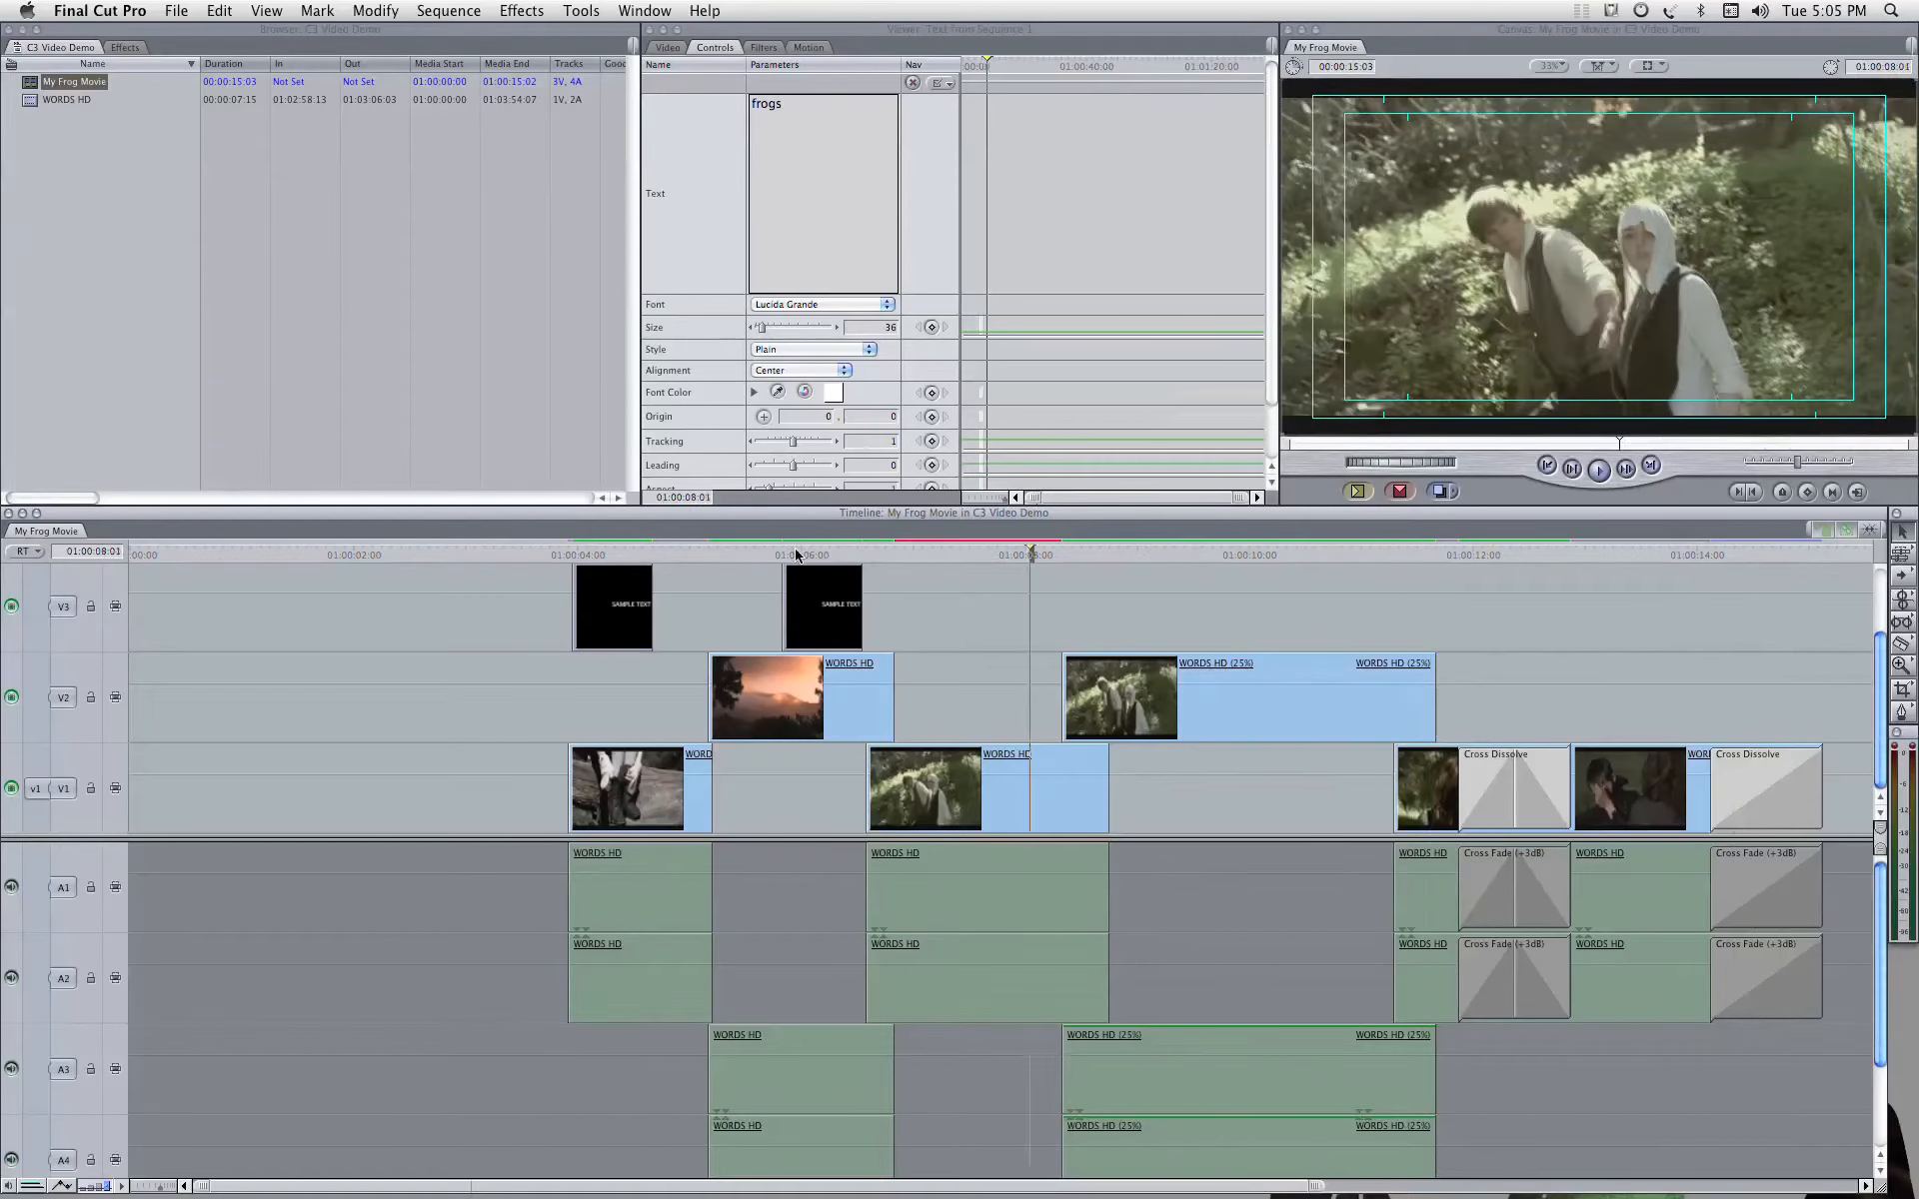
pyautogui.click(721, 549)
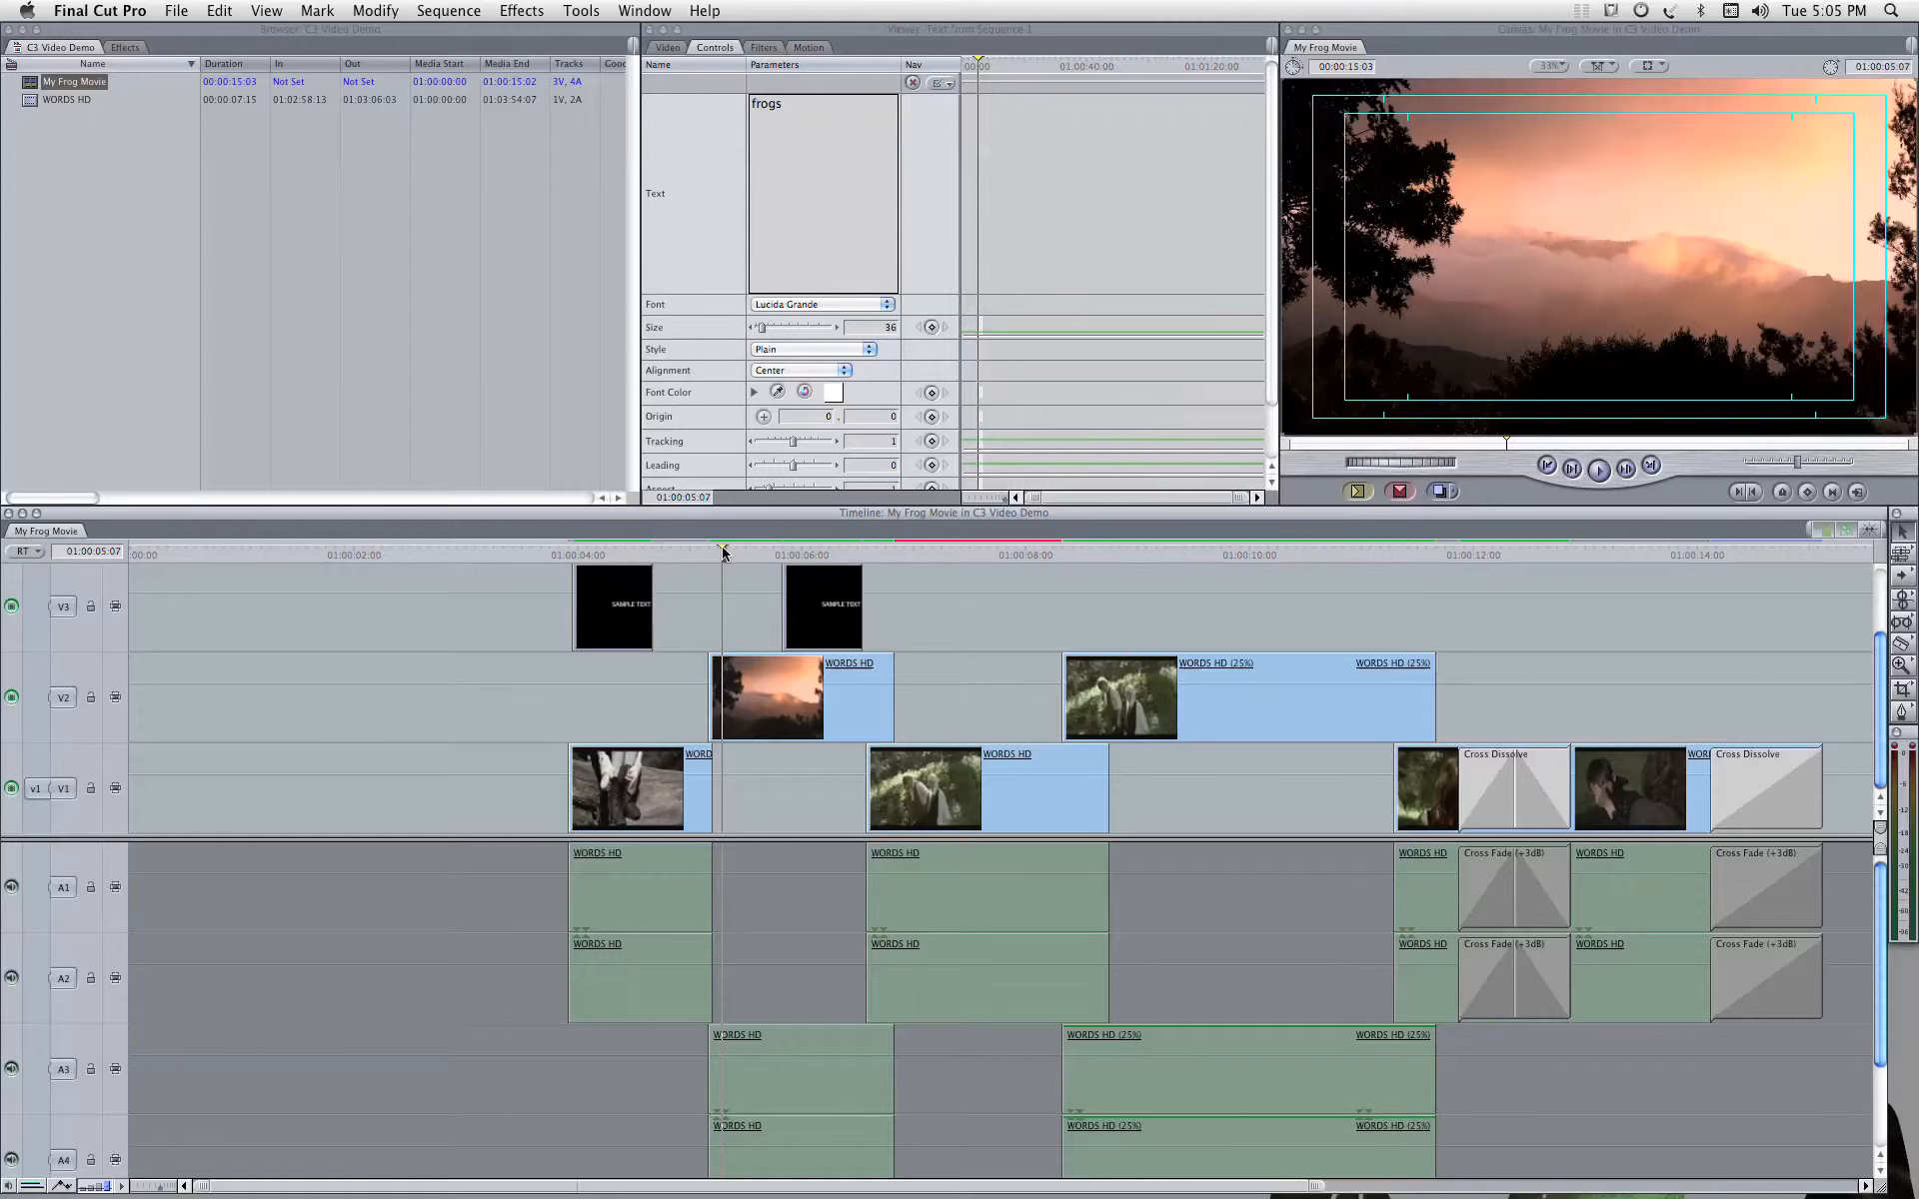
pyautogui.click(587, 552)
pyautogui.click(851, 555)
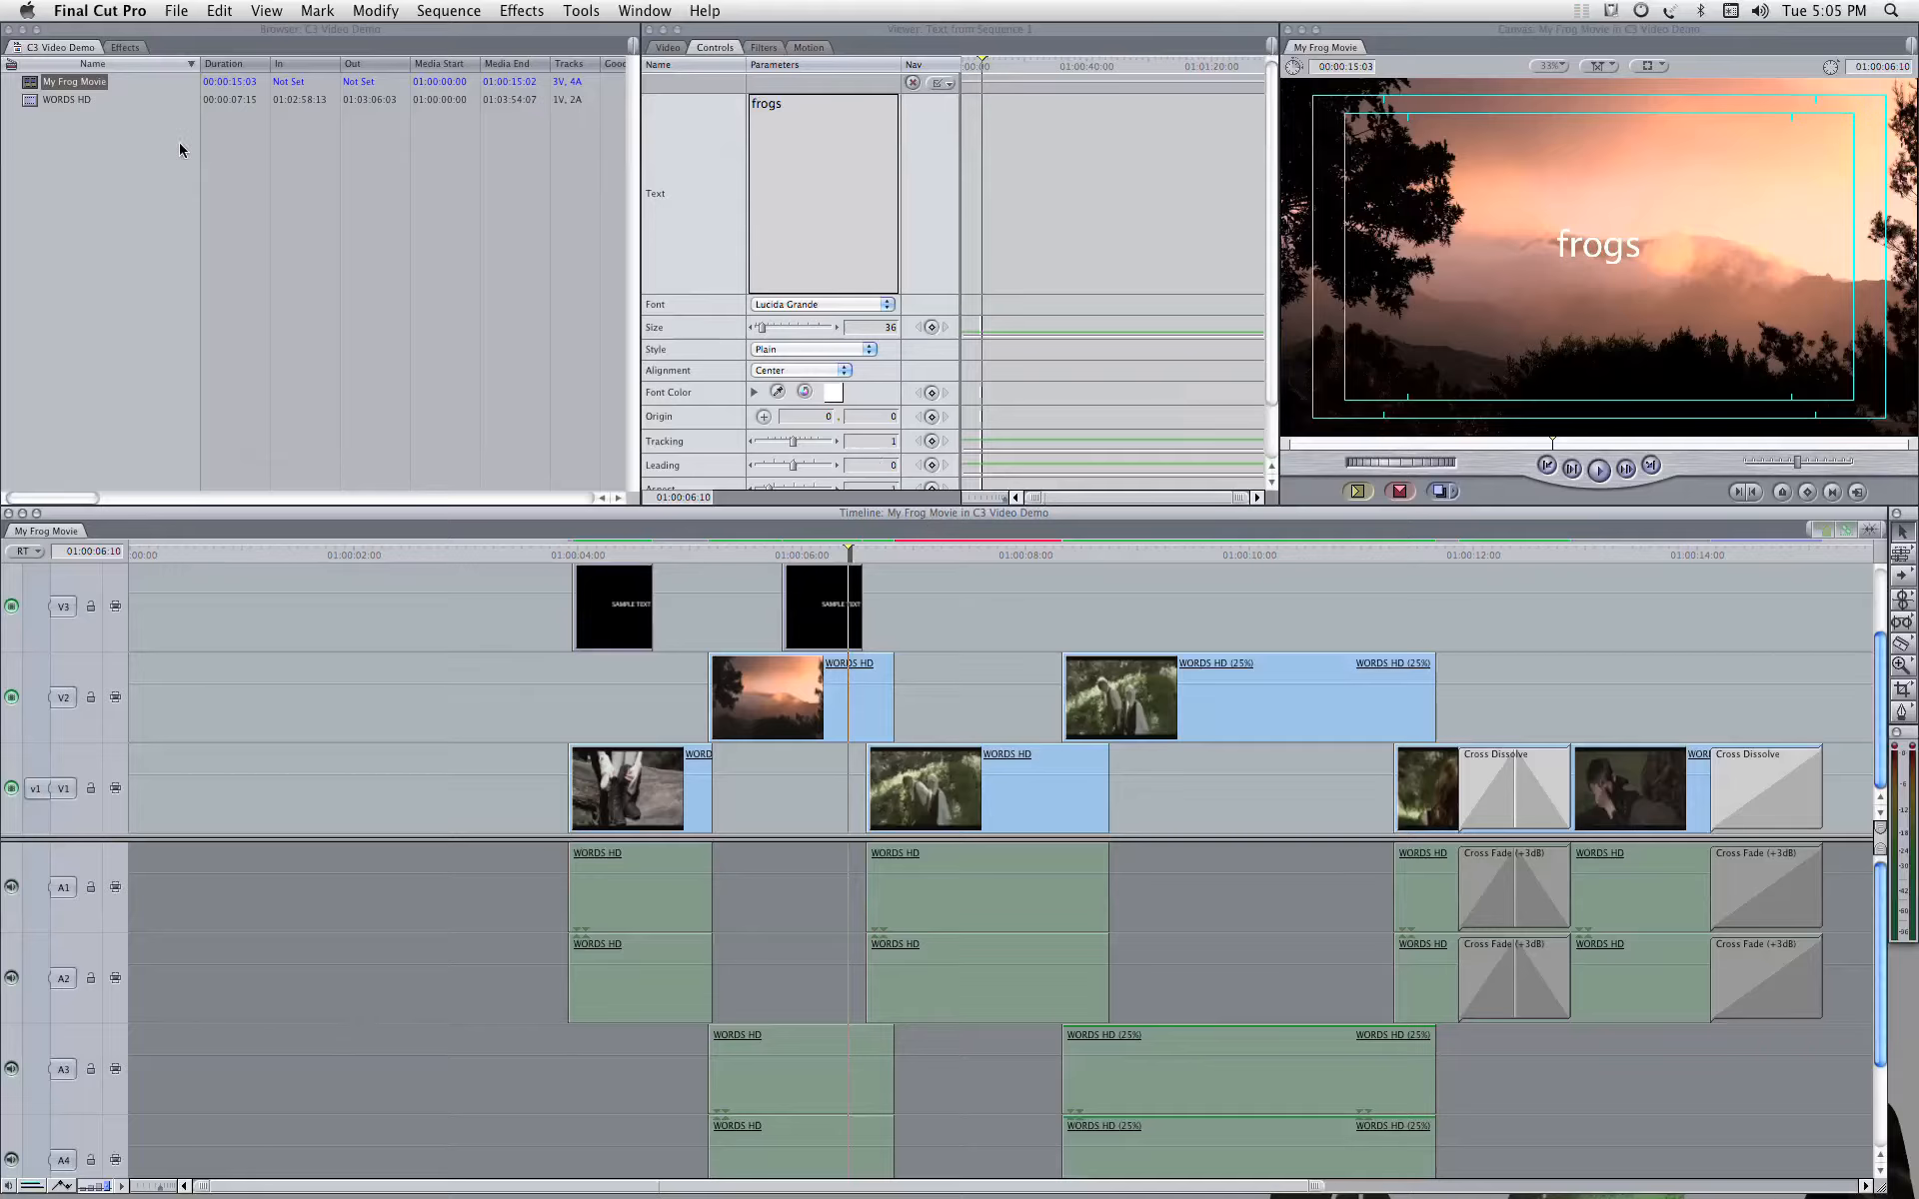
# Step: Duplicate the My Frog Movie sequence in the C3 Video Demo project
pyautogui.click(30, 88)
pyautogui.rightClick(30, 86)
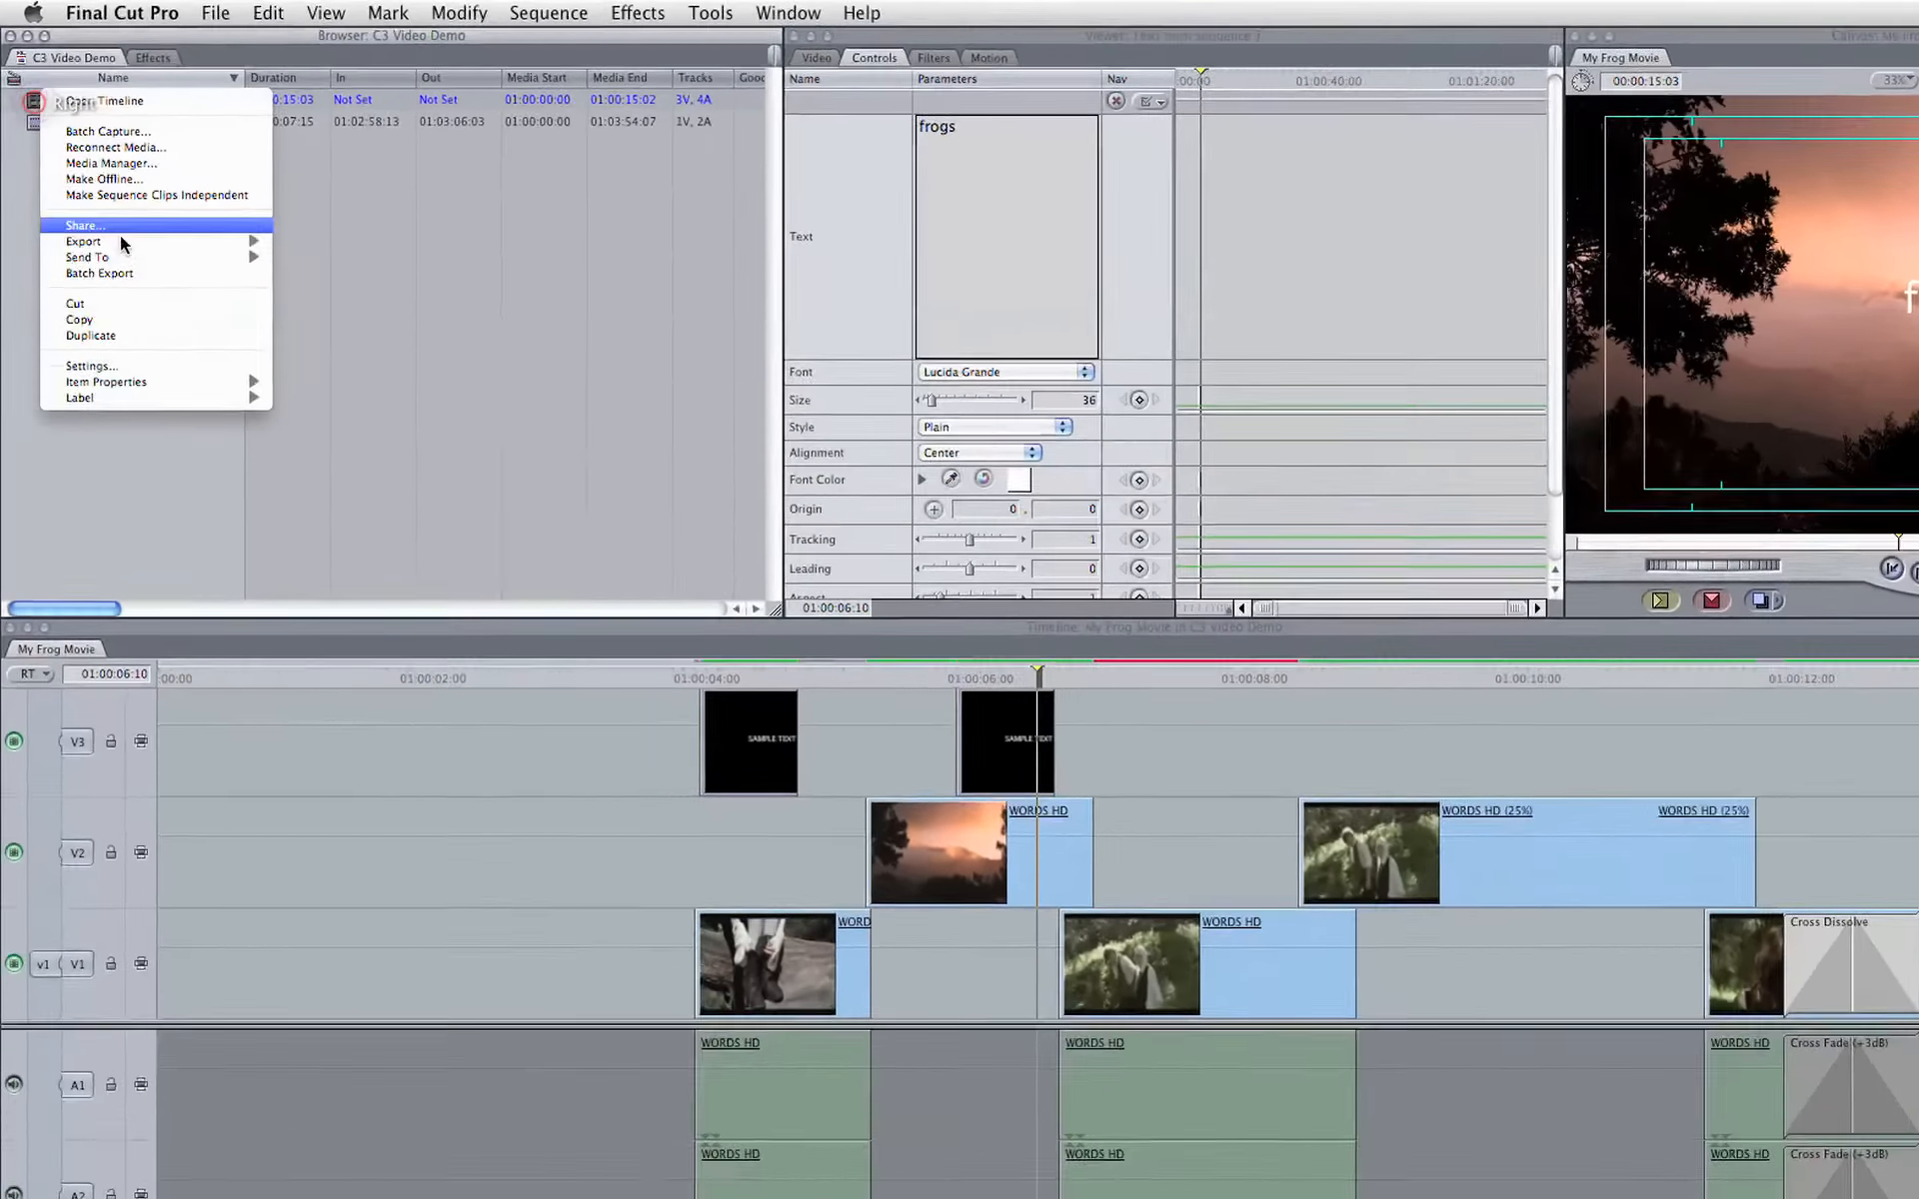
pyautogui.click(131, 270)
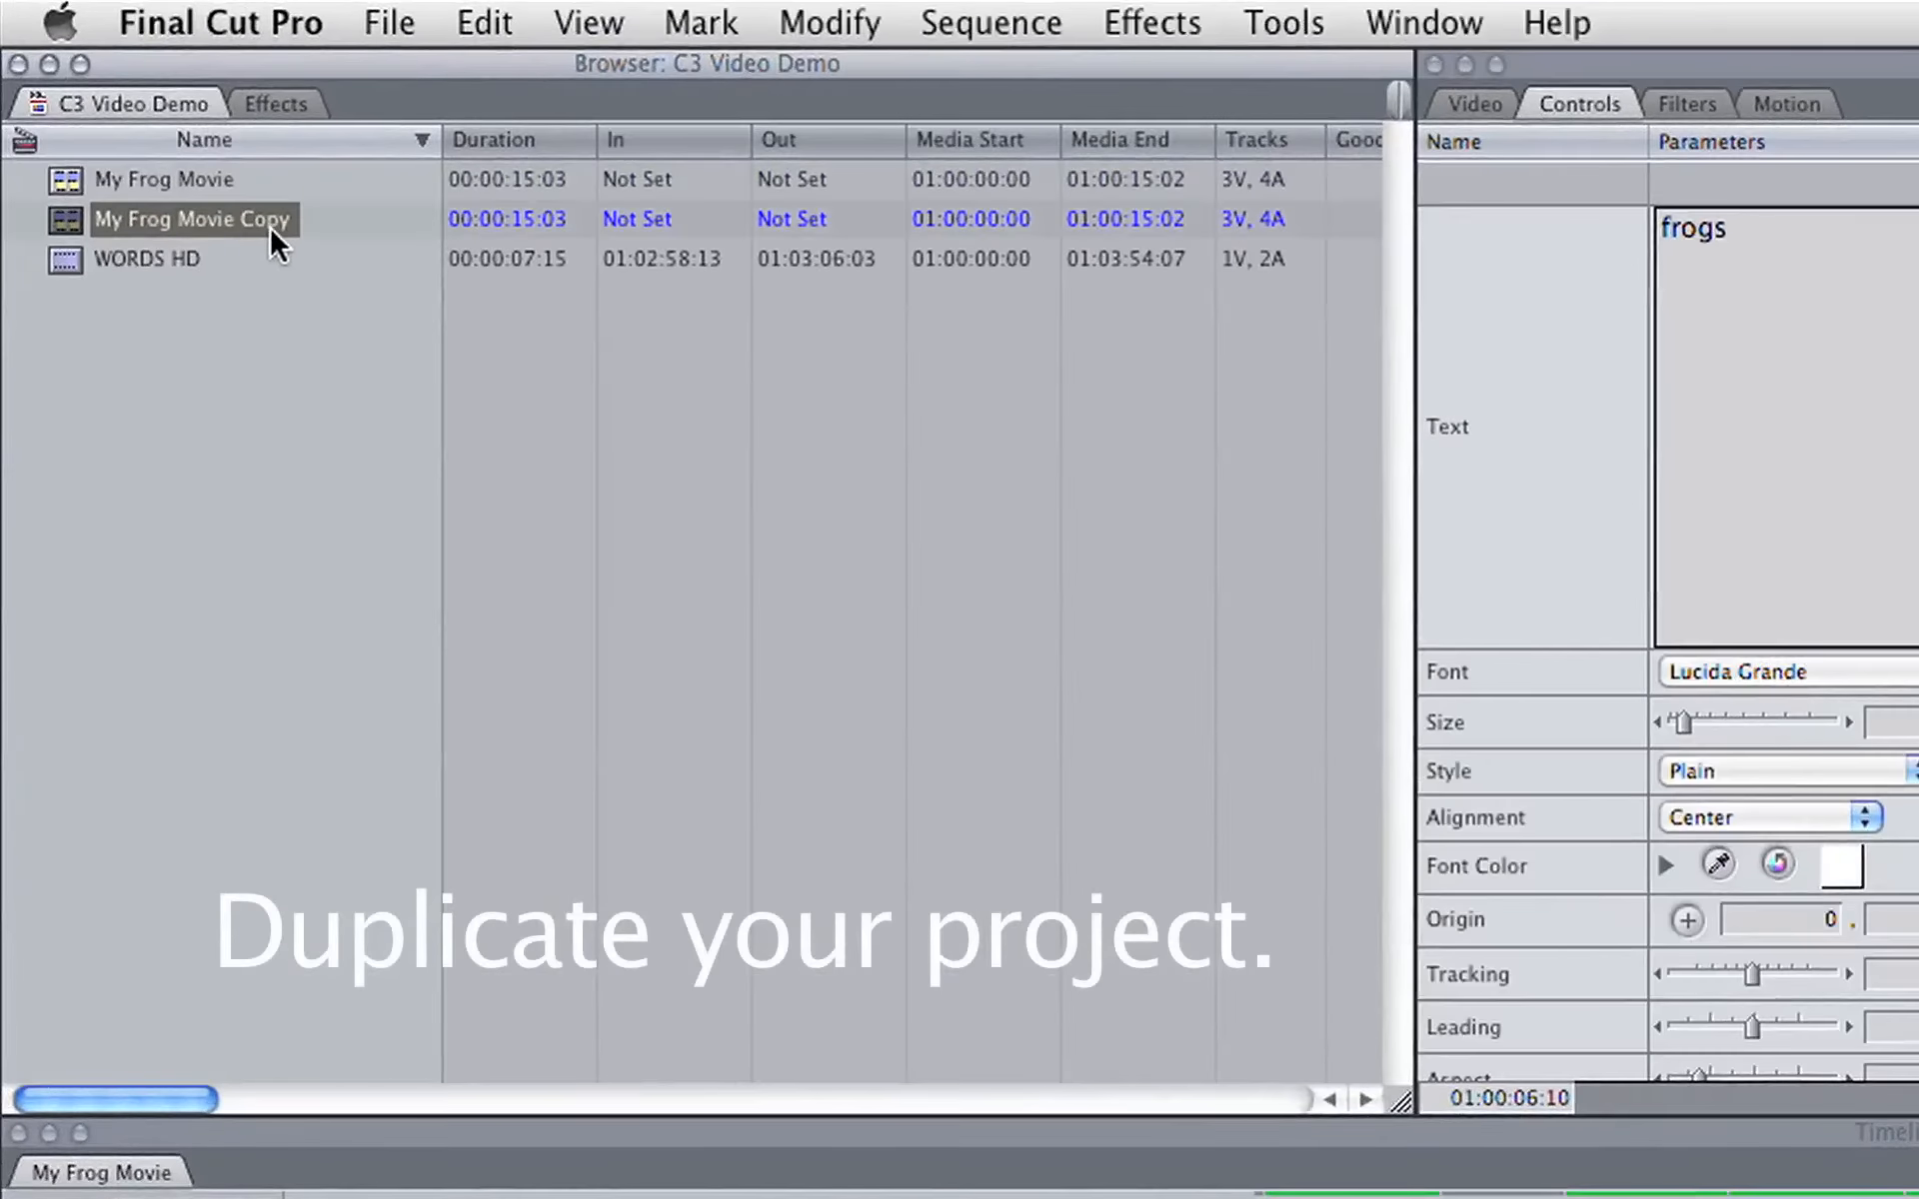
# Step: Rename the duplicated sequence as My Frog Movie FOR C3
pyautogui.doubleClick(60, 222)
pyautogui.click(265, 214)
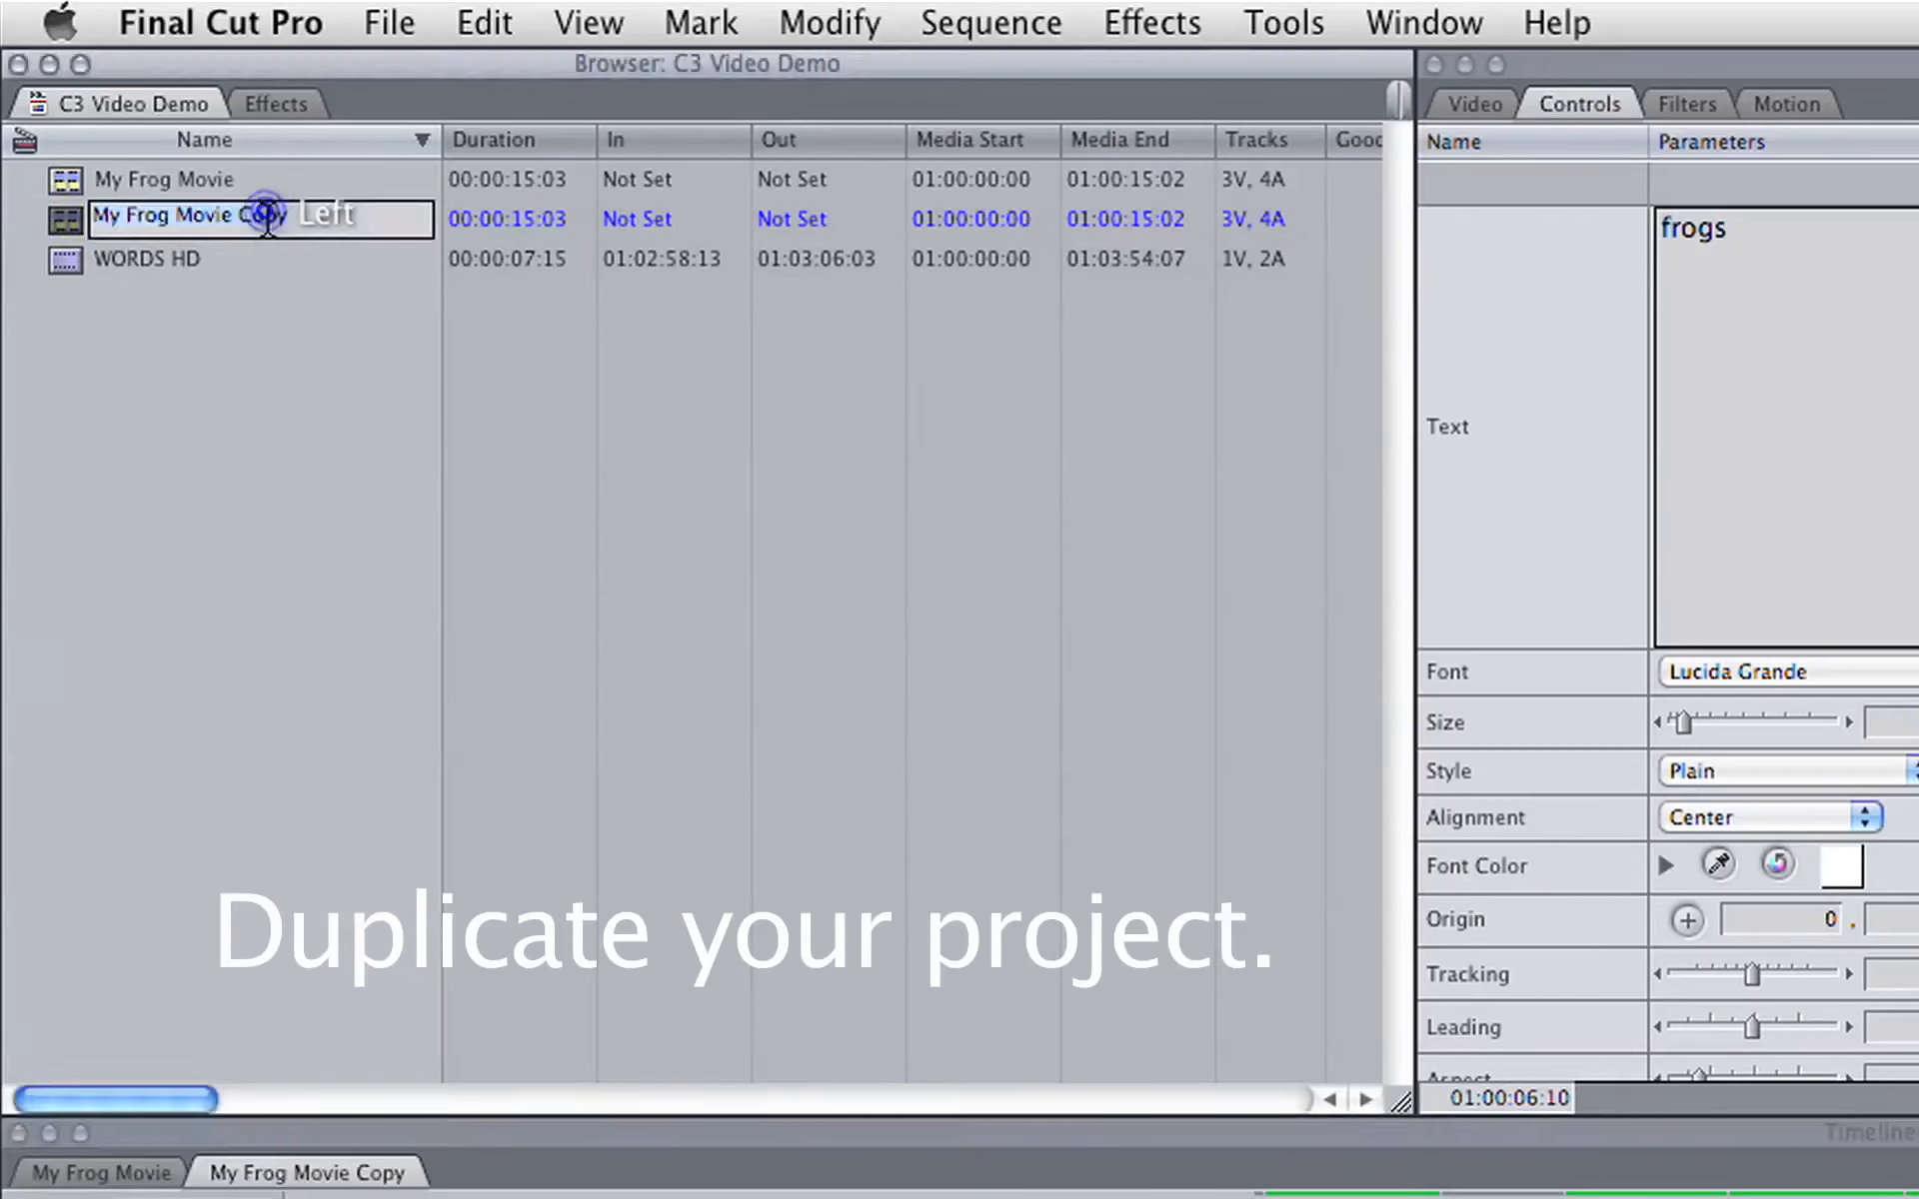
pyautogui.press('BackSpace')
pyautogui.press('BackSpace')
pyautogui.press('BackSpace')
pyautogui.press('BackSpace')
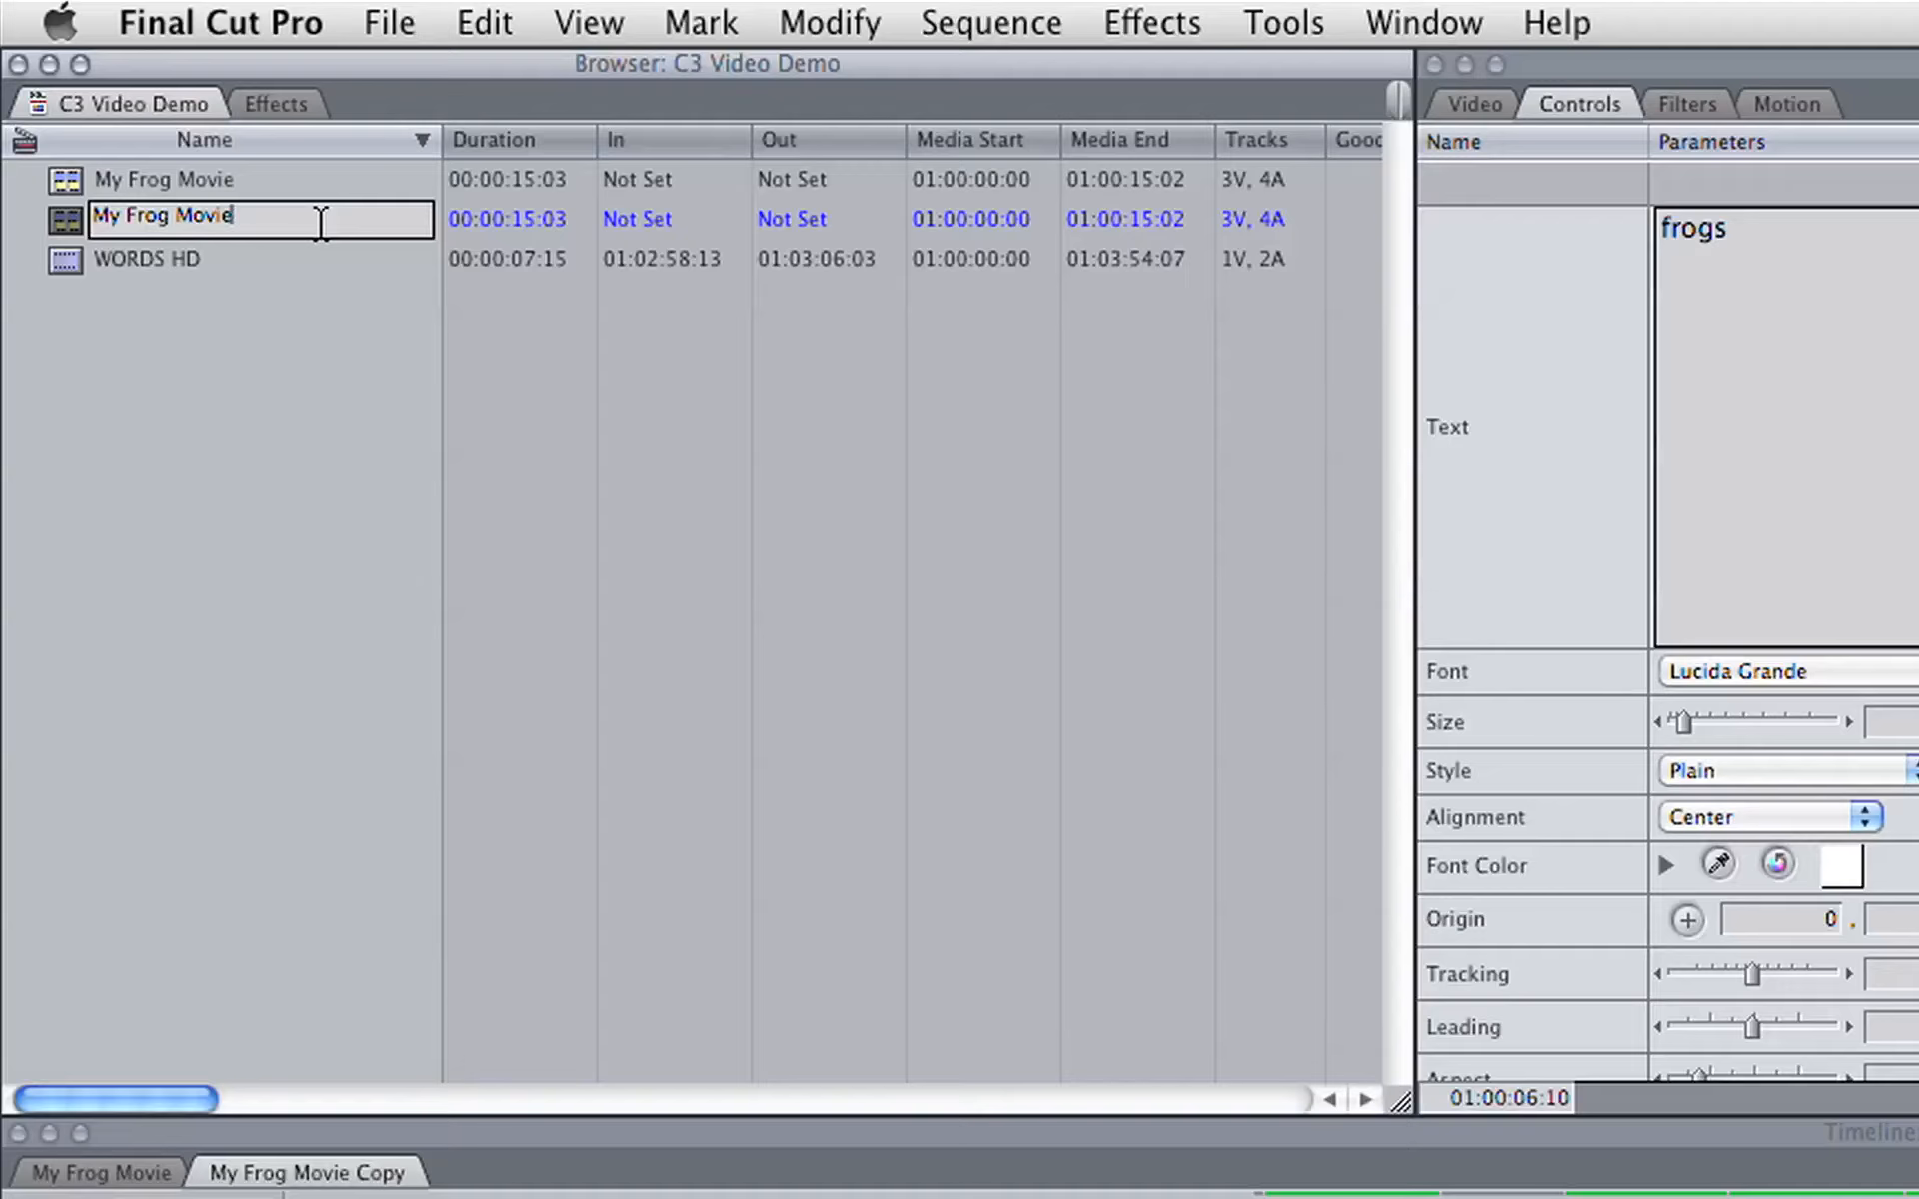
pyautogui.write('FOR C3')
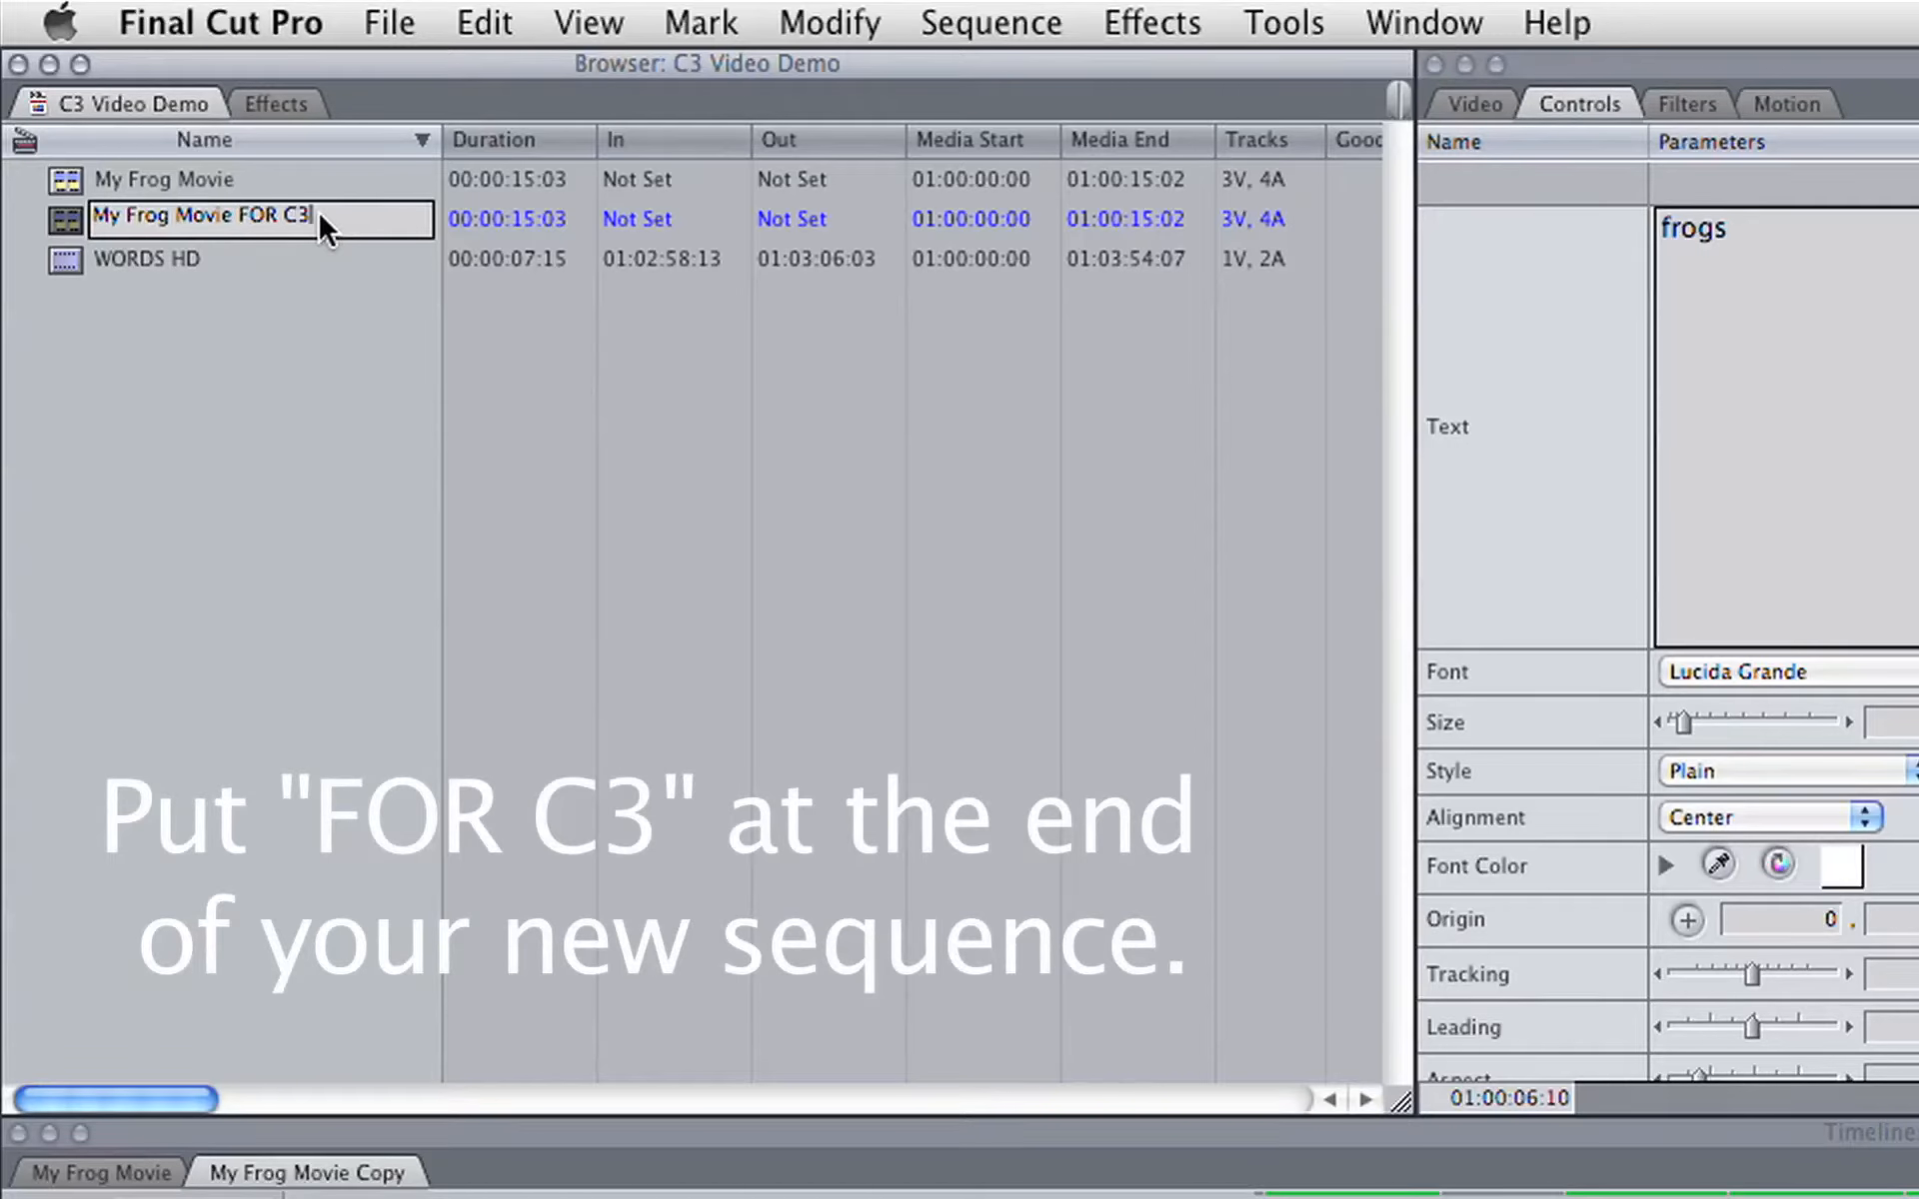
pyautogui.press('Return')
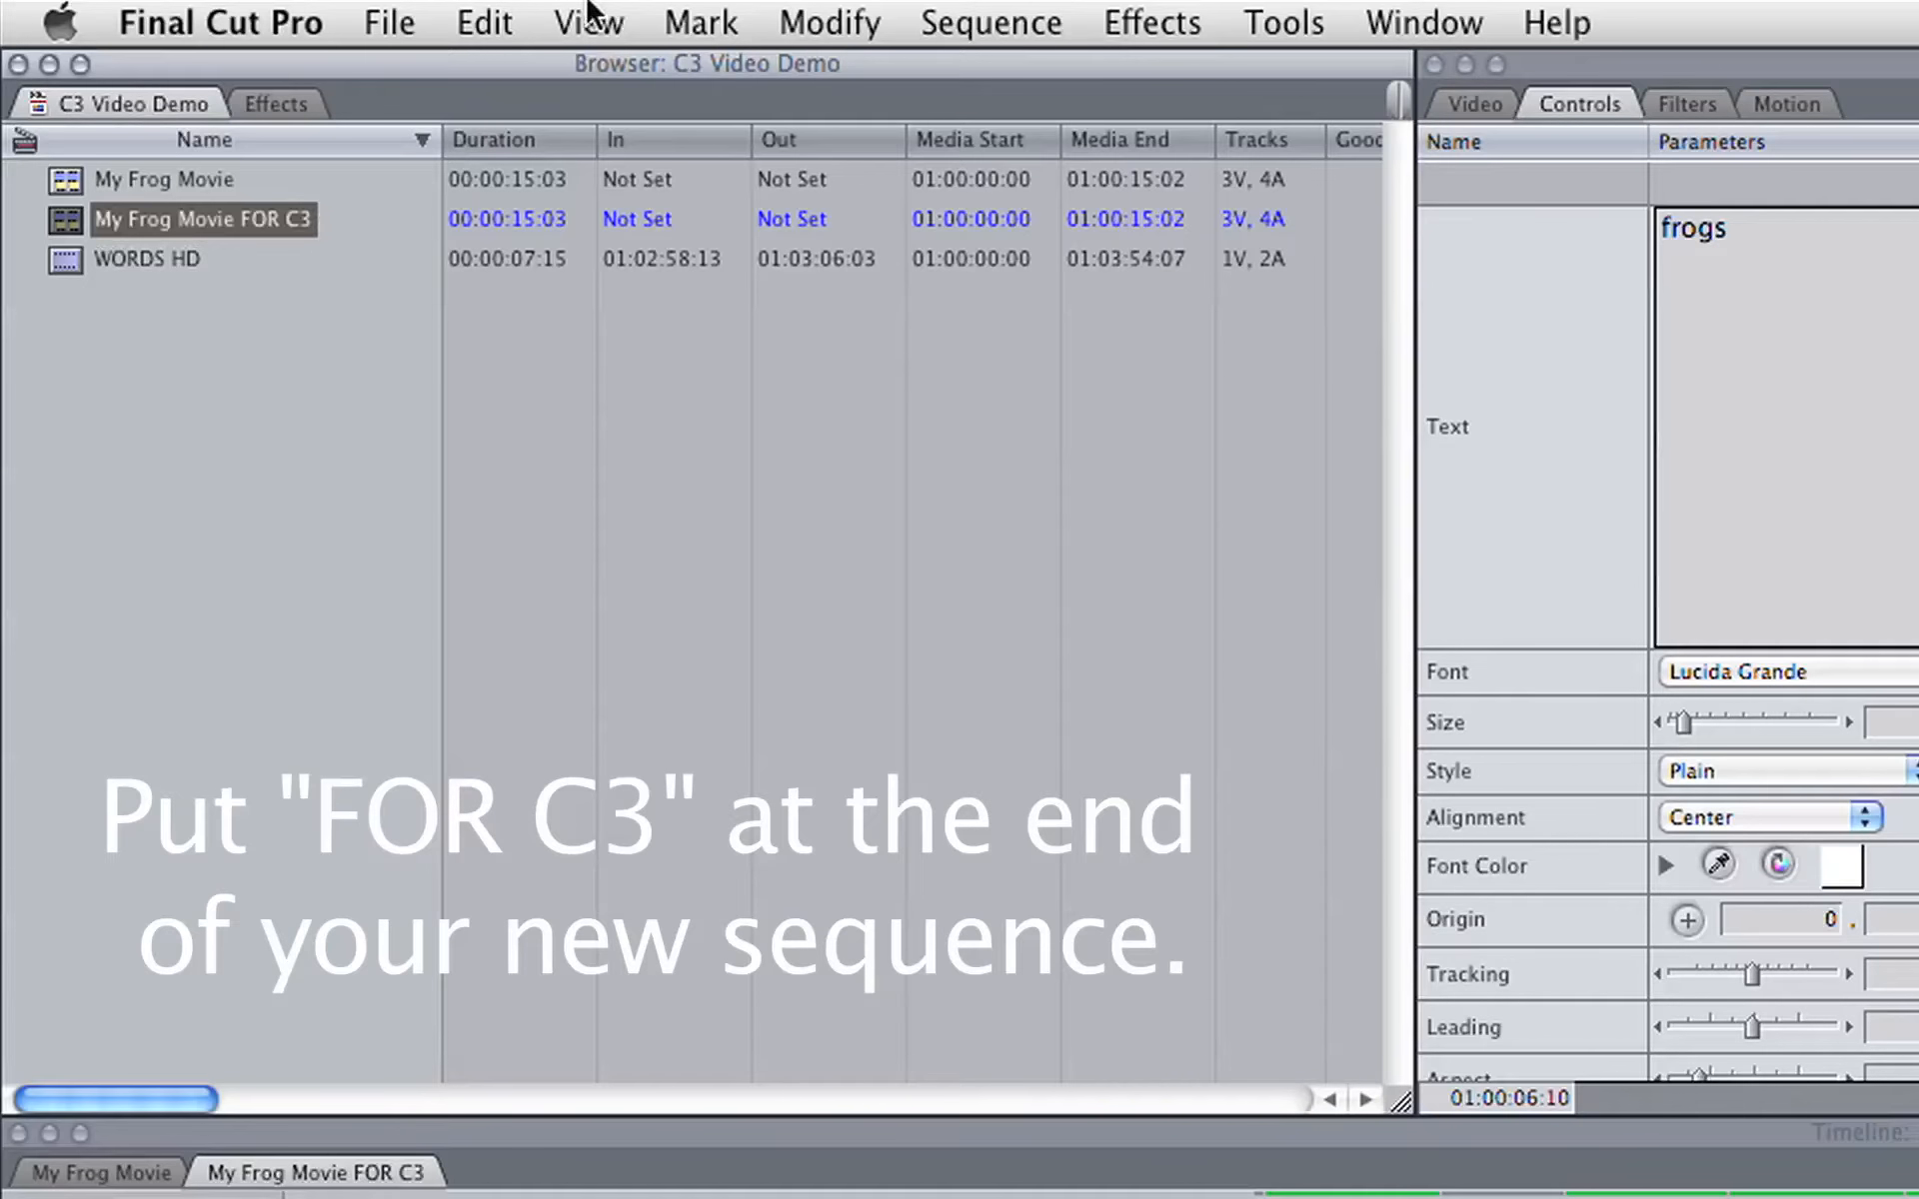
# Step: Open the My Frog Movie FOR C3 sequence and delete both title clips from track V3
pyautogui.click(68, 176)
pyautogui.doubleClick(68, 178)
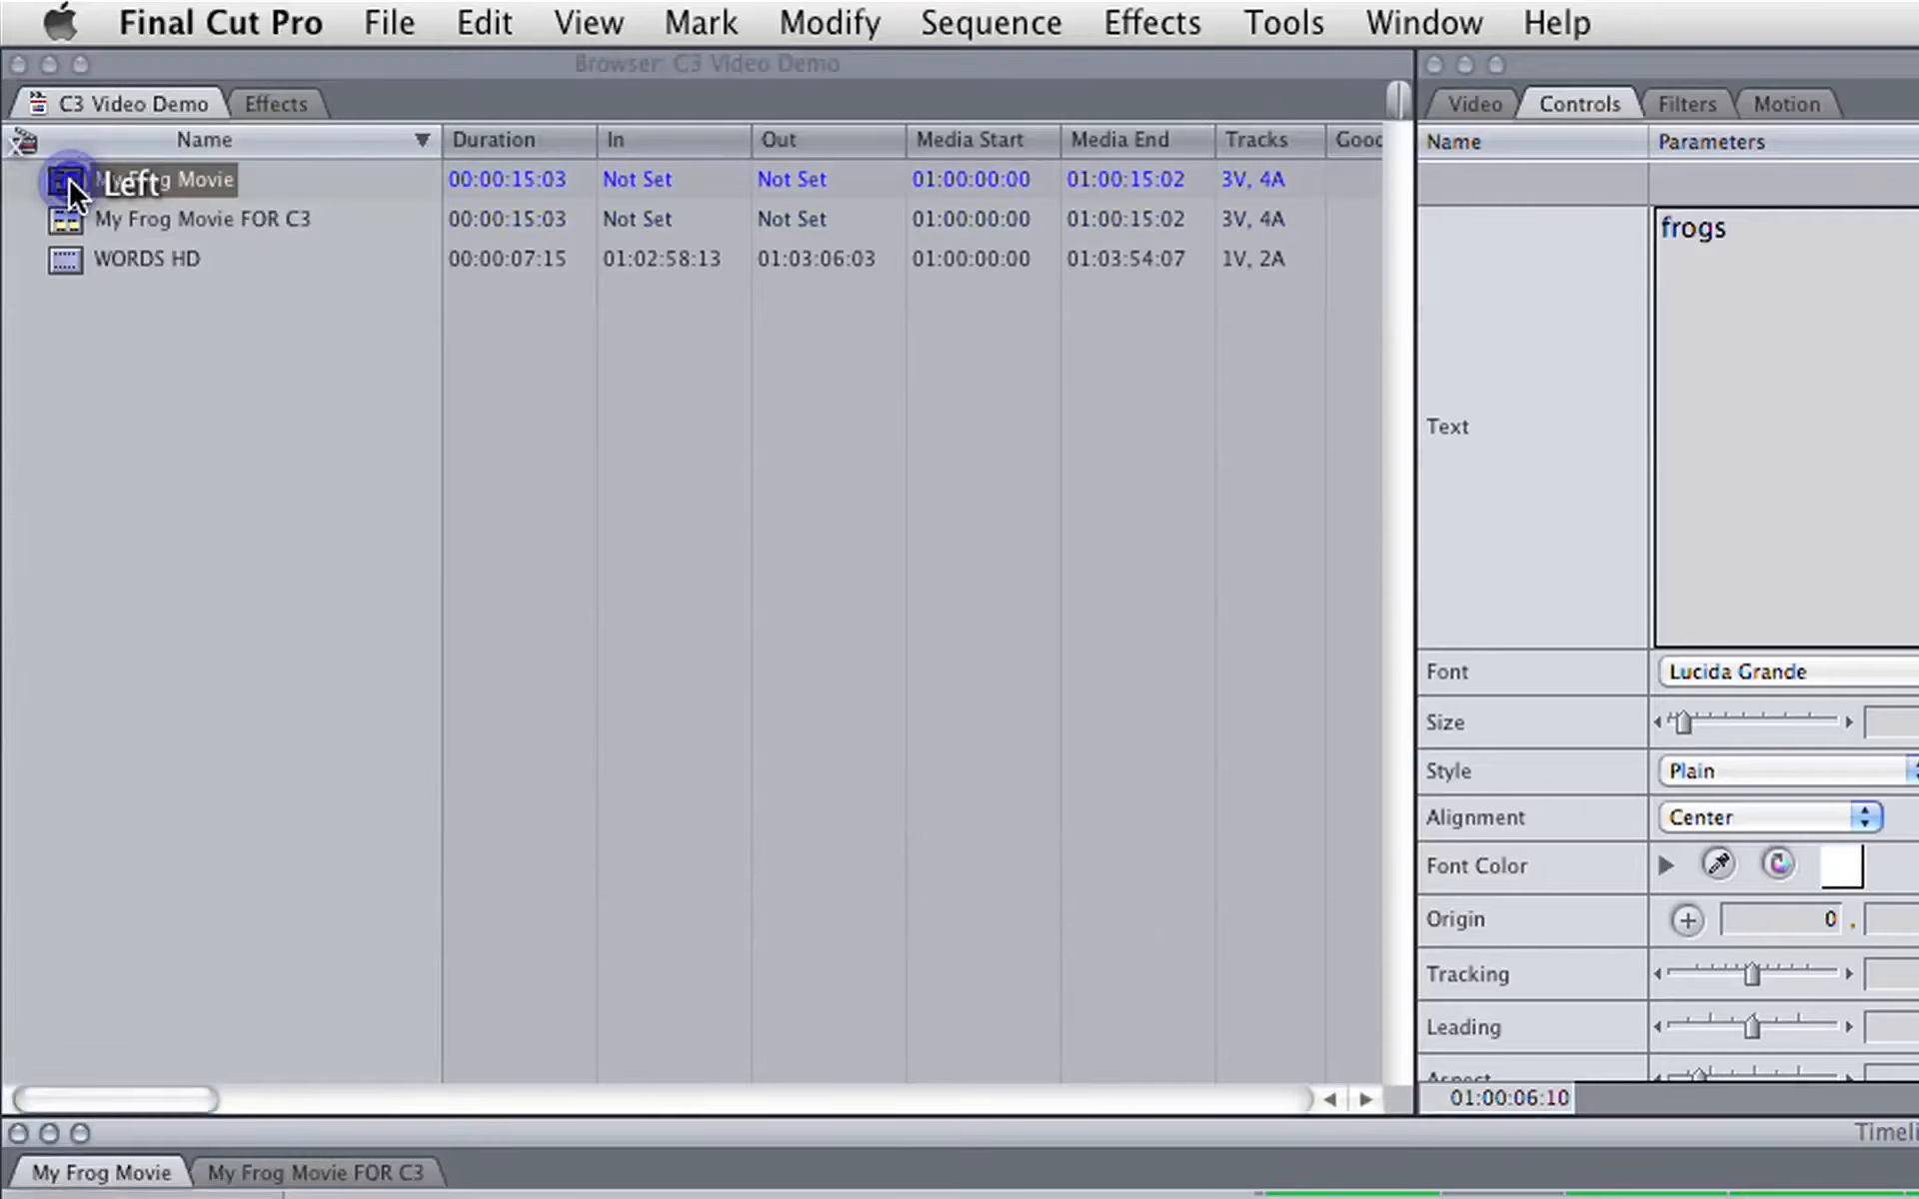
pyautogui.doubleClick(55, 220)
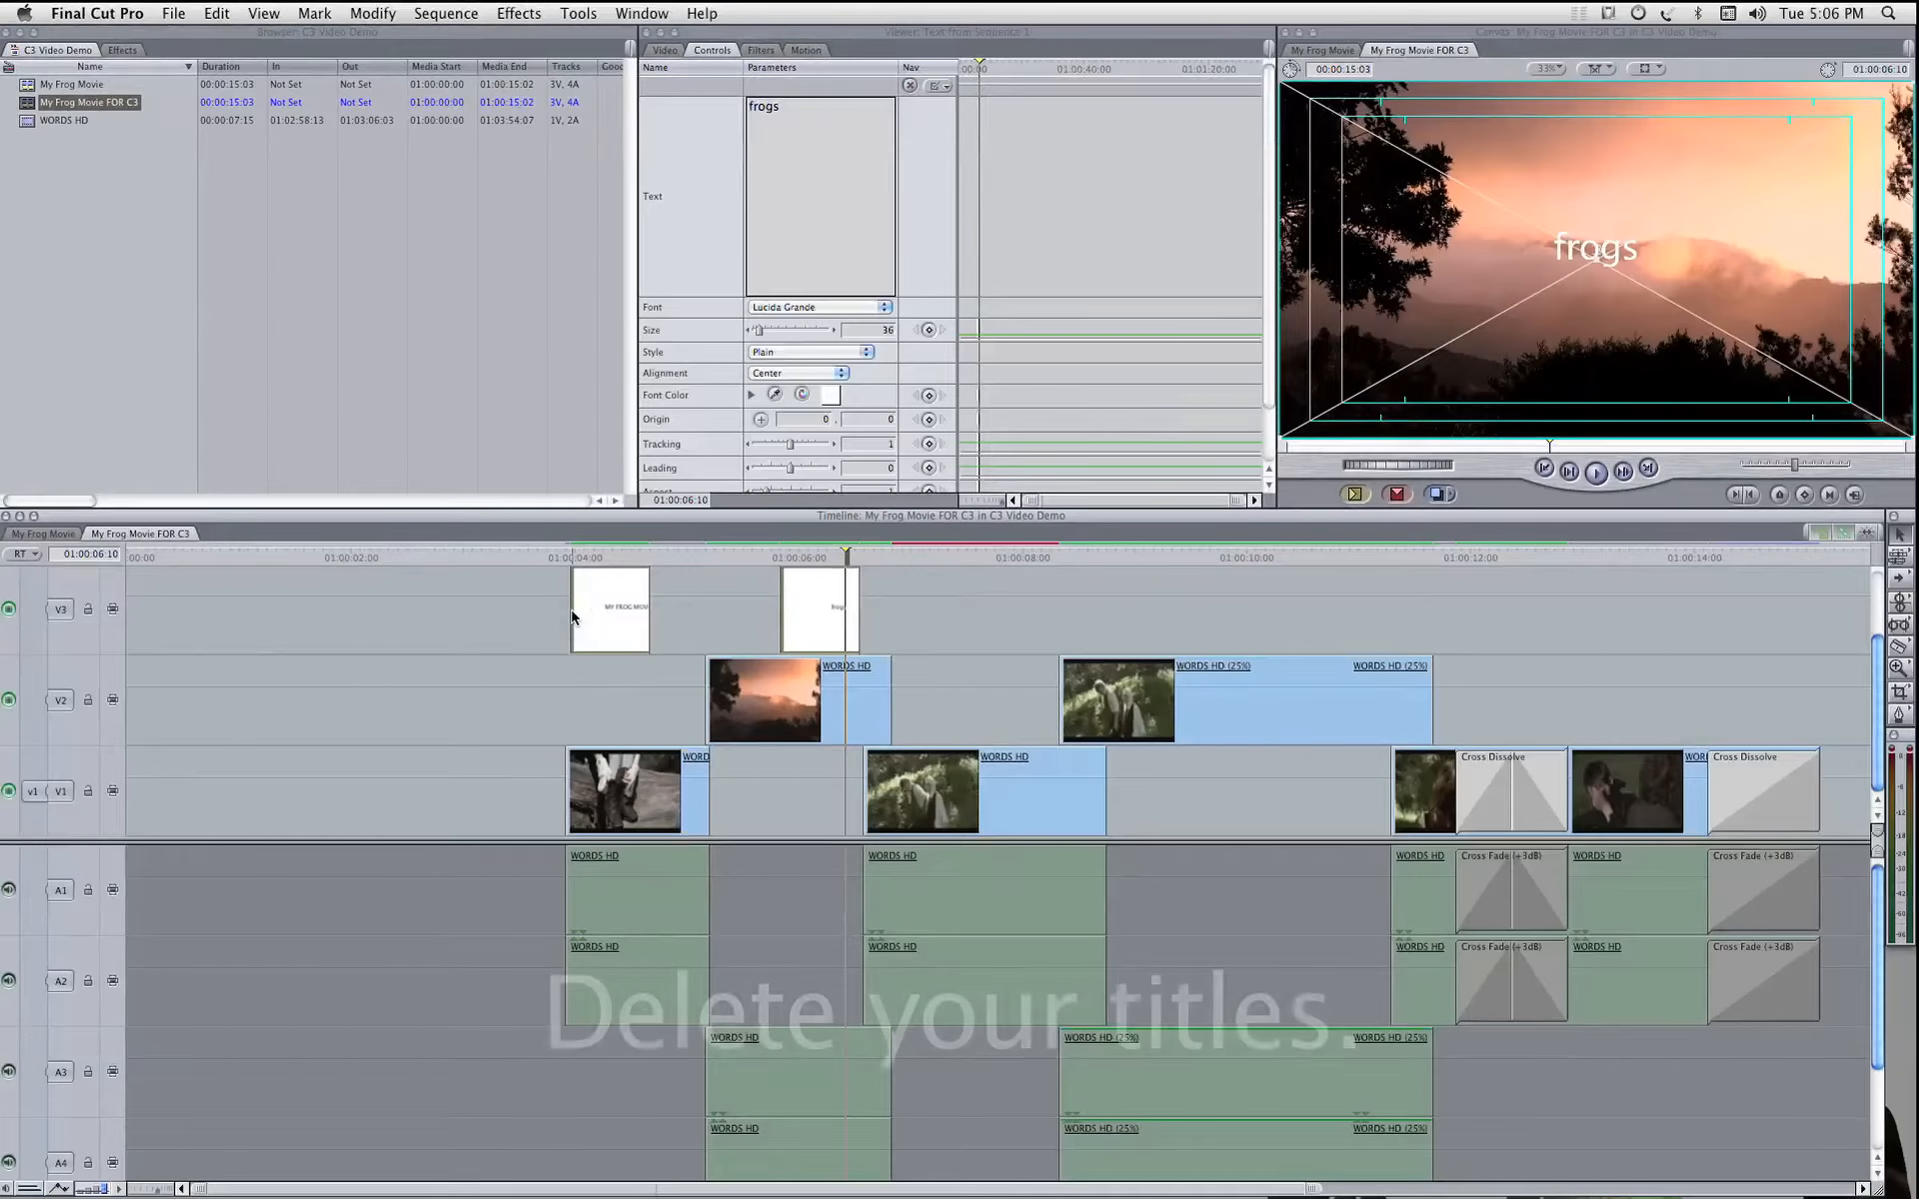
pyautogui.press('Delete')
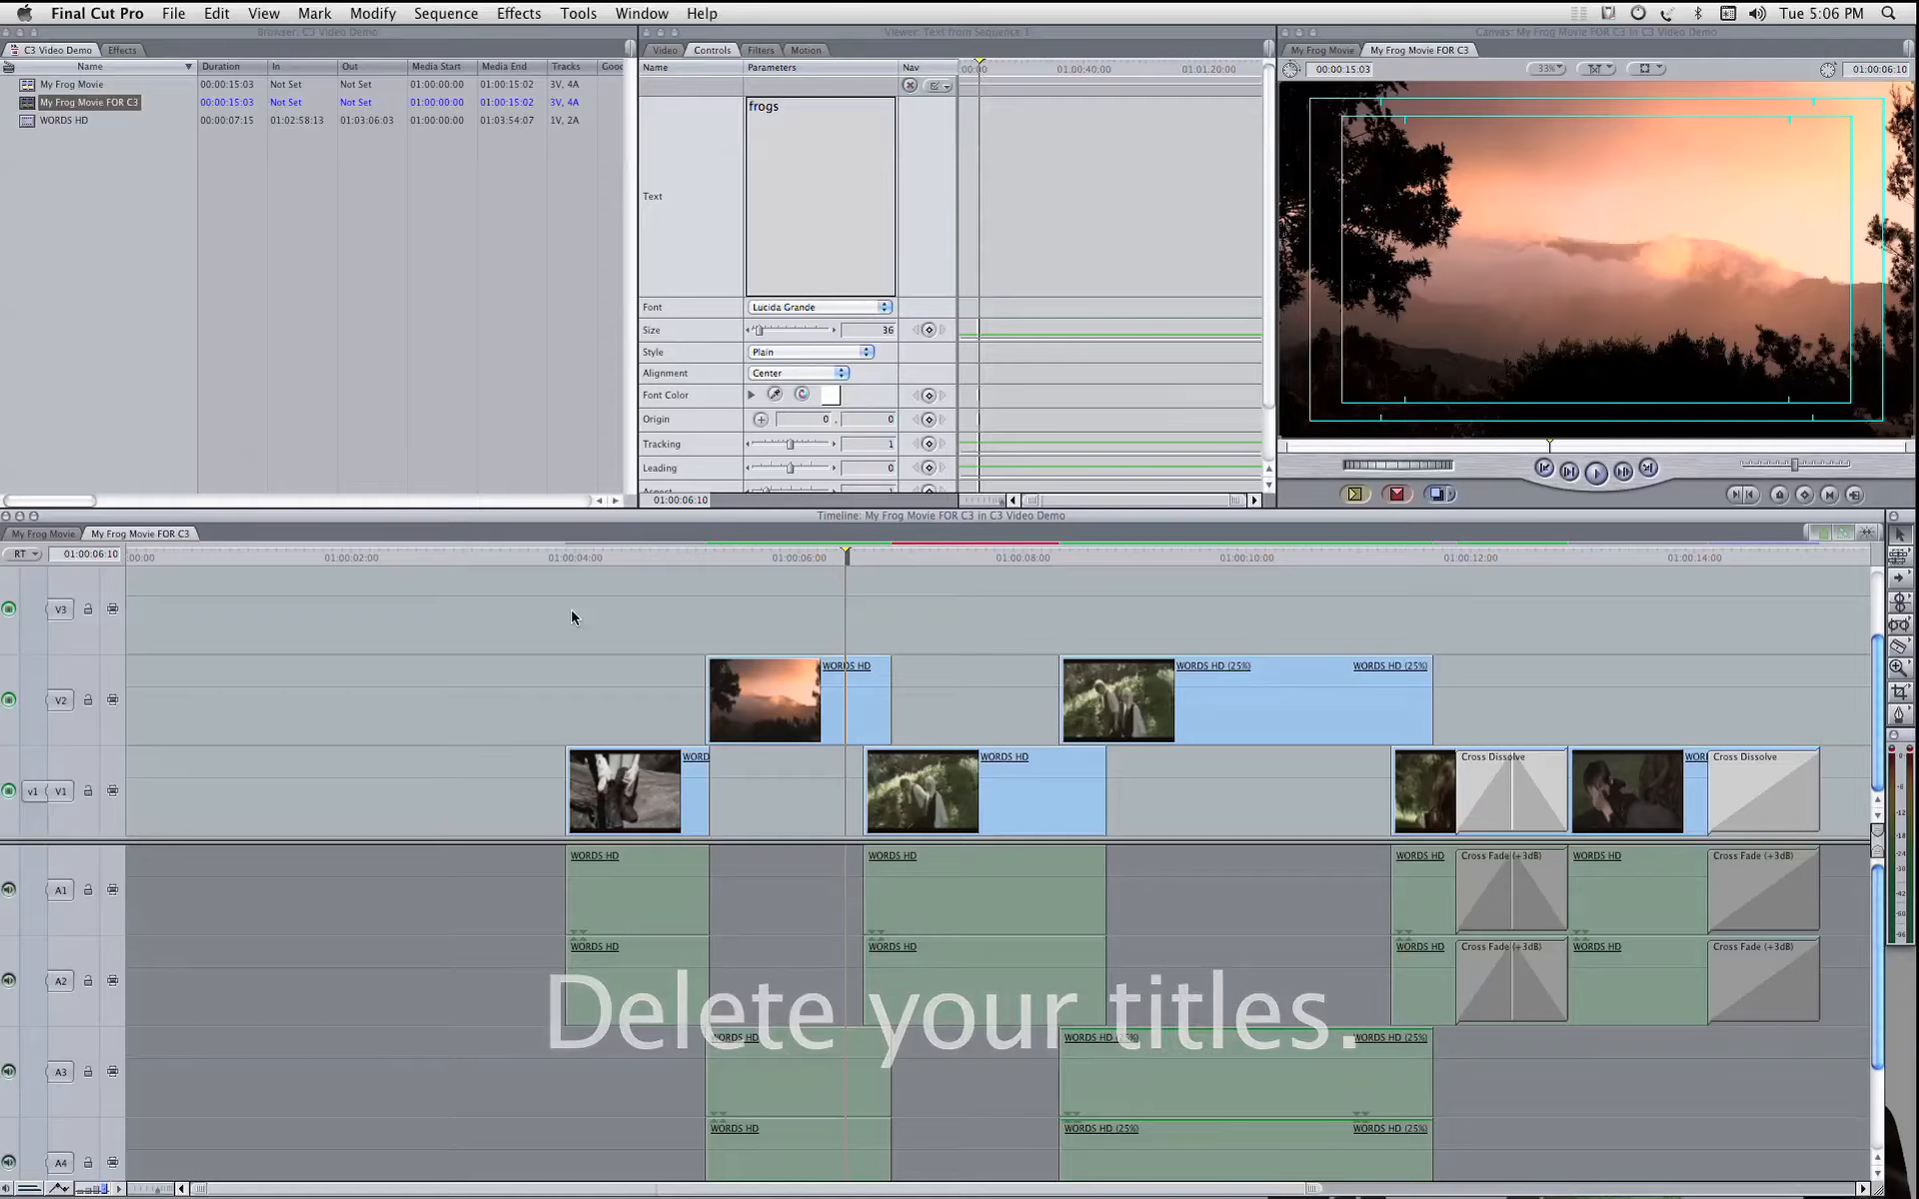
# Step: Try copying both title clips from the My Frog Movie sequence into My Frog Movie FOR C3 at 01:00:03:22, and undo the paste
pyautogui.doubleClick(70, 84)
pyautogui.click(914, 595)
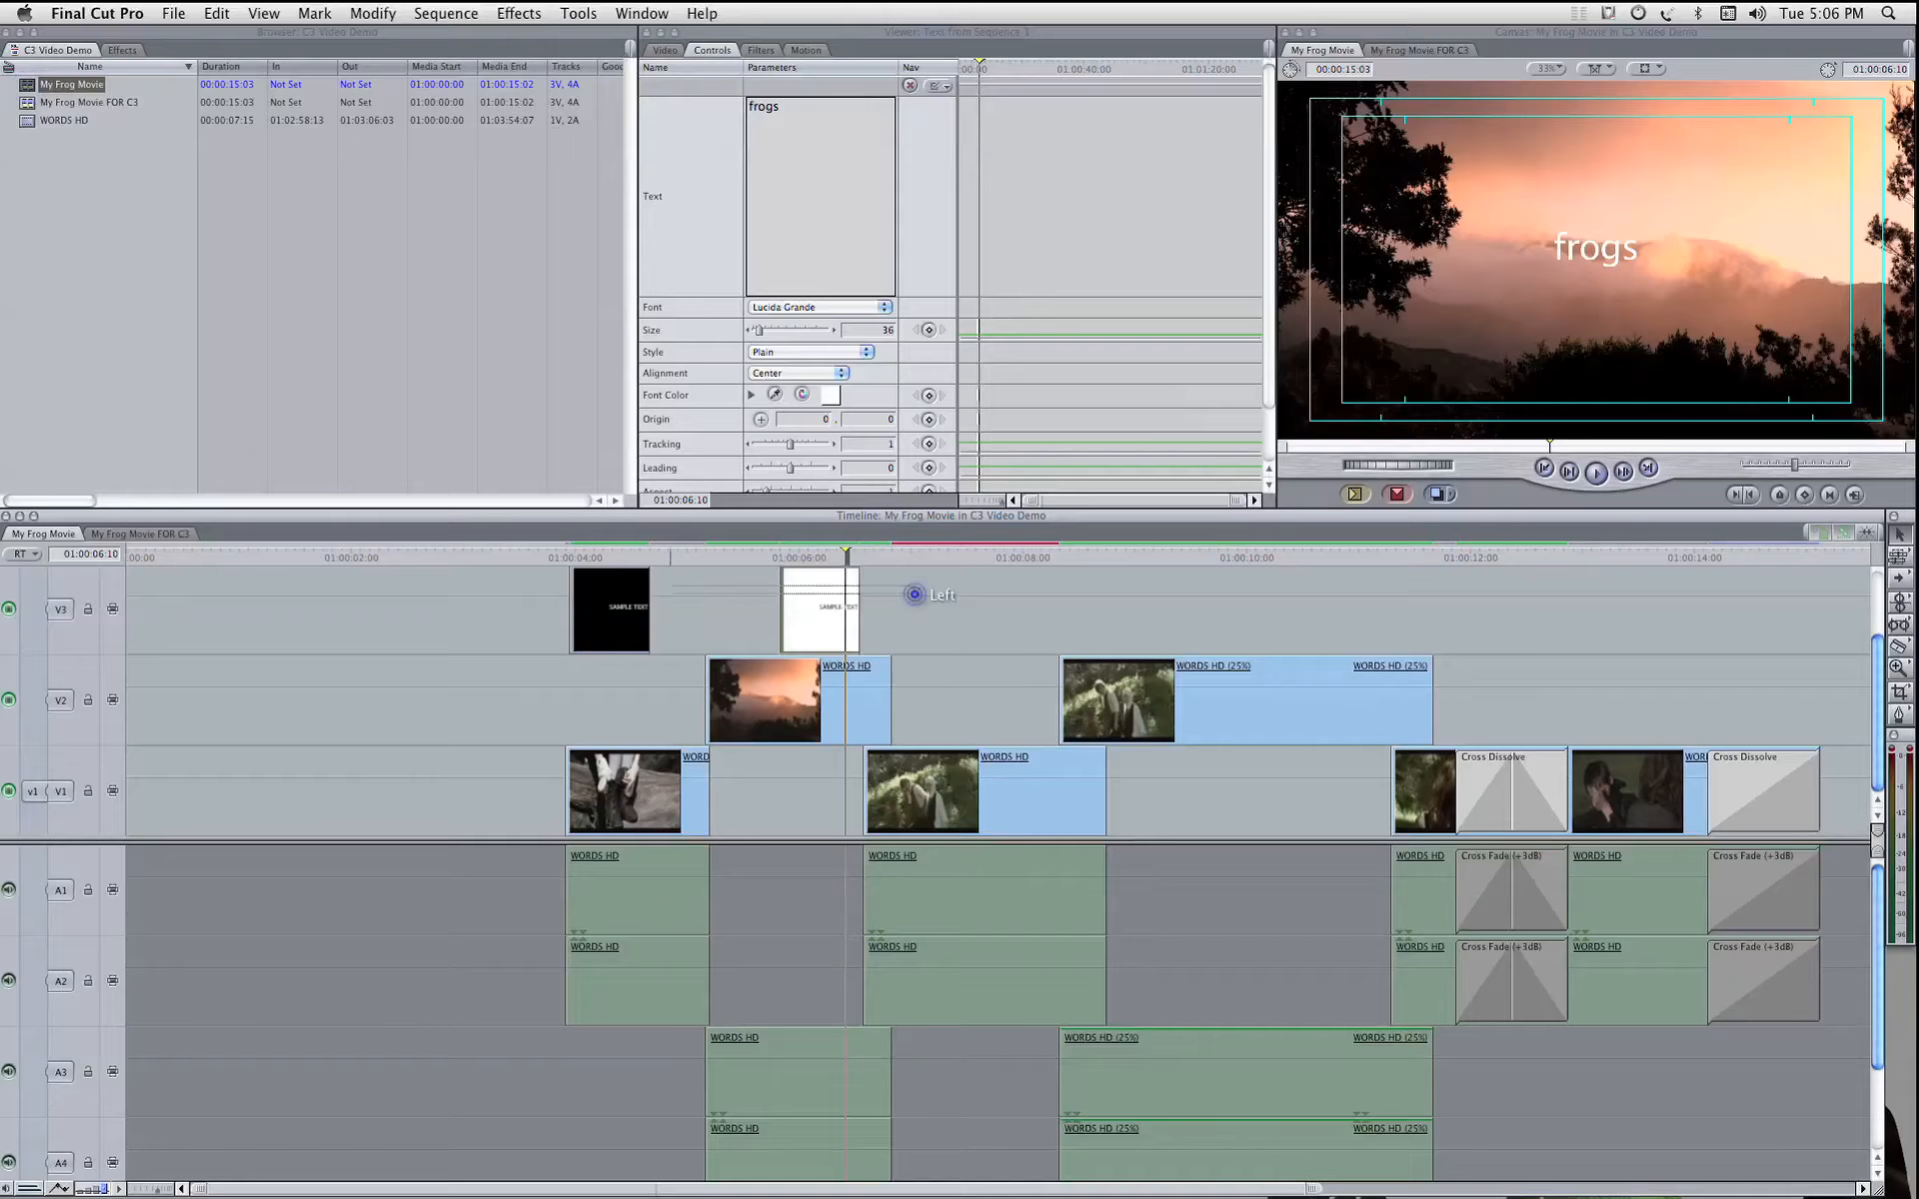
pyautogui.moveTo(671, 586); pyautogui.dragTo(613, 585)
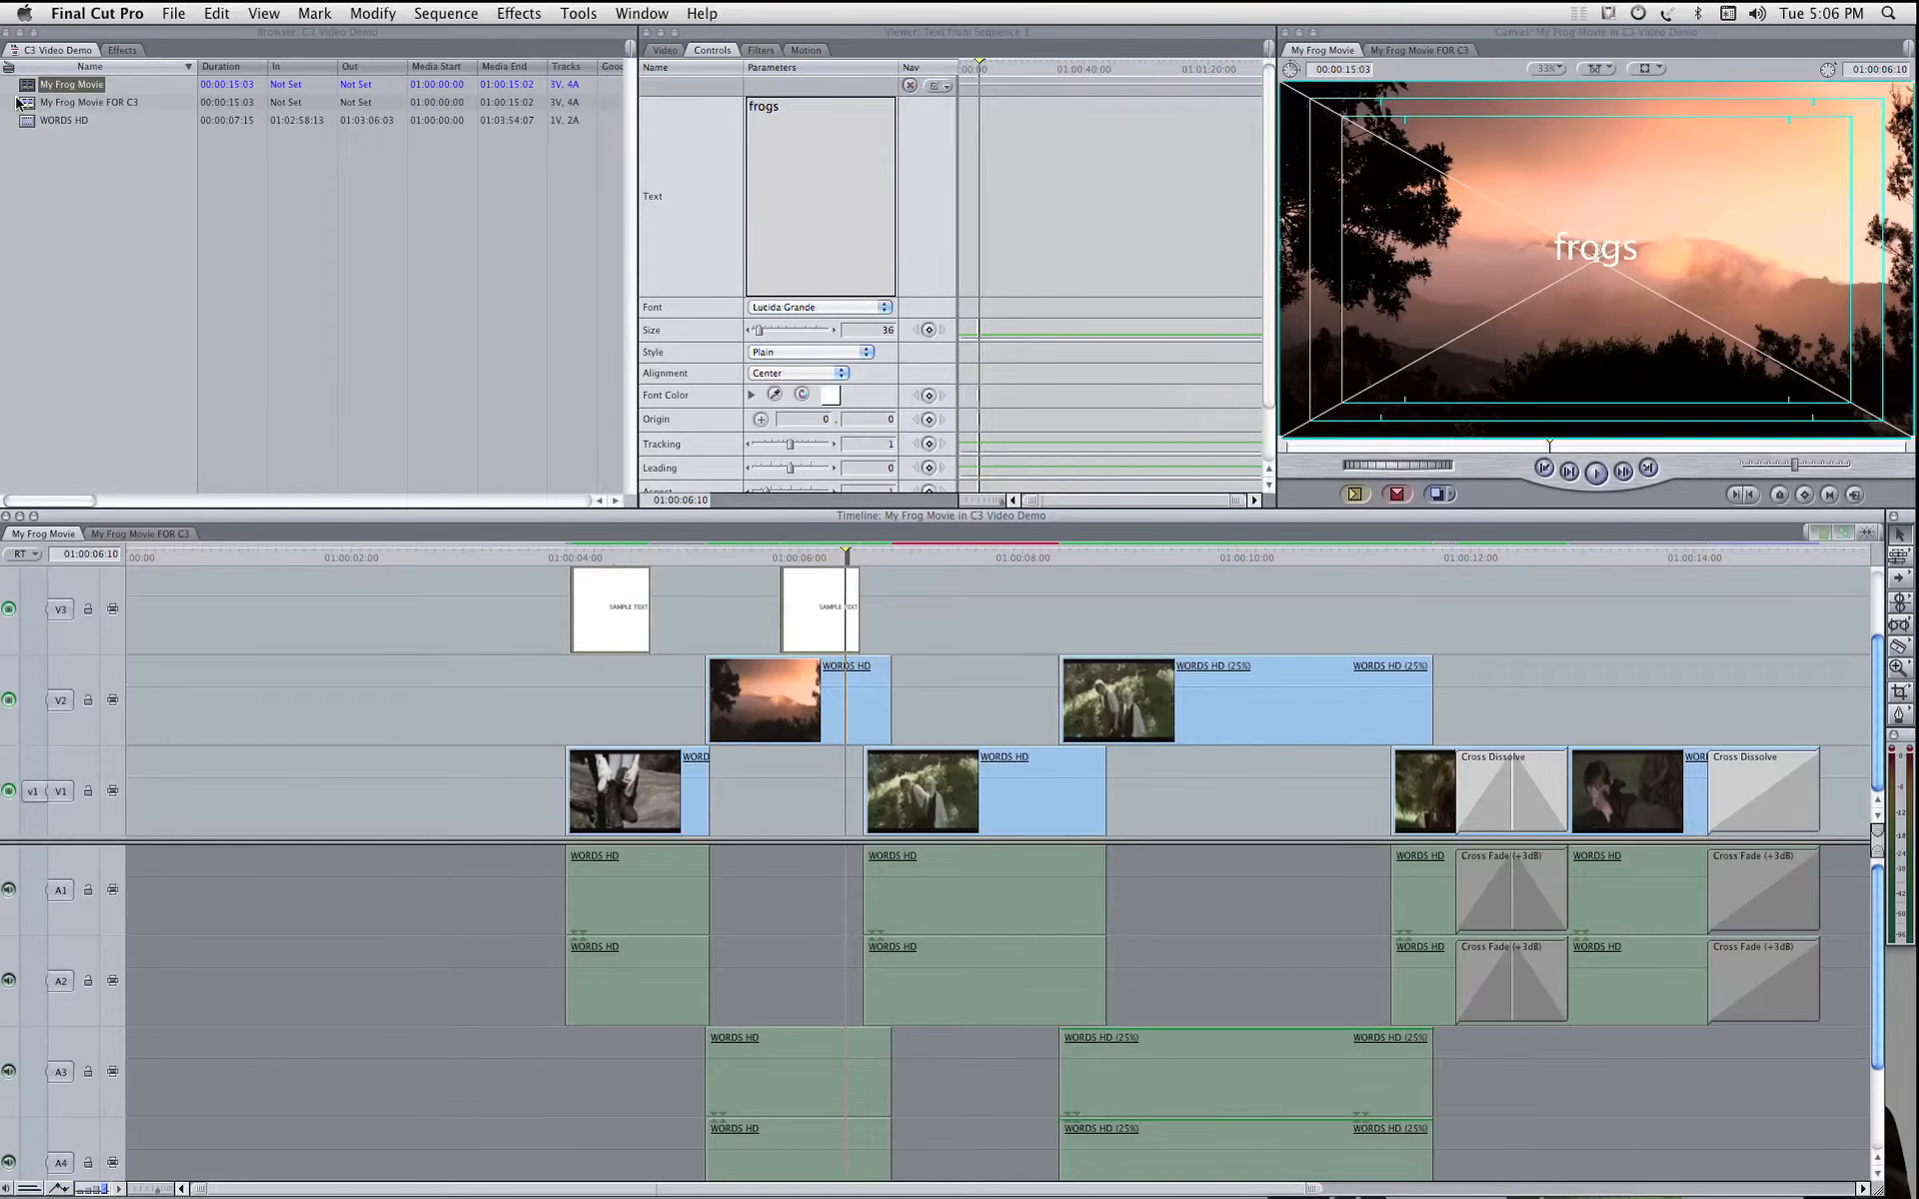
pyautogui.doubleClick(18, 102)
pyautogui.click(566, 555)
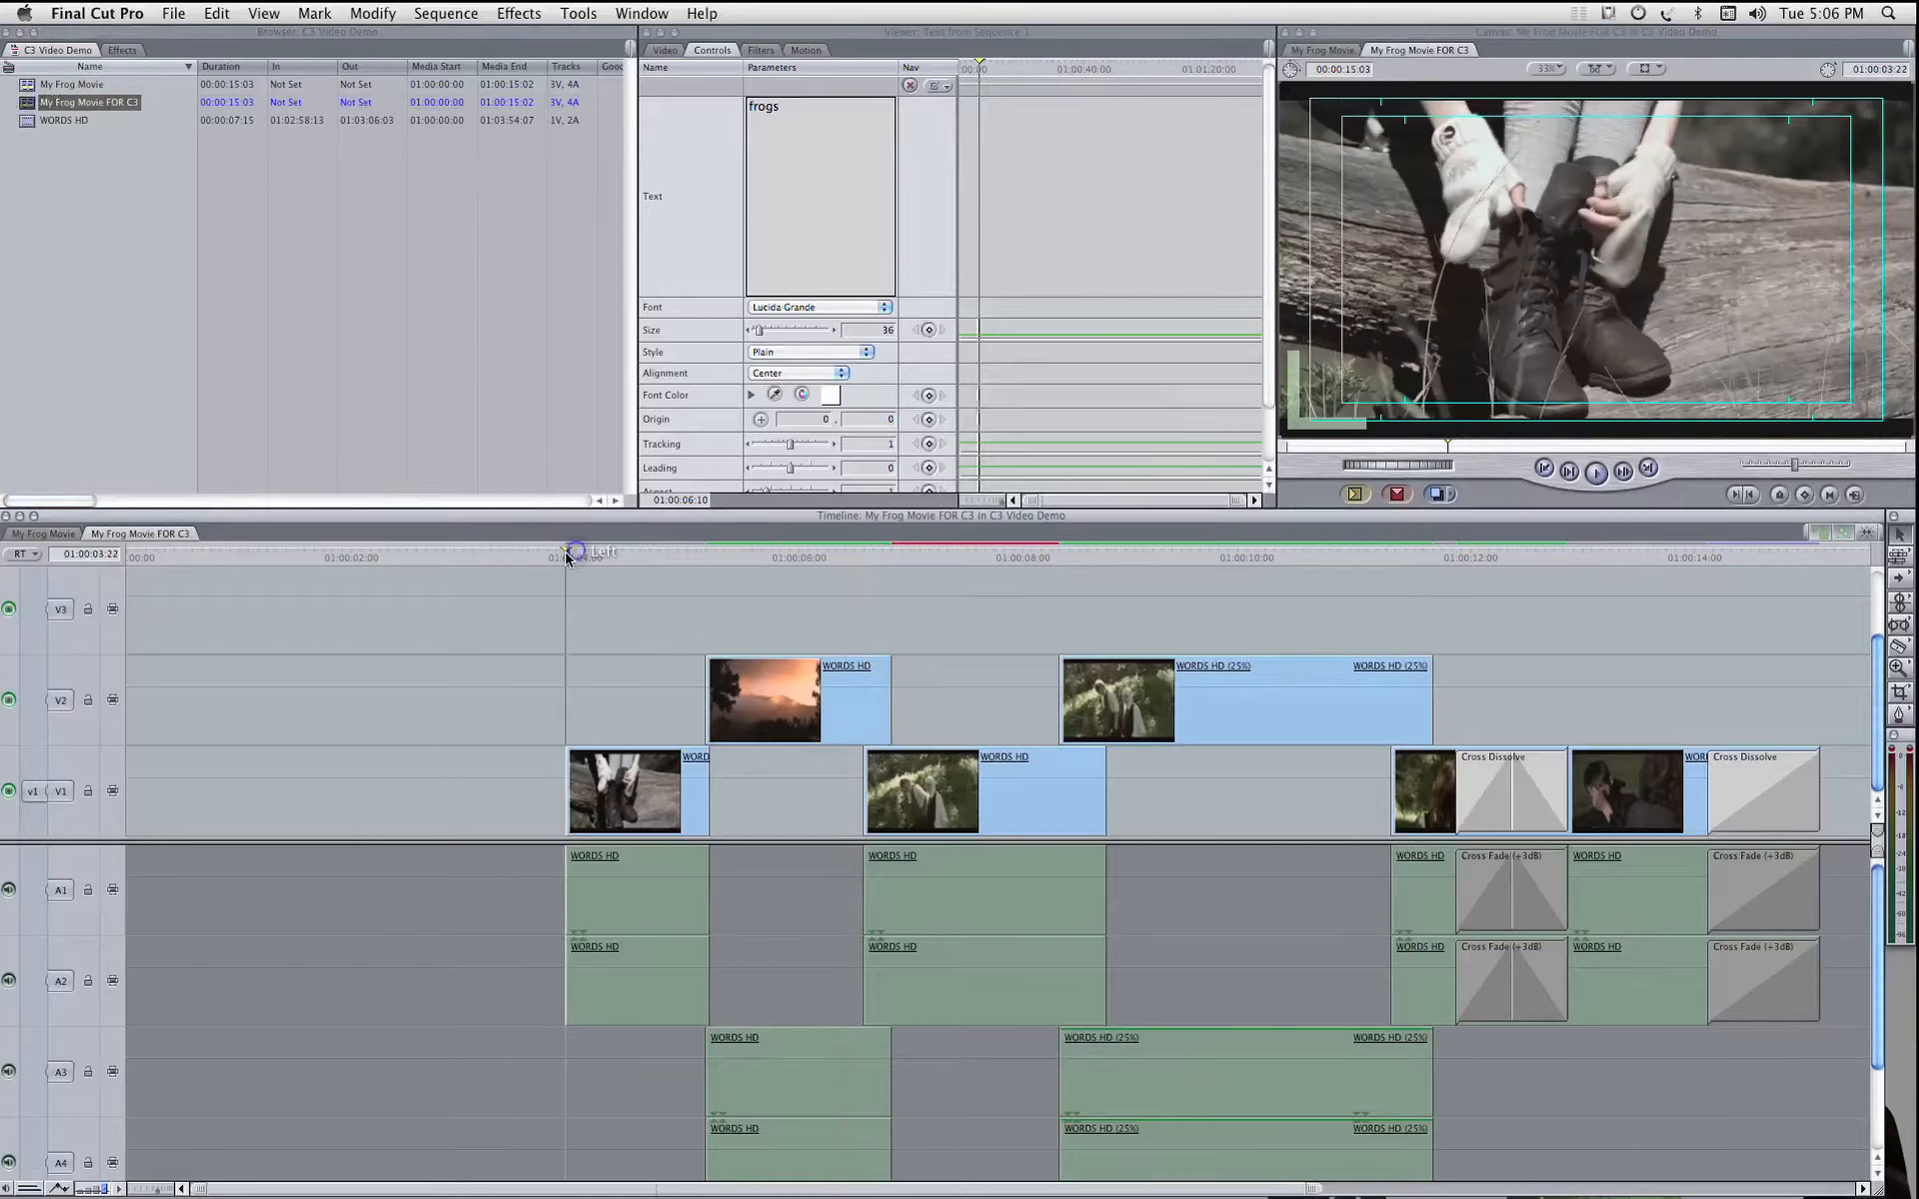
pyautogui.press('super+v')
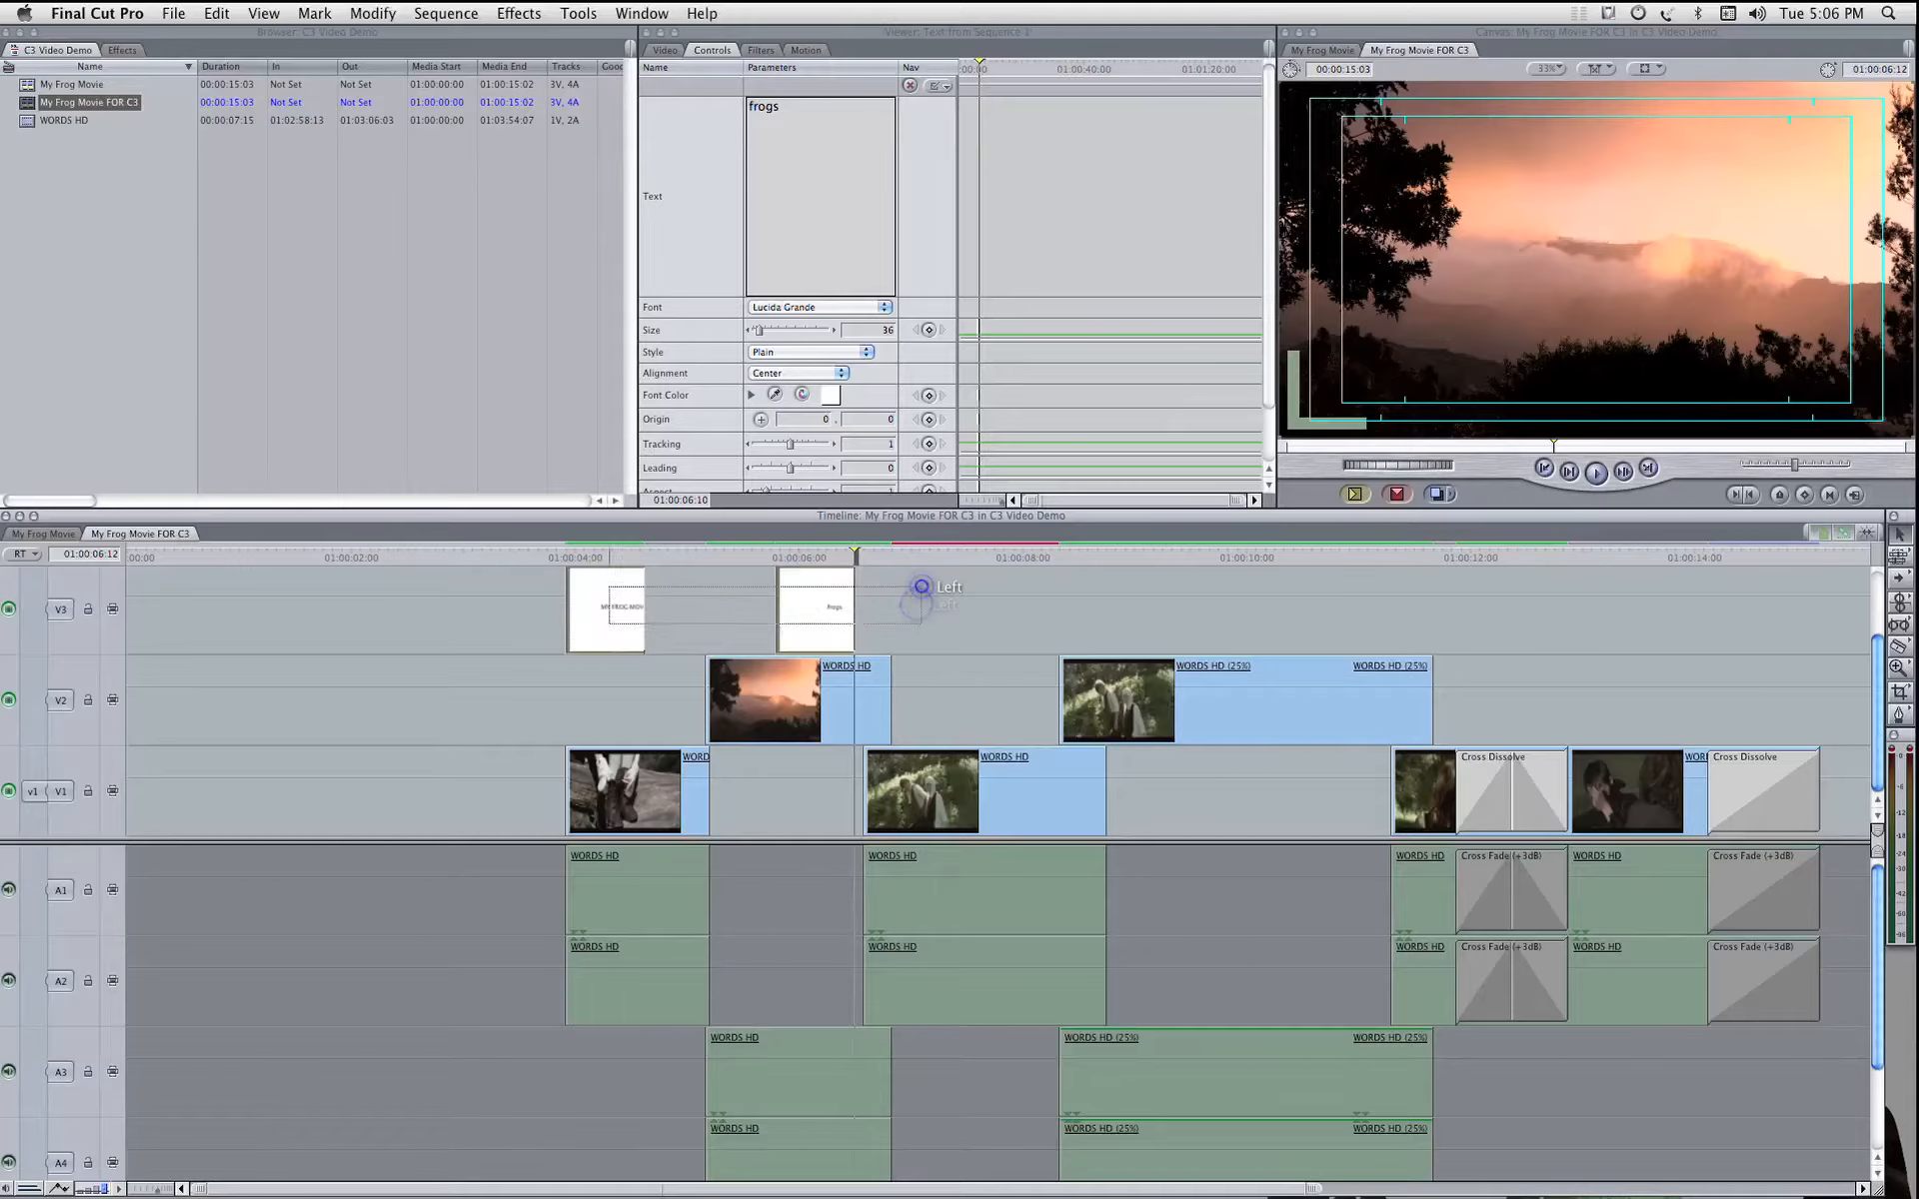
pyautogui.click(536, 627)
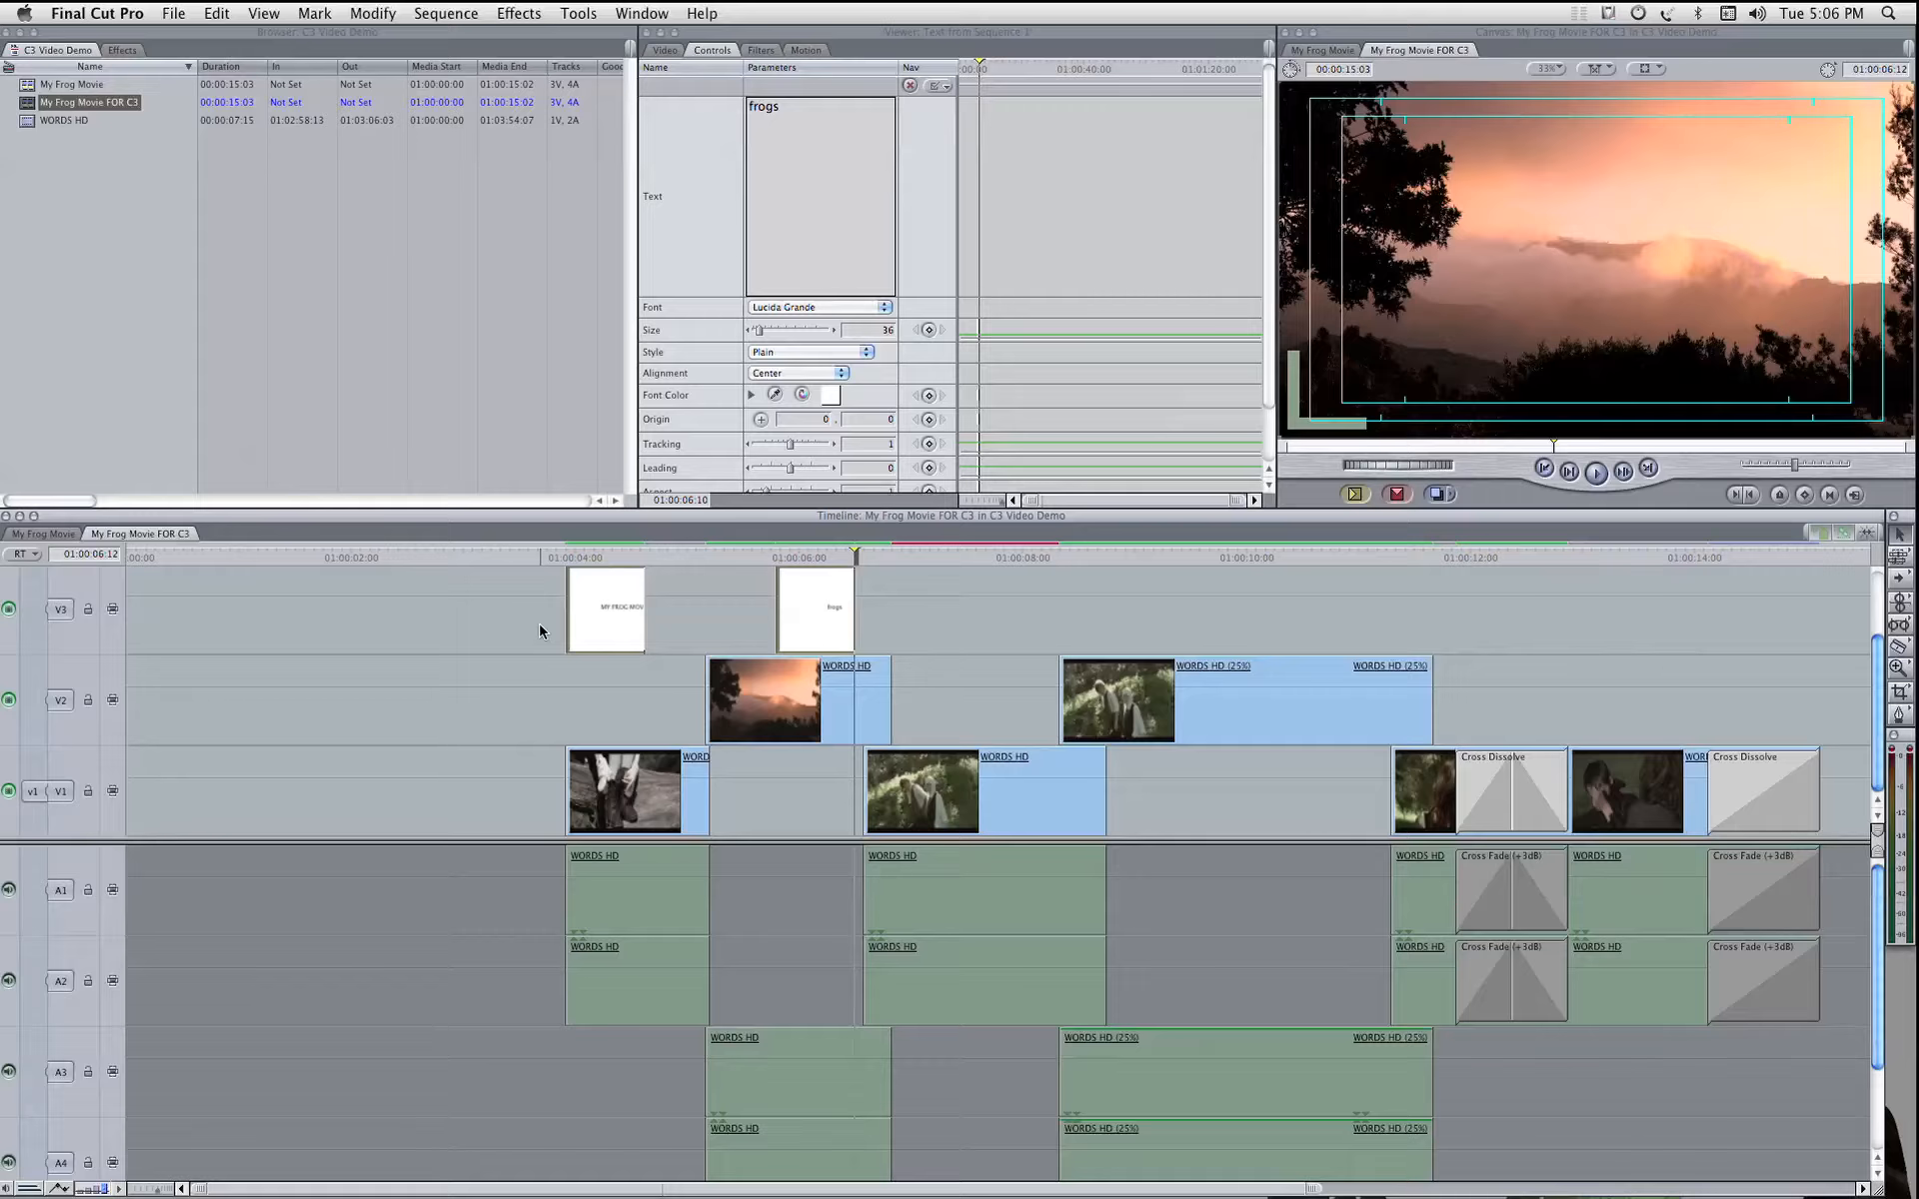
pyautogui.press('super+z')
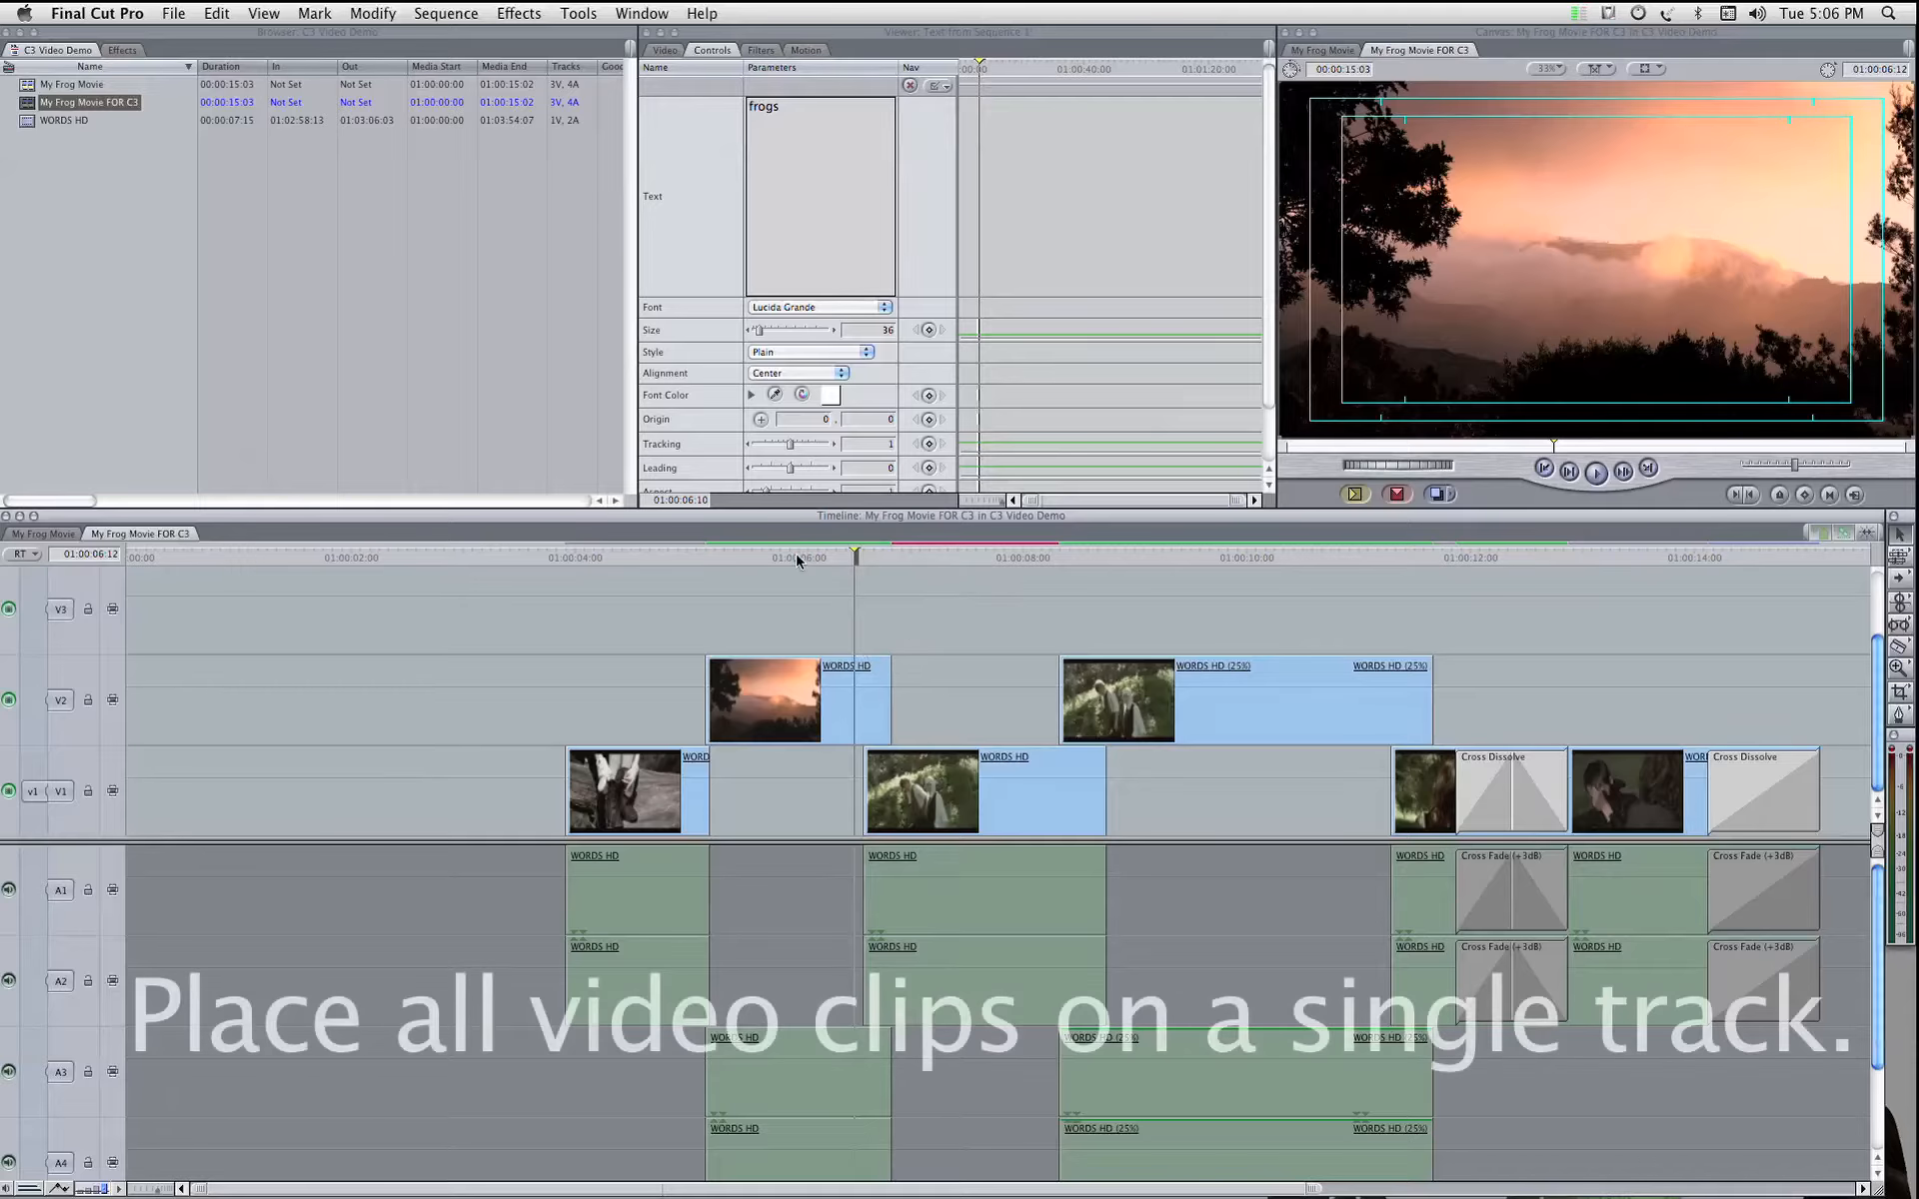
# Step: Move both V2 clips, the sunset shot and the 25% speed shot, straight down onto track V1
pyautogui.moveTo(793, 557); pyautogui.dragTo(780, 716)
pyautogui.click(781, 716)
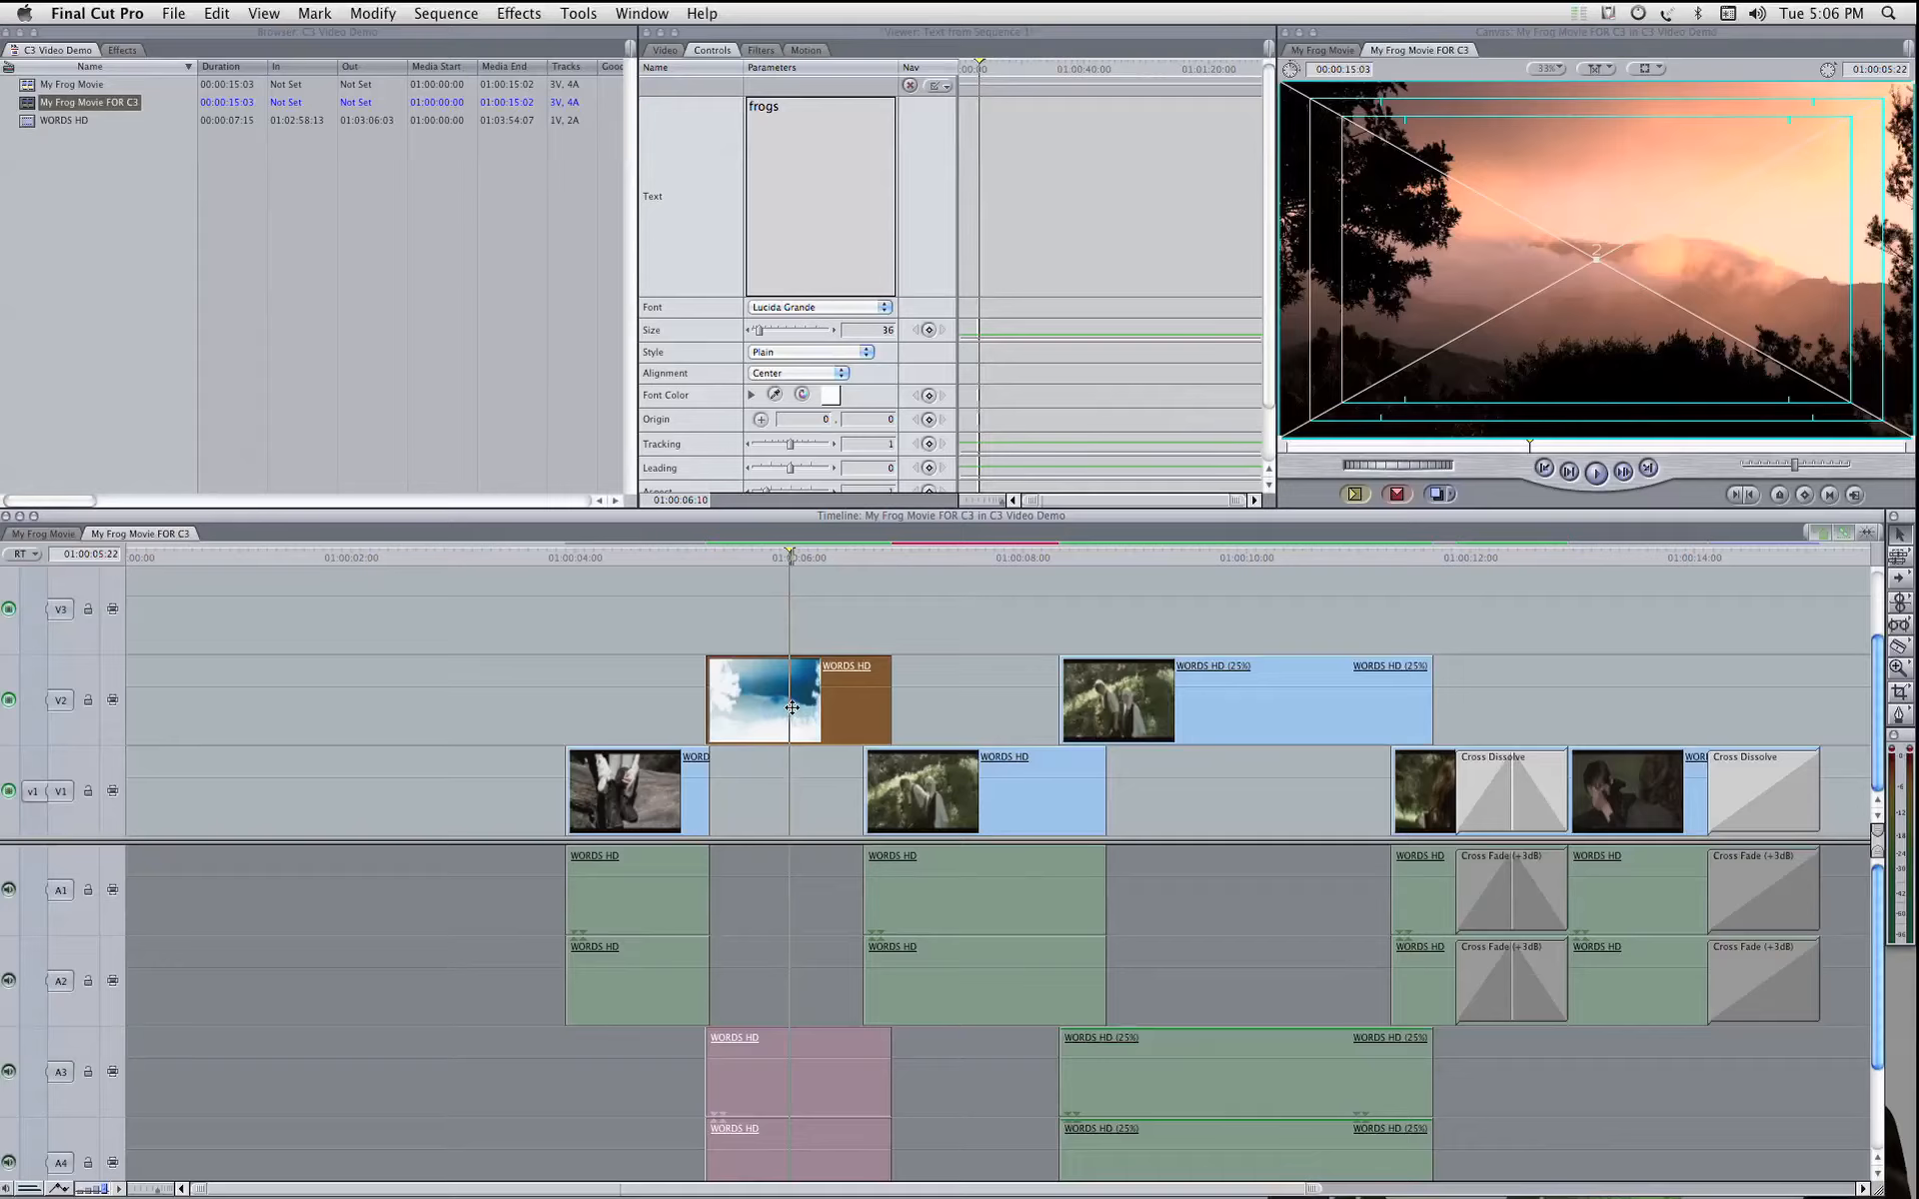
pyautogui.moveTo(792, 705); pyautogui.dragTo(769, 786)
pyautogui.click(1272, 607)
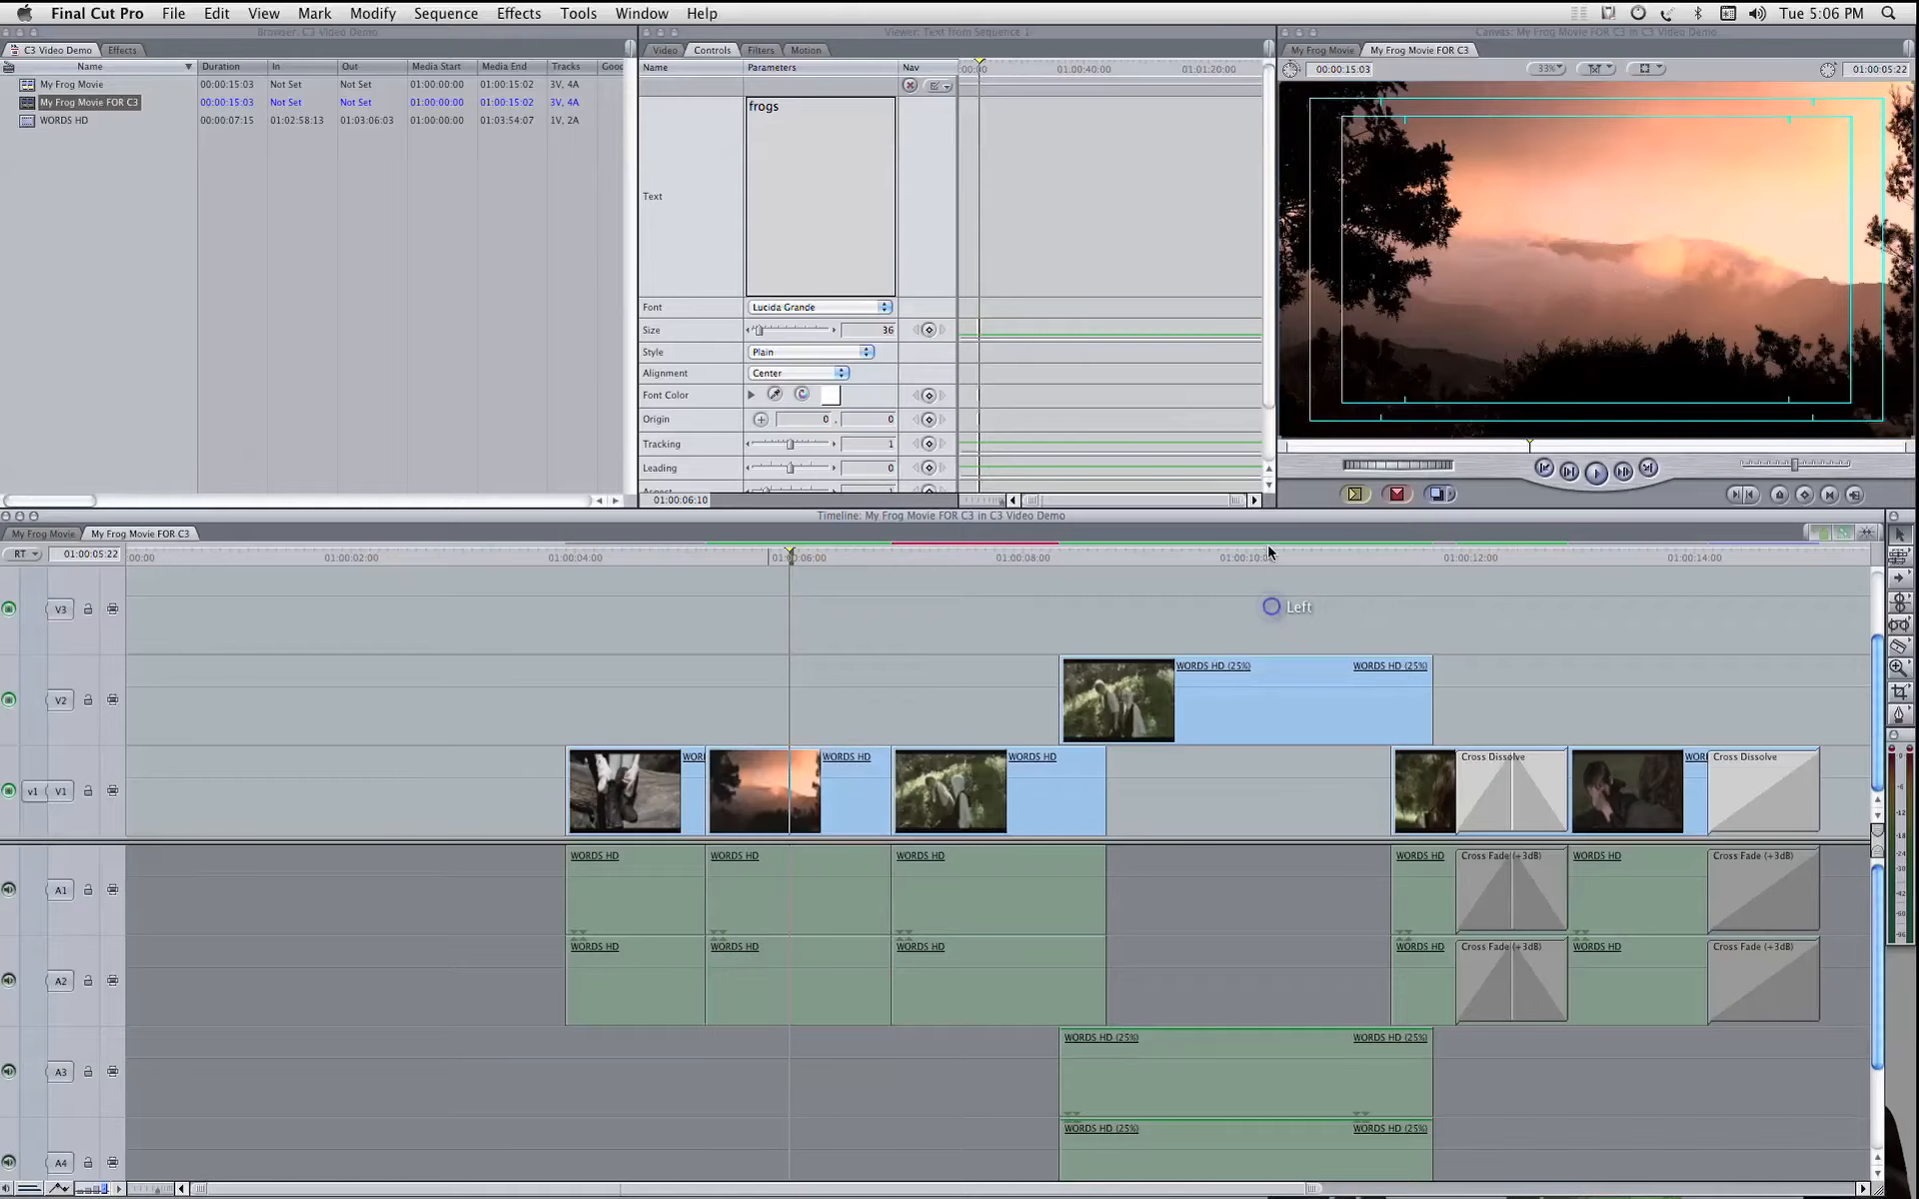
pyautogui.click(1270, 553)
pyautogui.moveTo(1269, 689); pyautogui.dragTo(1269, 787)
pyautogui.click(1268, 700)
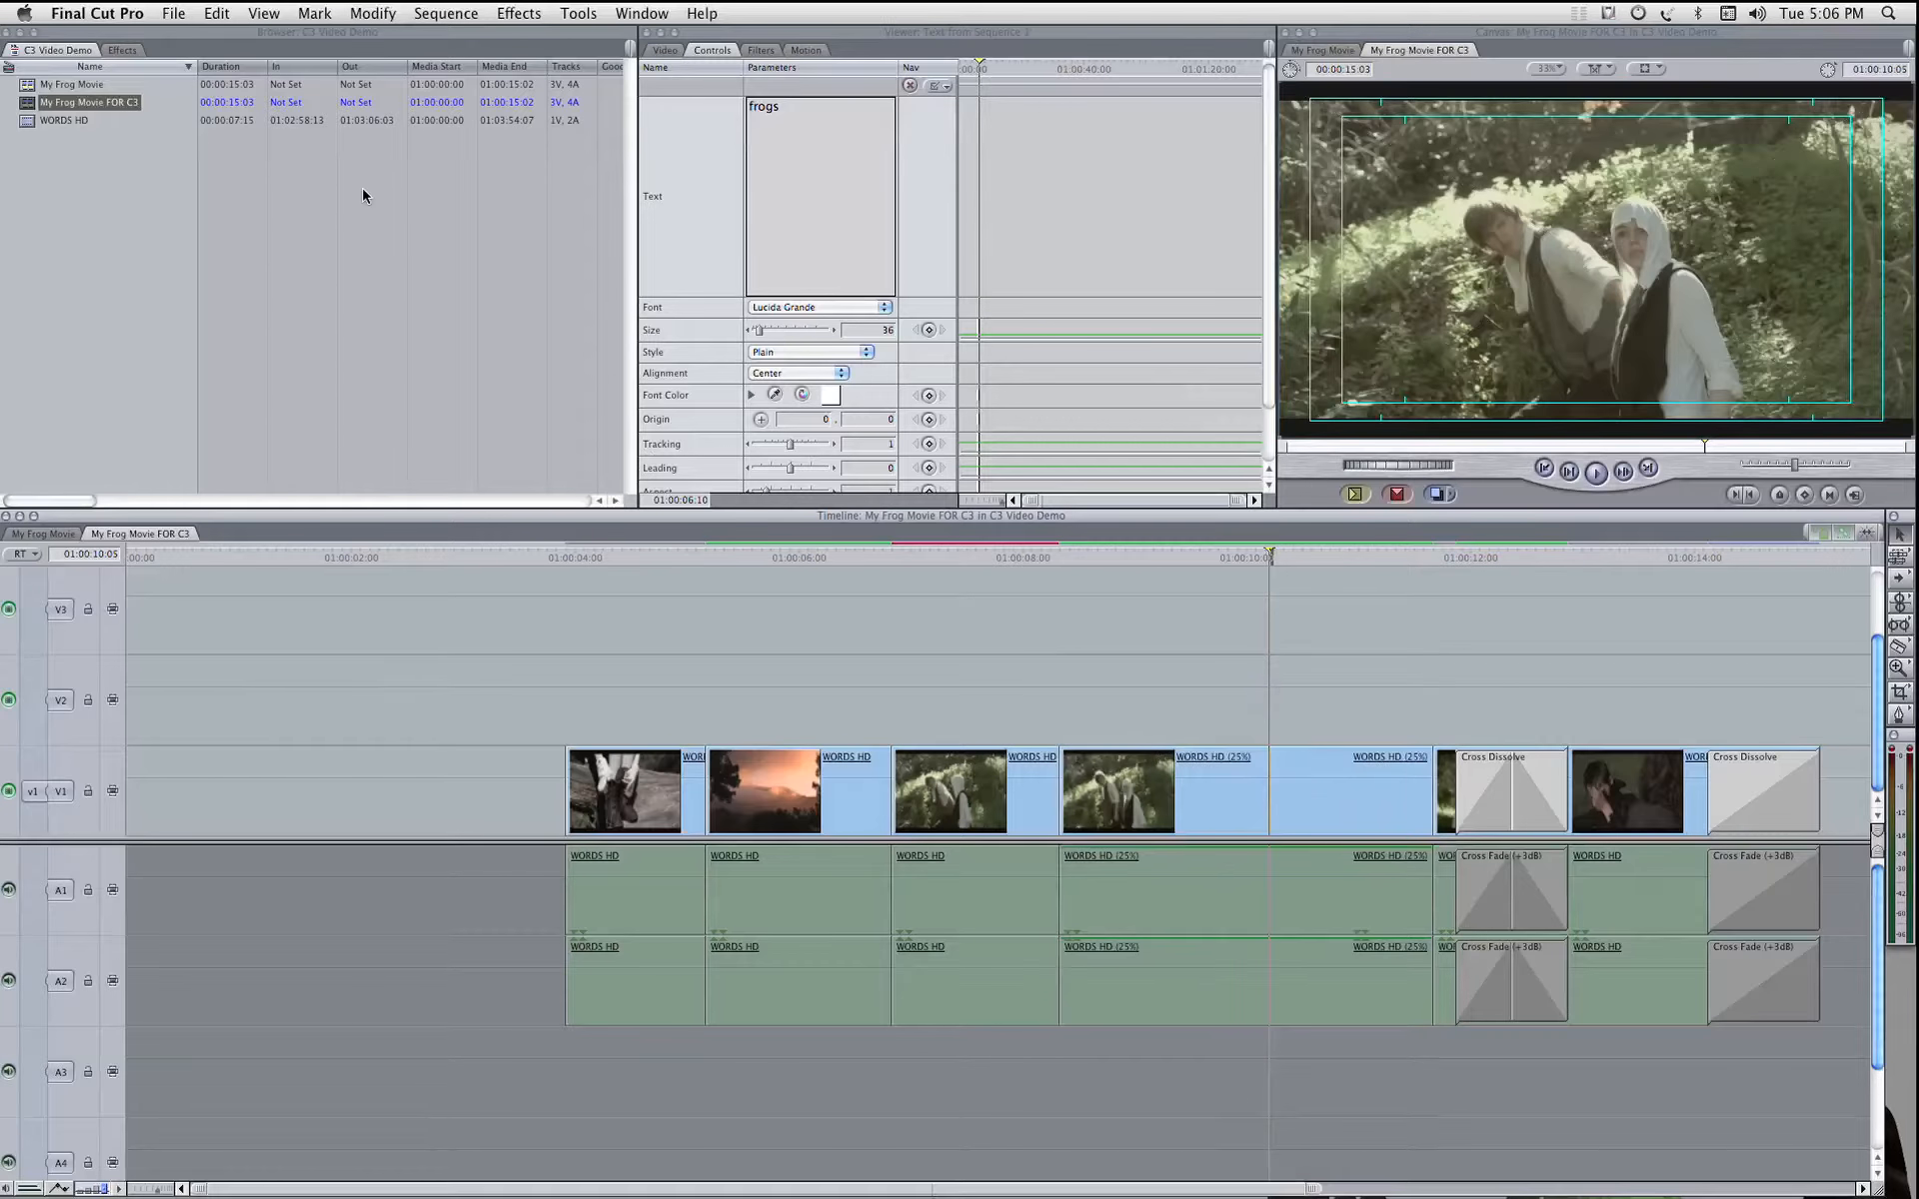
# Step: Delete all empty video tracks from the My Frog Movie FOR C3 sequence
pyautogui.click(432, 10)
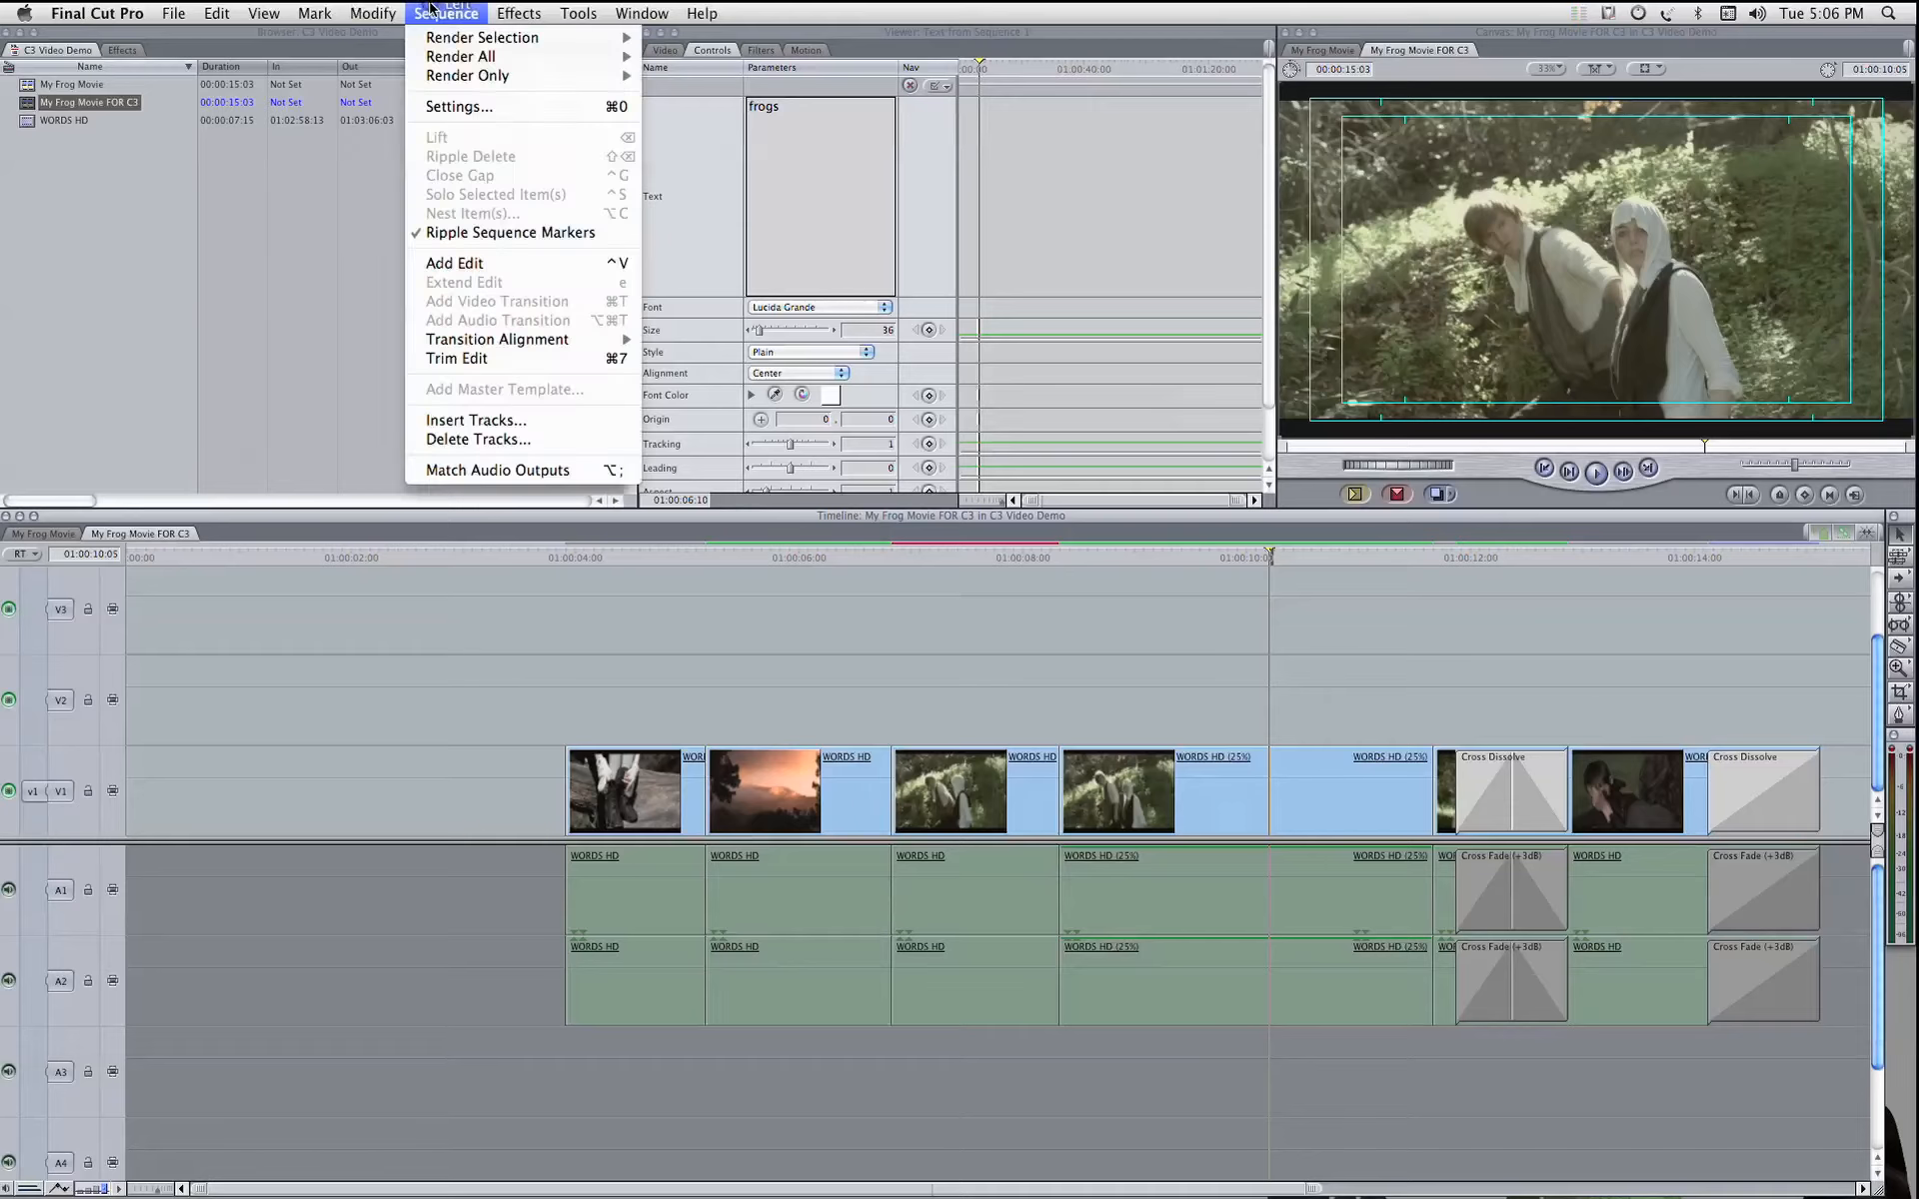
pyautogui.click(525, 440)
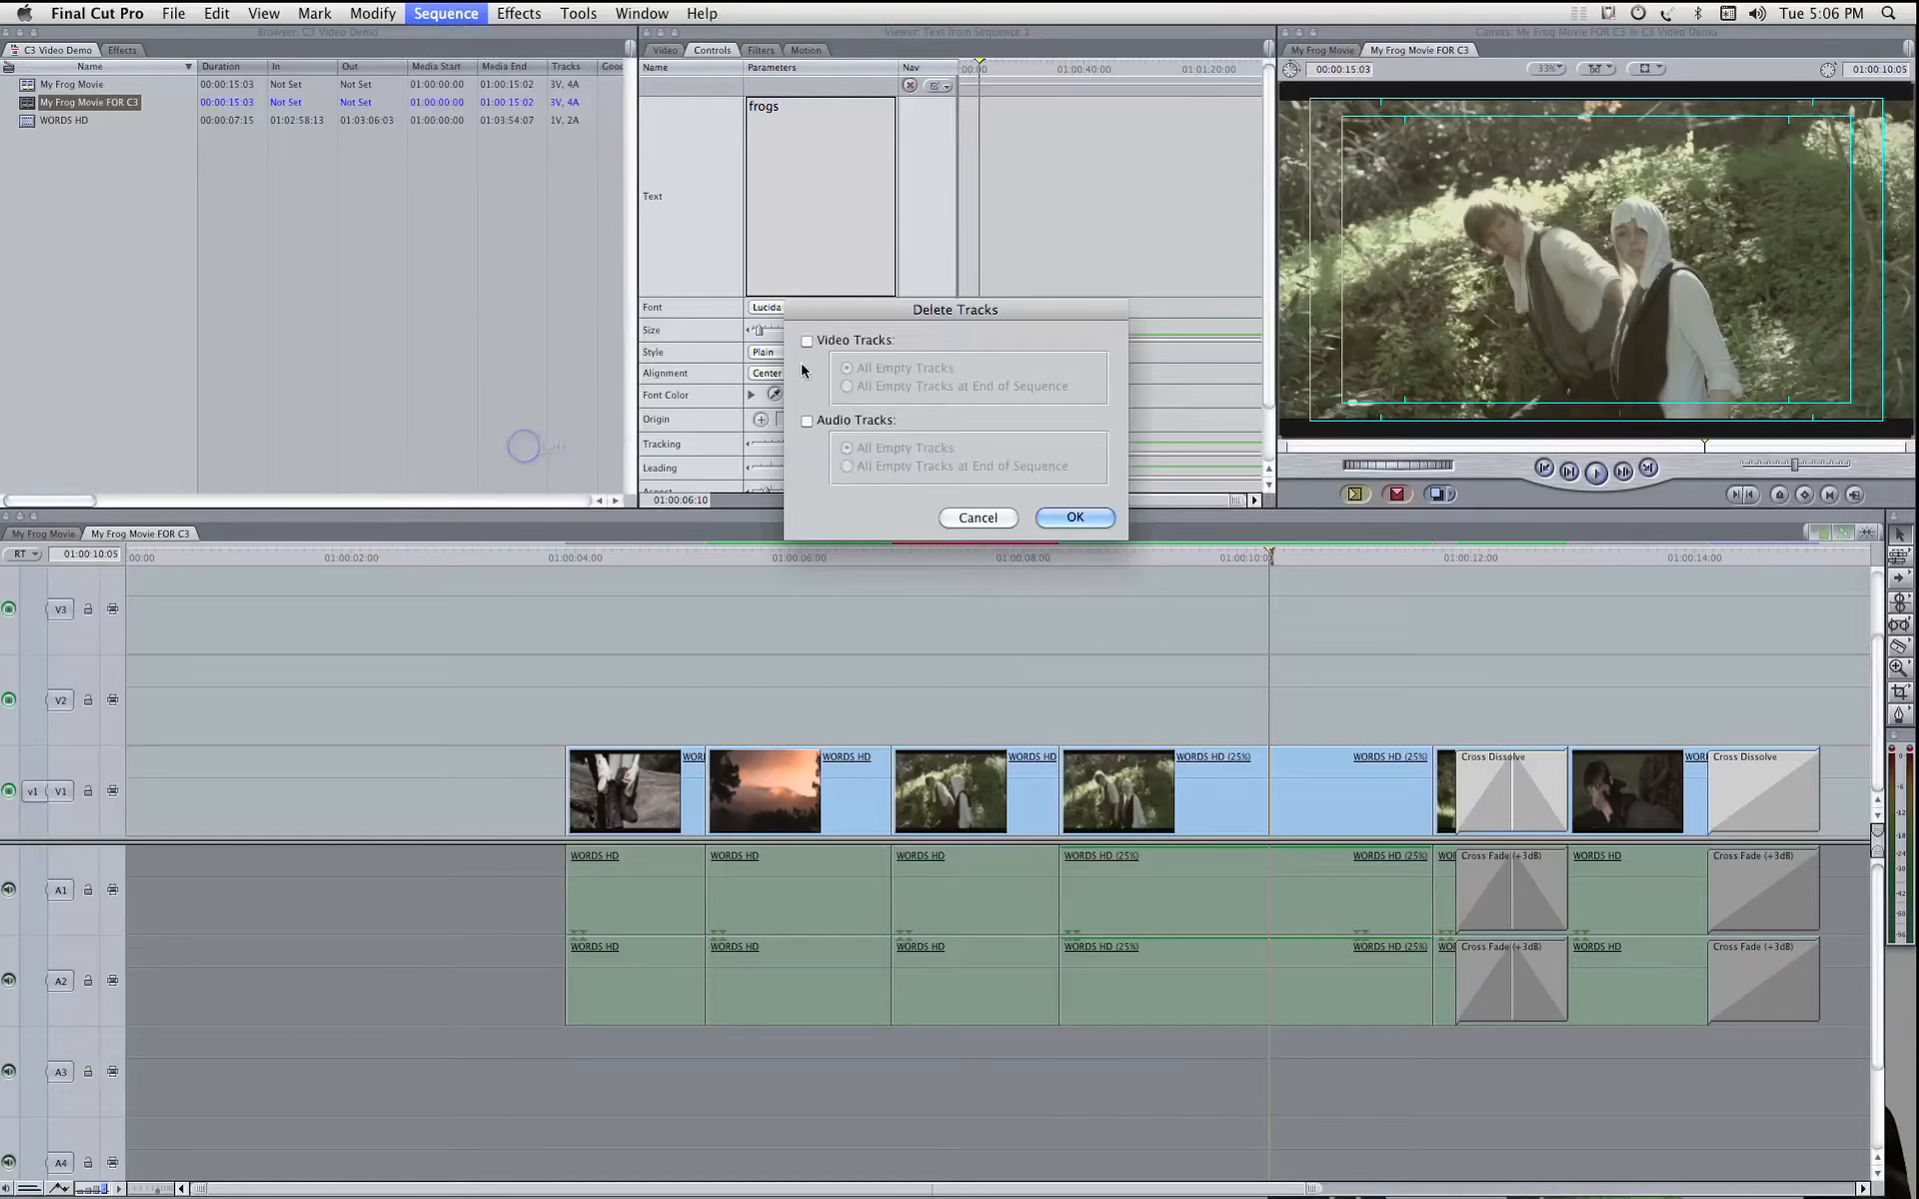
pyautogui.click(807, 341)
pyautogui.click(1075, 519)
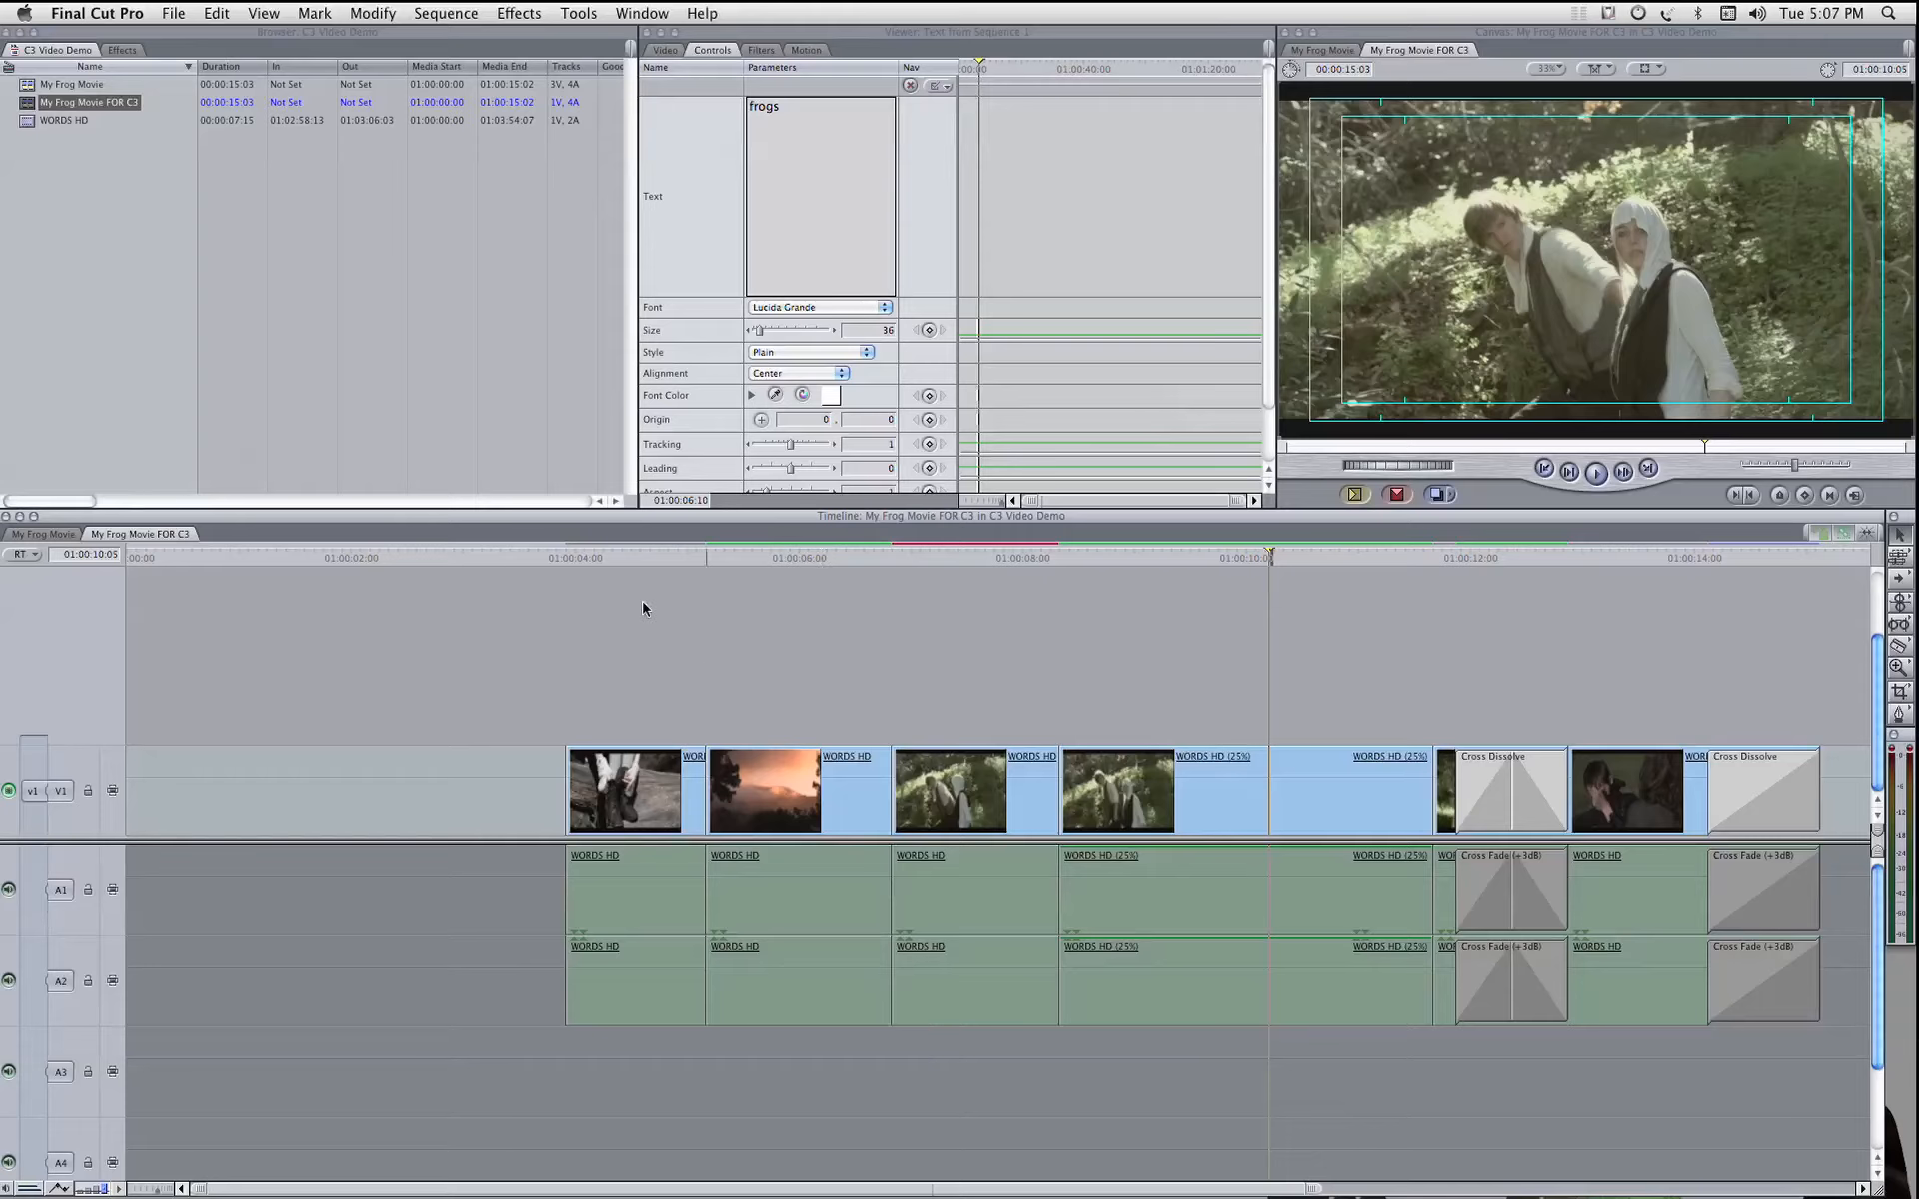
# Step: Disable the Day for Night filter on the third clip, the one just after the sunset shot
pyautogui.moveTo(607, 558); pyautogui.dragTo(720, 562)
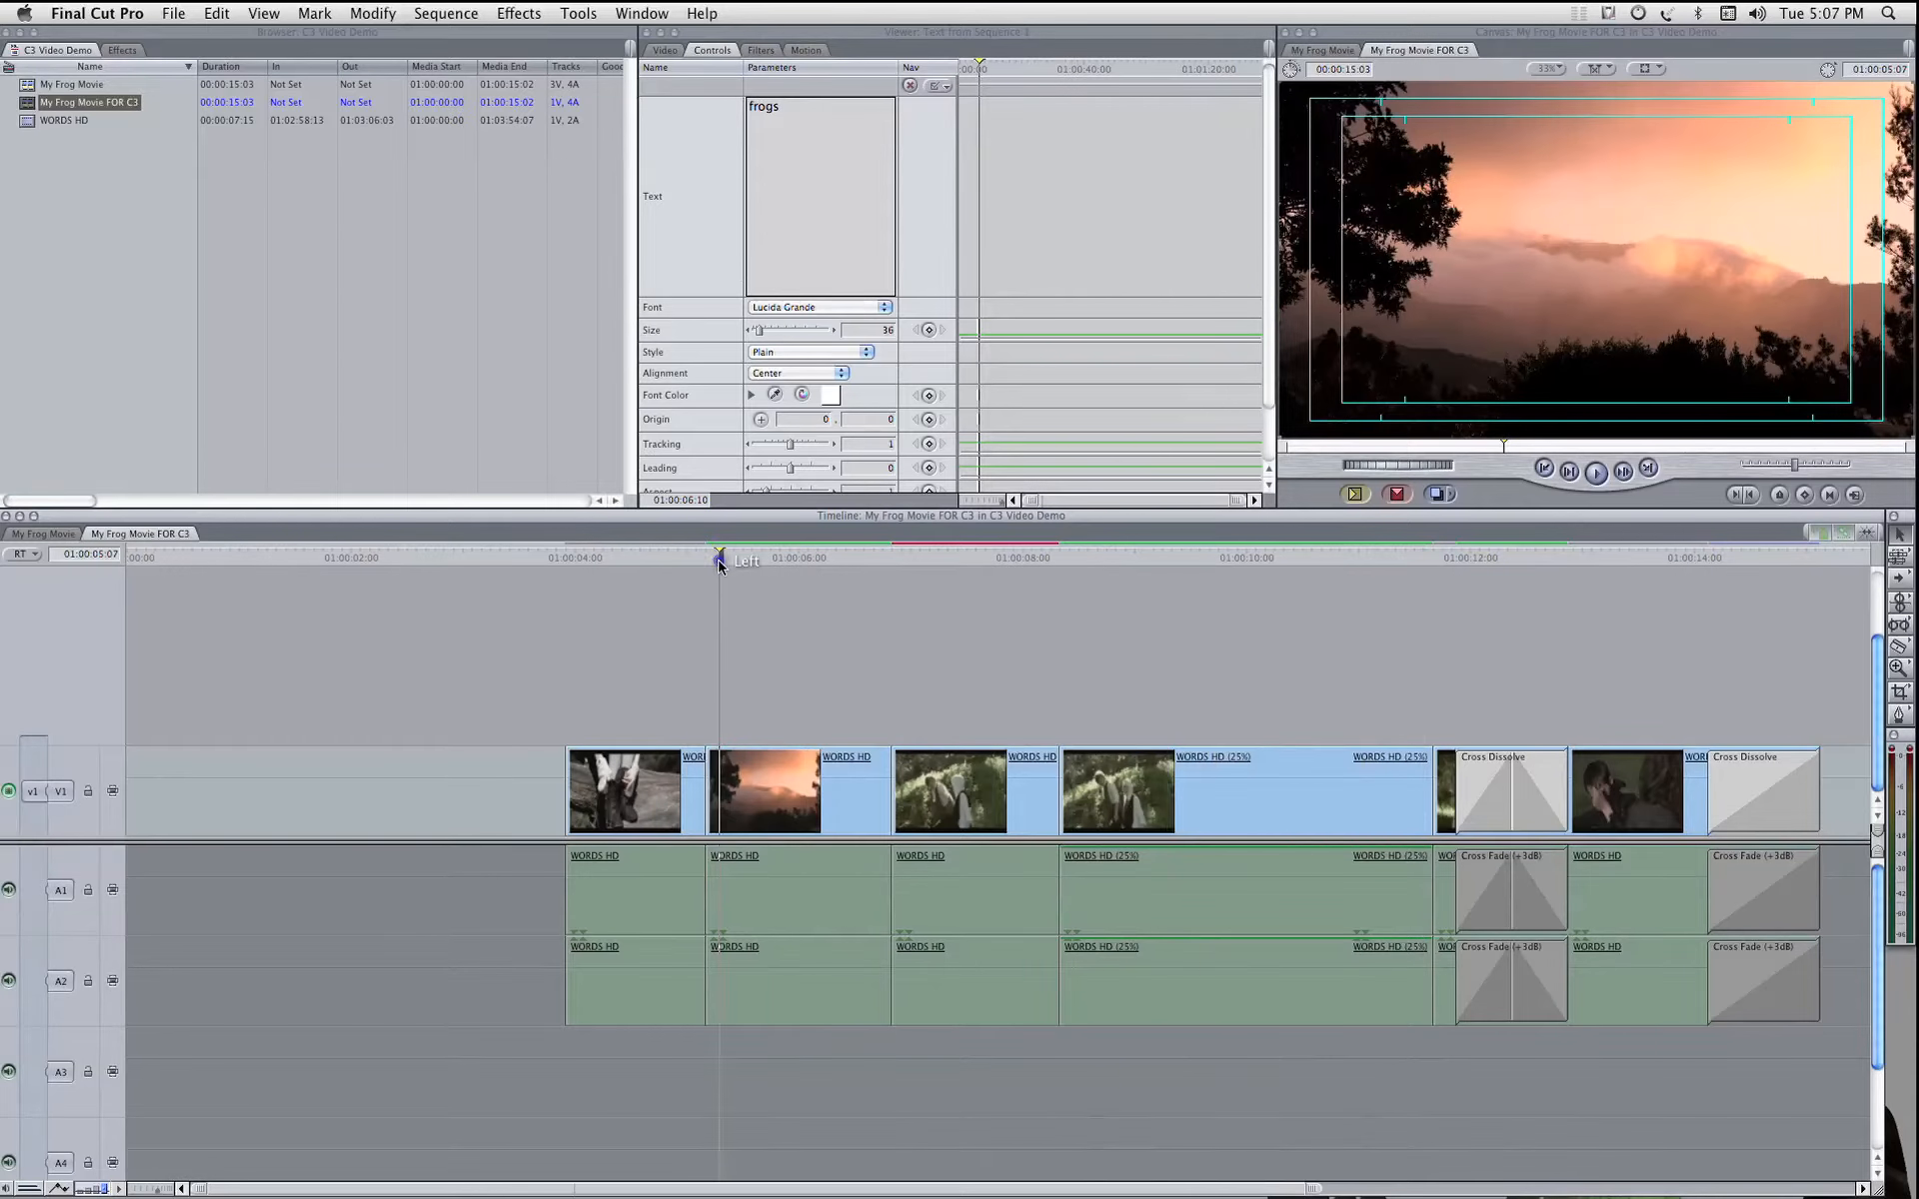
pyautogui.click(967, 816)
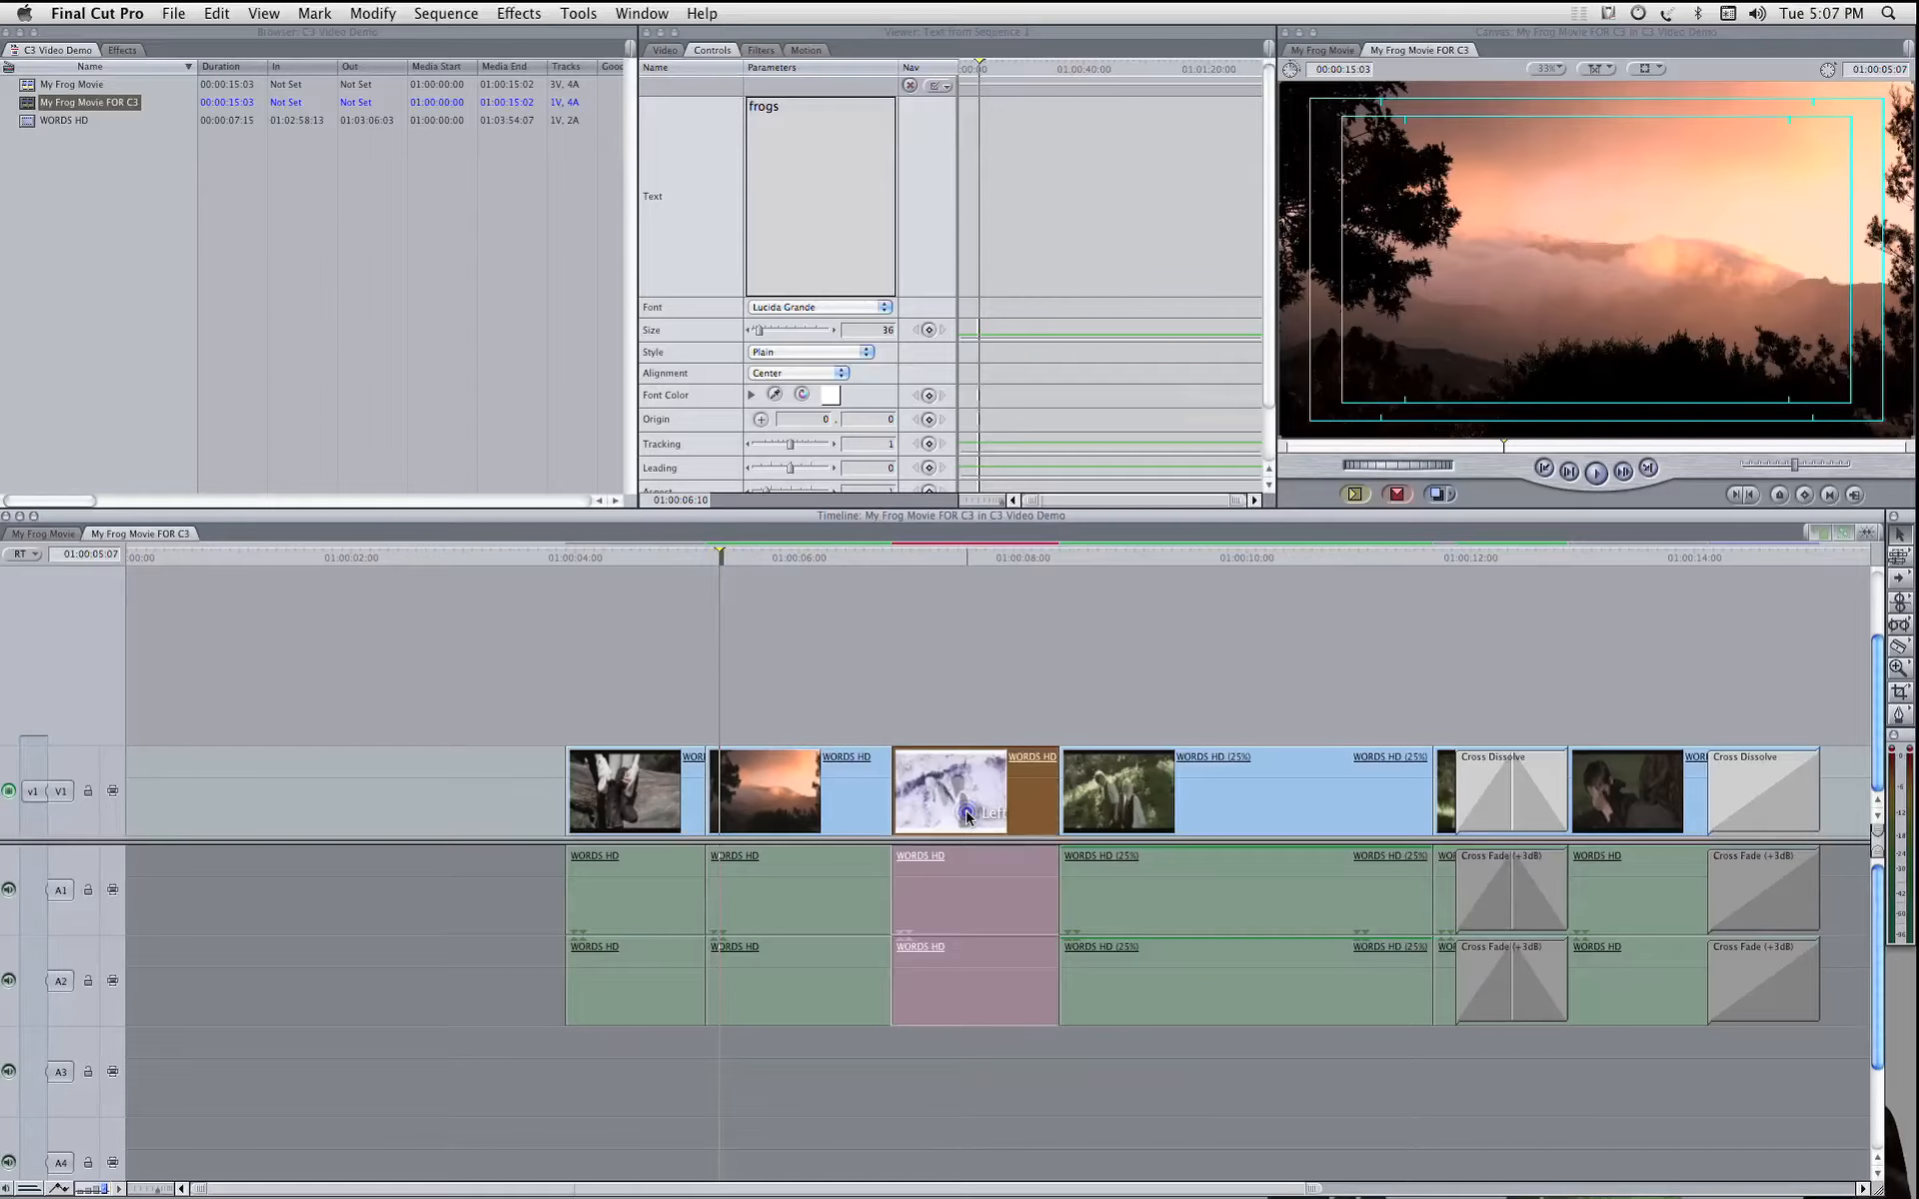
pyautogui.doubleClick(968, 815)
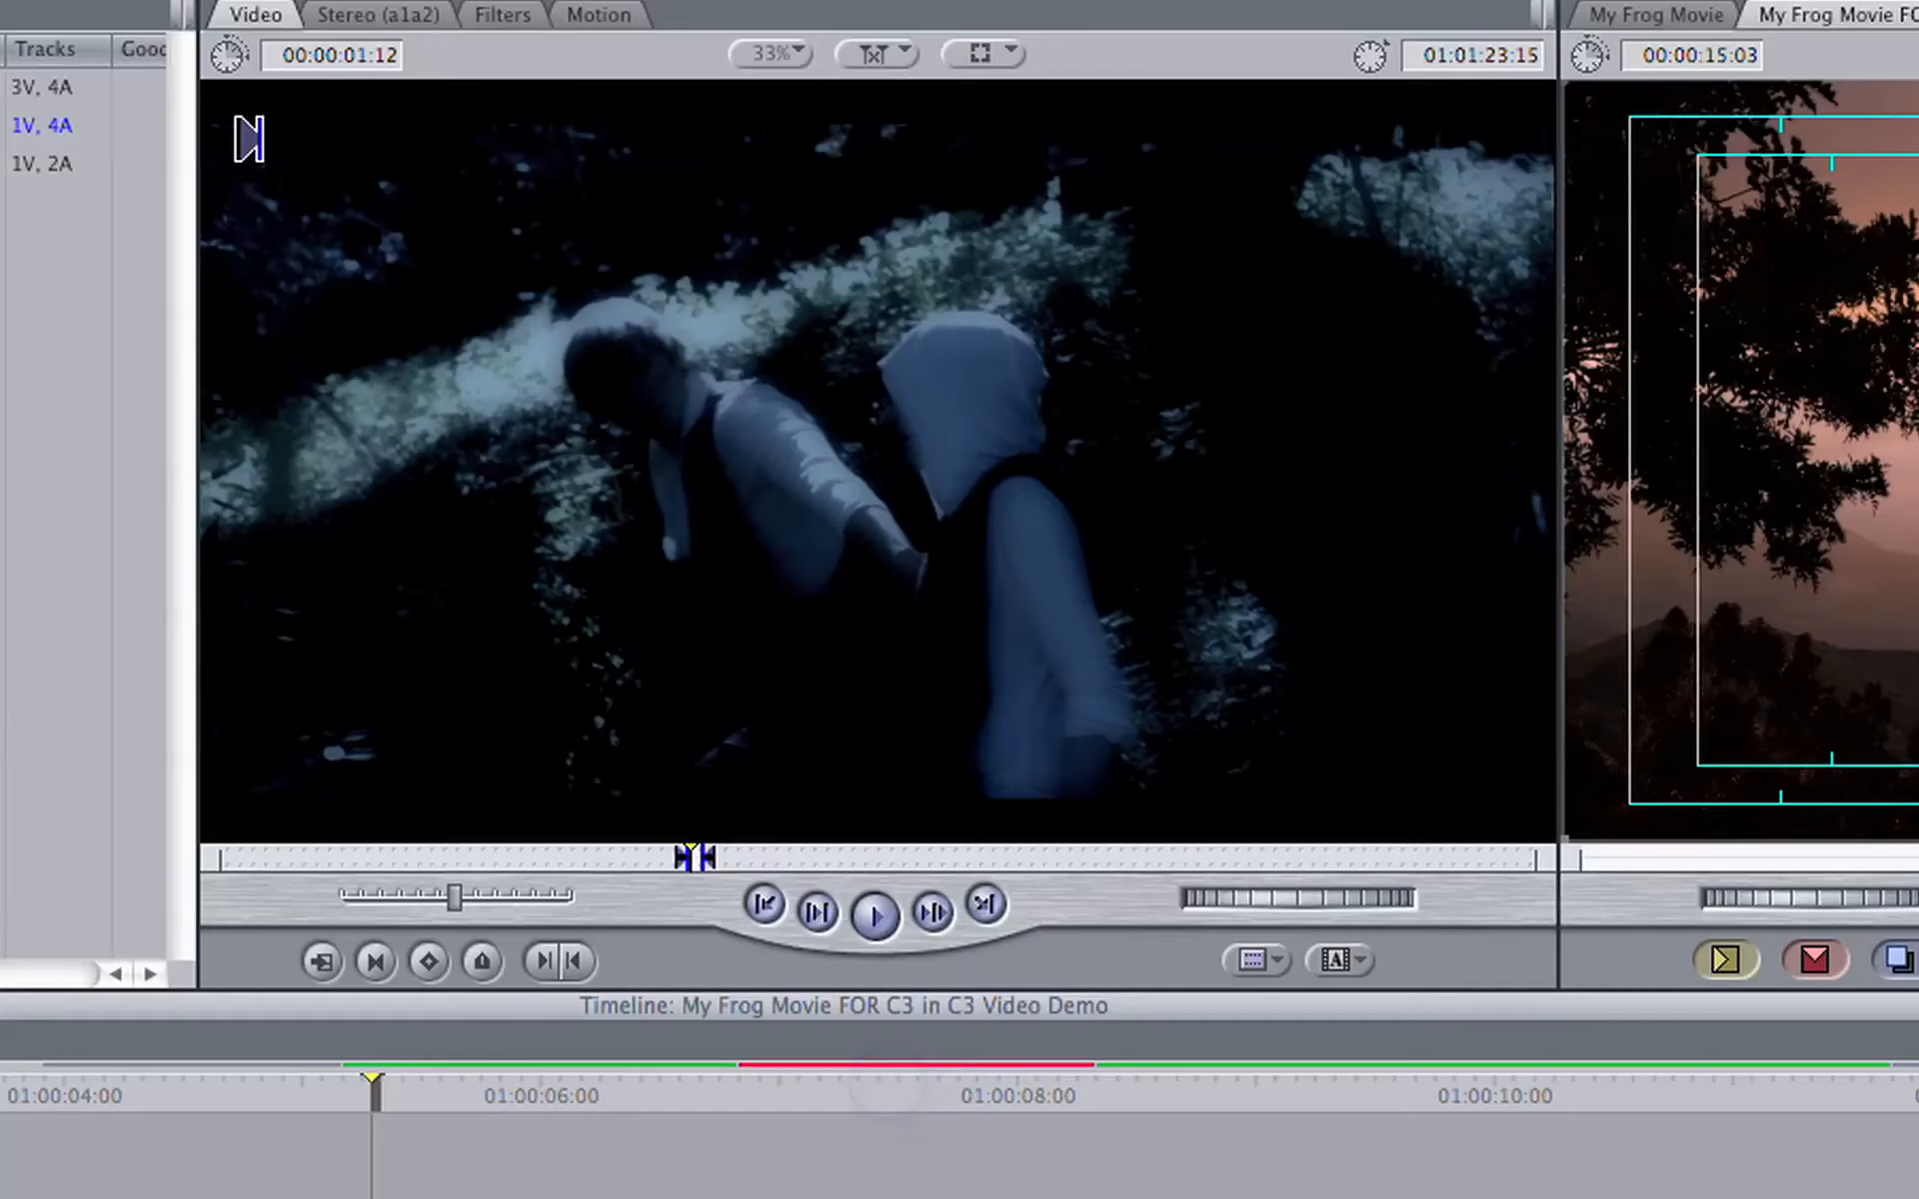
pyautogui.click(887, 1084)
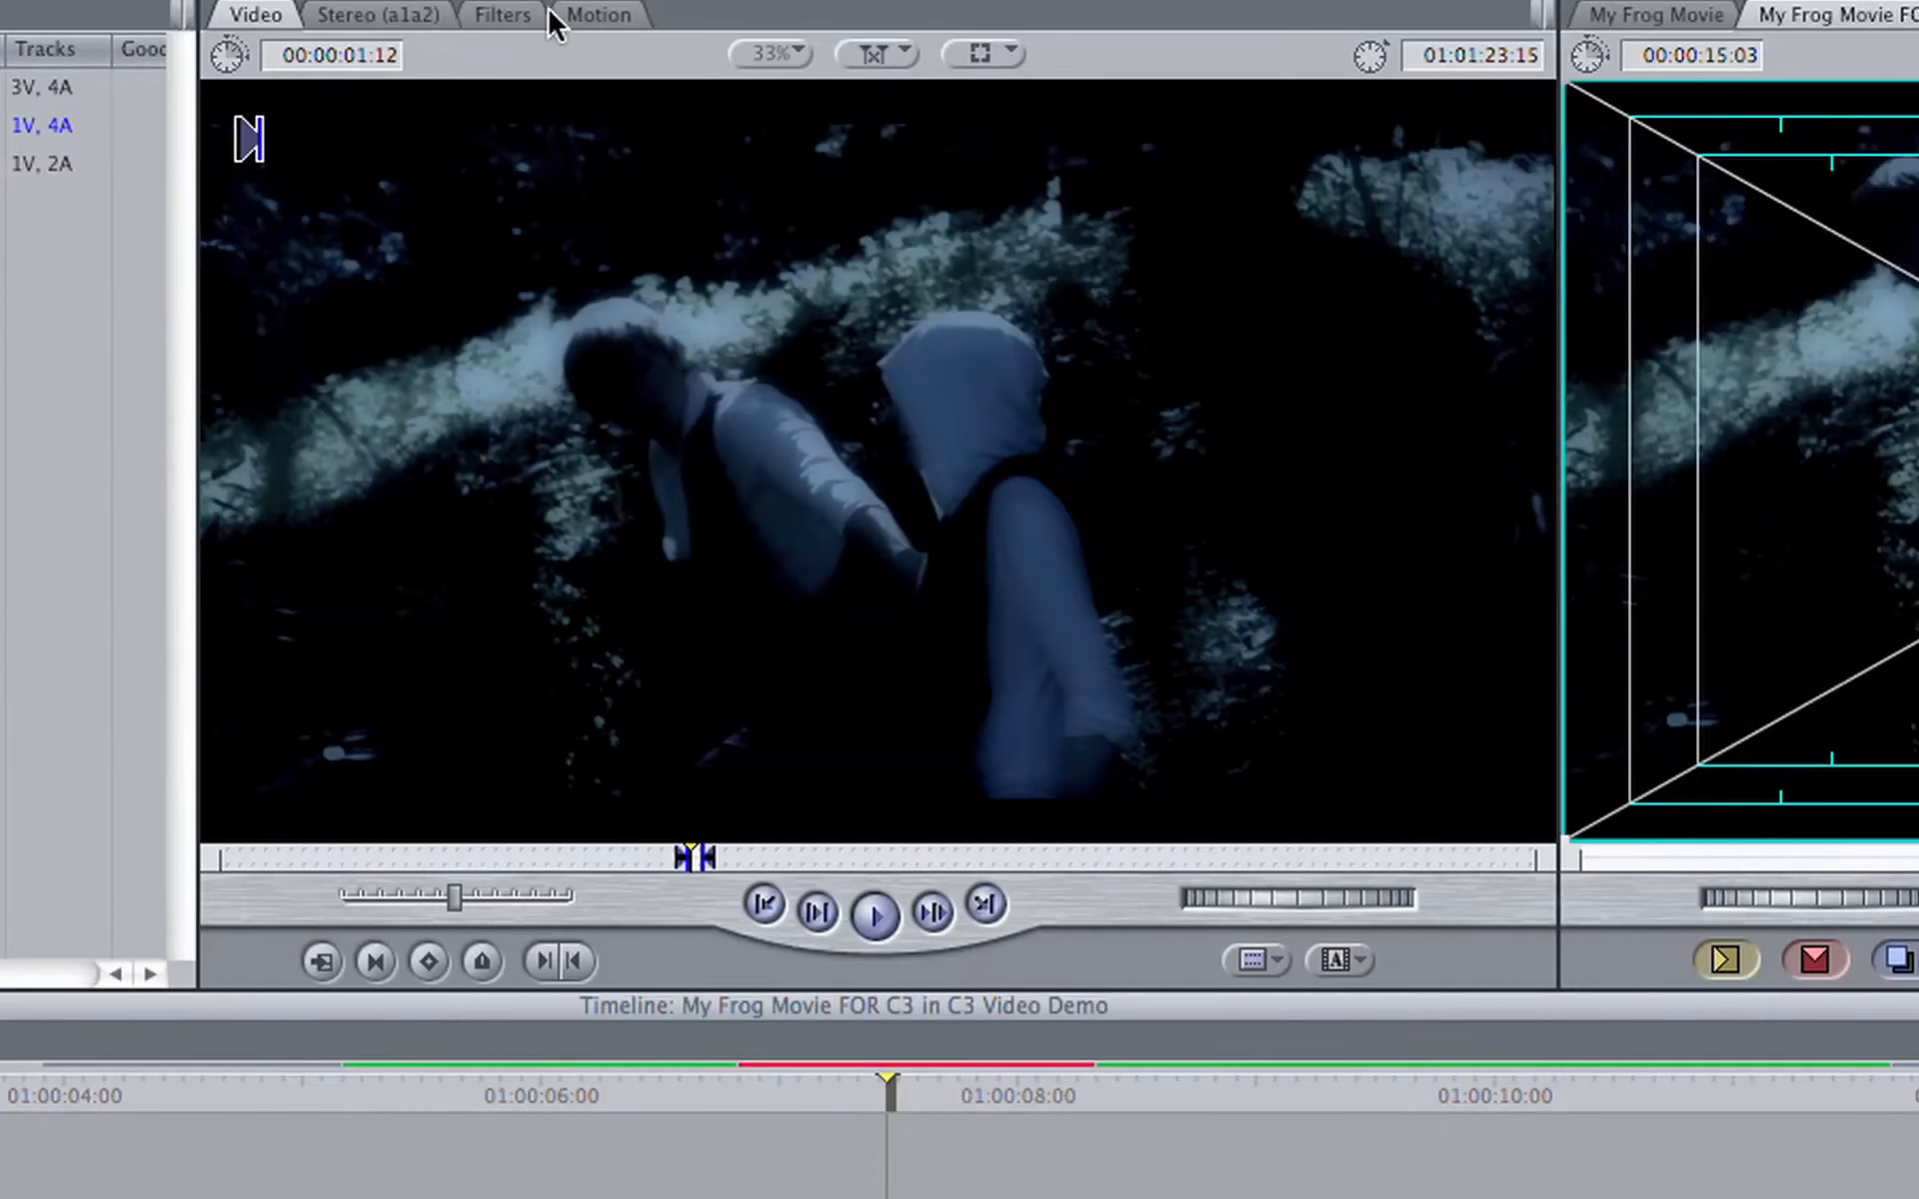
pyautogui.click(510, 14)
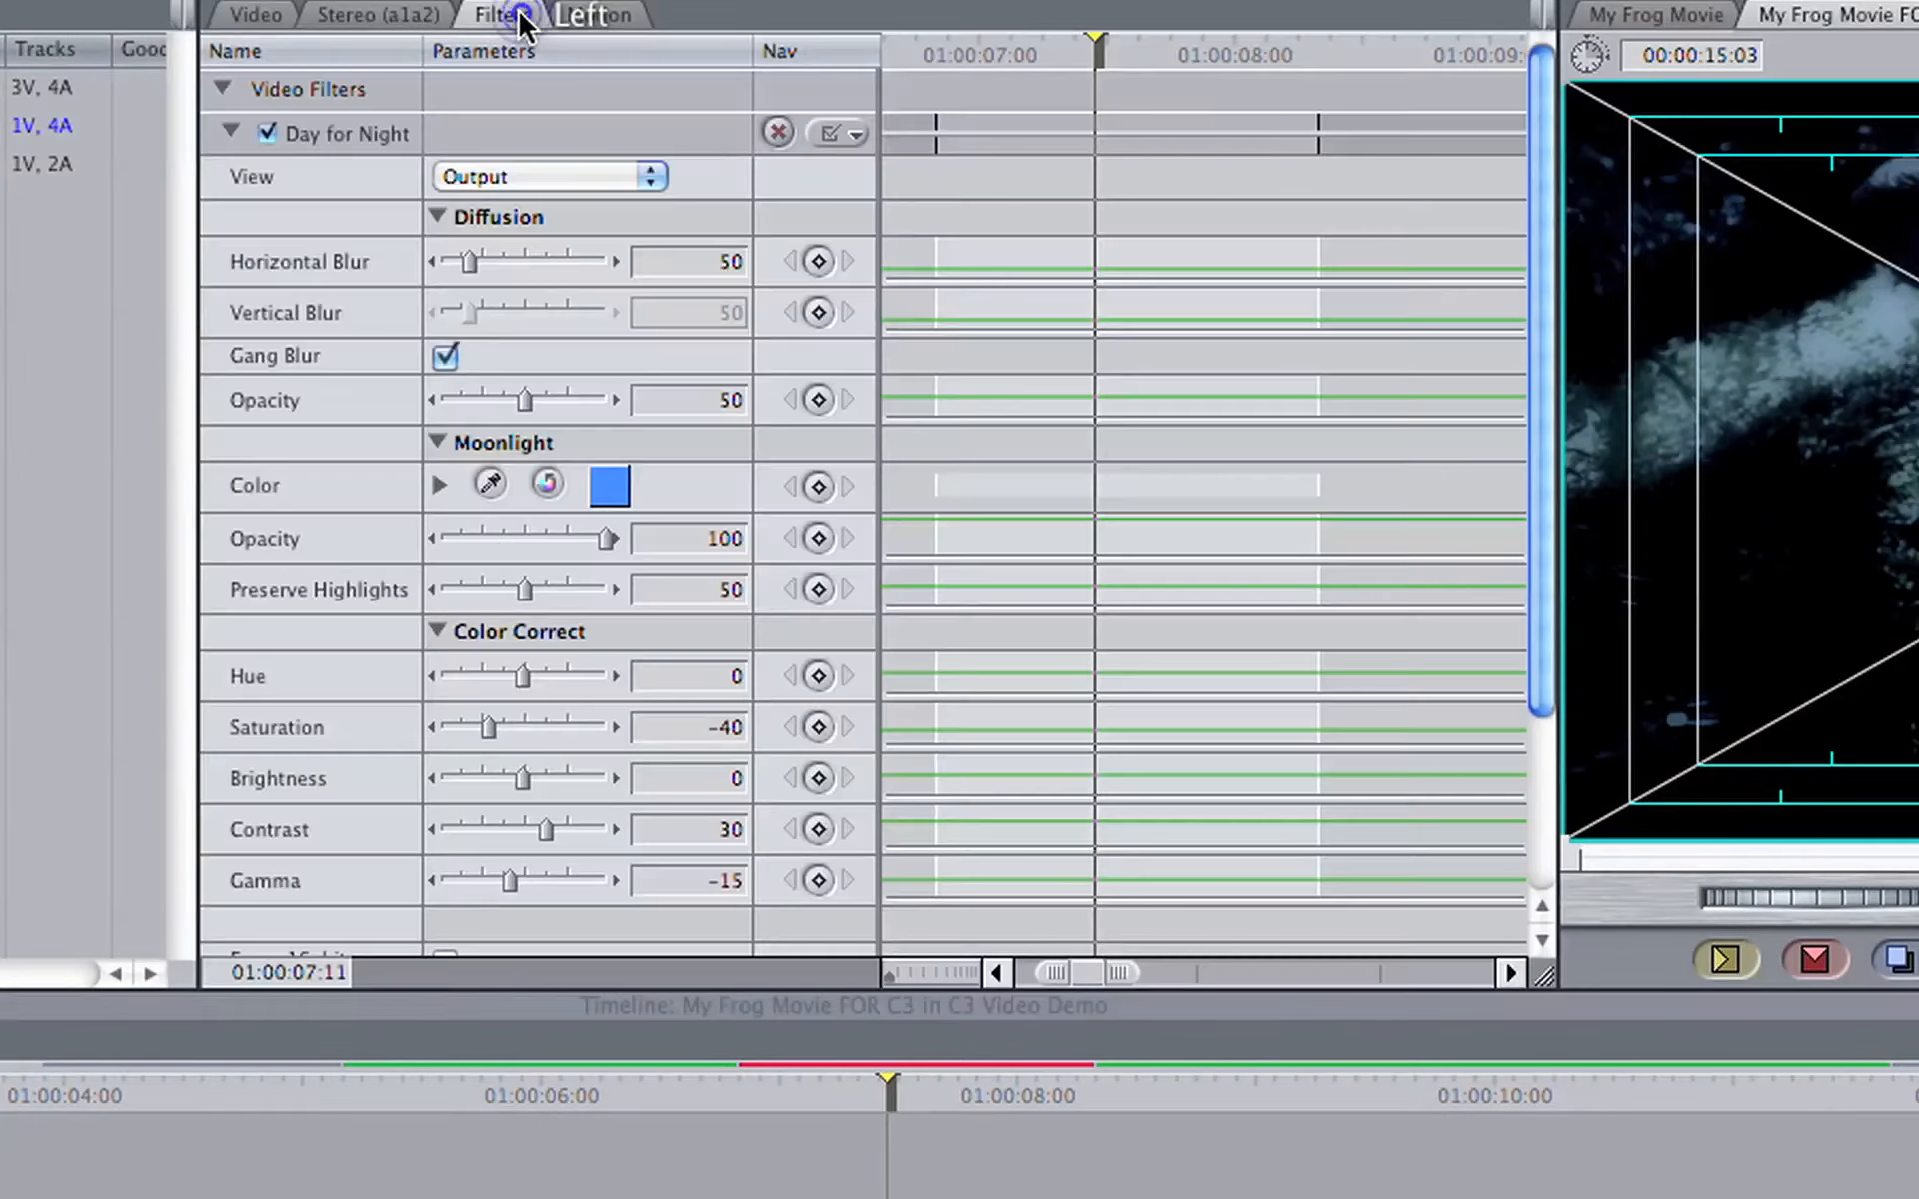
pyautogui.click(268, 130)
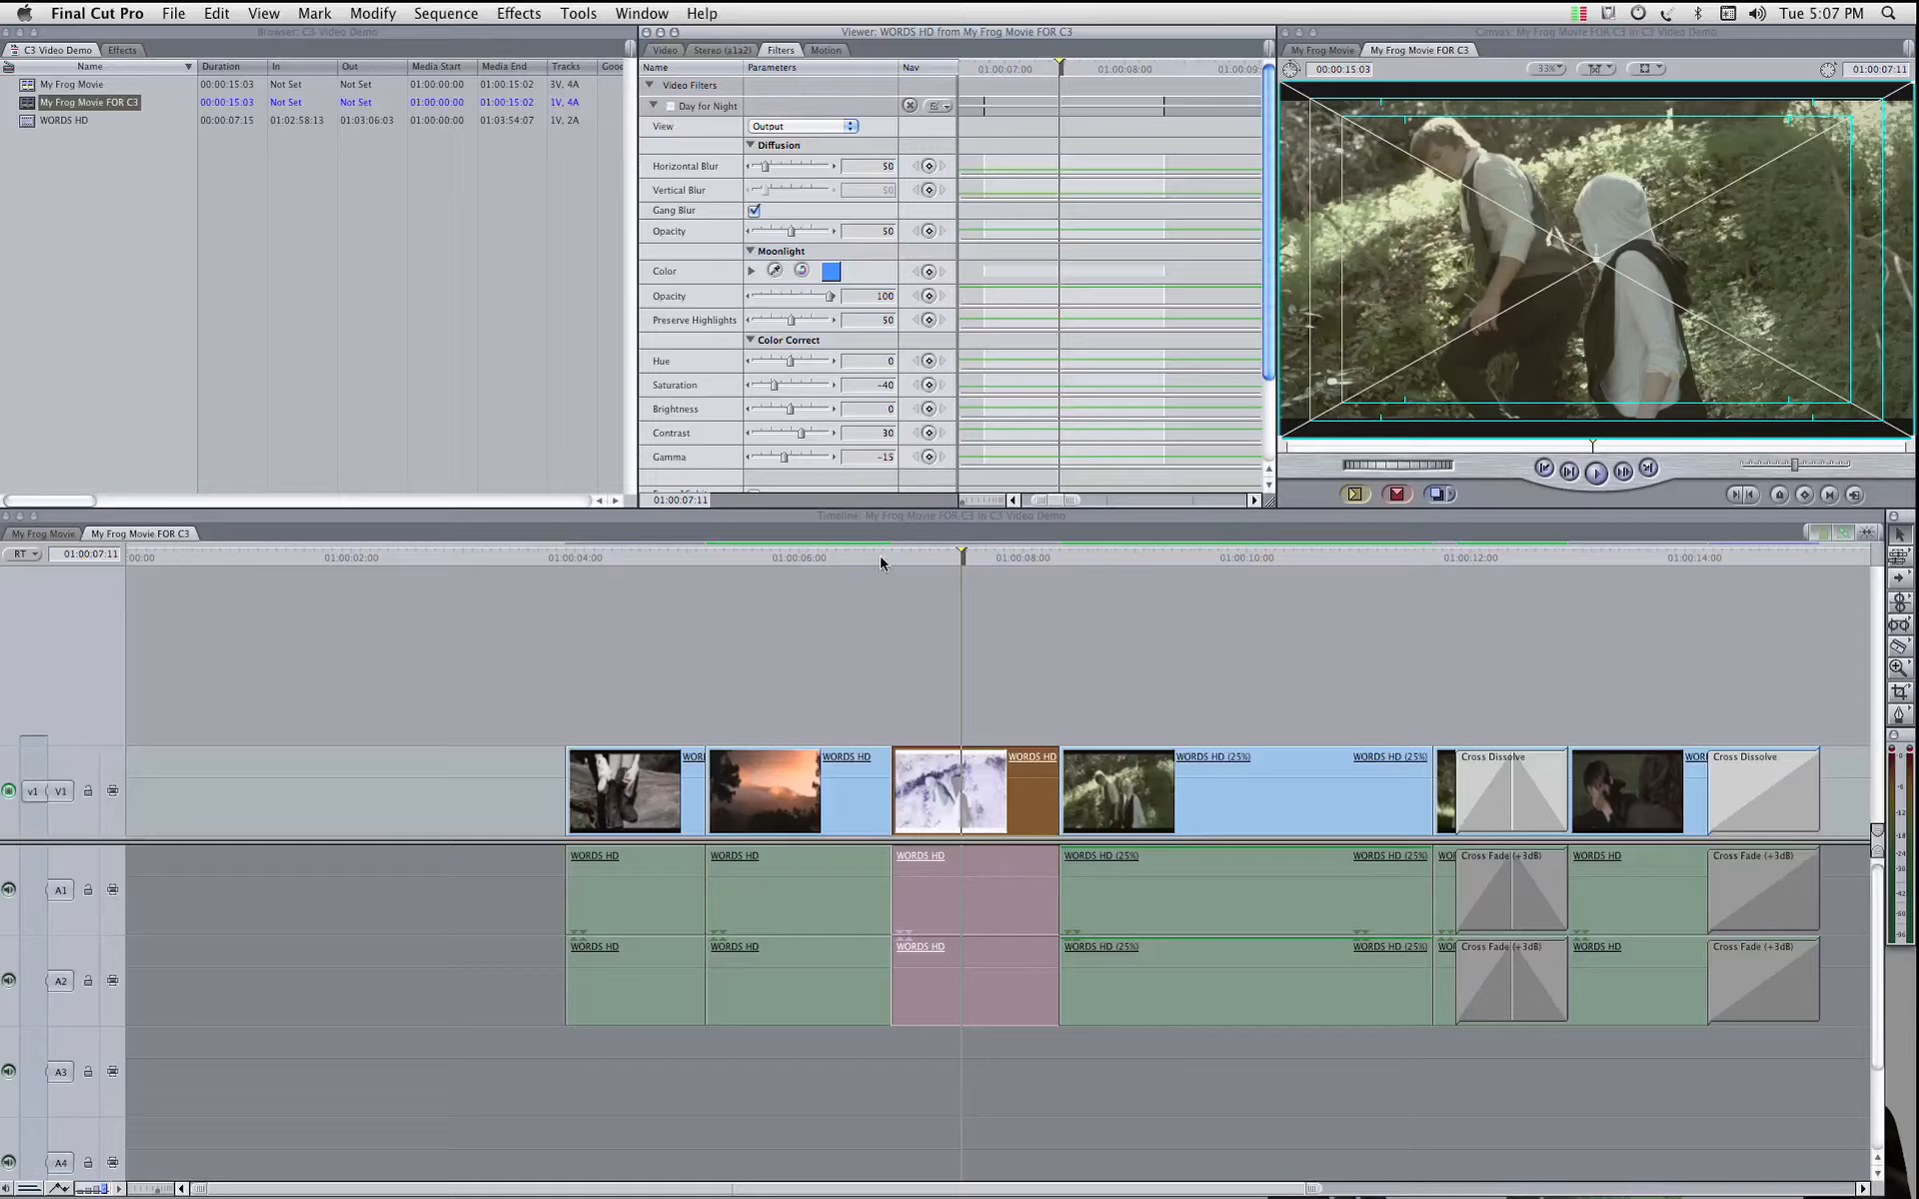
# Step: Open the Color Corrector 3-way filter of the sunset clip in its visual view with the color wheels
pyautogui.click(791, 556)
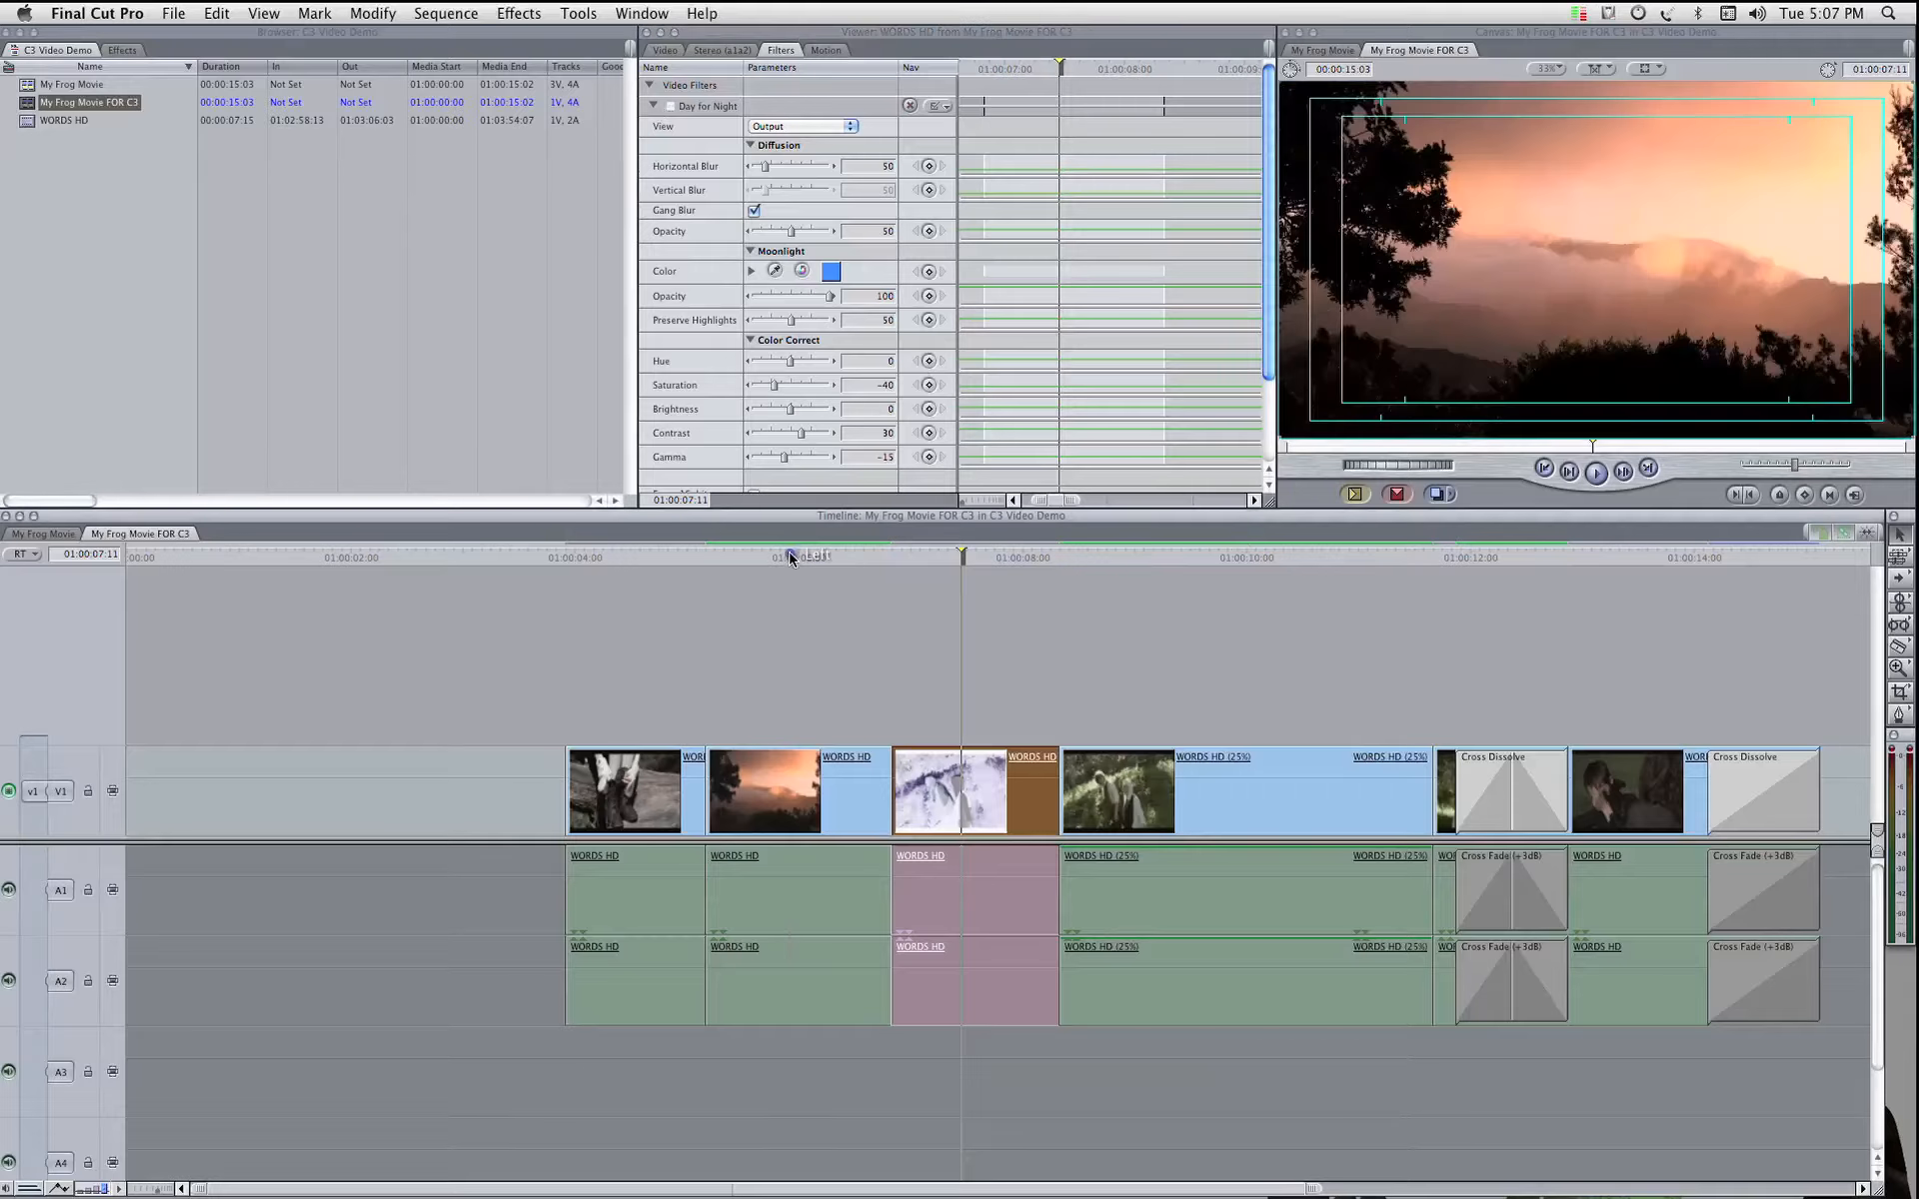
pyautogui.click(829, 797)
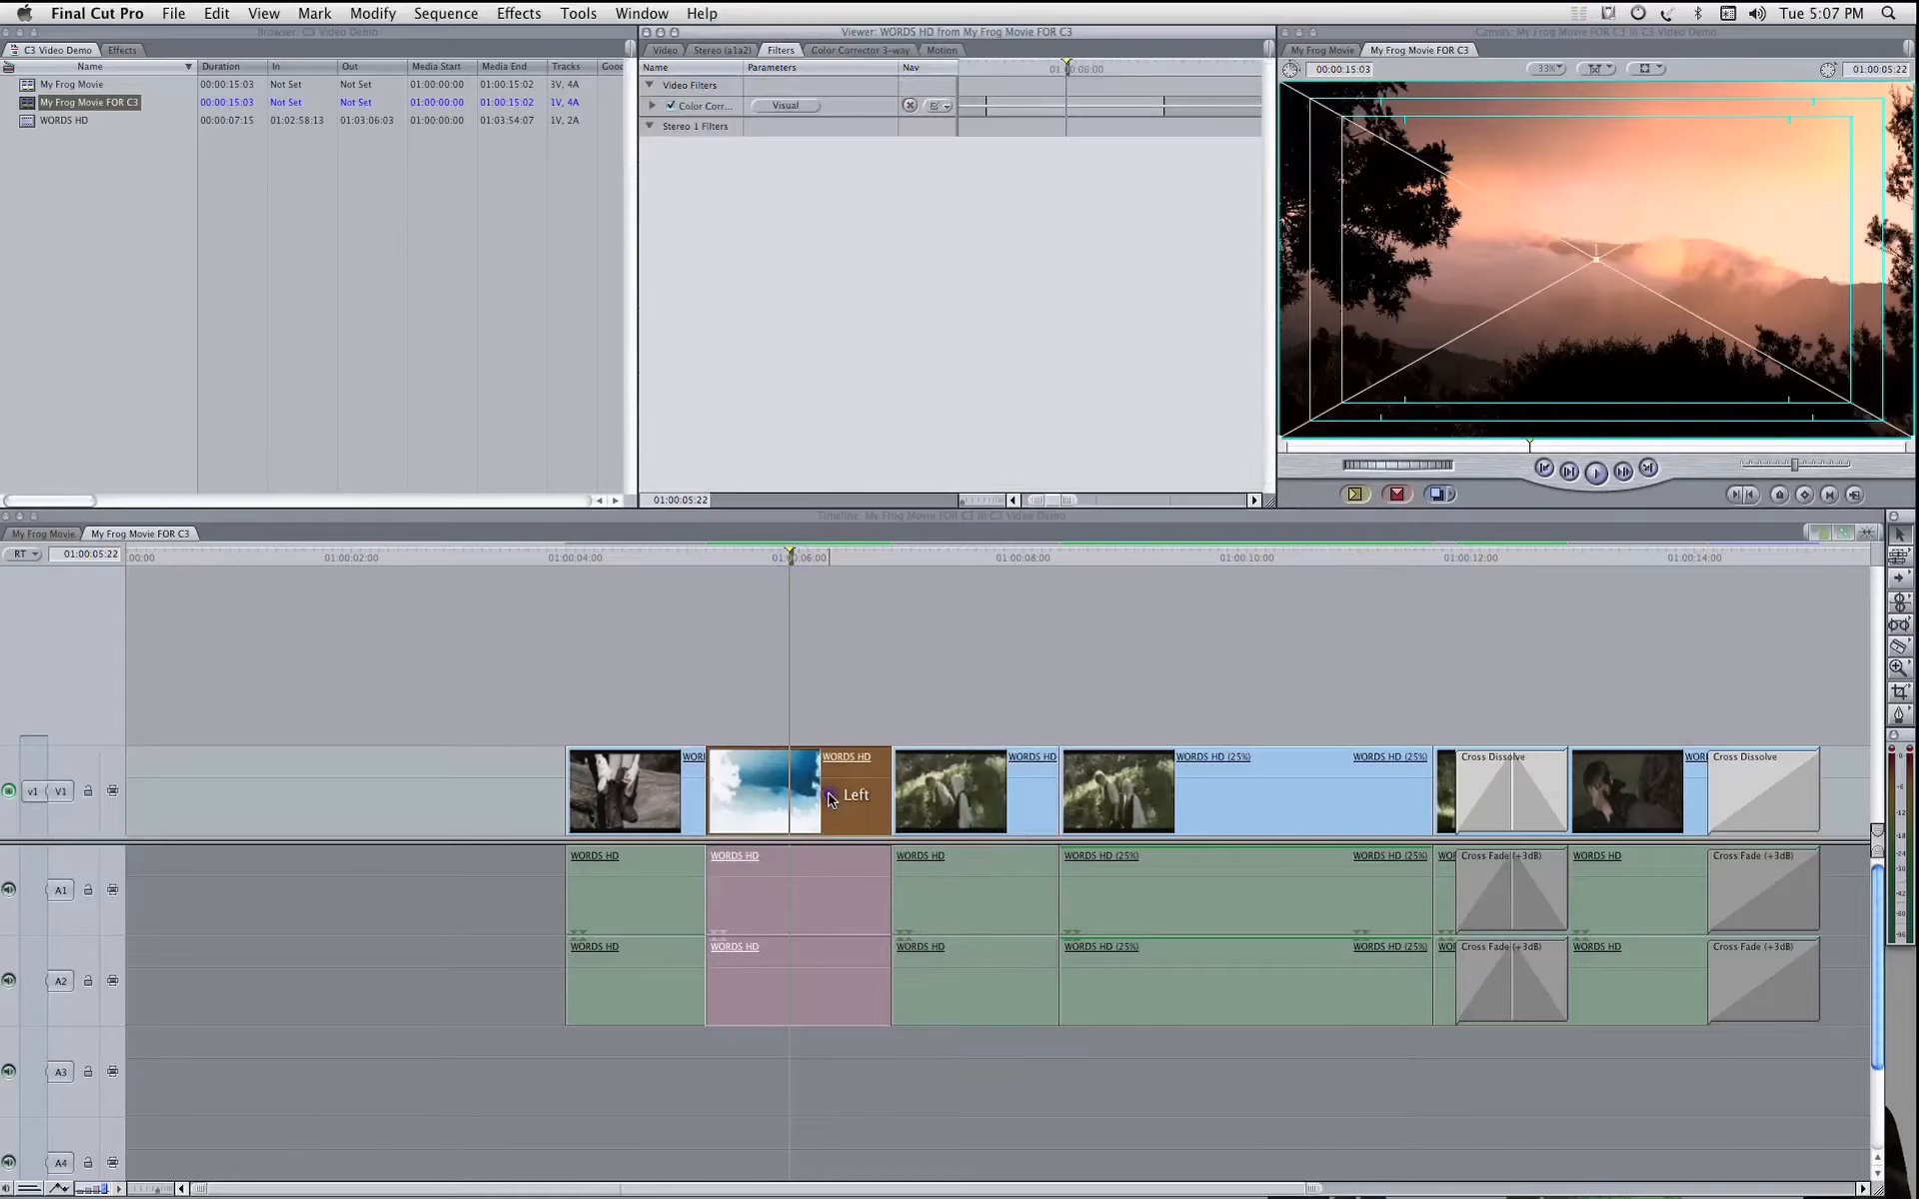
pyautogui.click(654, 107)
pyautogui.click(785, 107)
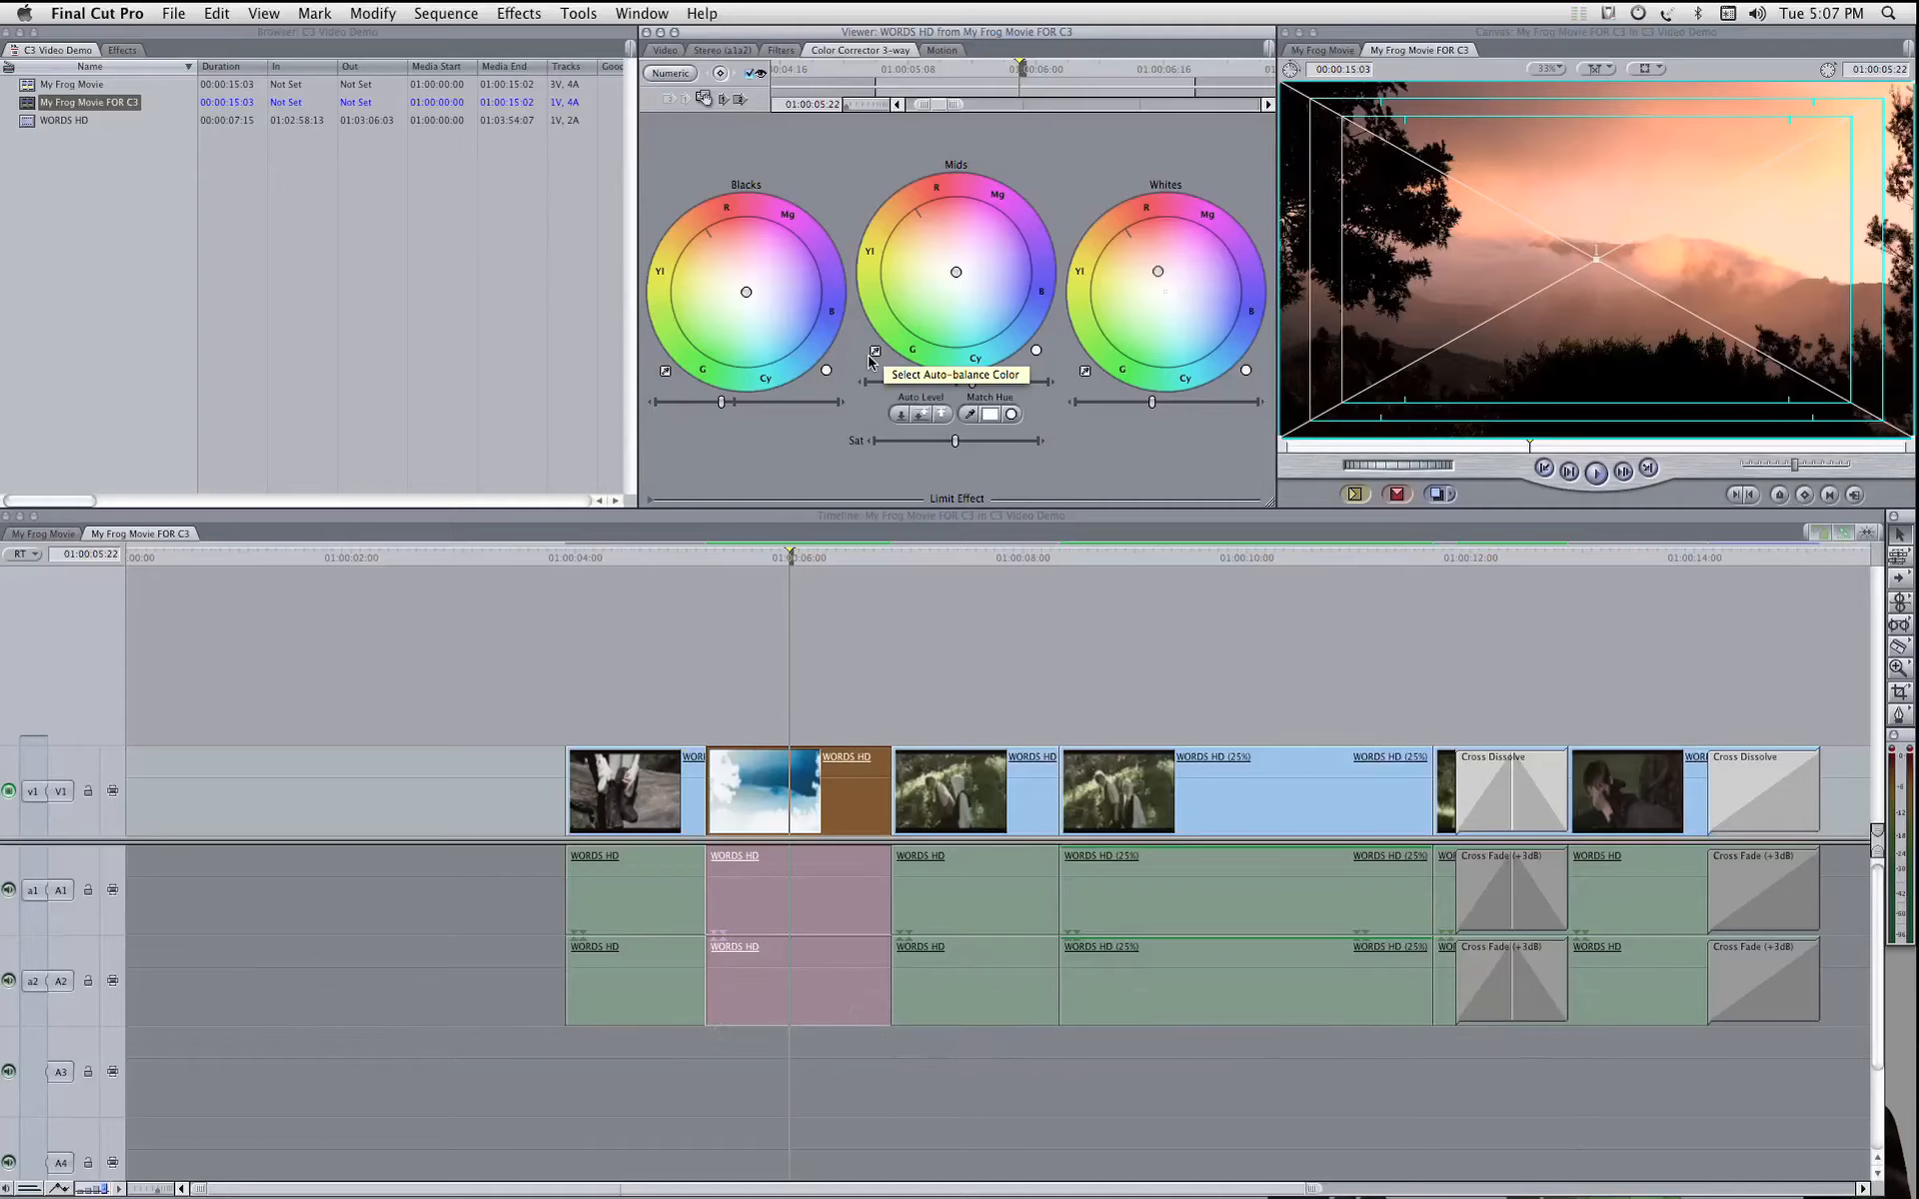
# Step: Toggle the sunset clip's Color Corrector 3-way filter to compare the picture, and leave the filter disabled
pyautogui.click(748, 561)
pyautogui.moveTo(748, 562); pyautogui.dragTo(818, 565)
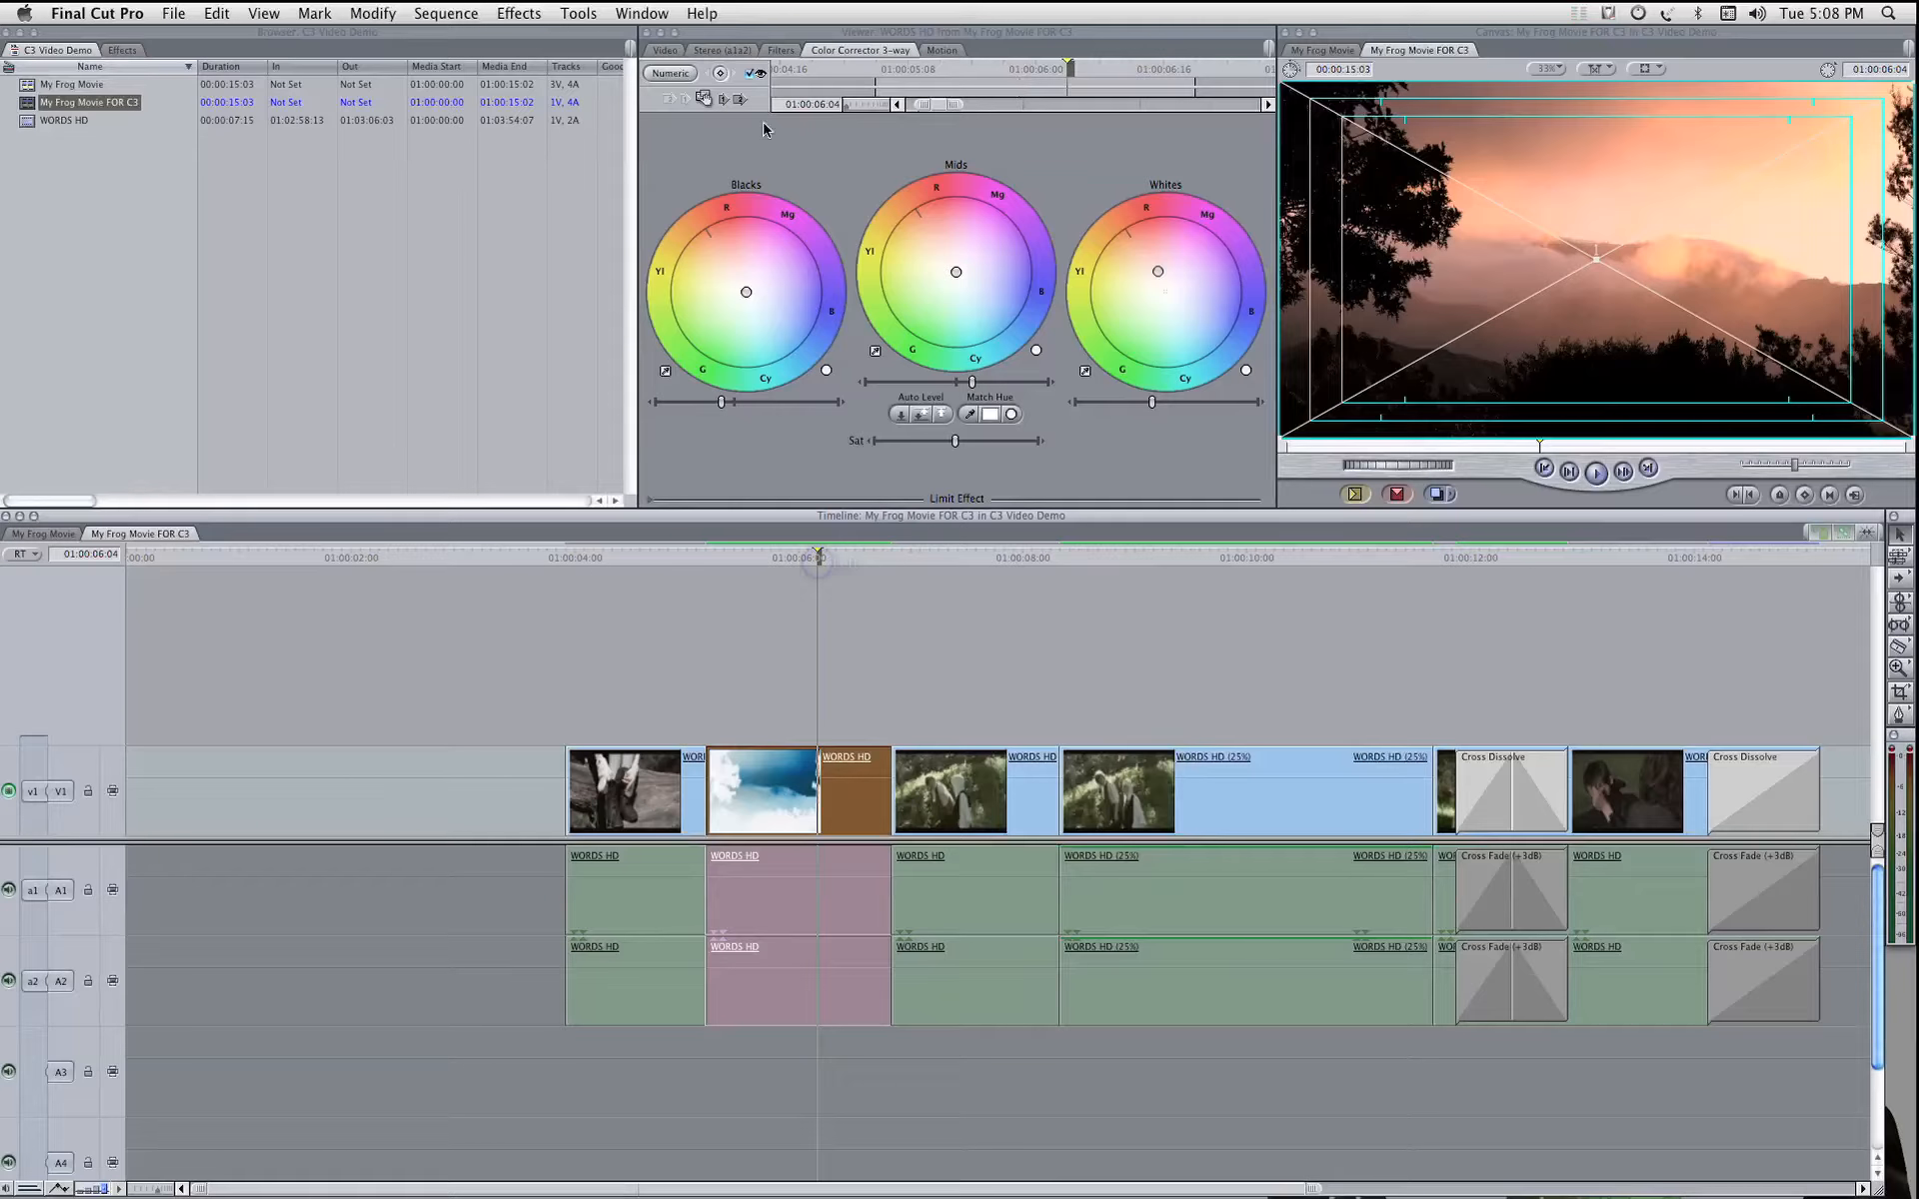
pyautogui.click(751, 74)
pyautogui.click(751, 77)
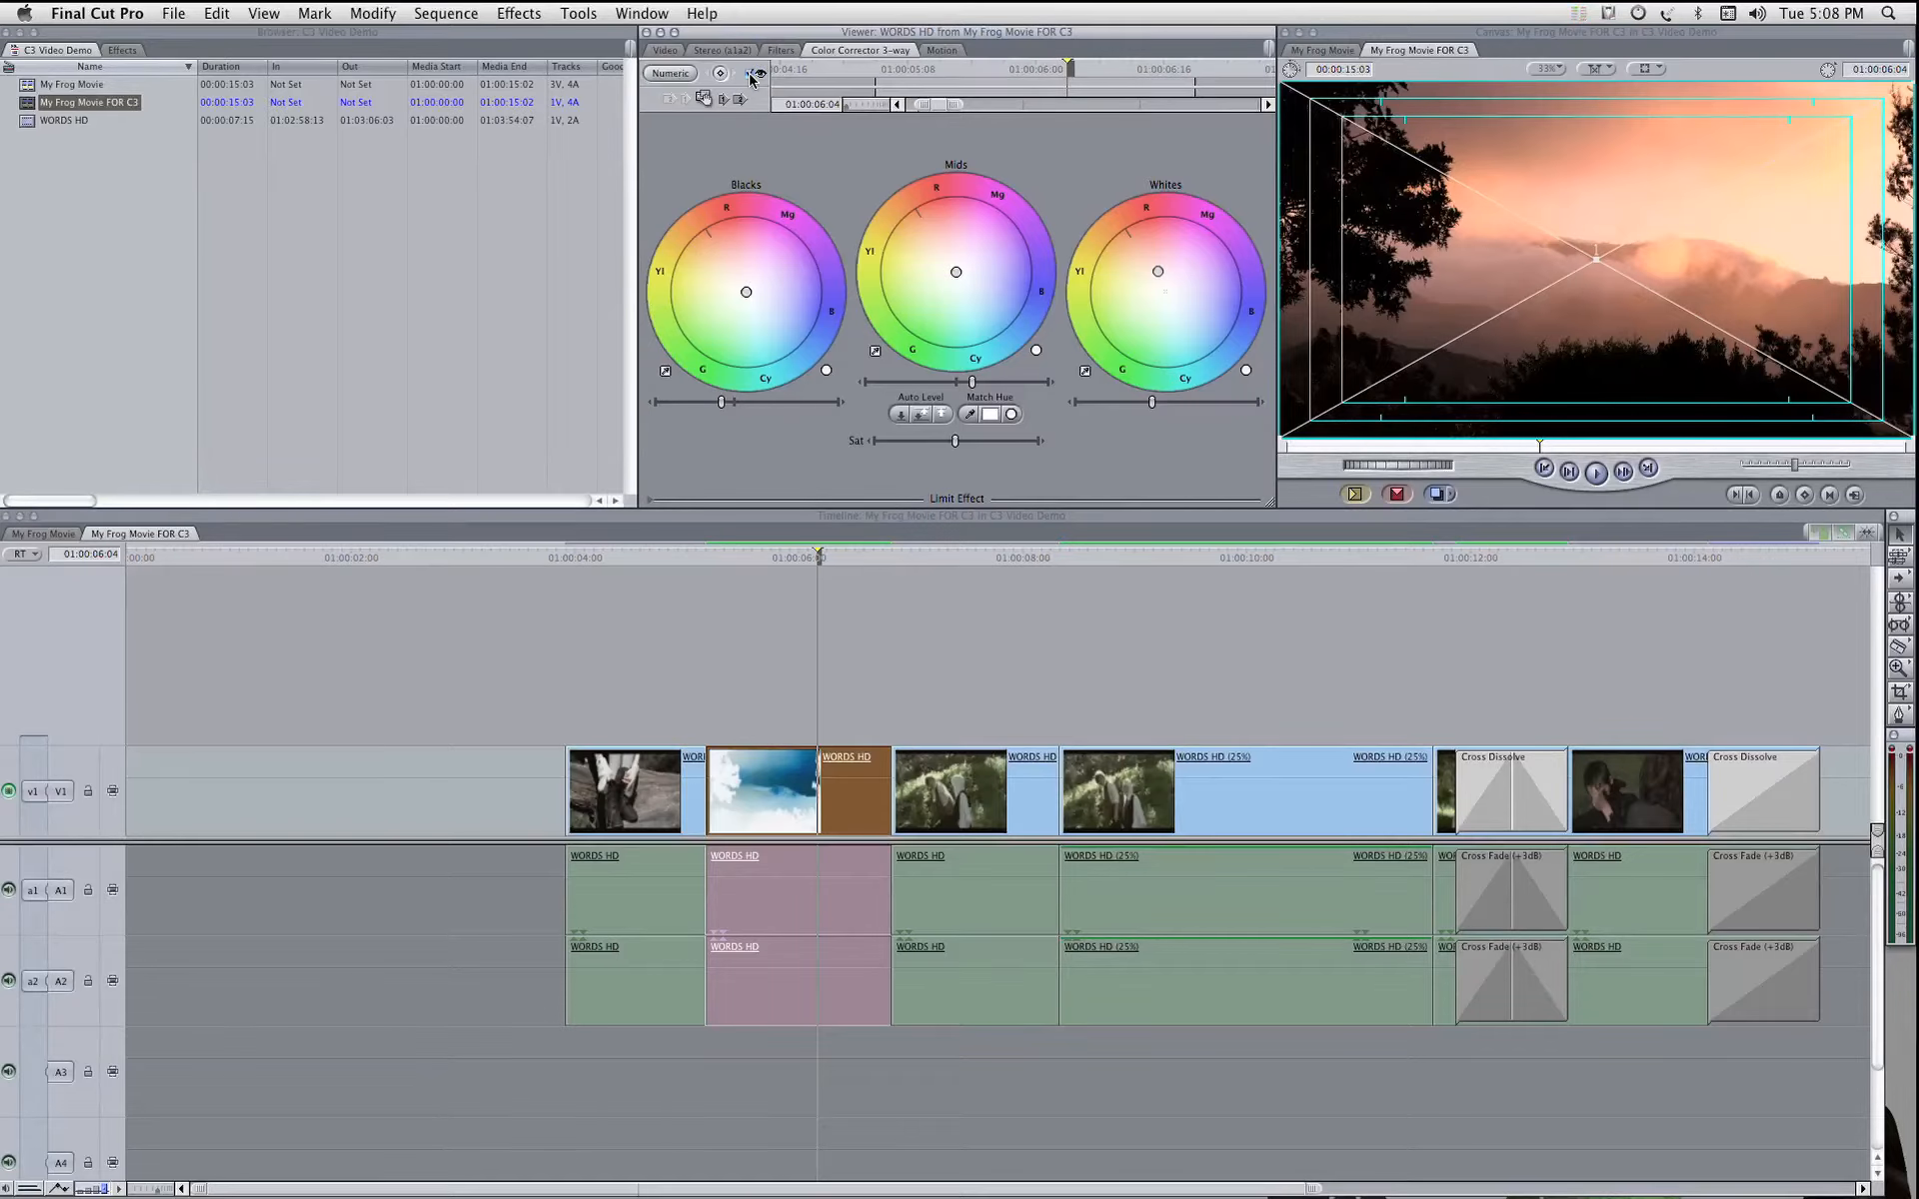
pyautogui.click(751, 77)
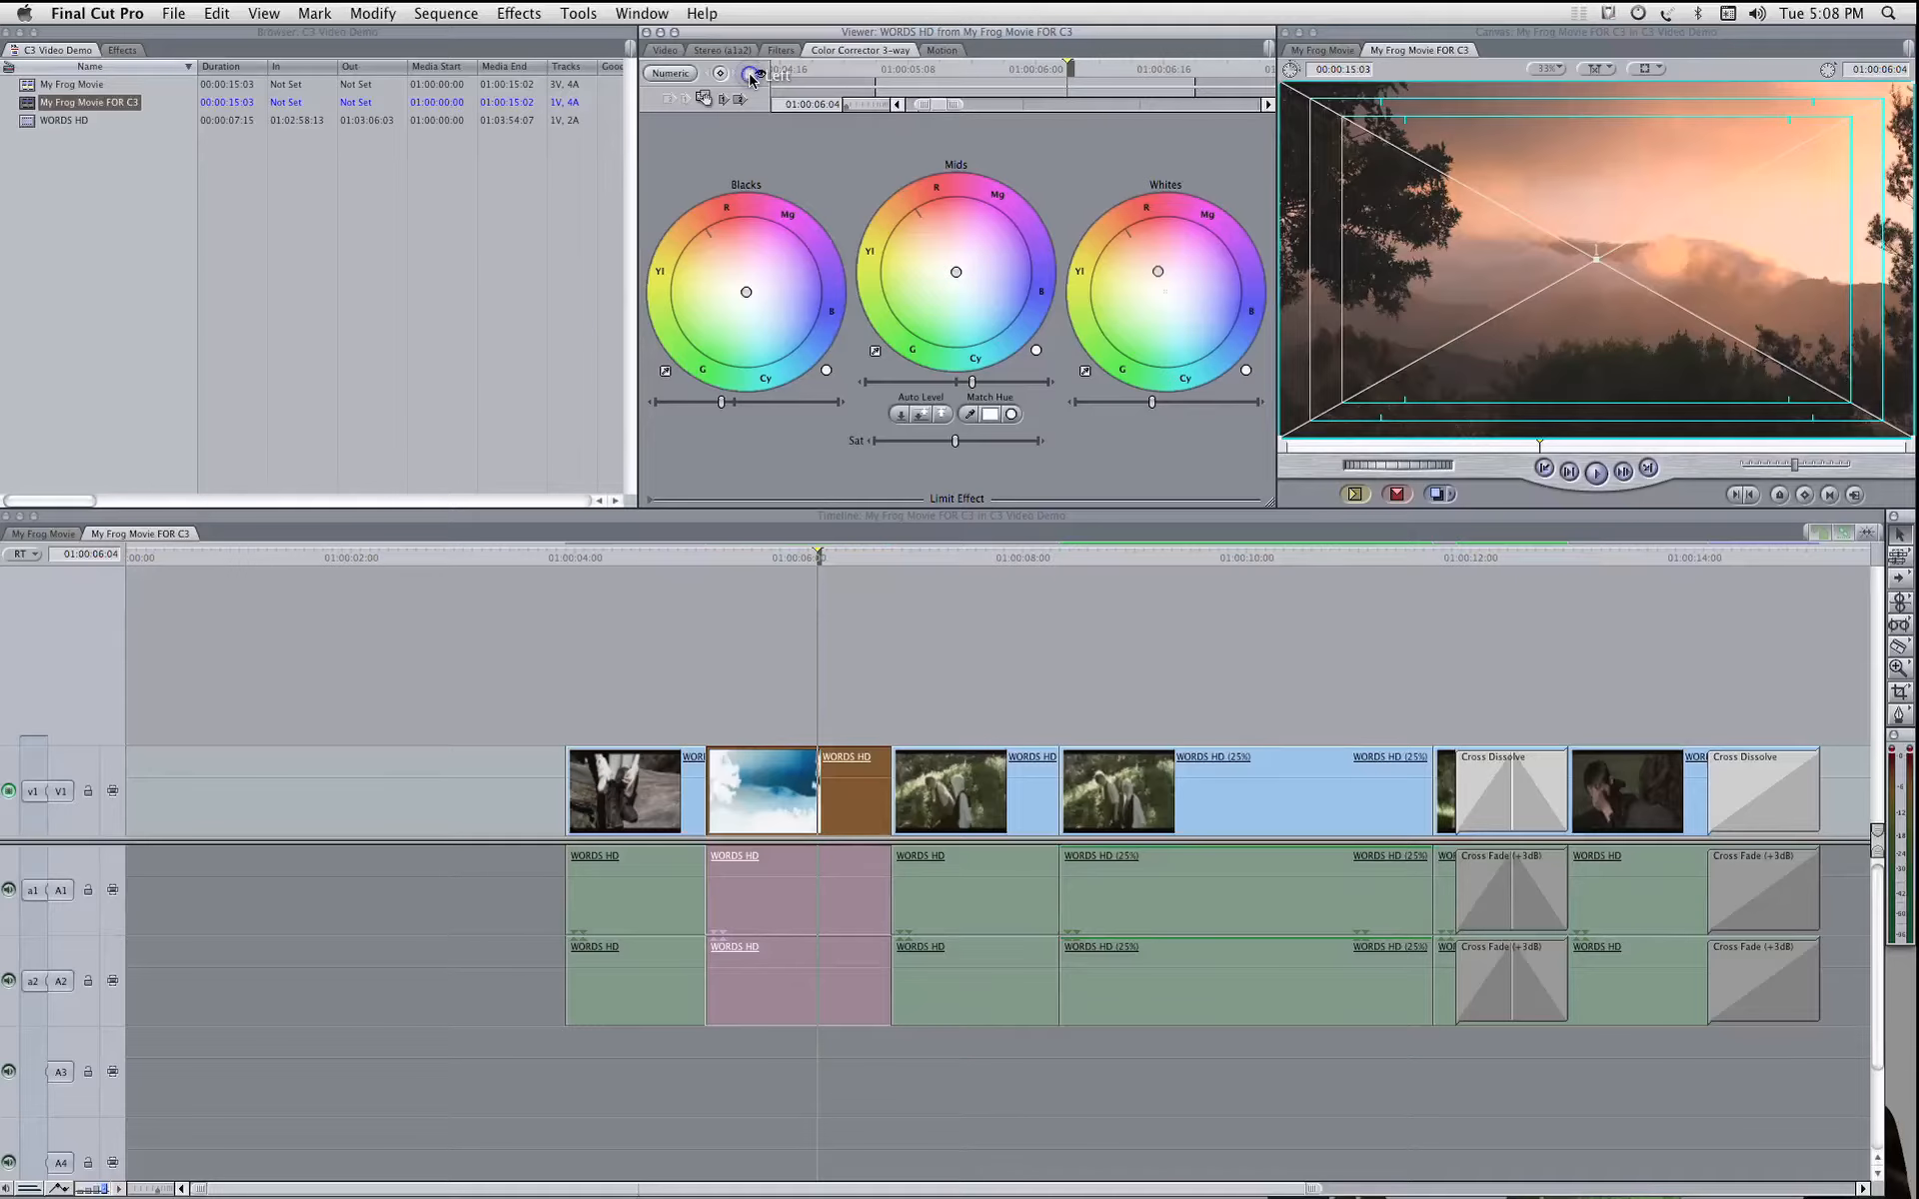
# Step: Re-enable the sunset clip's Color Corrector 3-way filter and move the playhead to 01:00:05:09 within that clip
pyautogui.click(751, 77)
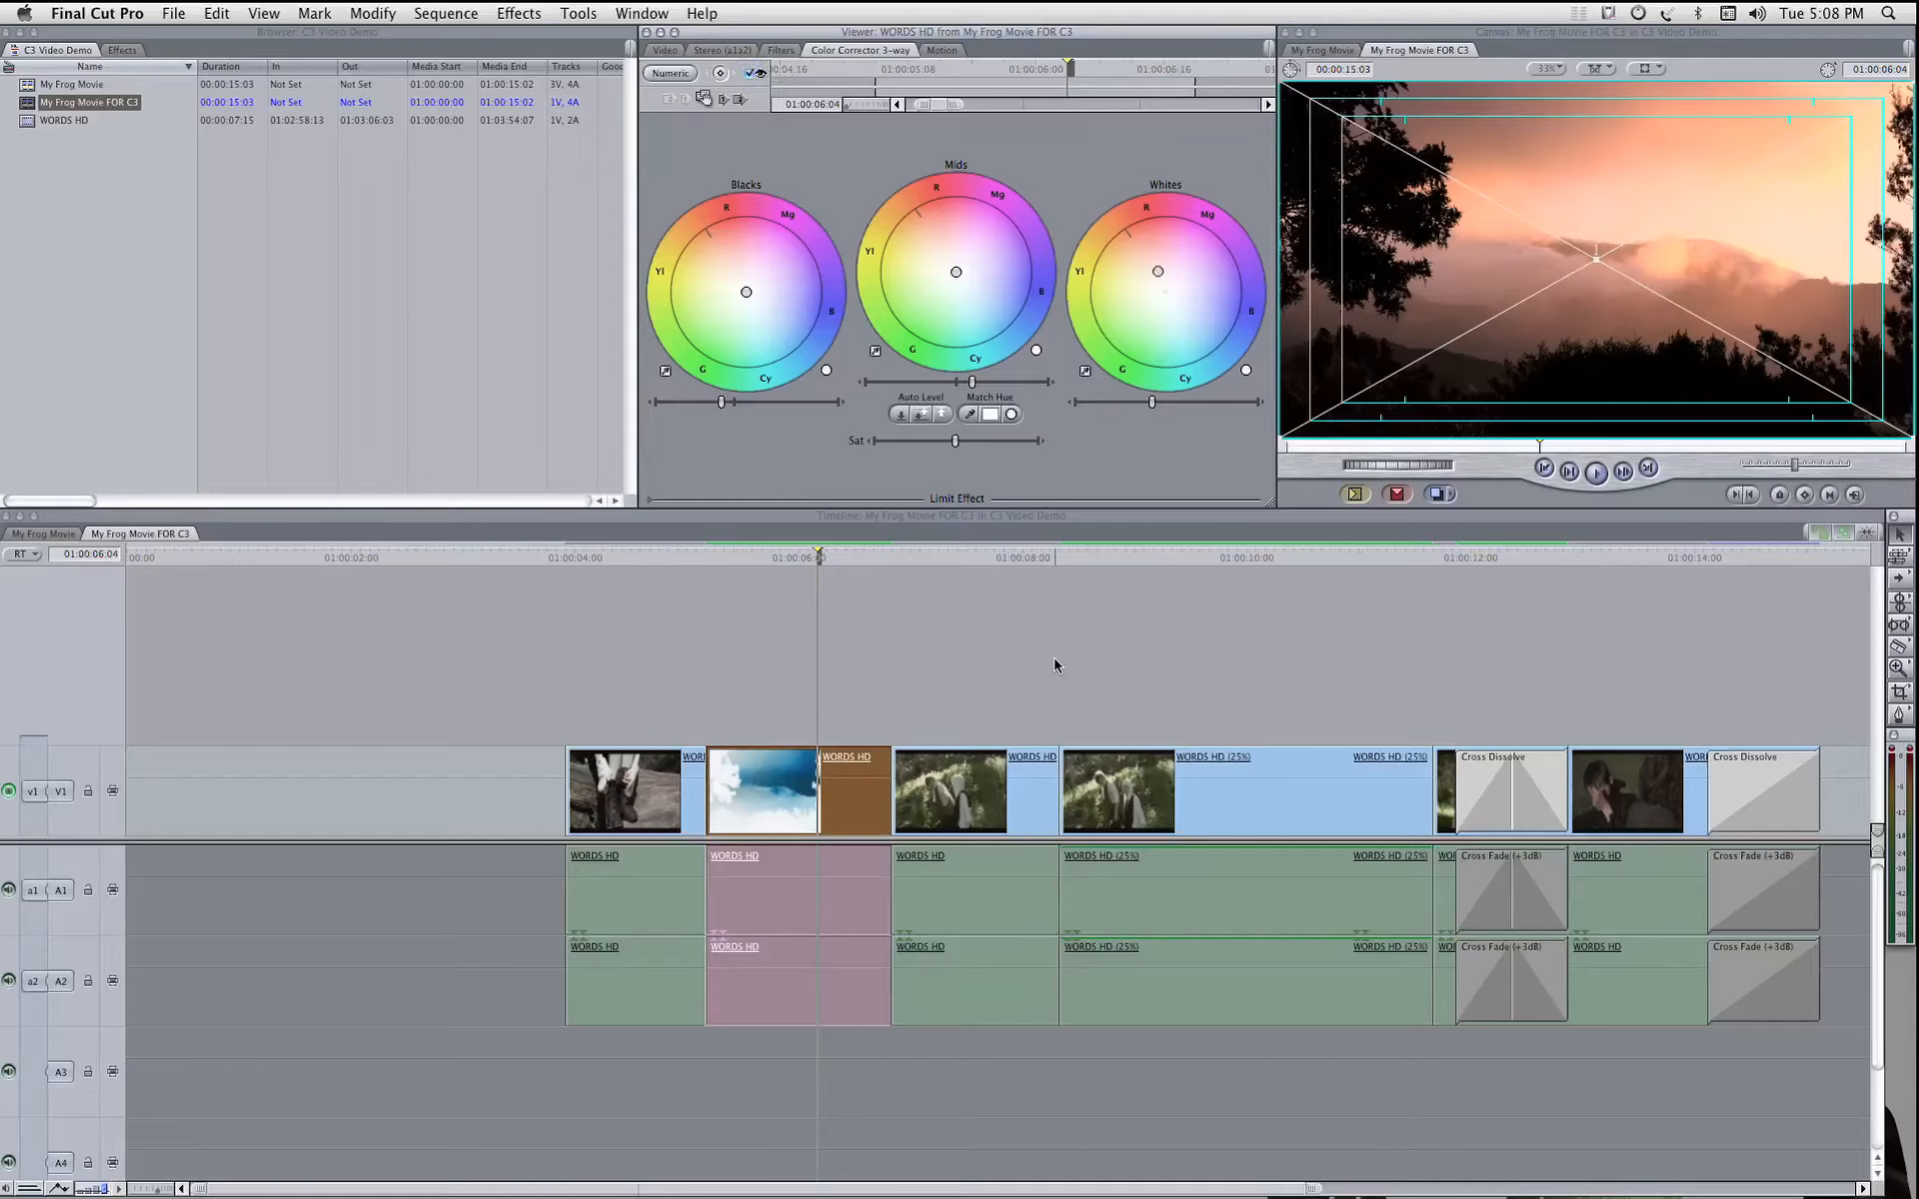
pyautogui.click(731, 557)
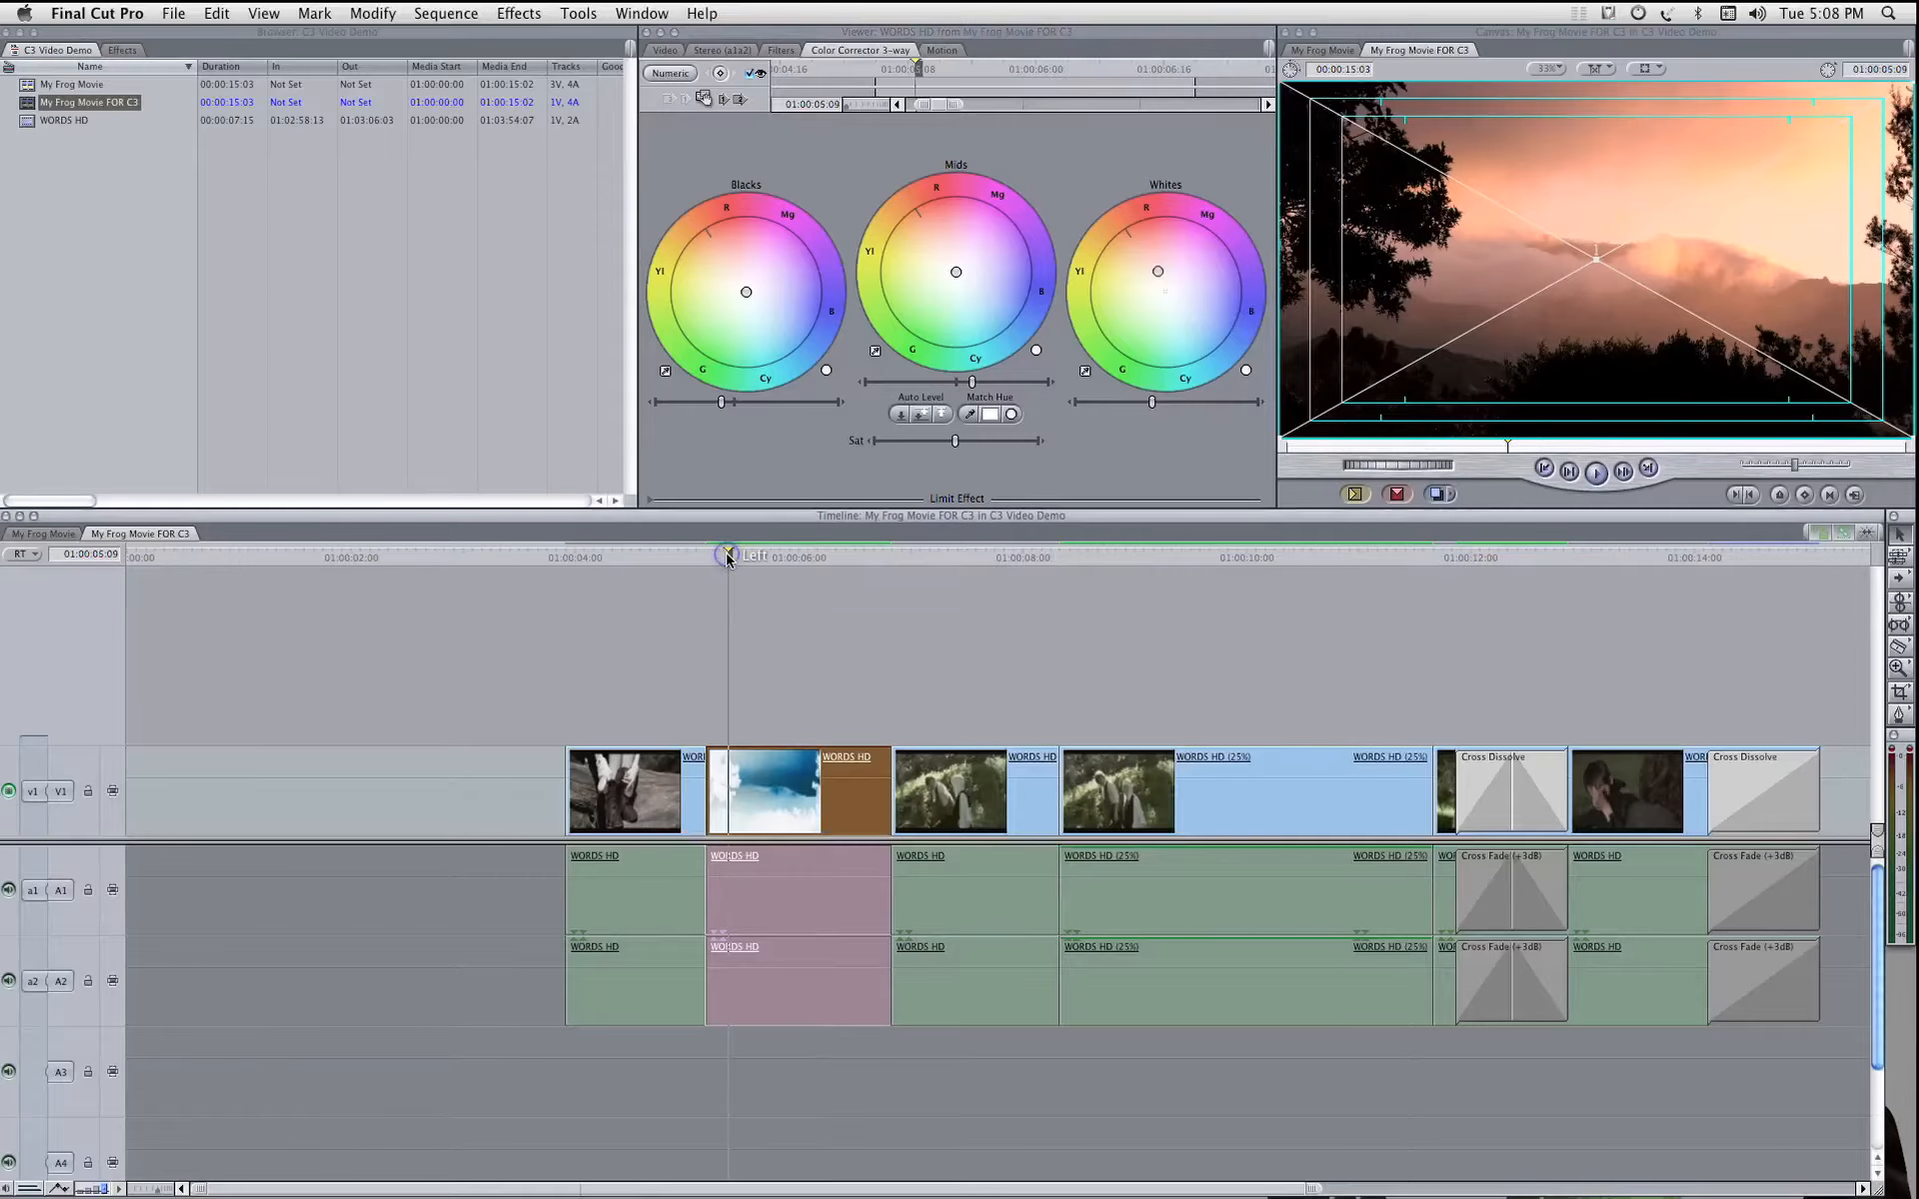
pyautogui.press('super+equal')
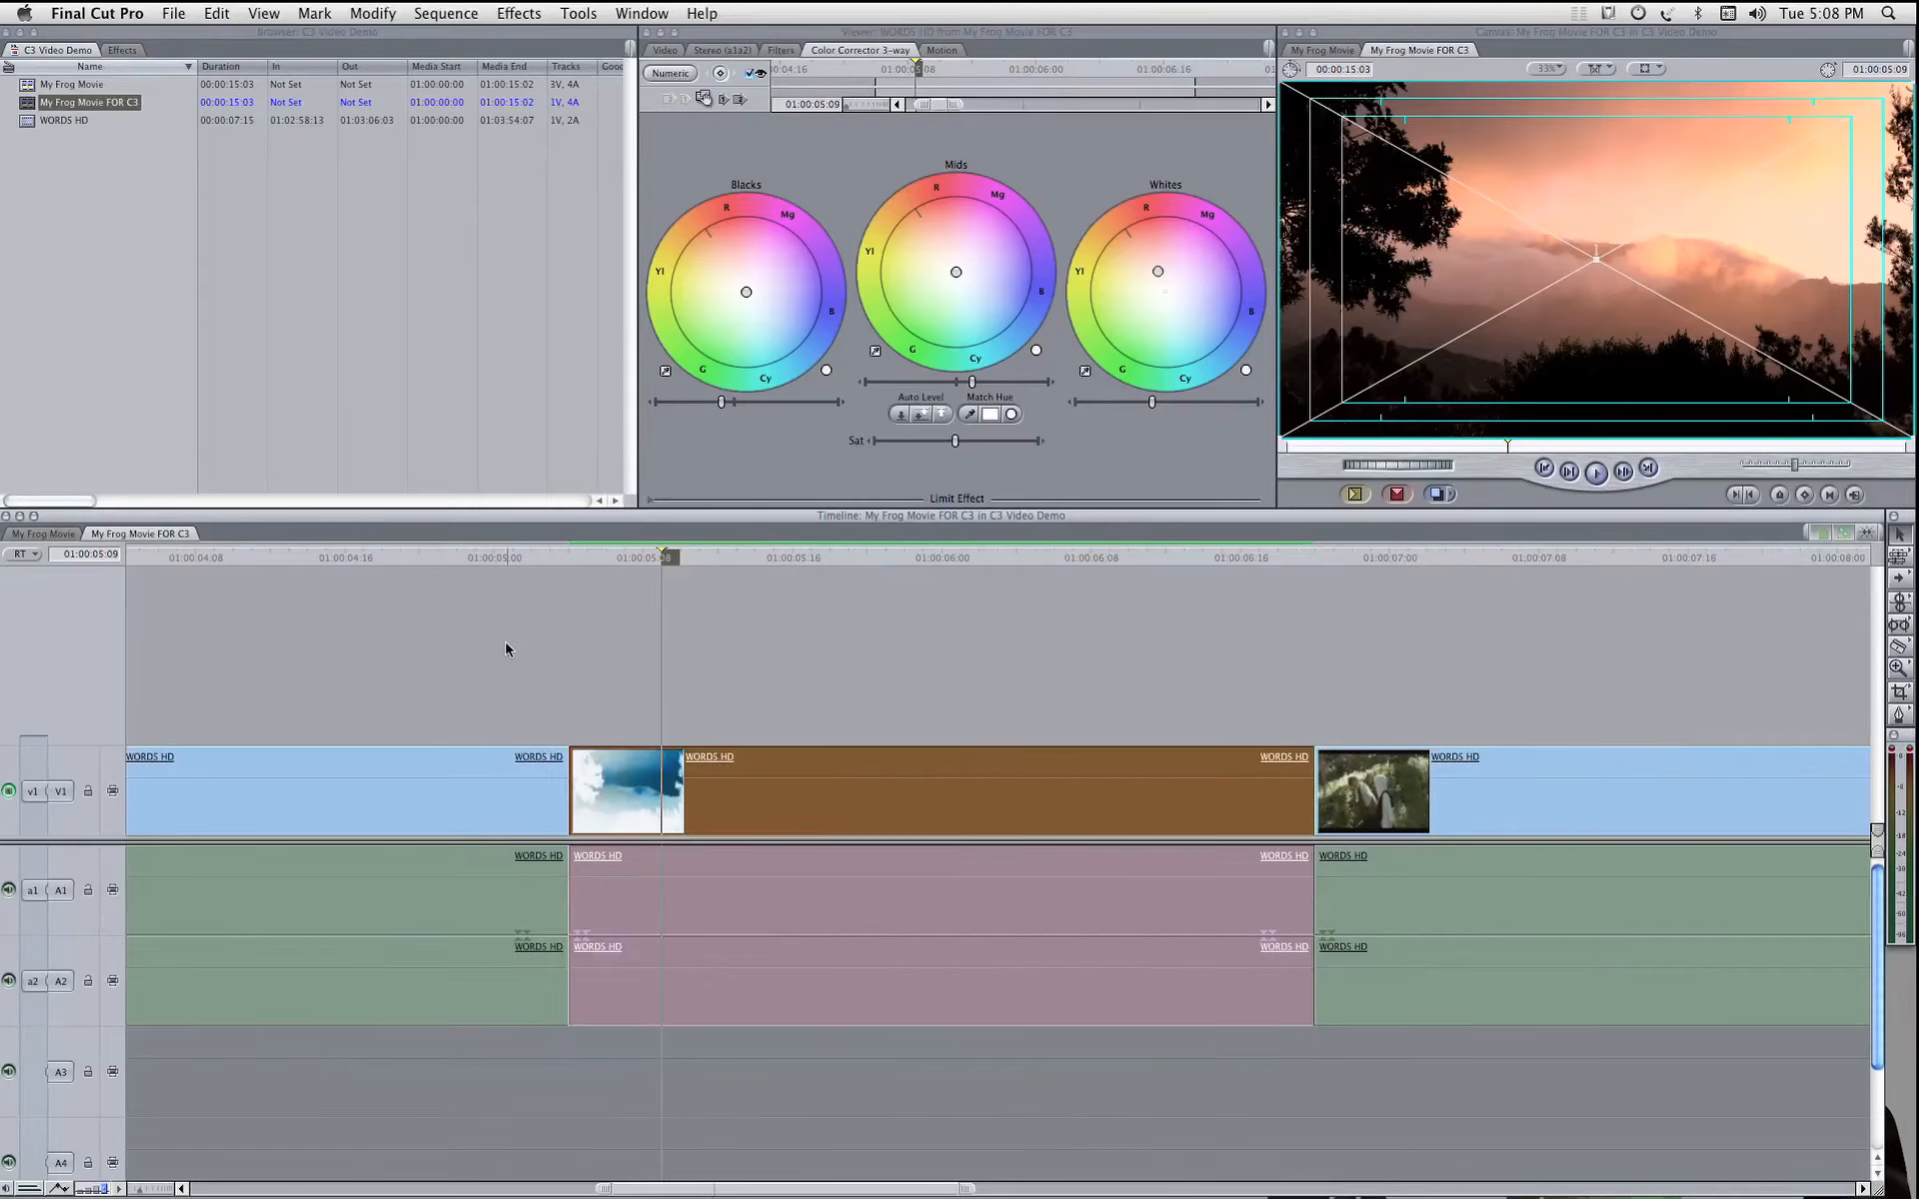
# Step: Mark the slow-motion WORDS HD (25%) clip with an in point at its first frame and an out point at its last frame
pyautogui.hscroll(10, 470, 650)
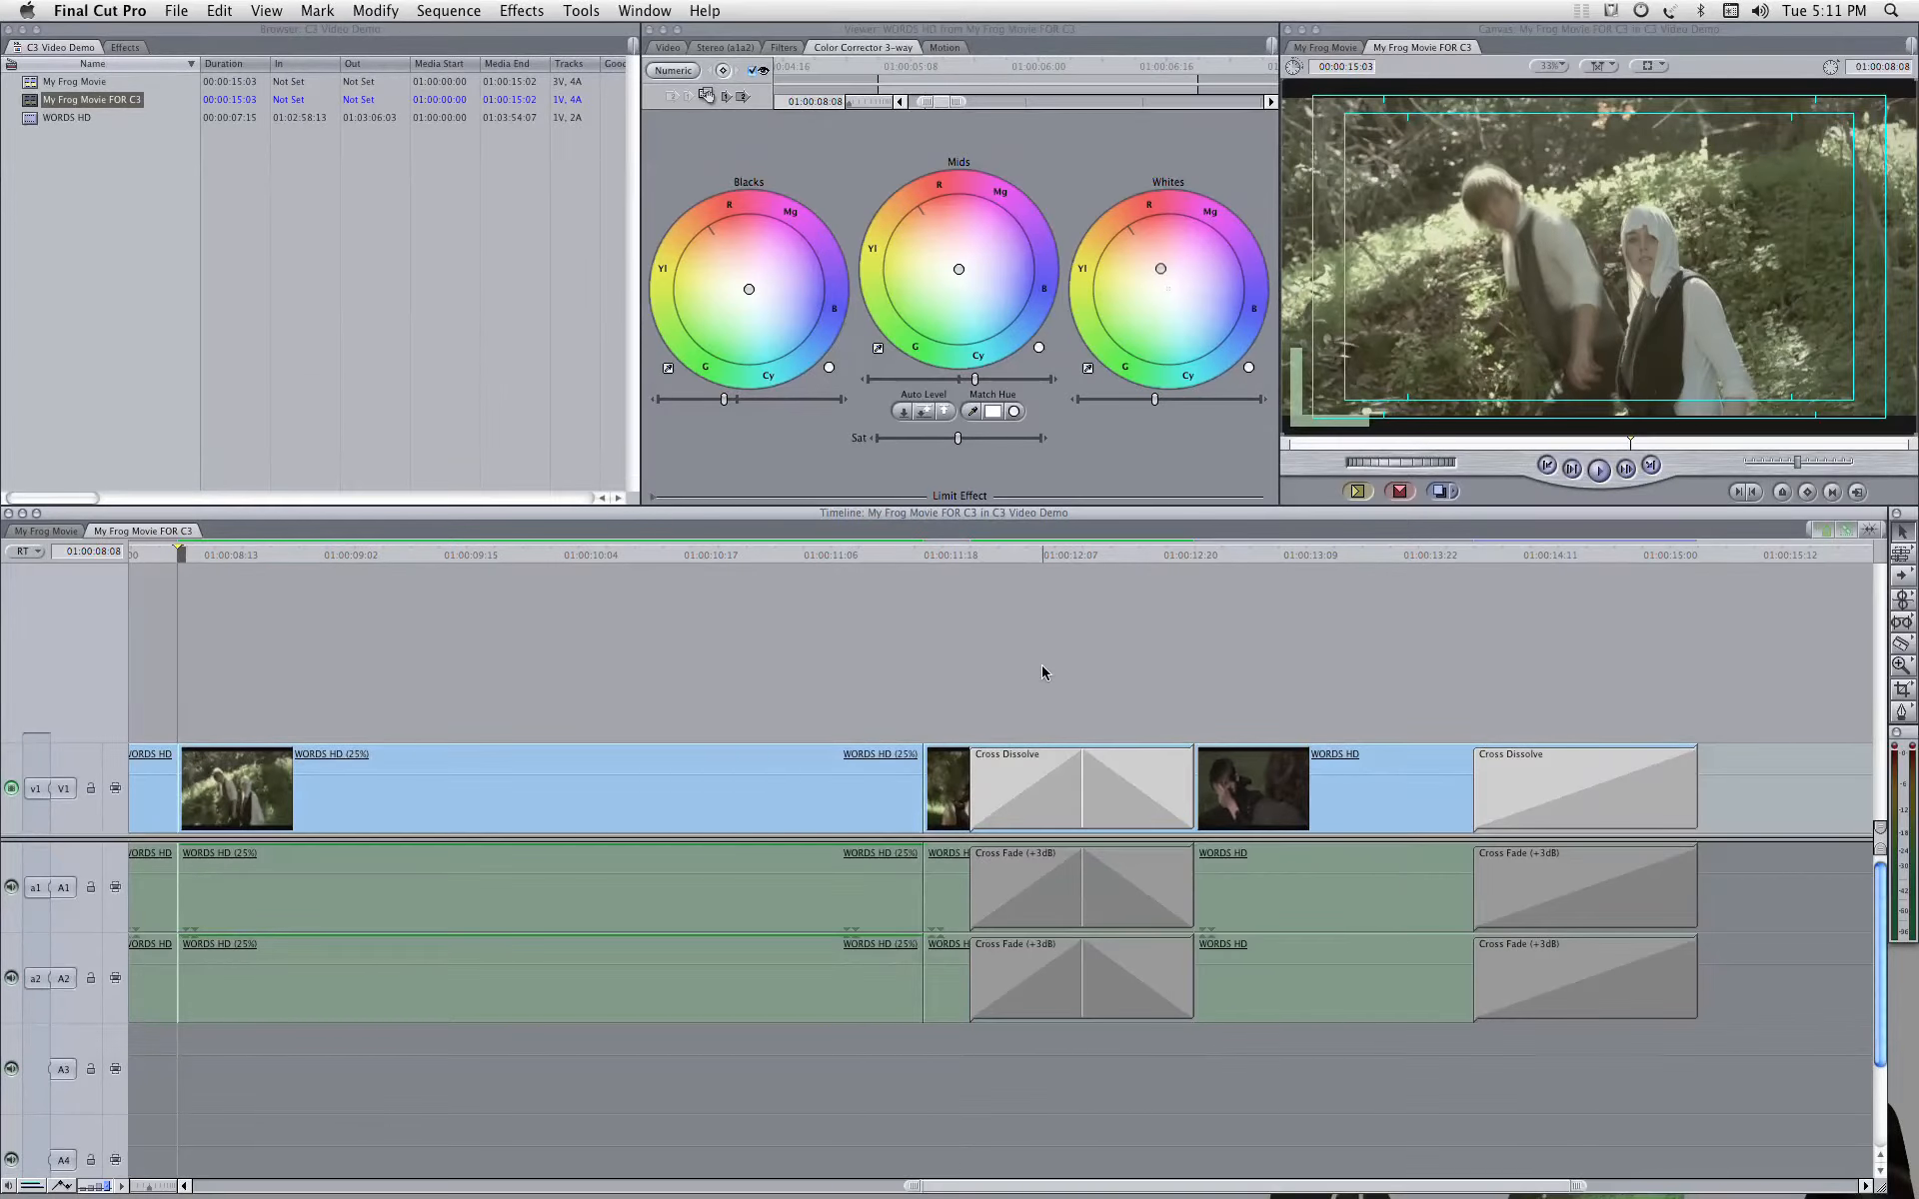
pyautogui.press('i')
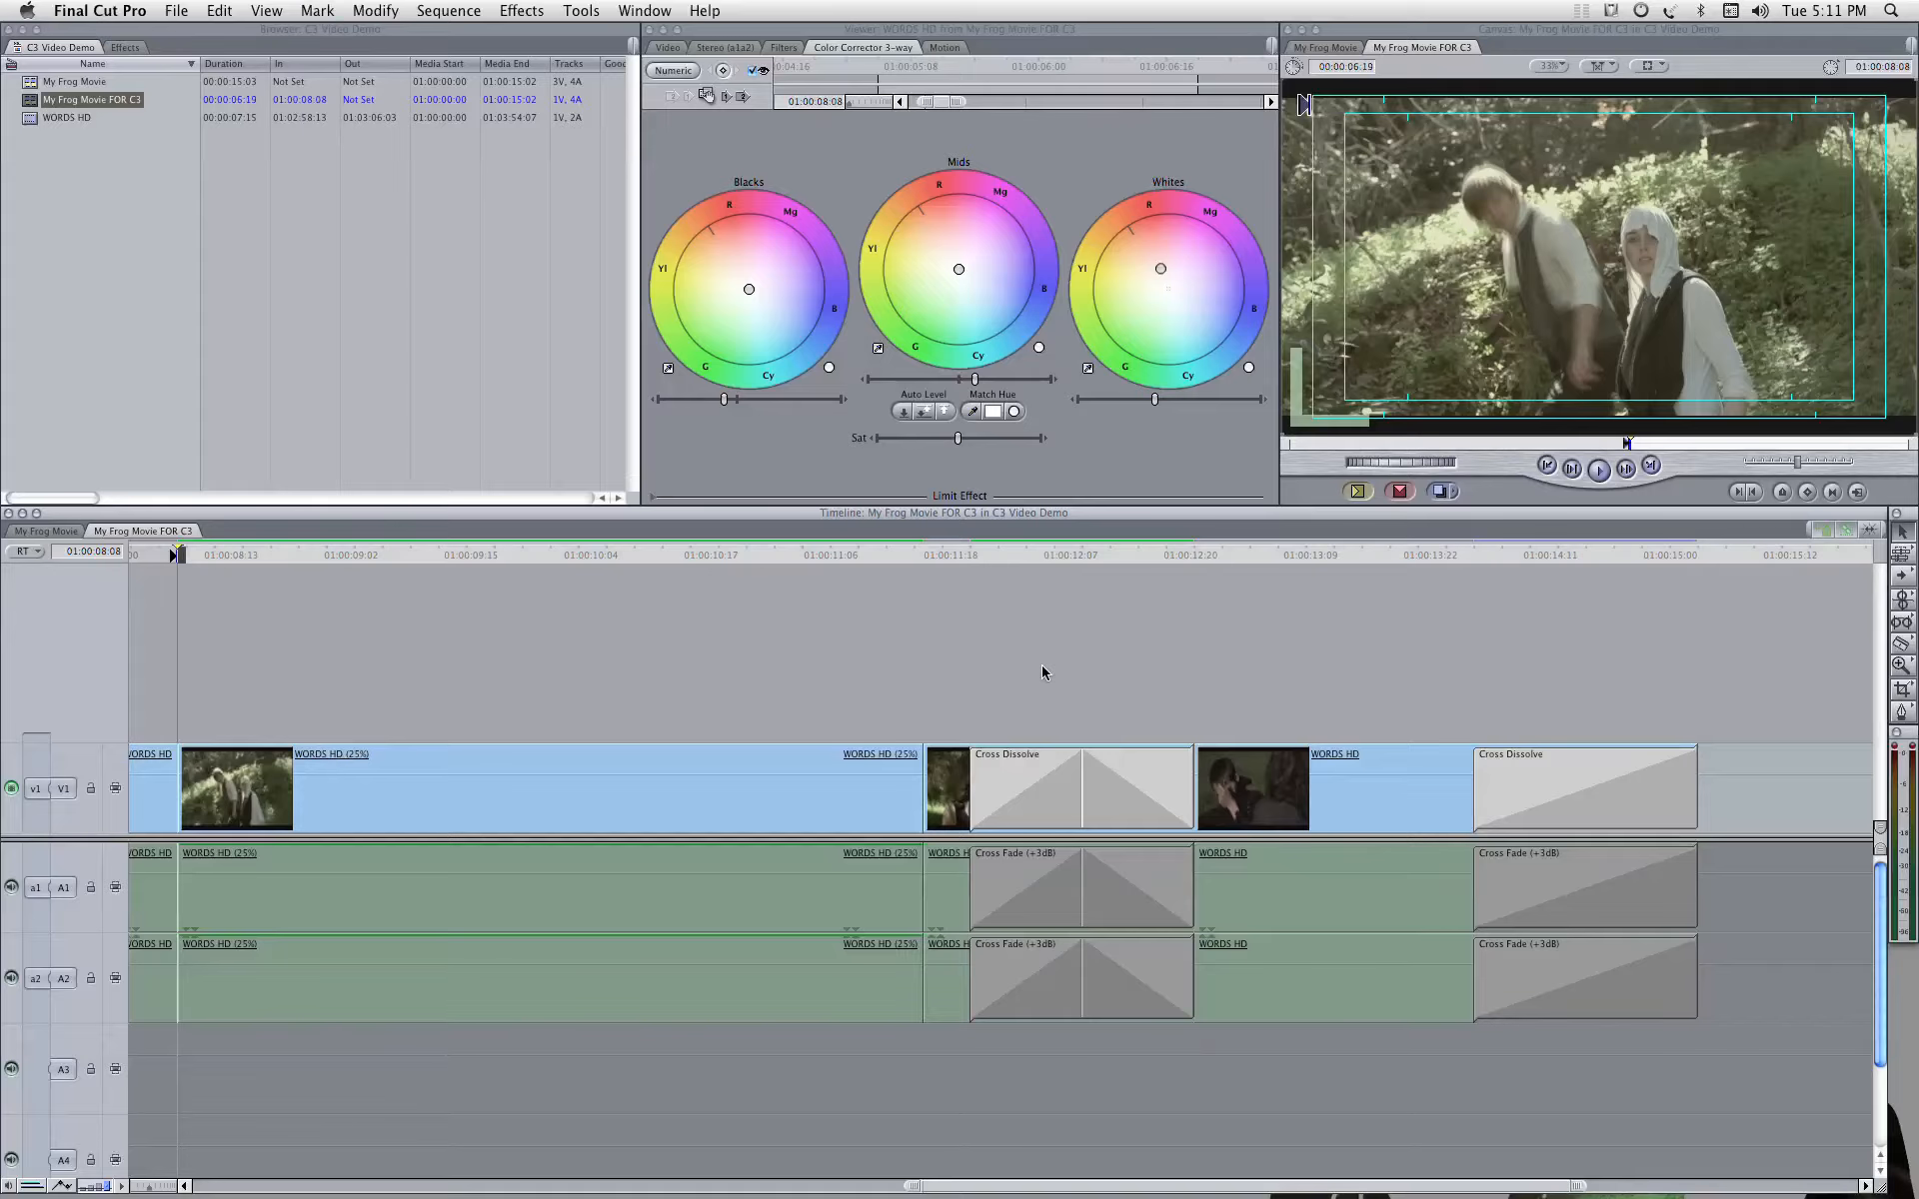
pyautogui.press('Down')
pyautogui.press('Left')
pyautogui.press('o')
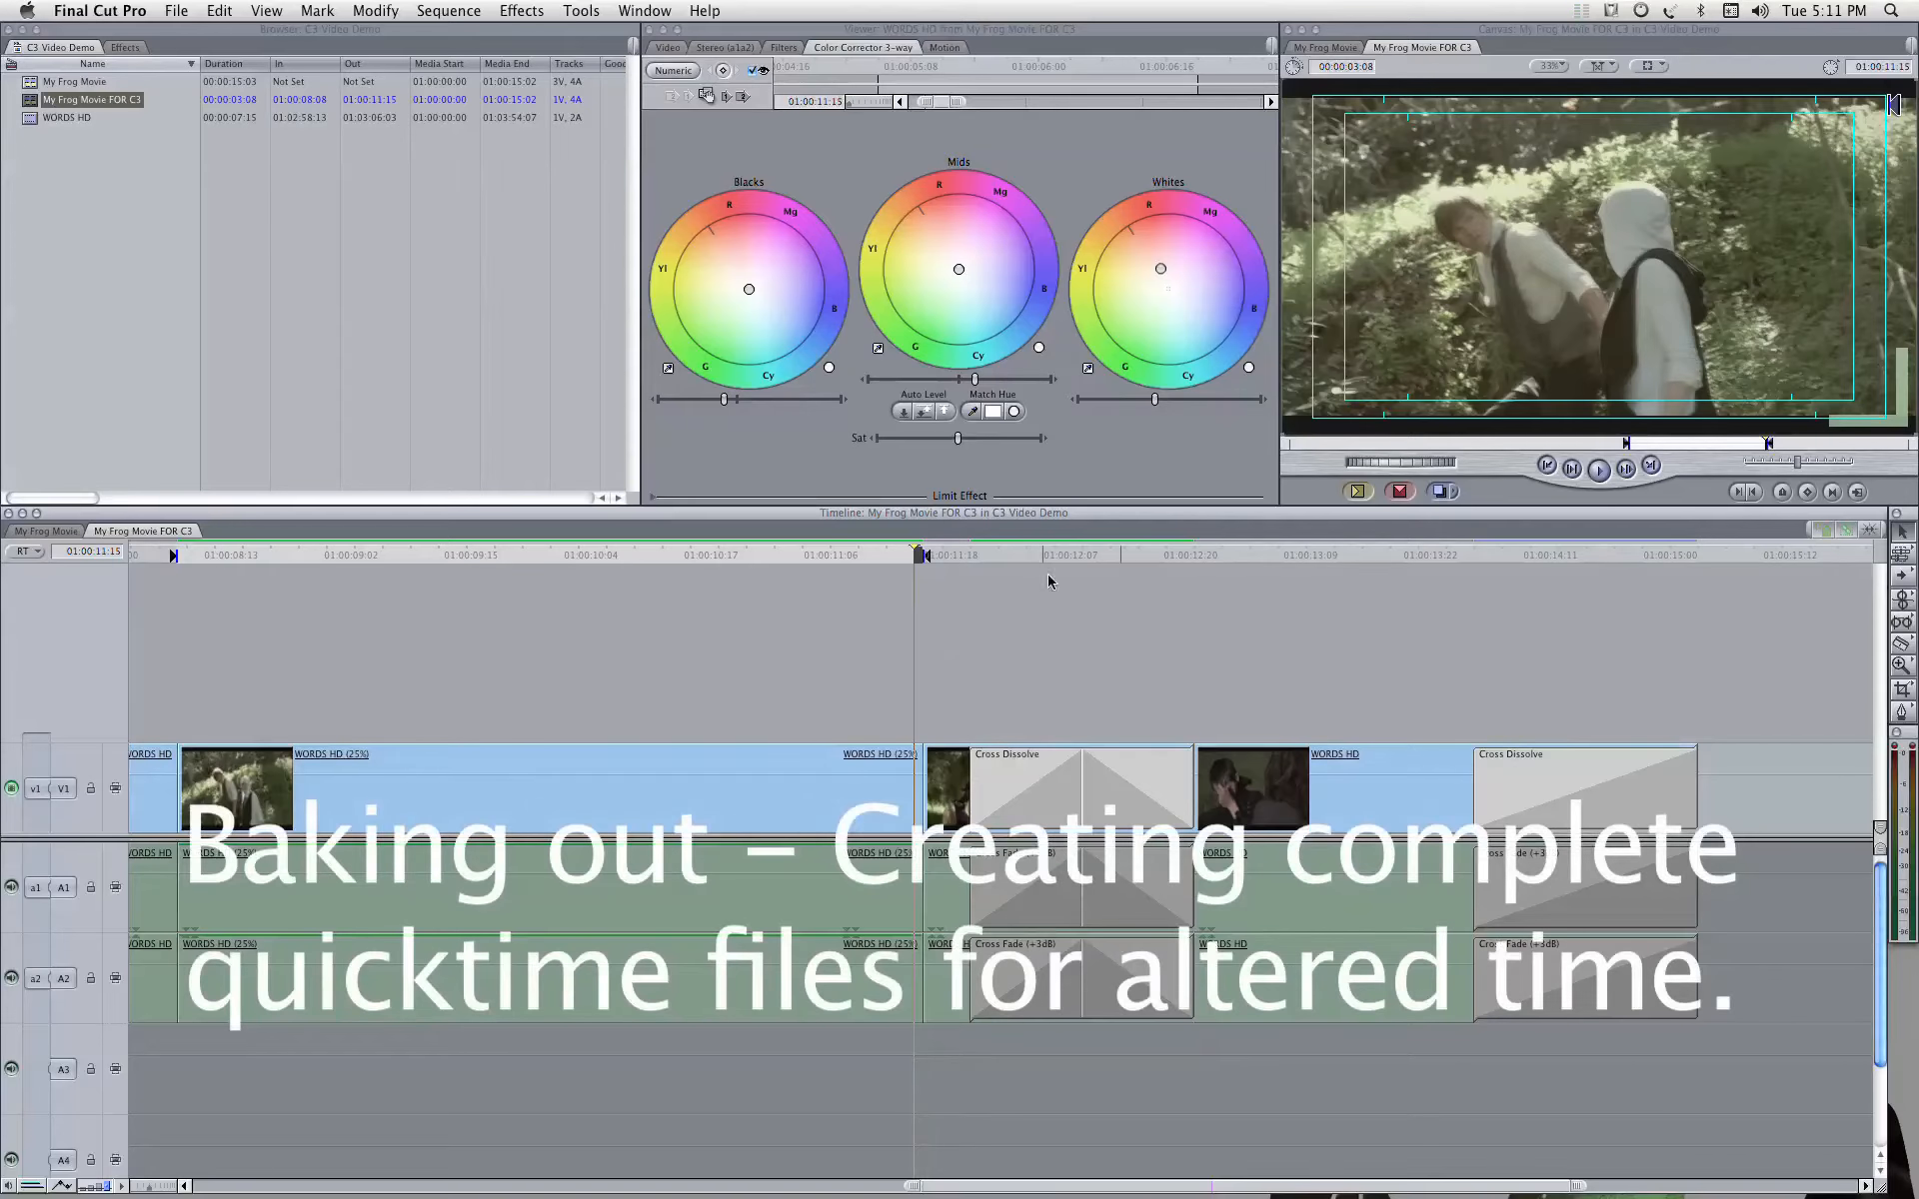
# Step: Begin a self-contained QuickTime movie export of the marked range with current settings, choosing the BAKES folder inside VIDEO DEMO
pyautogui.click(175, 10)
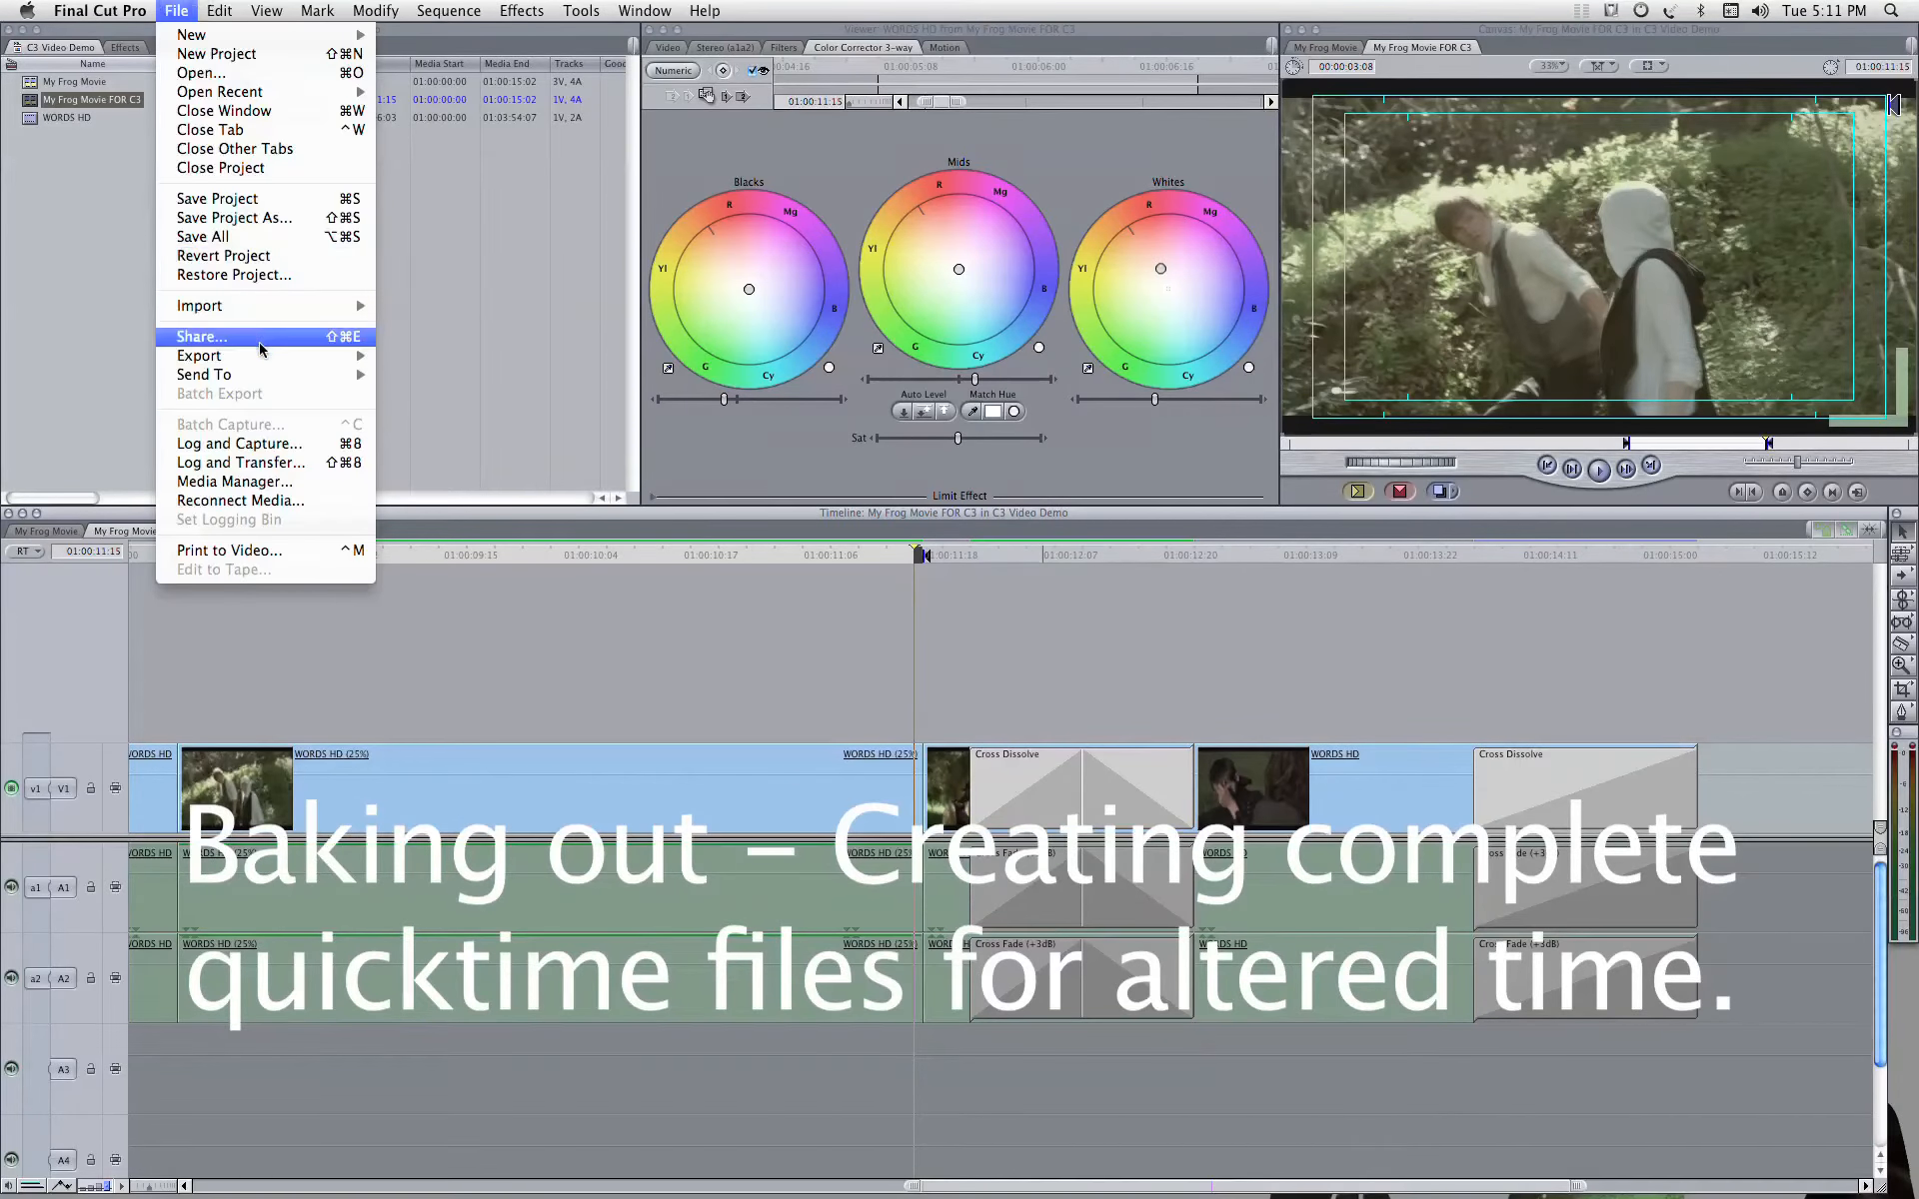
pyautogui.moveTo(299, 356)
pyautogui.click(484, 356)
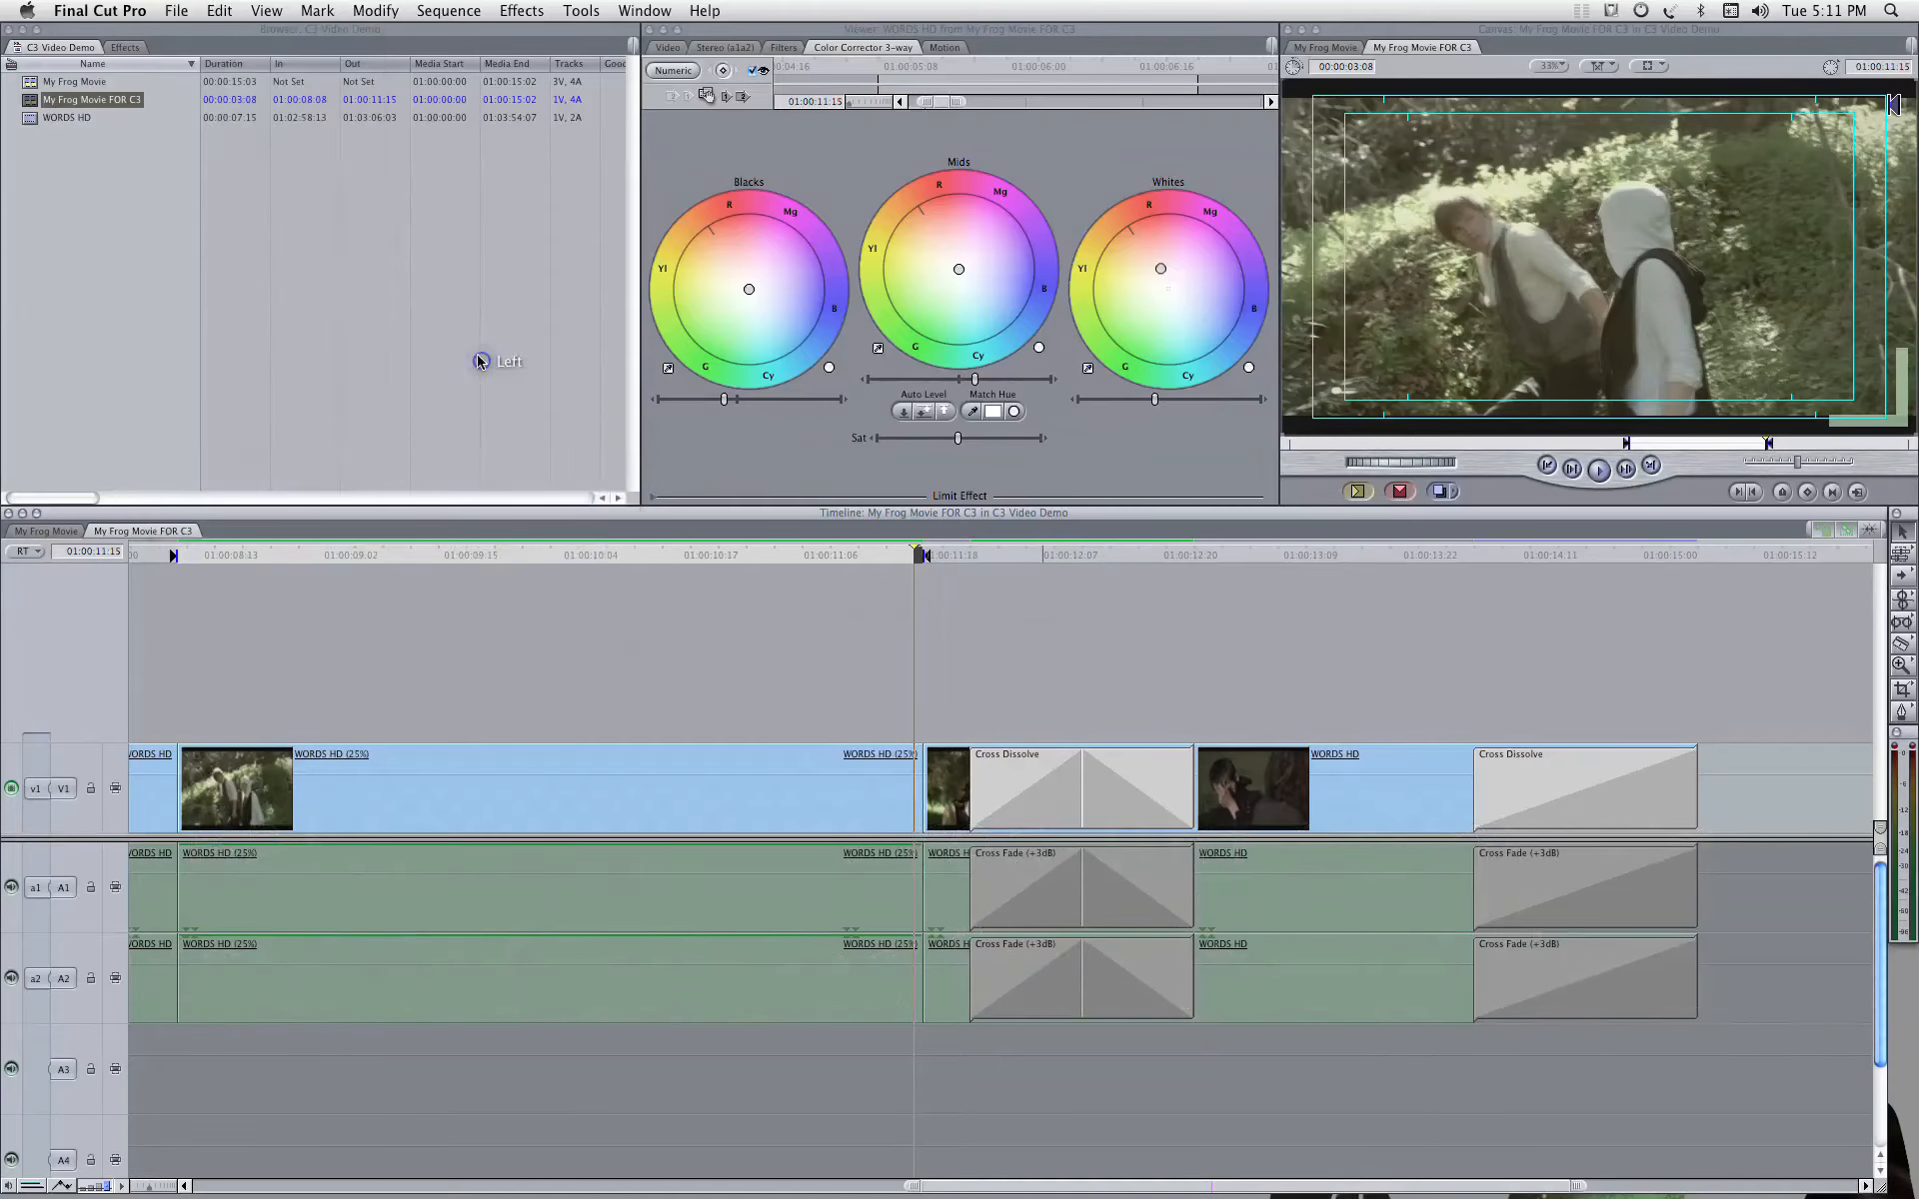
pyautogui.click(645, 311)
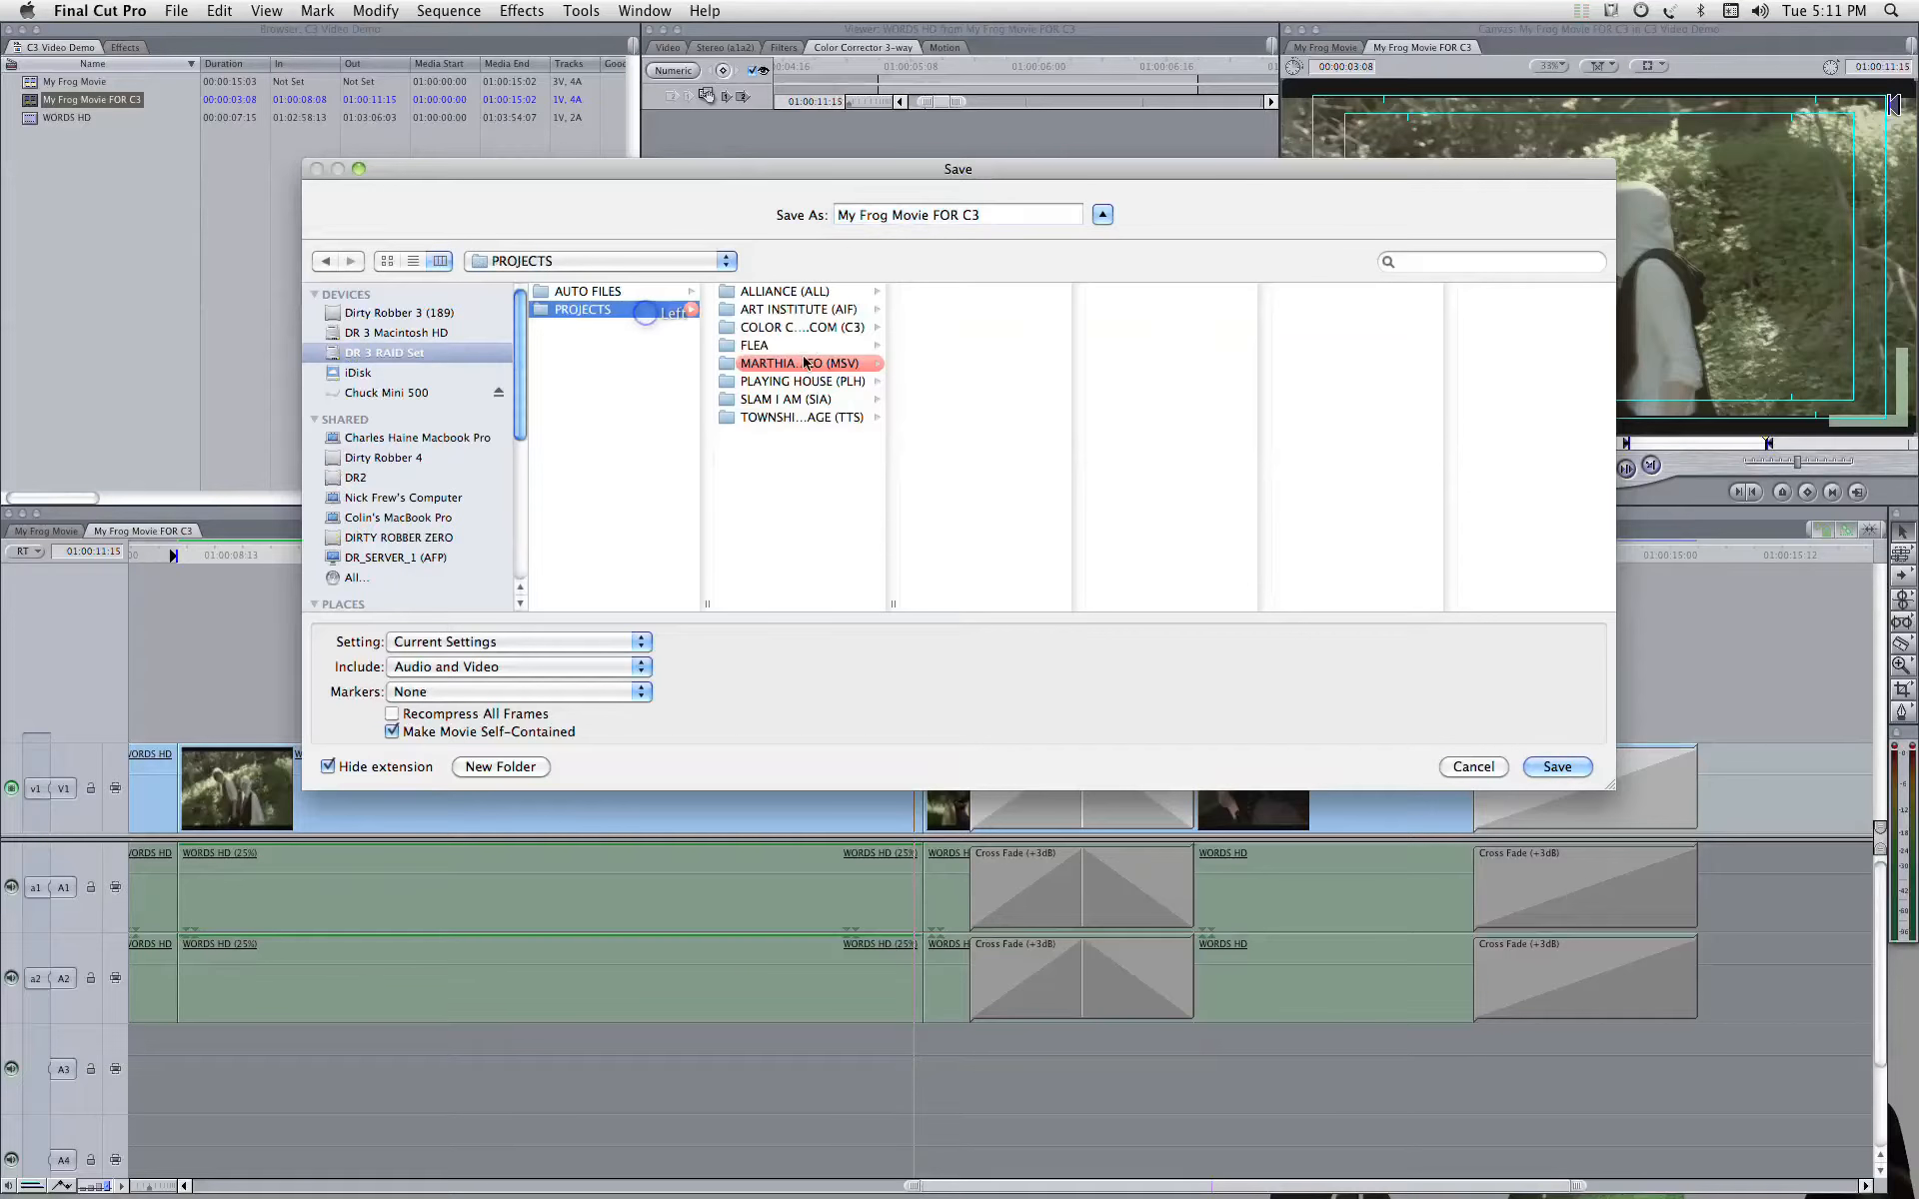
pyautogui.click(792, 328)
pyautogui.click(992, 532)
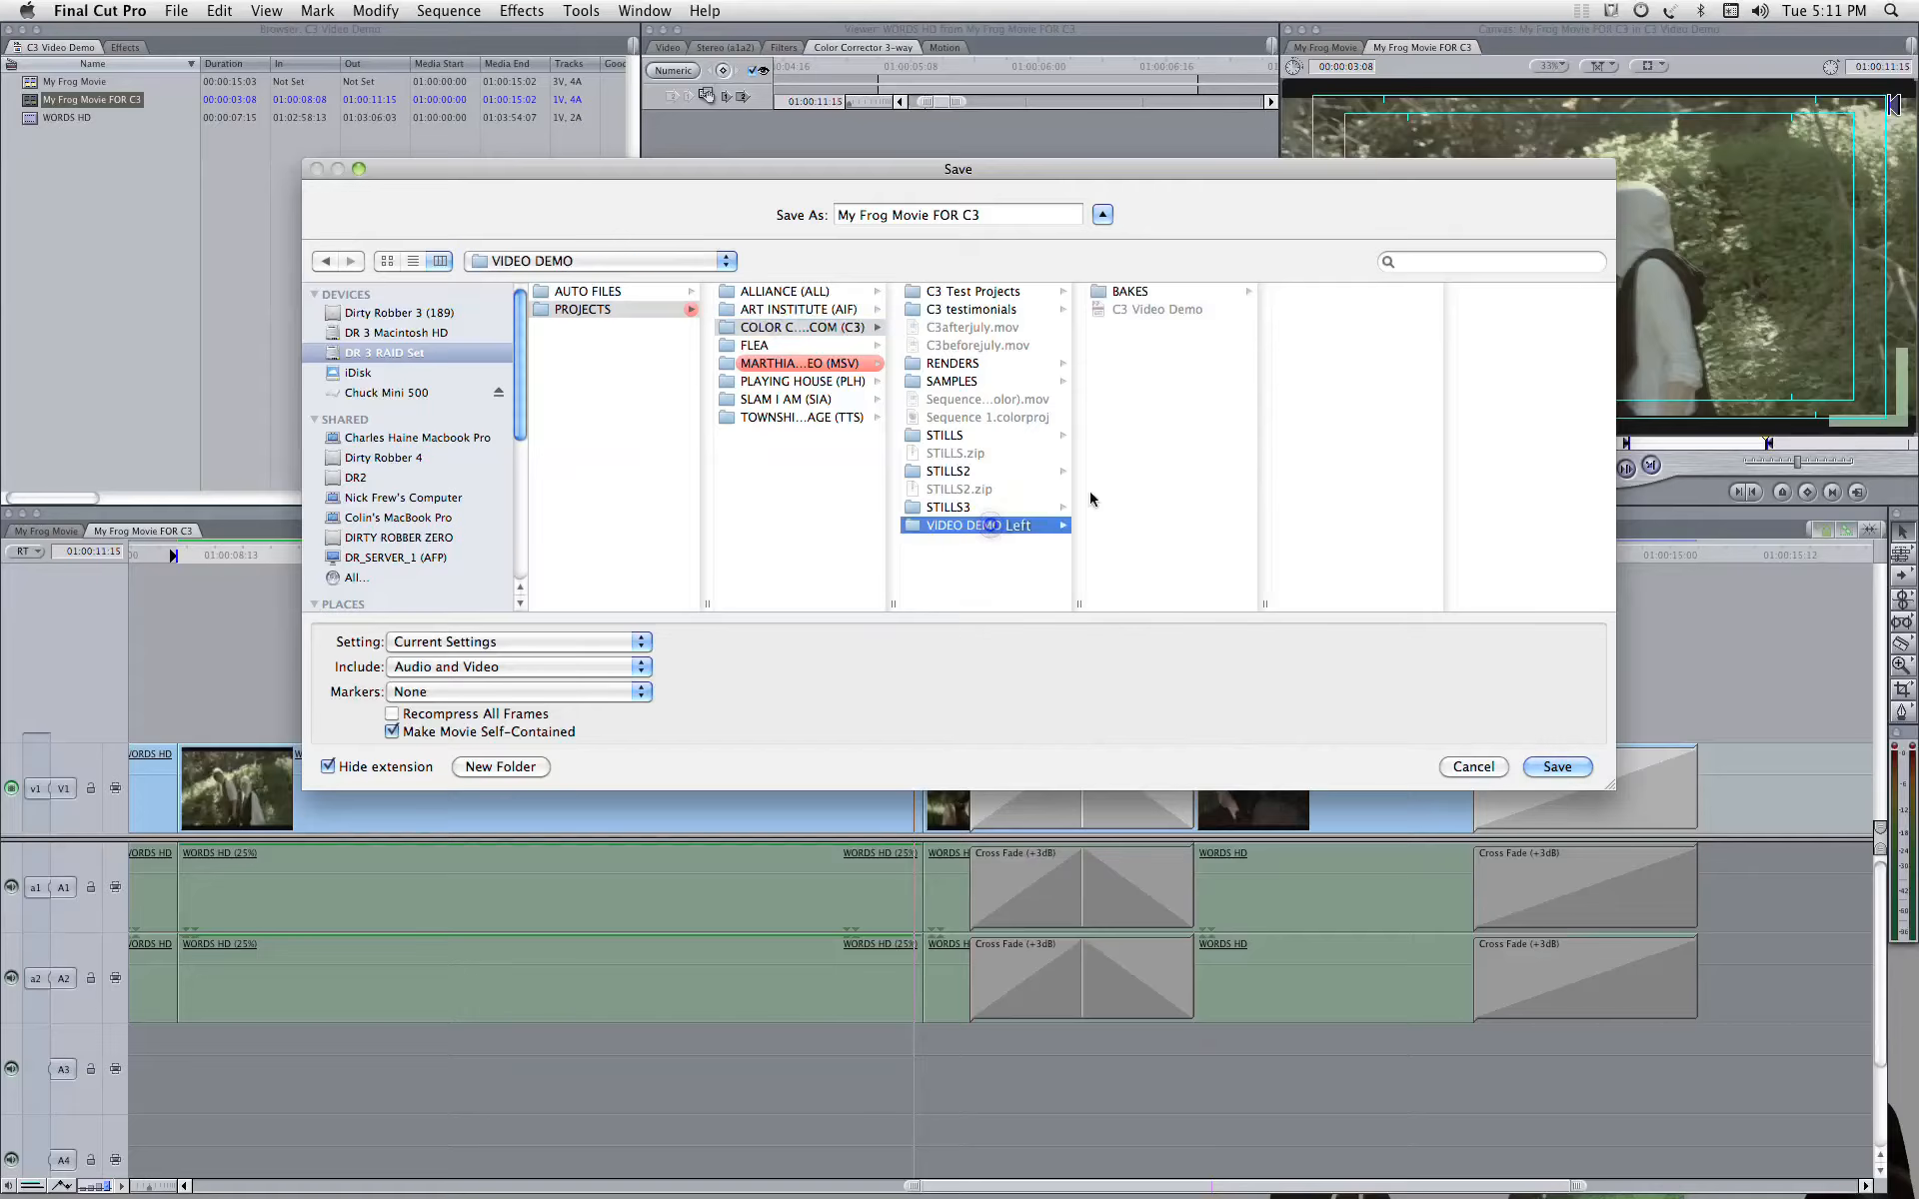
pyautogui.click(1131, 291)
# Step: Name the exported movie My Frog Slow Mo 1 and save it
pyautogui.click(1016, 219)
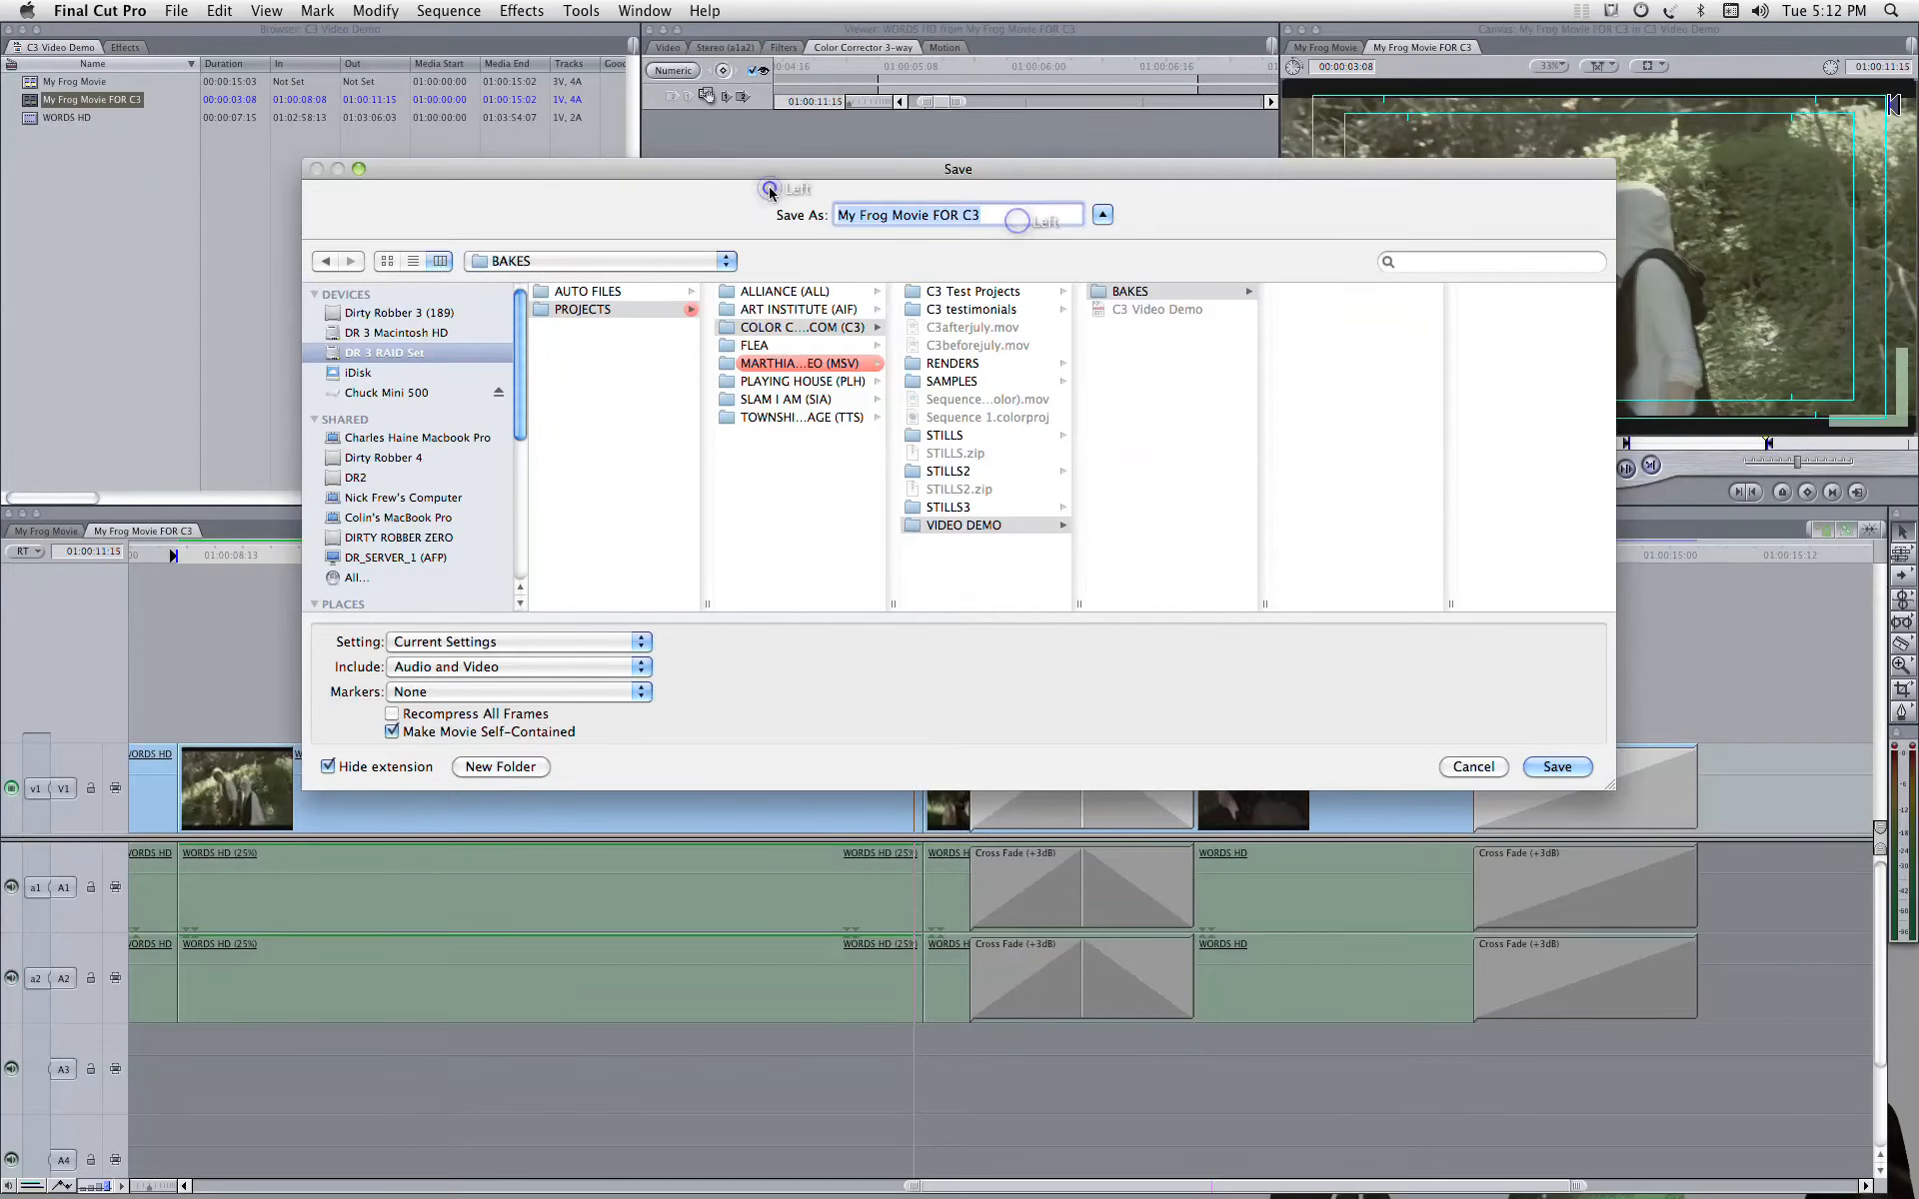
pyautogui.write('Sl')
pyautogui.press('BackSpace')
pyautogui.press('BackSpace')
pyautogui.write('M')
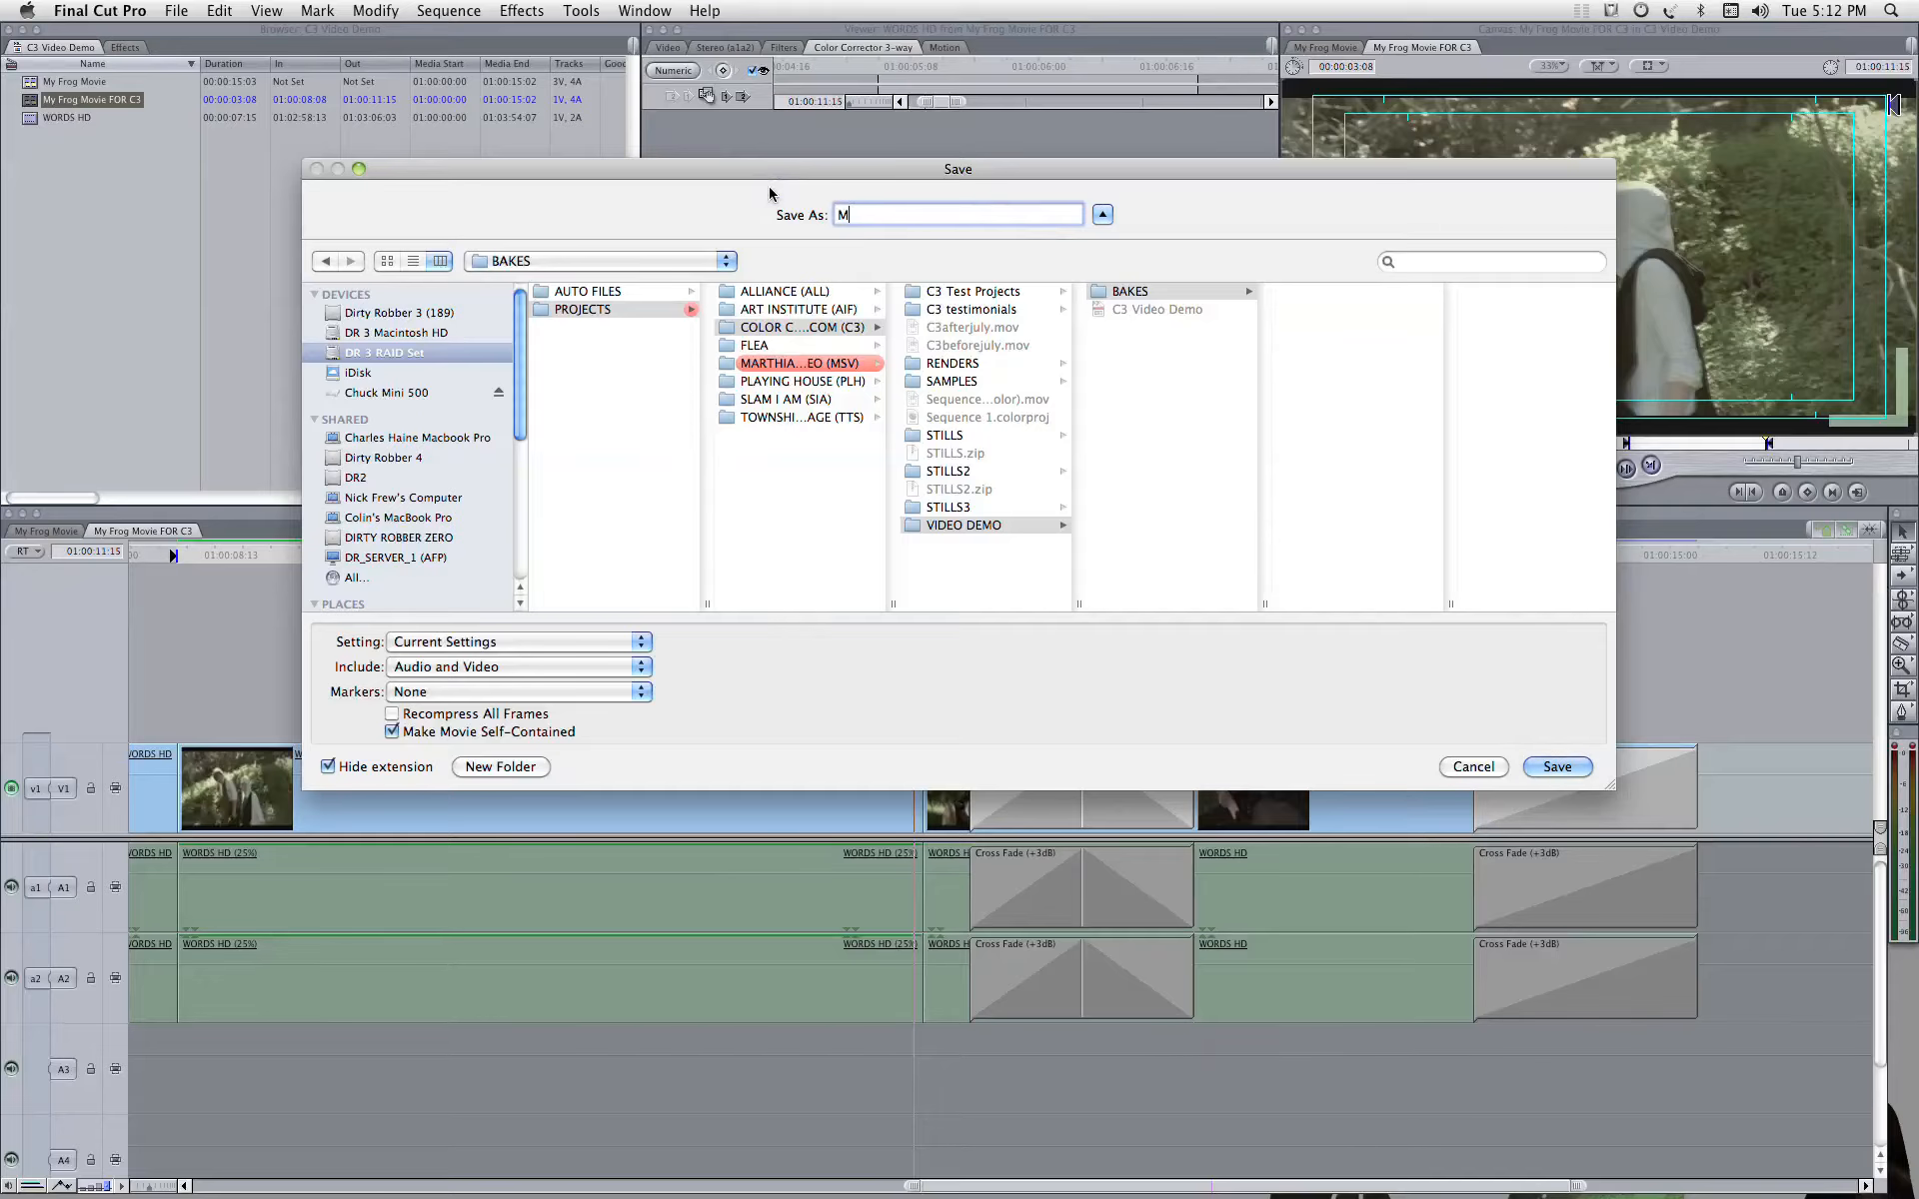
pyautogui.write('y Frog Slow M')
pyautogui.press('BackSpace')
pyautogui.write('Slow Mow')
pyautogui.press('Return')
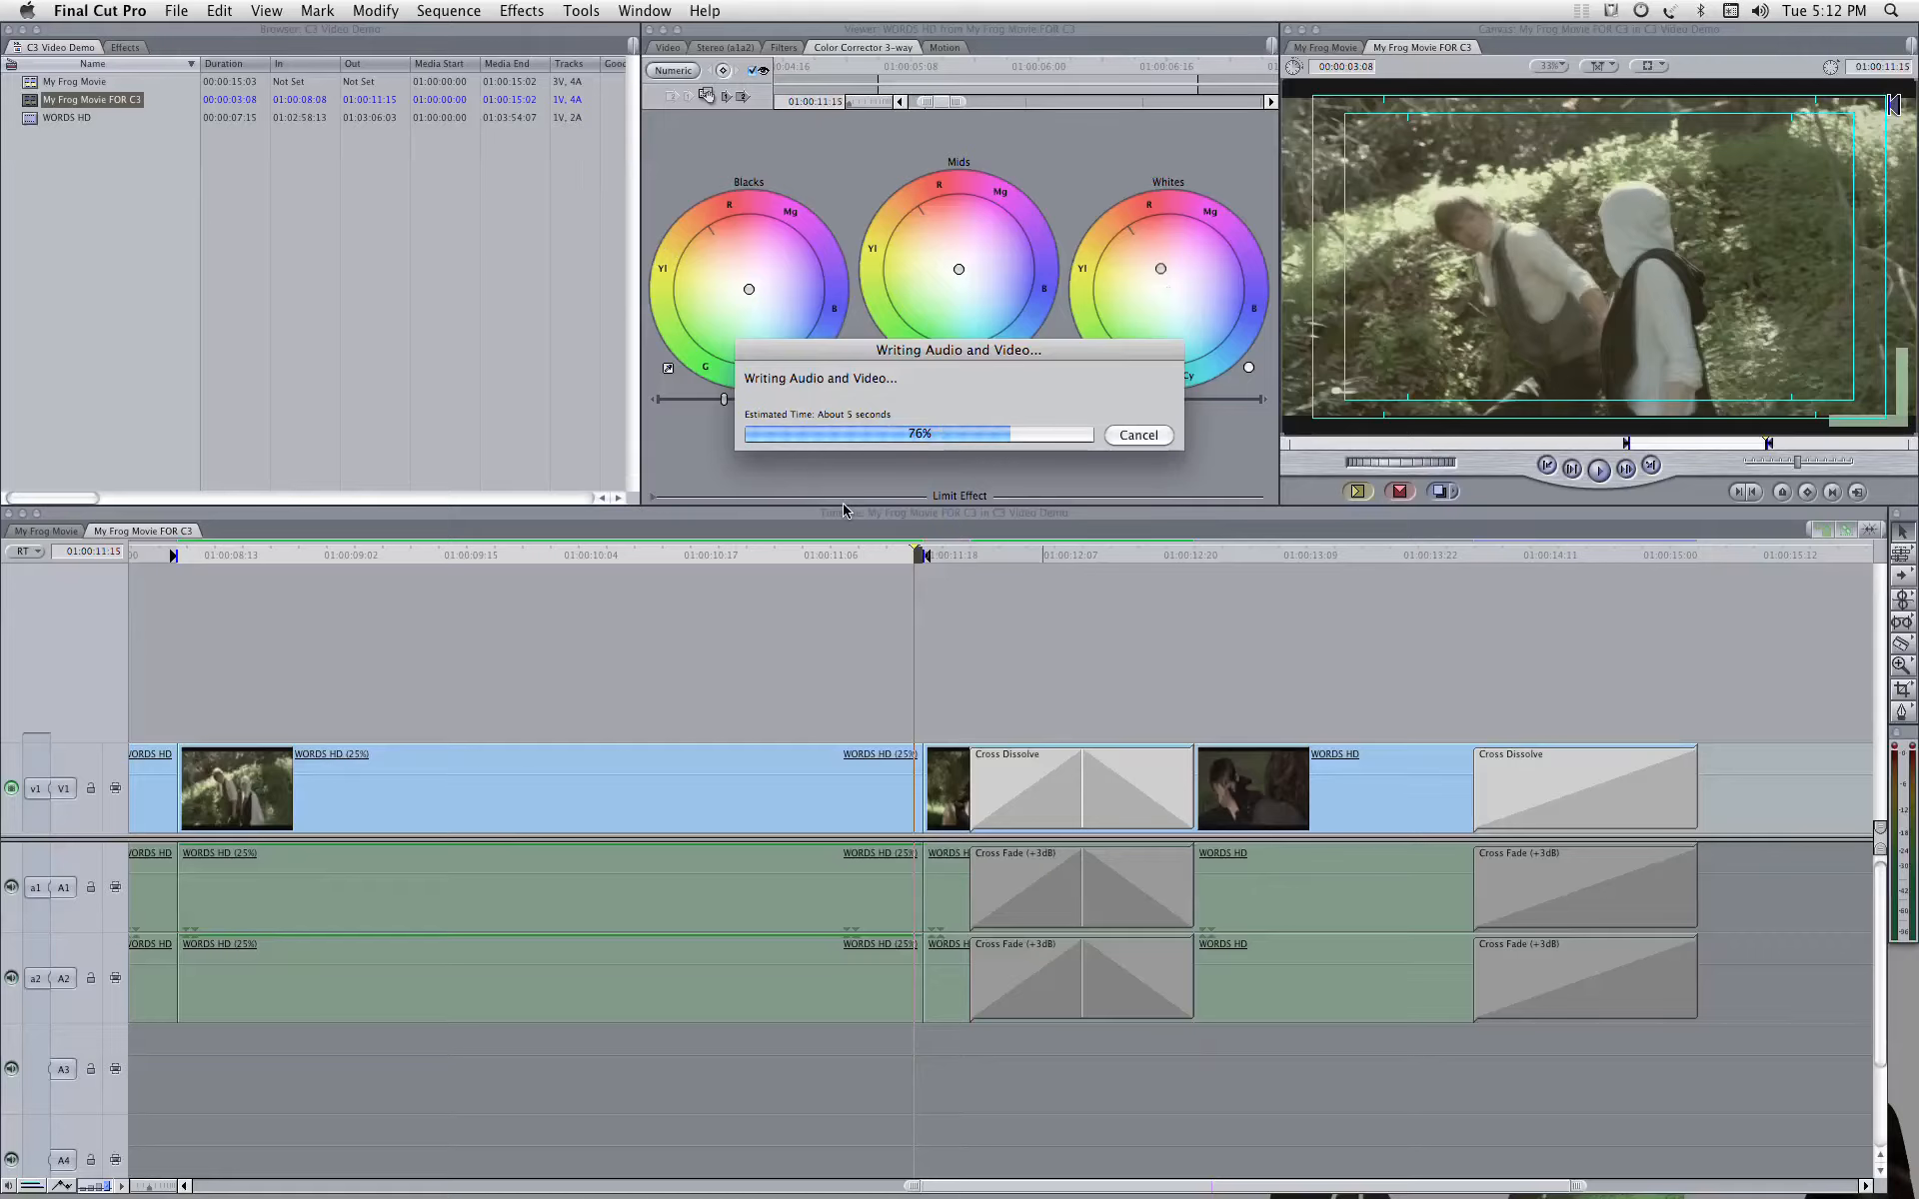
# Step: Import the My Frog Slow Mo 1 movie from the BAKES folder in VIDEO DEMO into the project
pyautogui.click(172, 10)
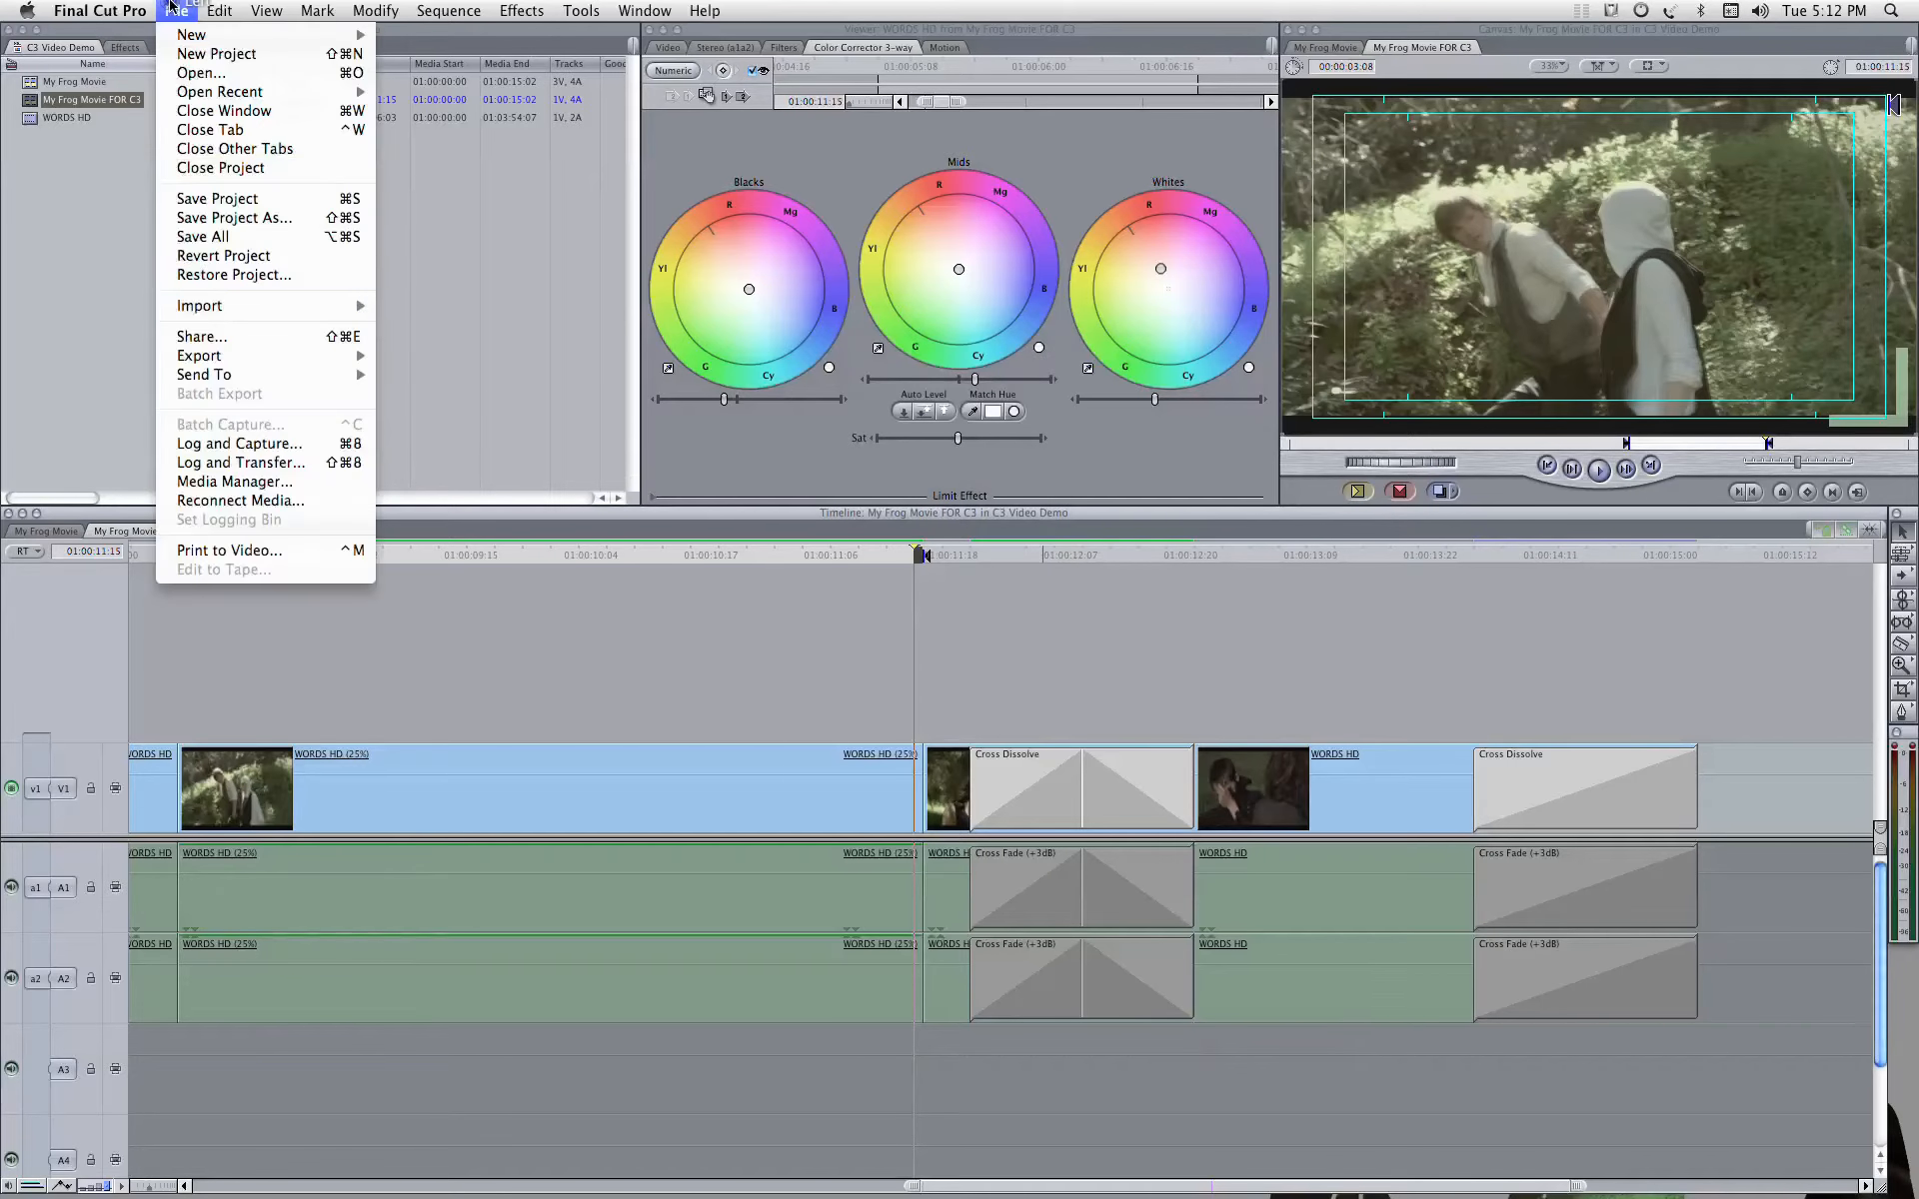
pyautogui.moveTo(228, 306)
pyautogui.click(467, 312)
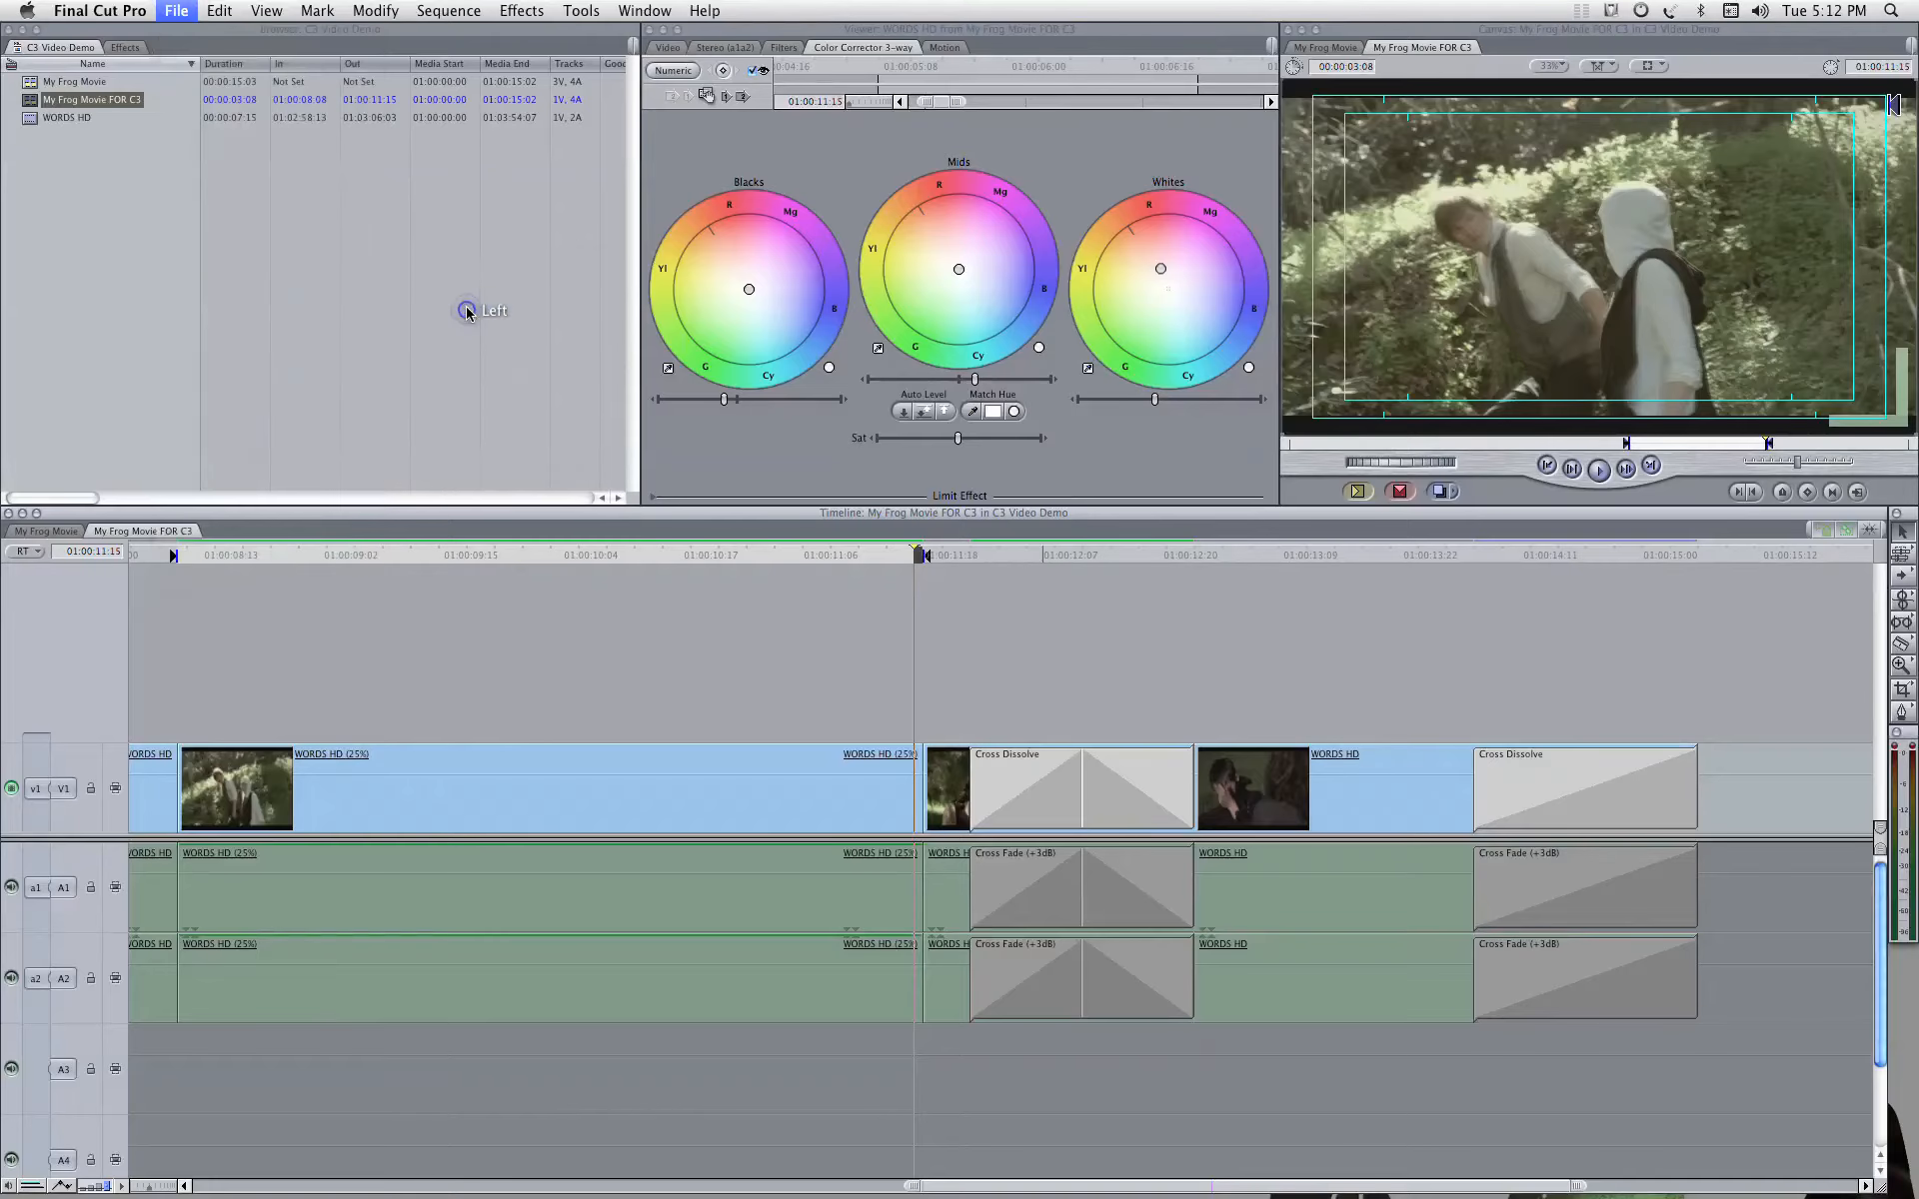
pyautogui.click(688, 207)
pyautogui.click(841, 225)
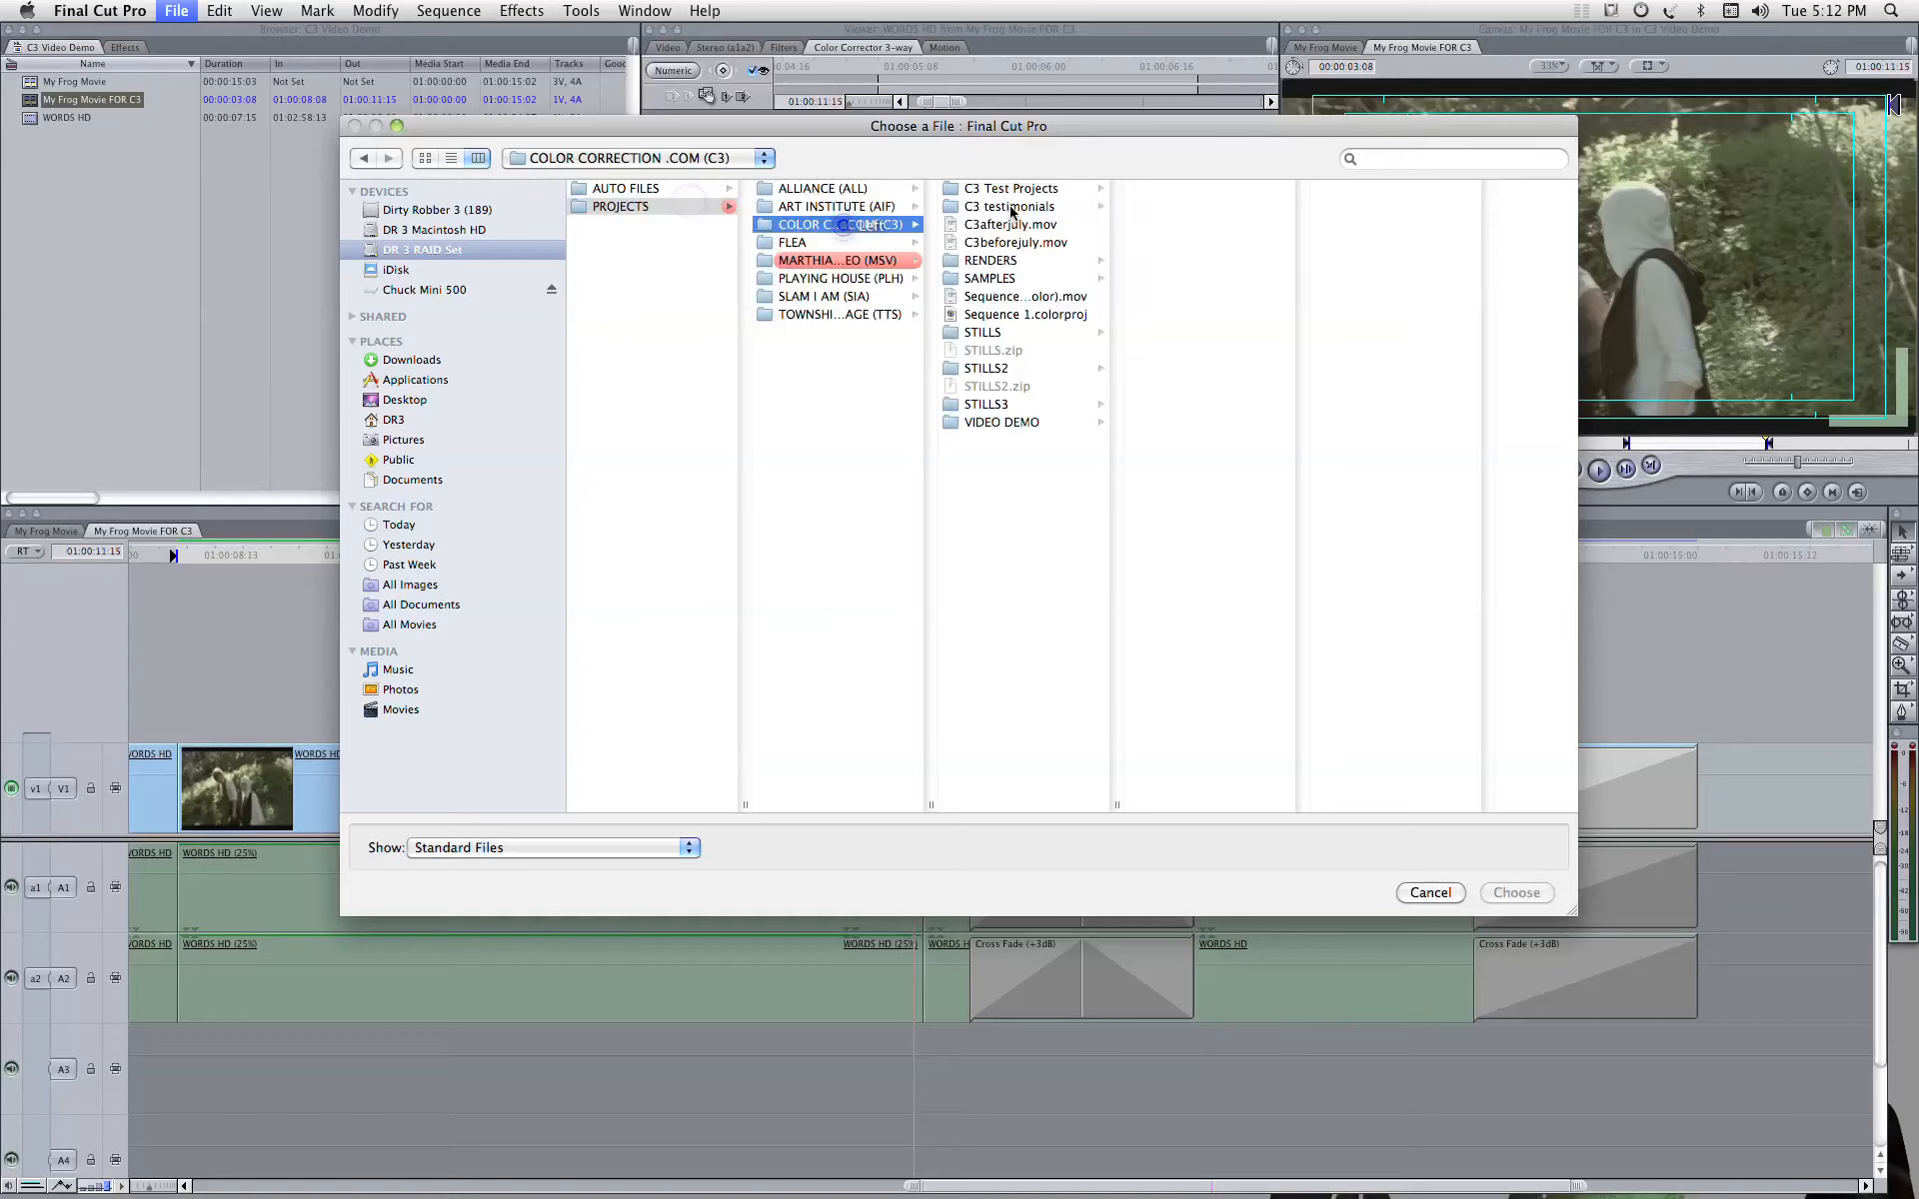
pyautogui.click(1019, 421)
pyautogui.click(1202, 189)
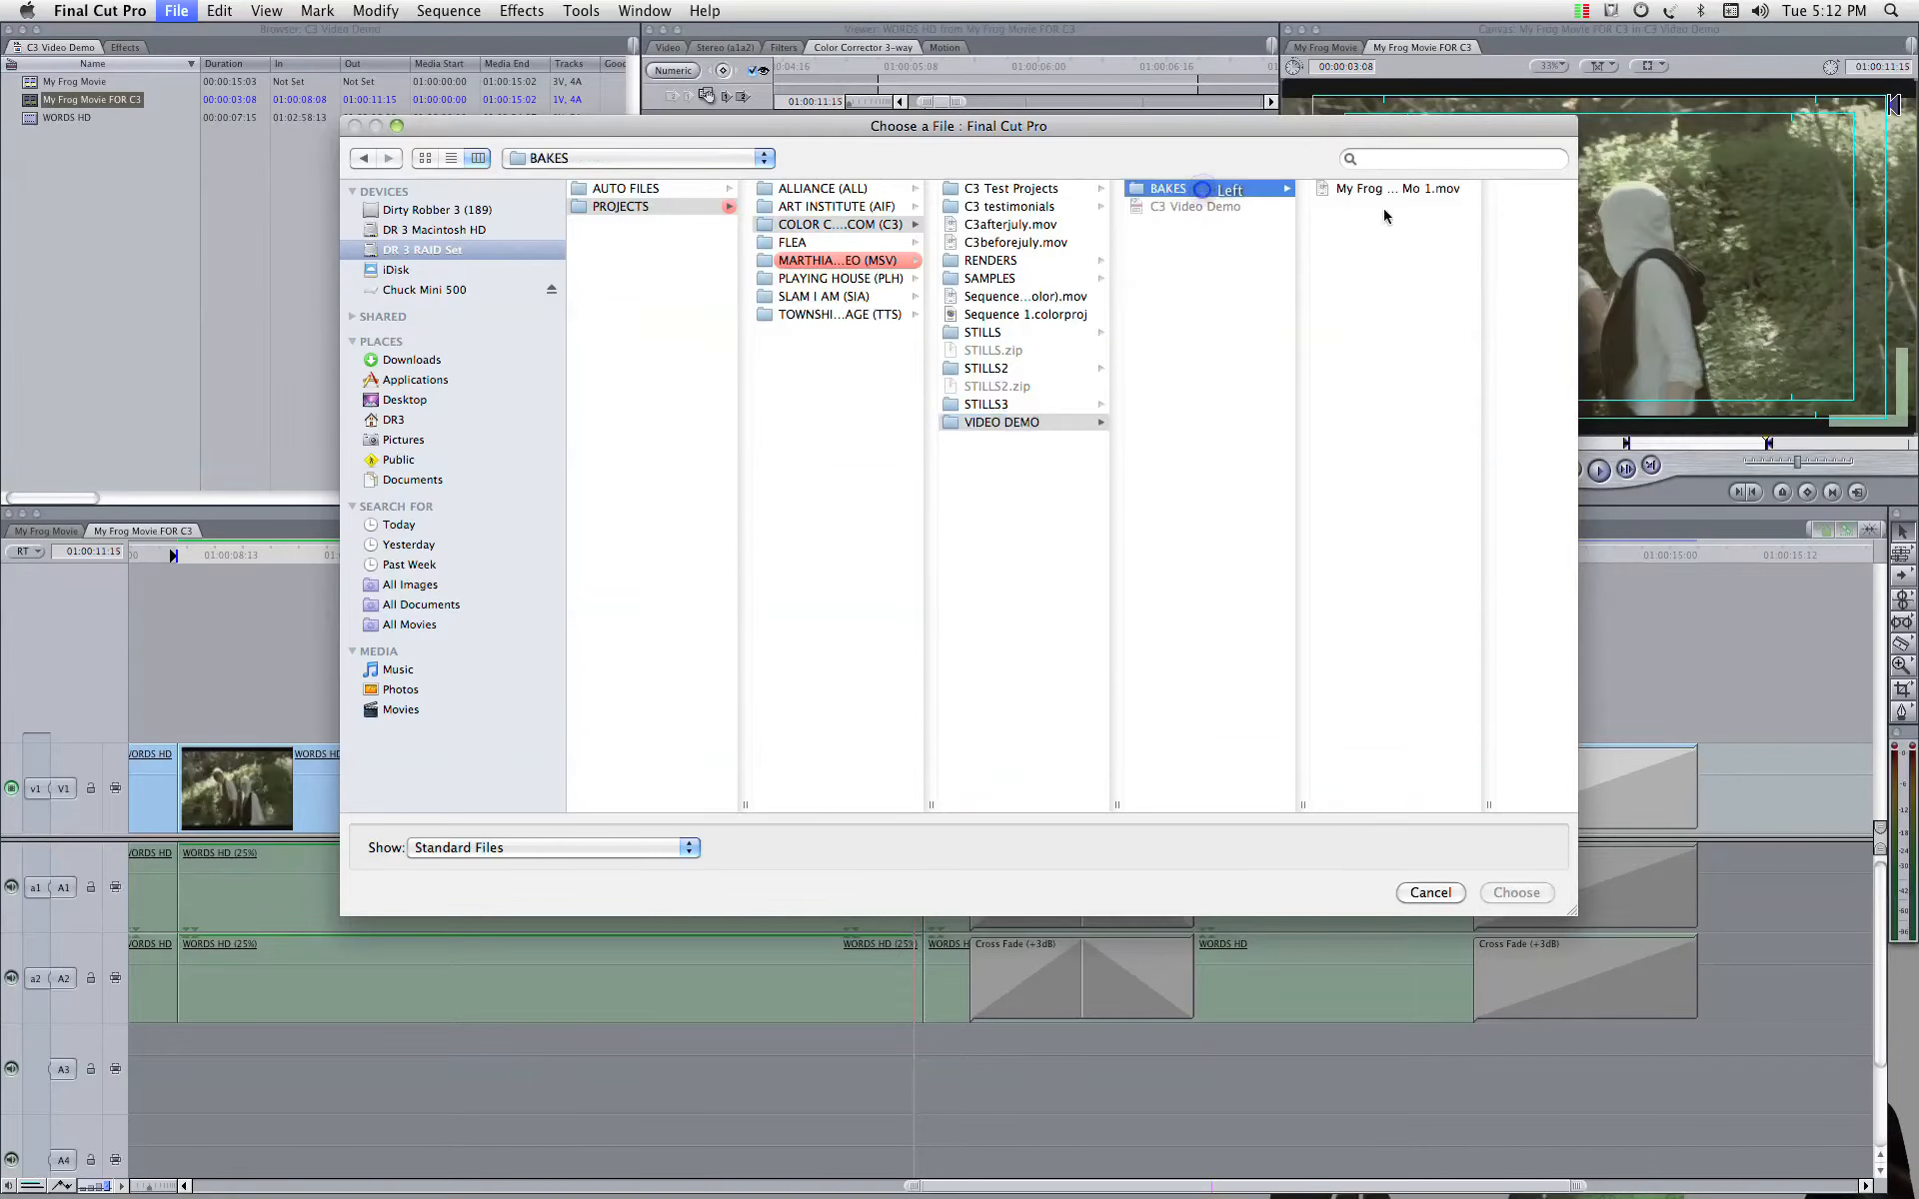
pyautogui.click(1402, 190)
pyautogui.click(1539, 894)
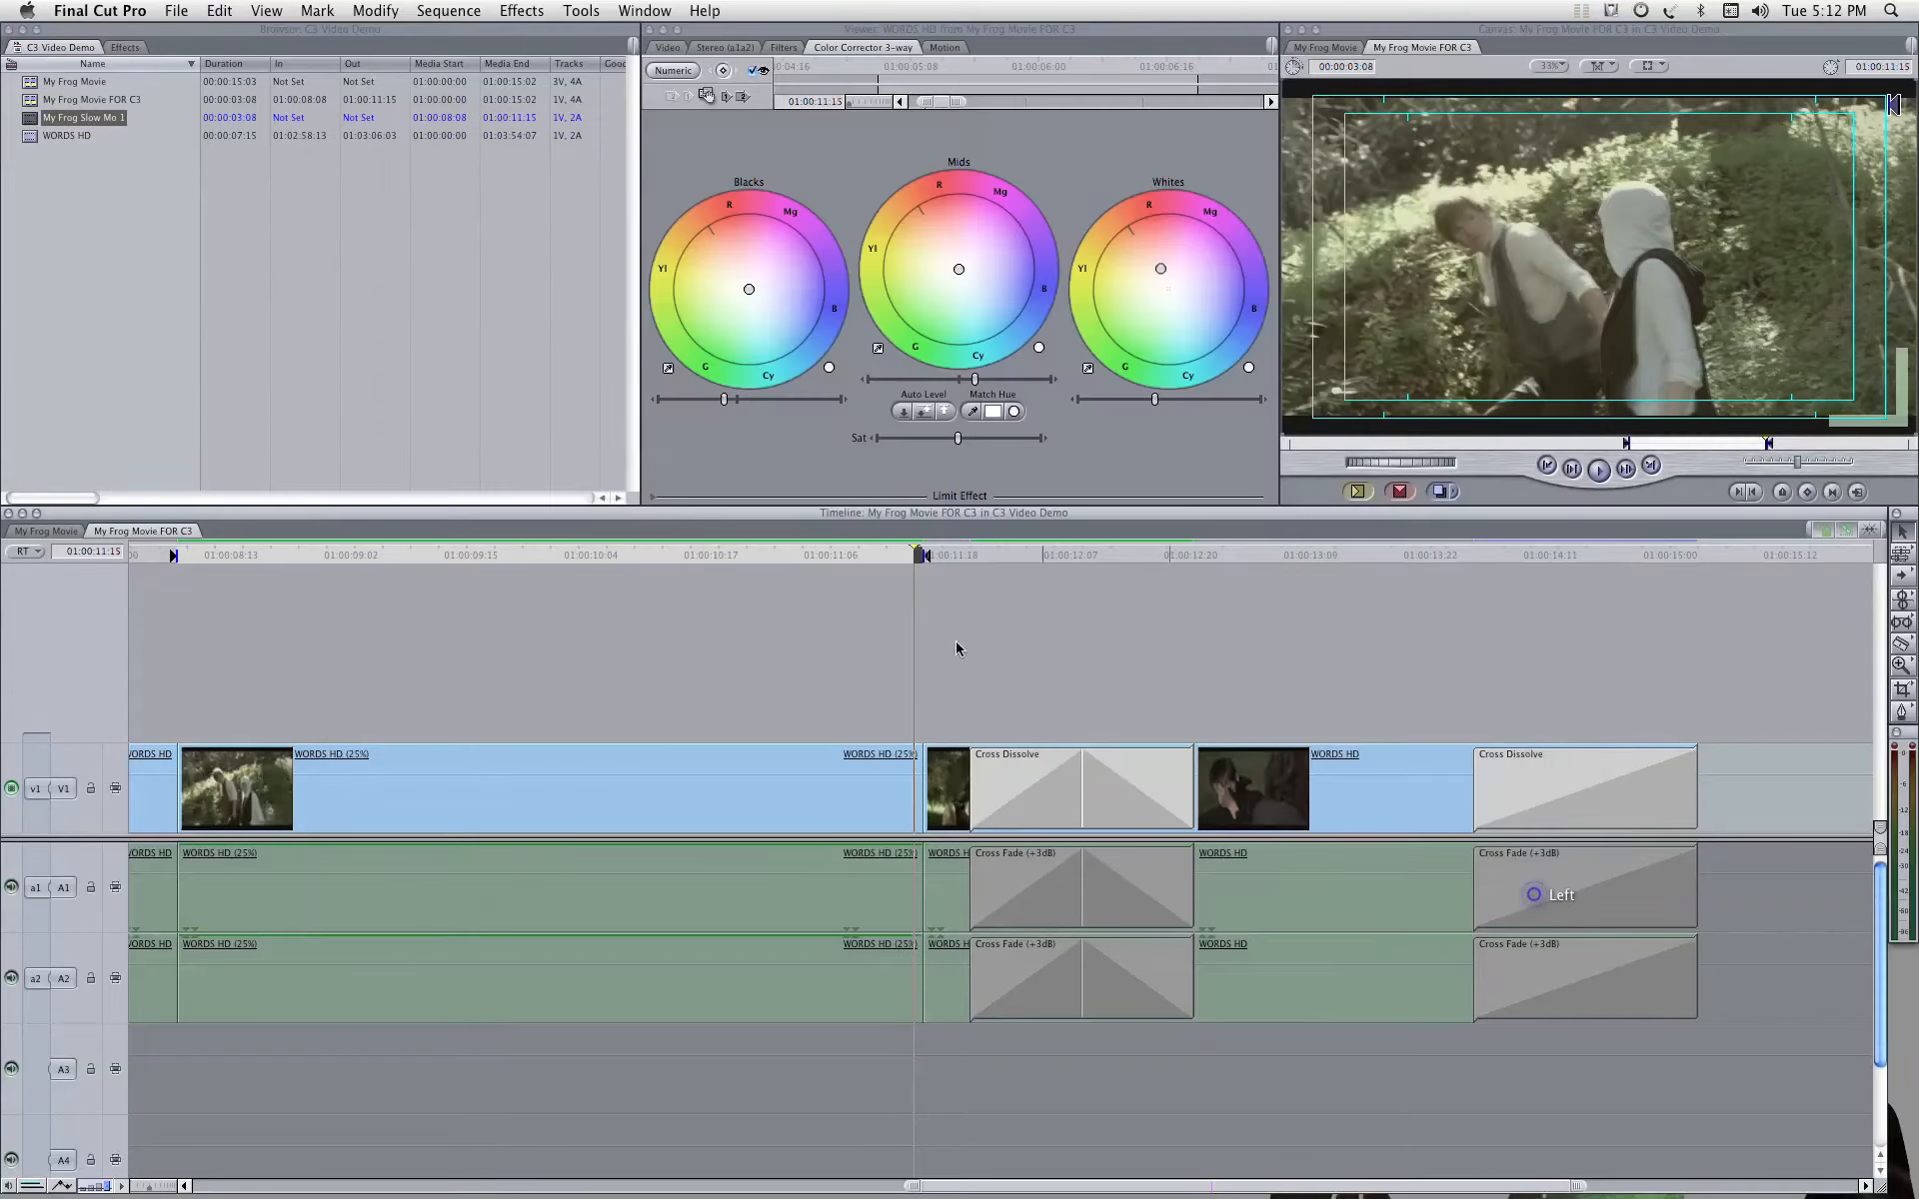
# Step: Overwrite the 25% slow-motion clip in the sequence with My Frog Slow Mo 1 and play part of it back
pyautogui.moveTo(25, 122); pyautogui.dragTo(190, 786)
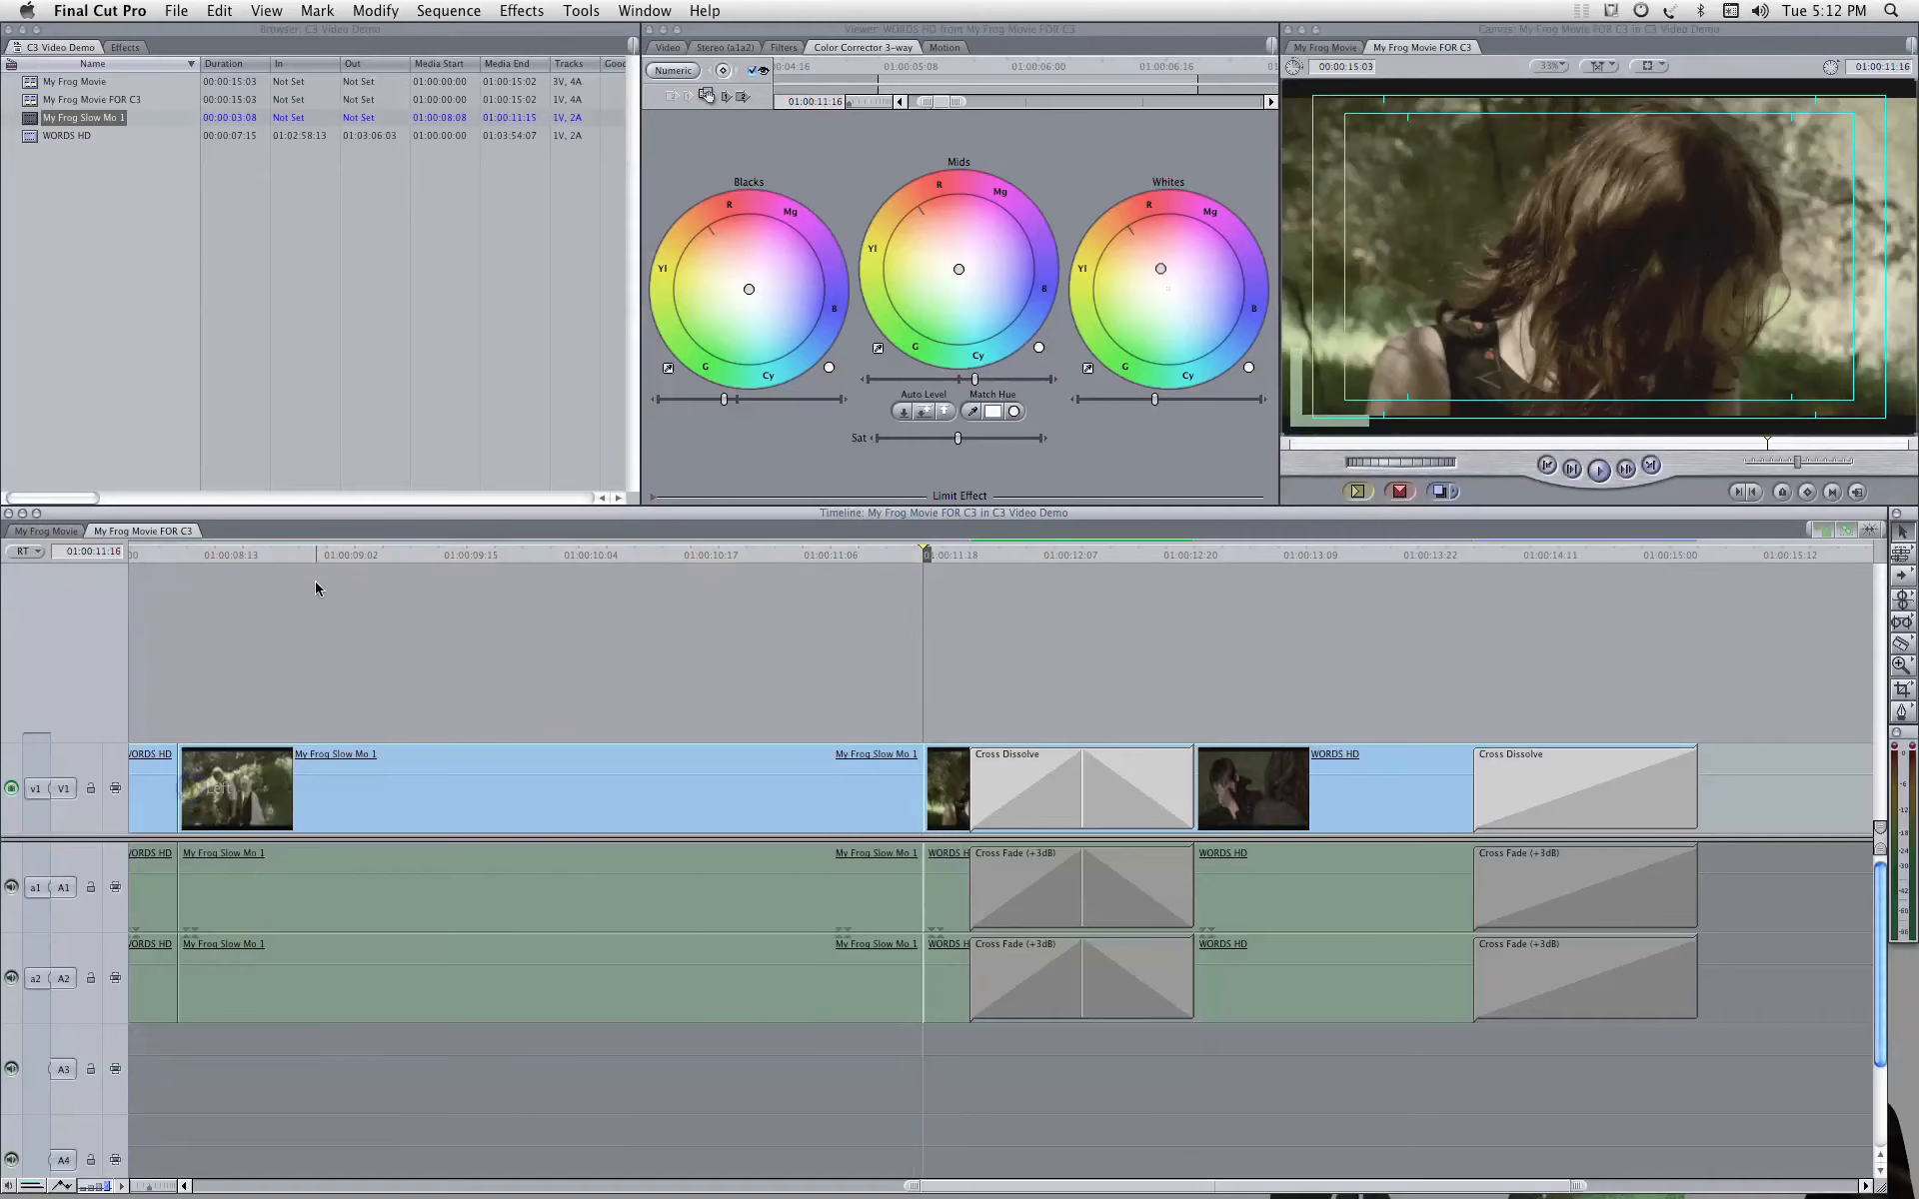
pyautogui.click(296, 546)
pyautogui.press('space')
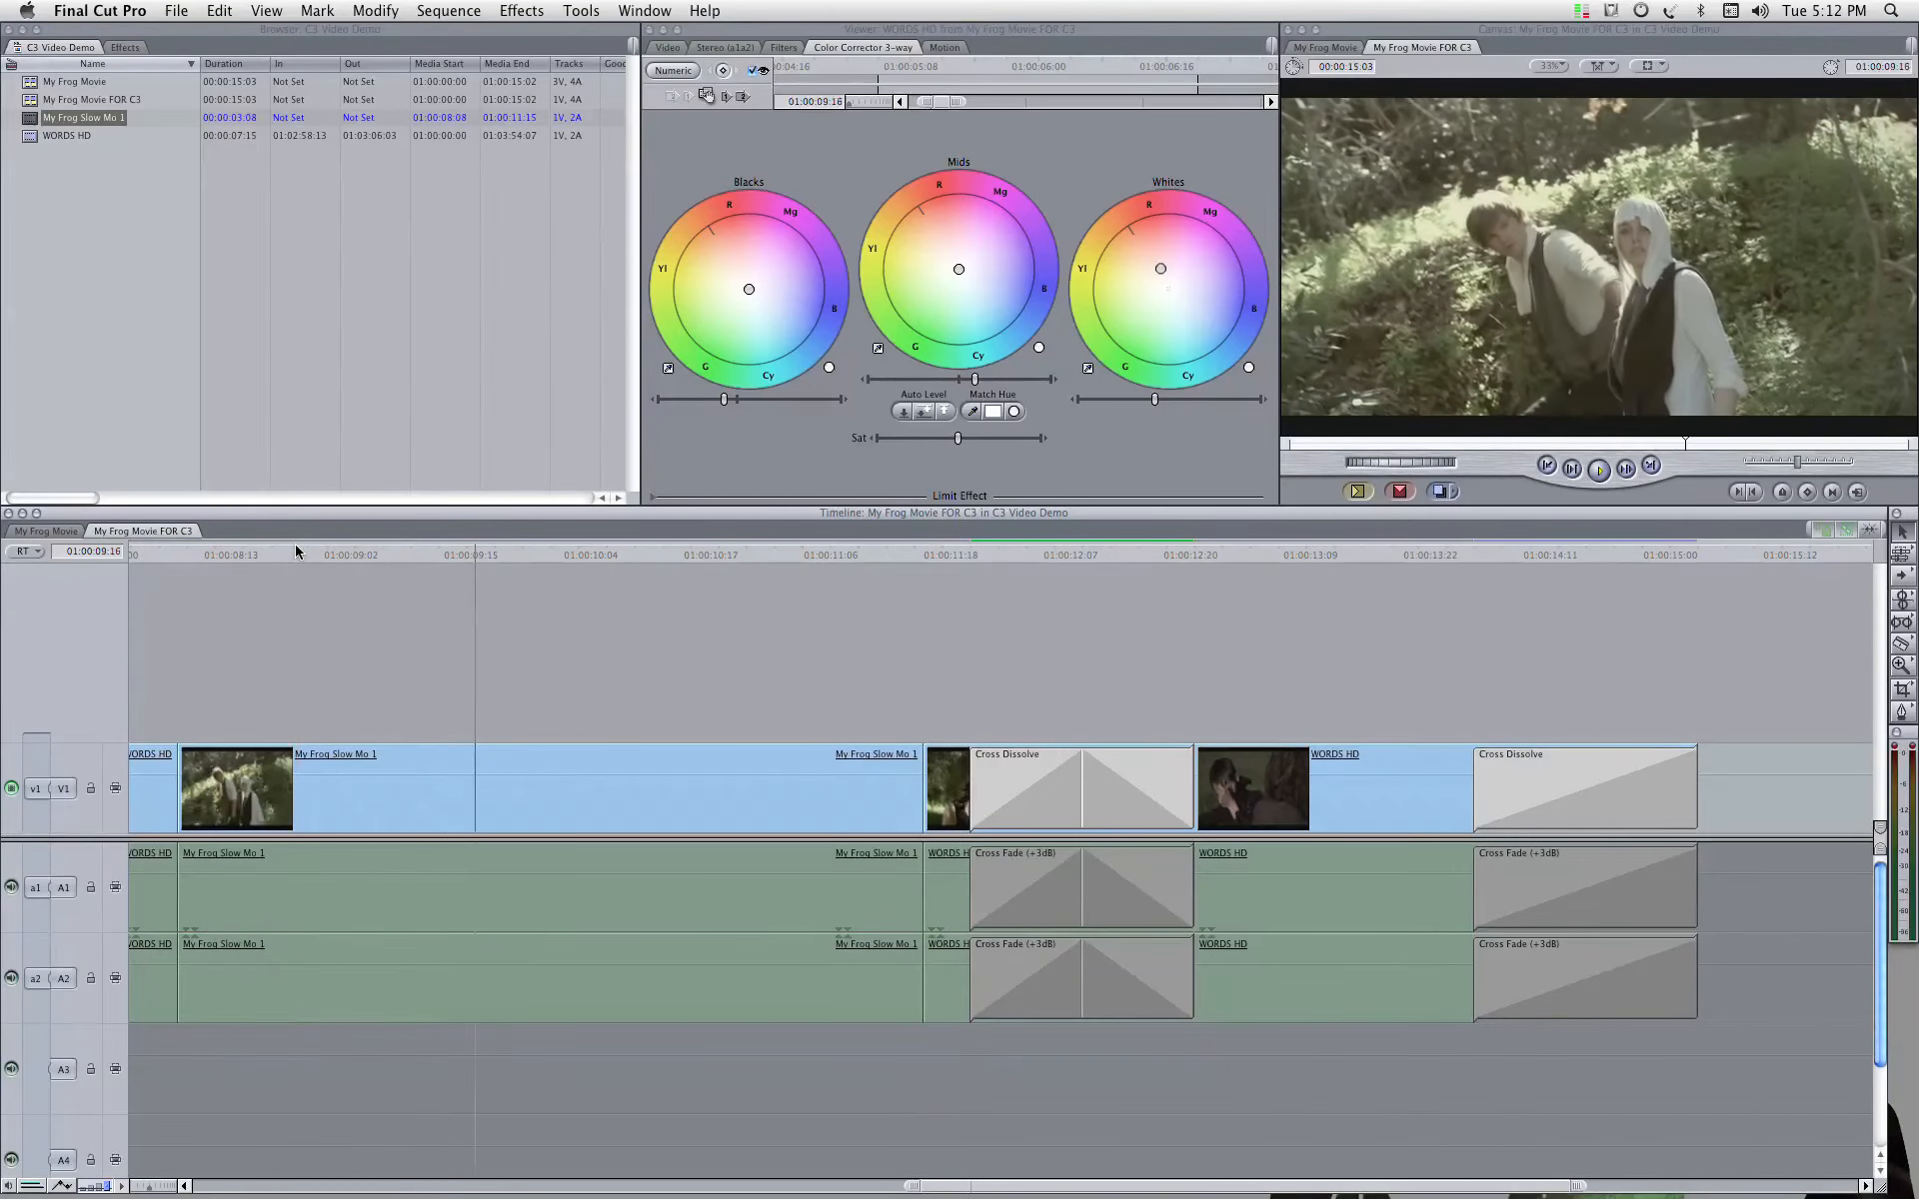
pyautogui.press('space')
# Step: Check the speed of the My Frog Slow Mo 1 clip in its motion settings
pyautogui.doubleClick(460, 788)
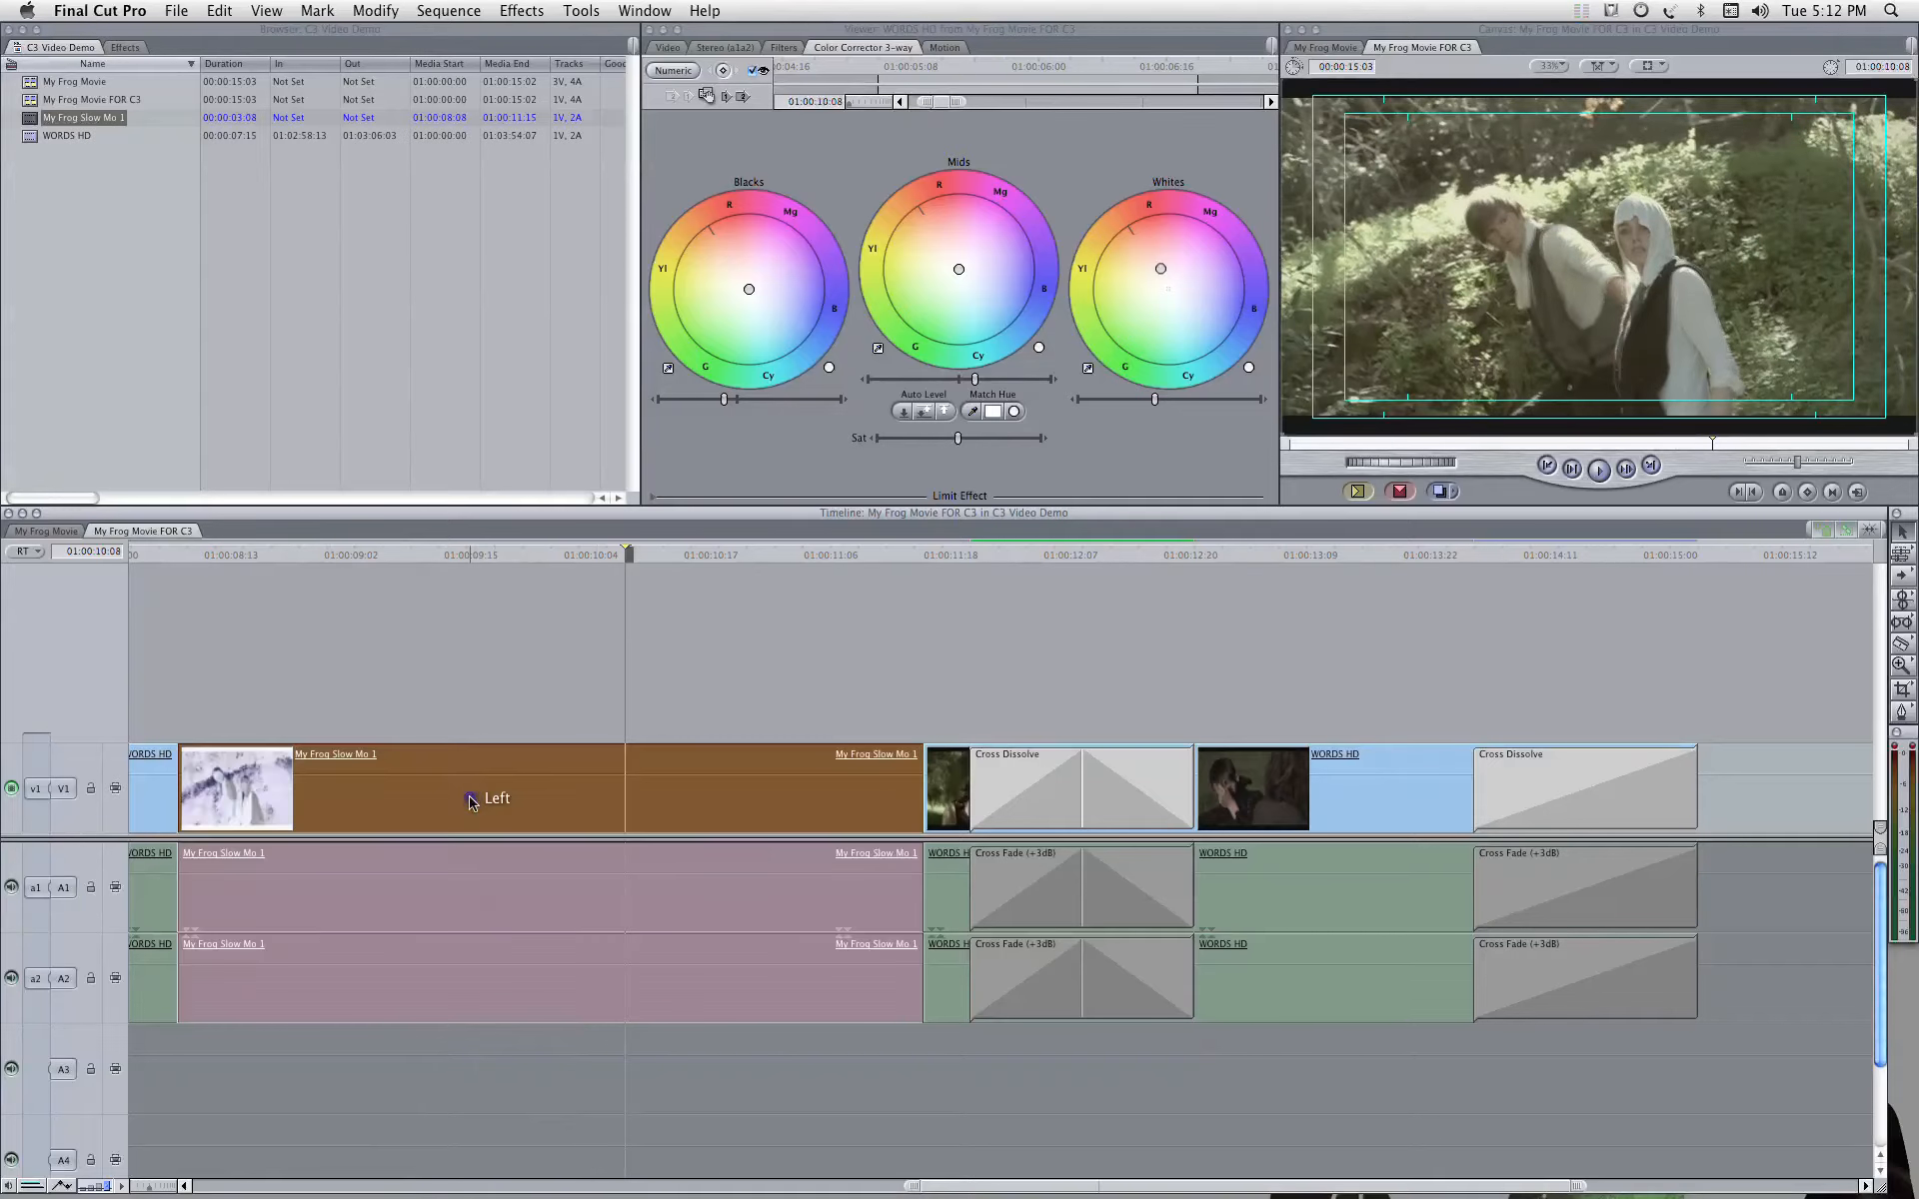
pyautogui.click(847, 48)
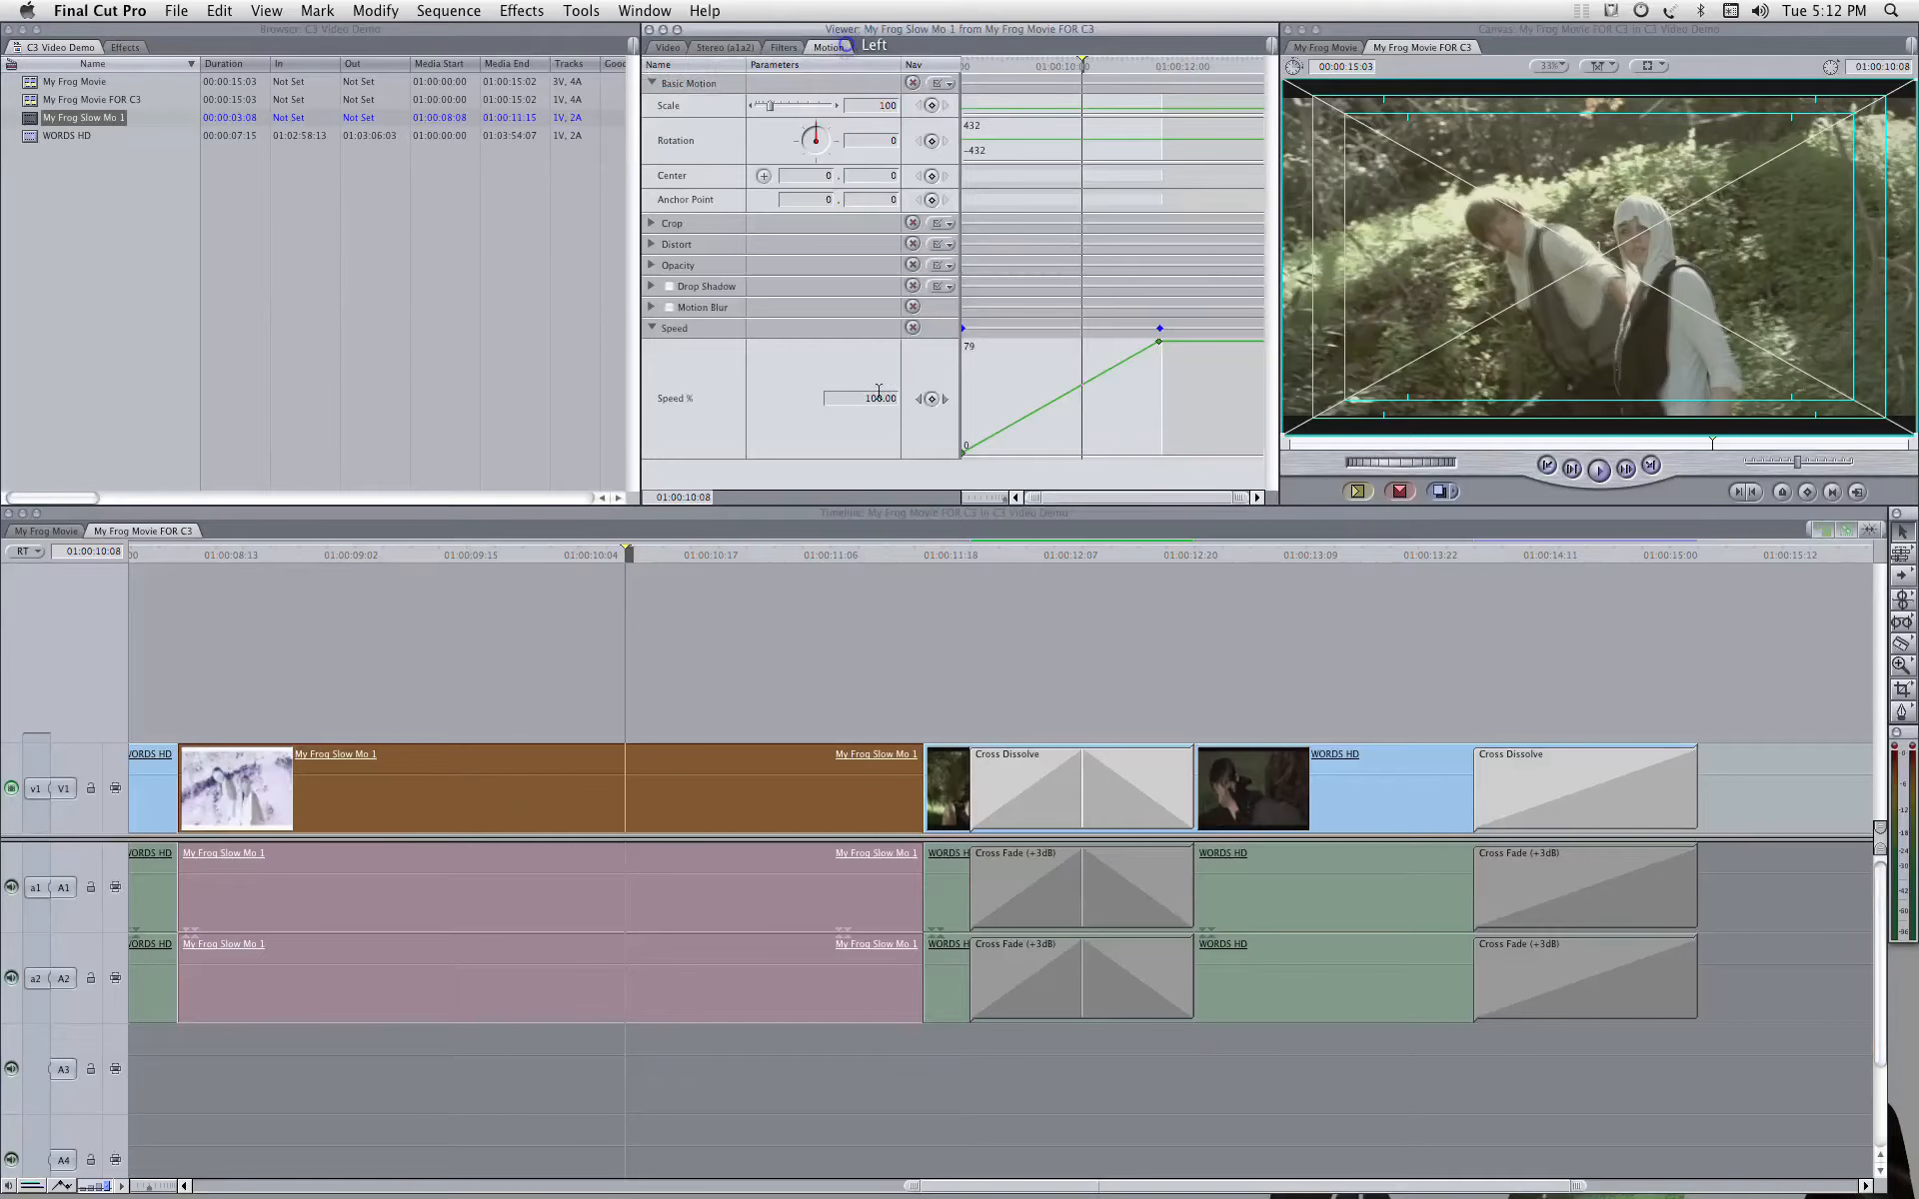
pyautogui.click(779, 632)
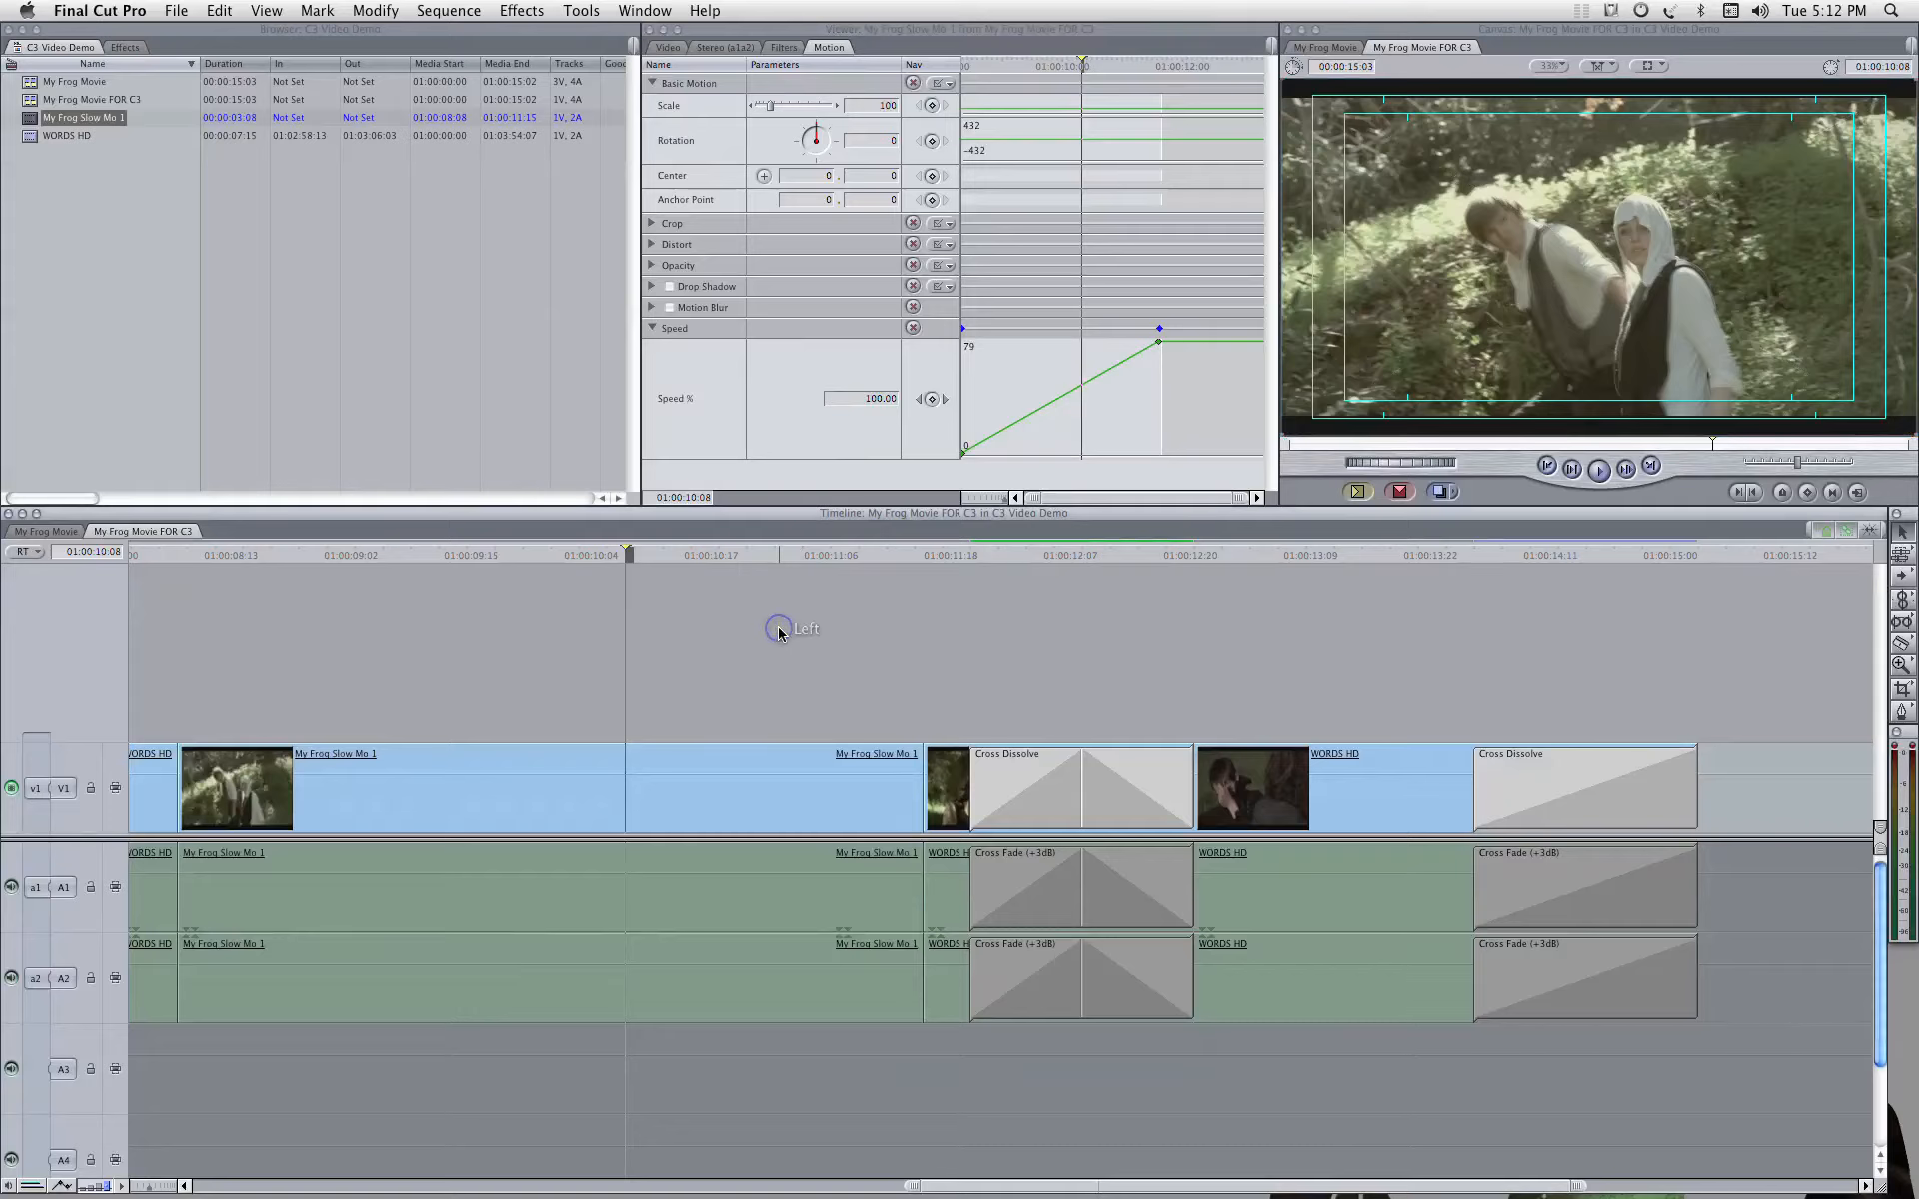
# Step: Compare the original My Frog Movie sequence with the full My Frog Movie FOR C3 timeline
pyautogui.hotkey('shift', 'z')
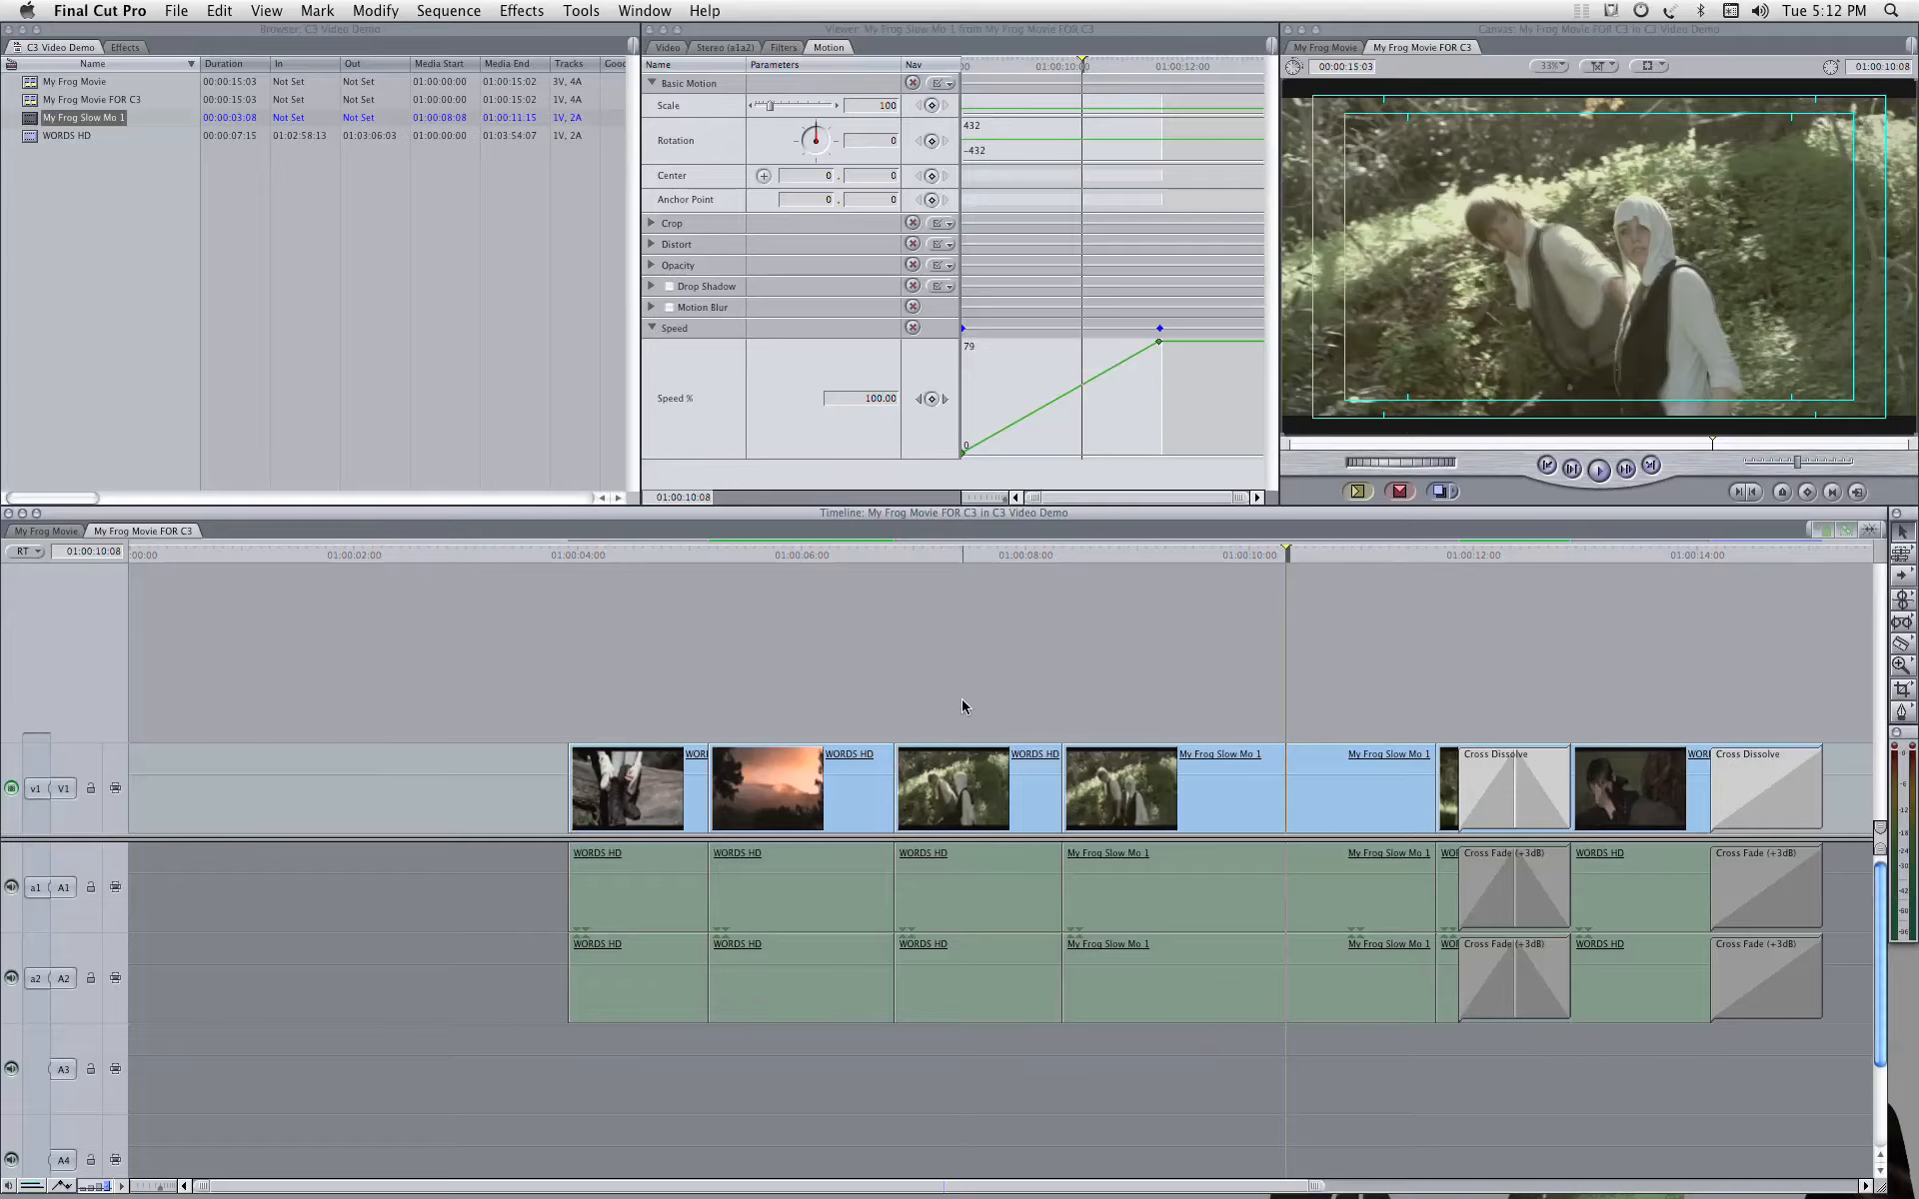
pyautogui.doubleClick(38, 84)
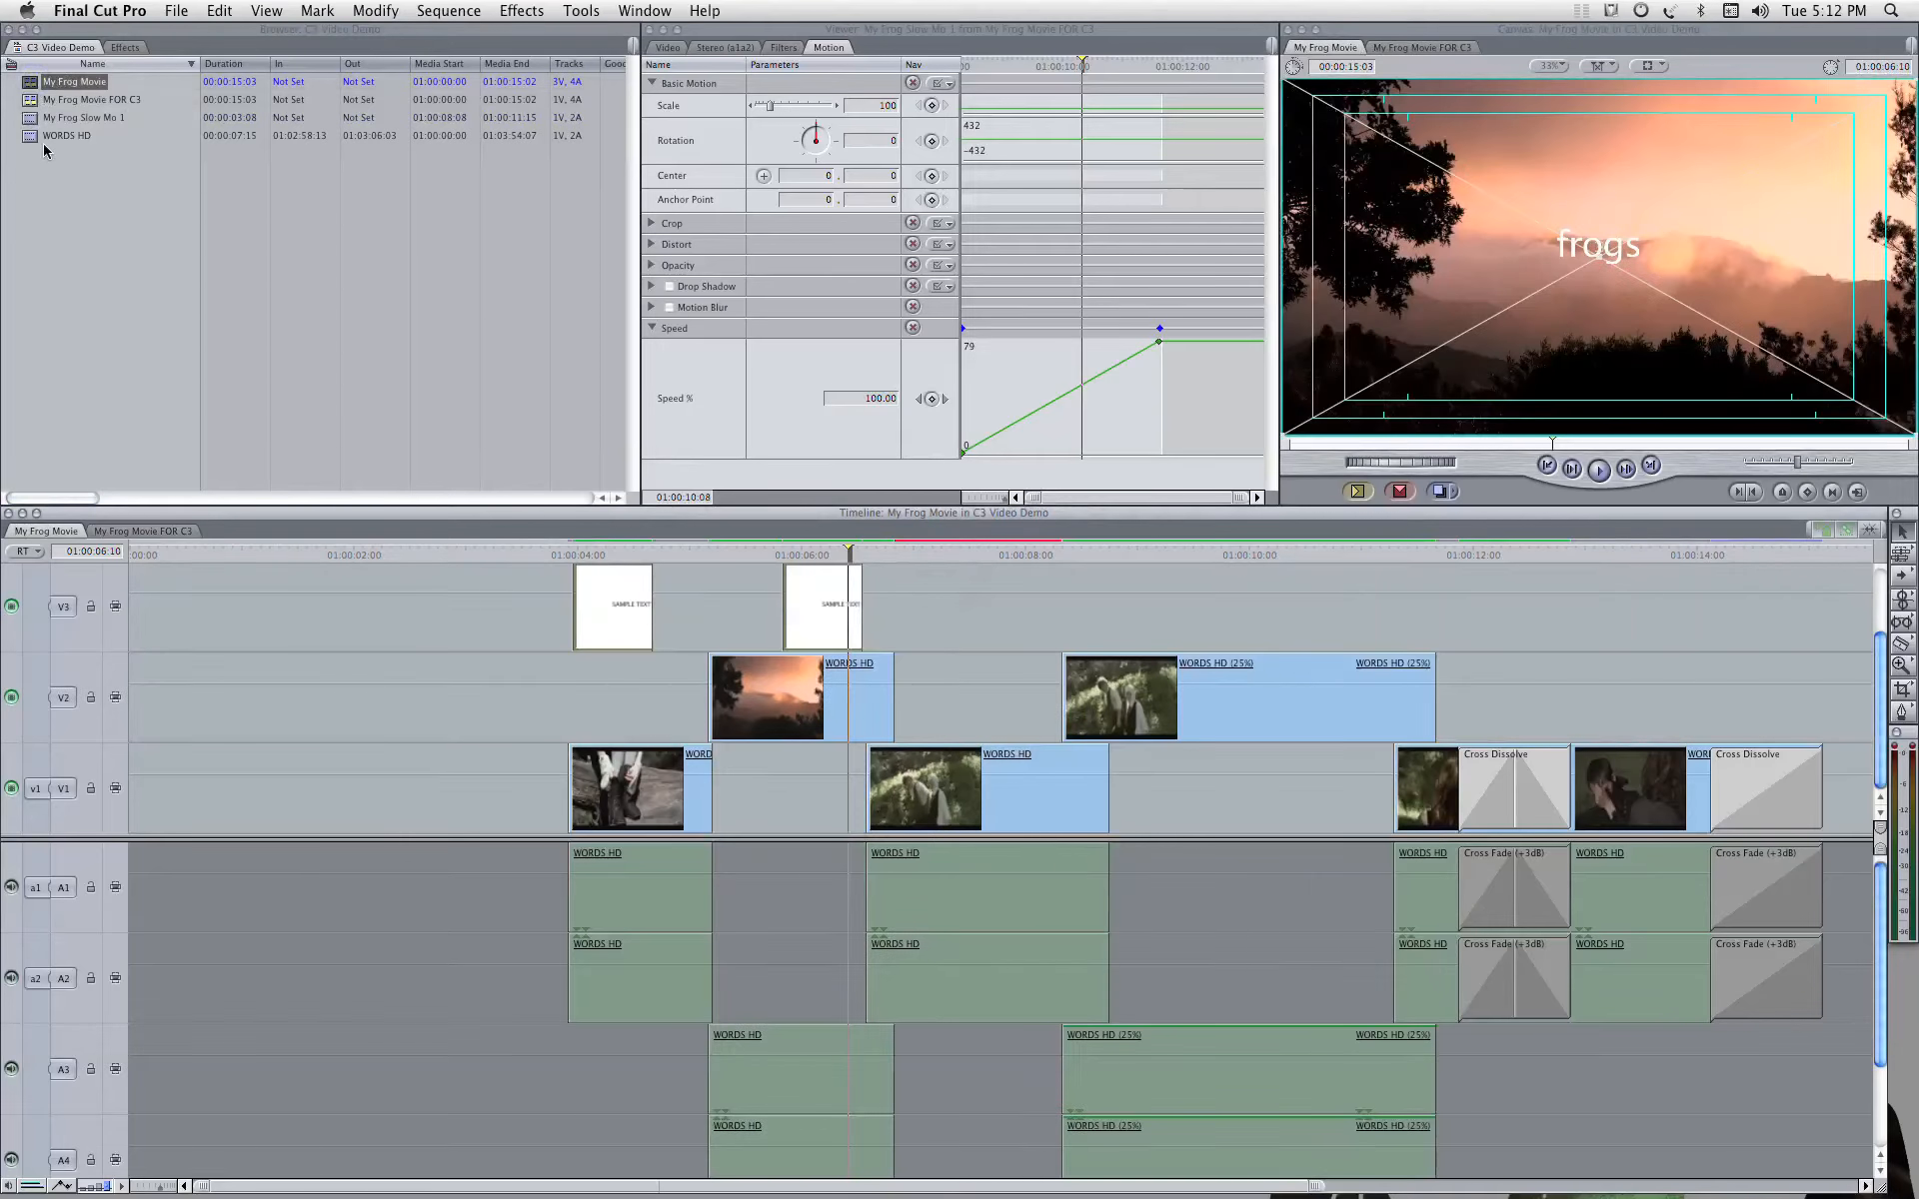
pyautogui.doubleClick(39, 100)
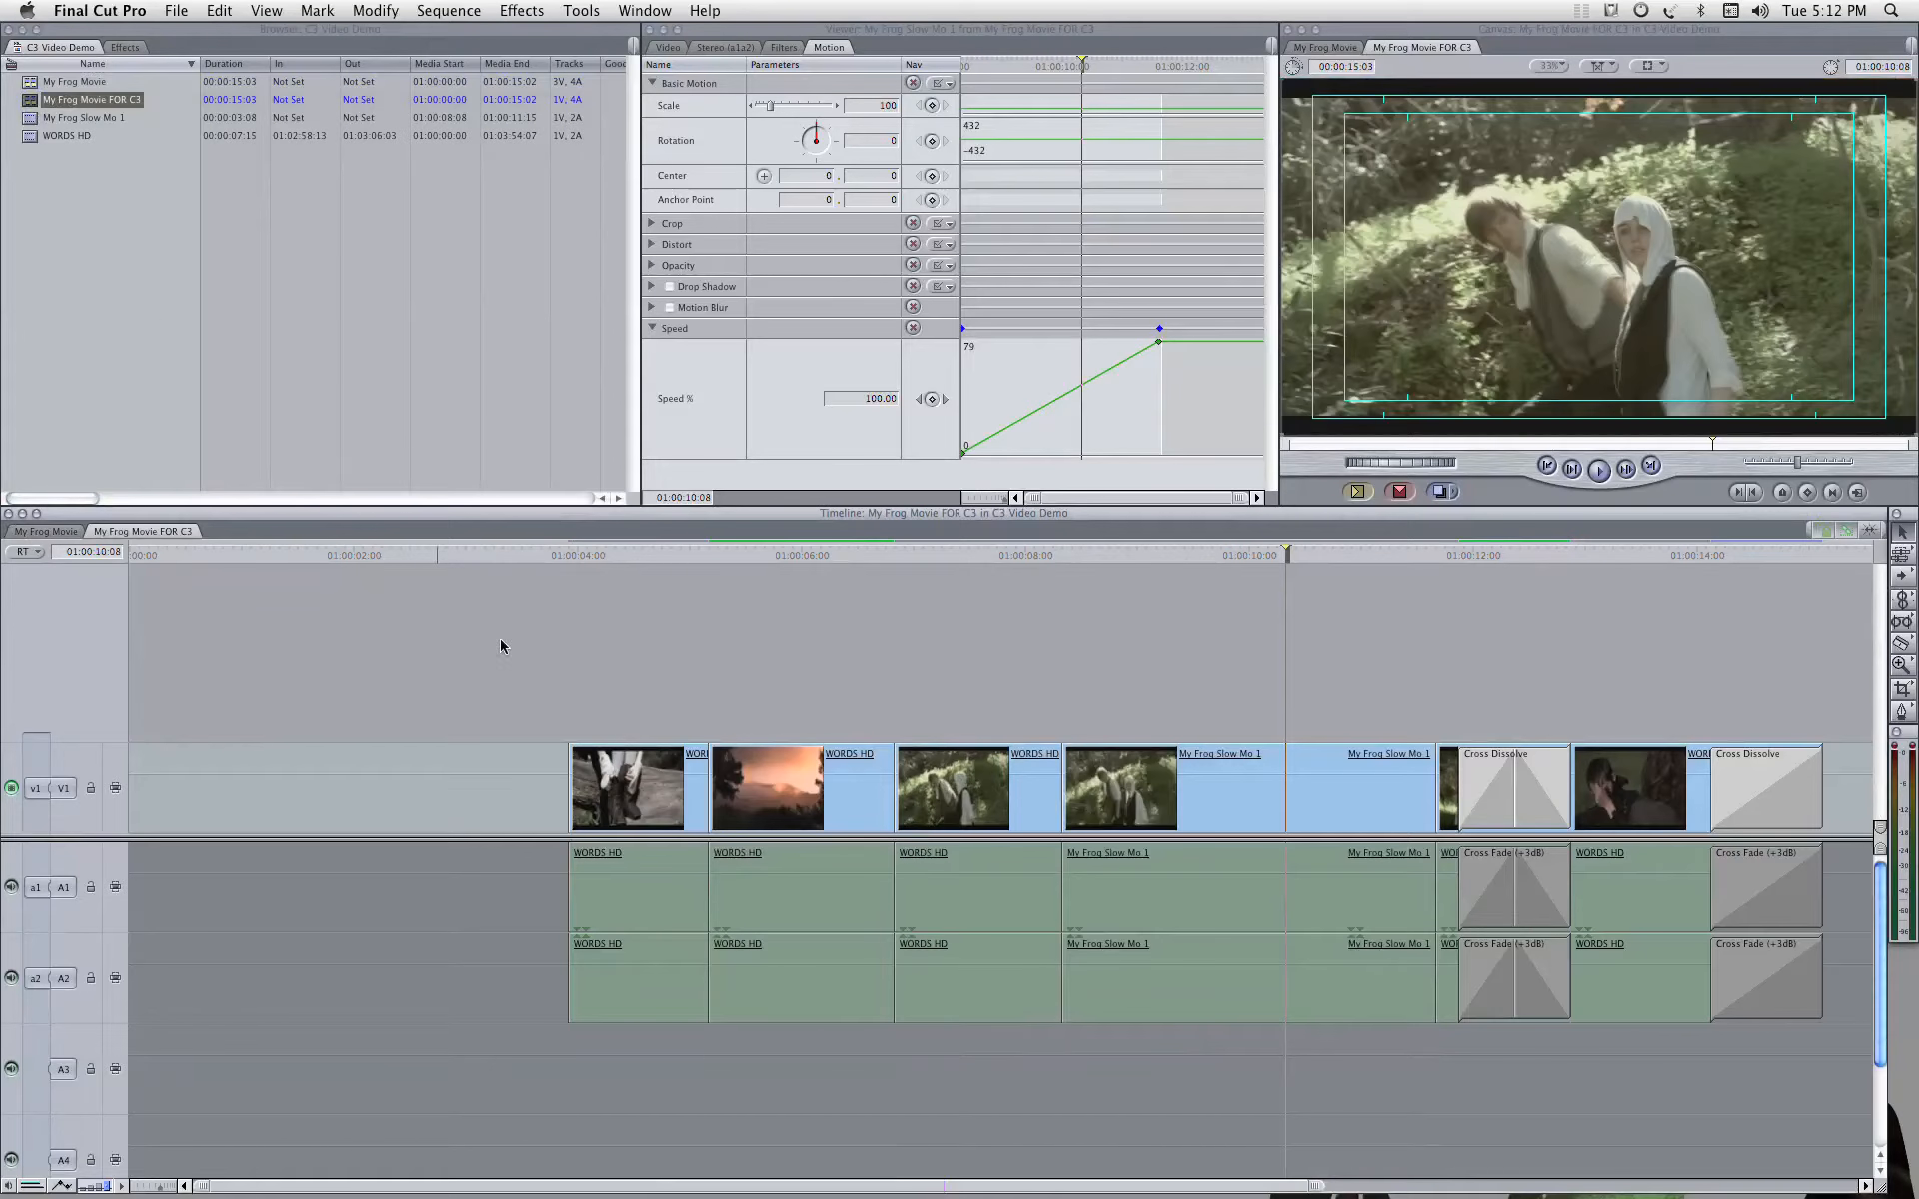
# Step: Open the Media Manager for the My Frog Movie FOR C3 sequence and examine its original and modified media sizes
pyautogui.click(184, 8)
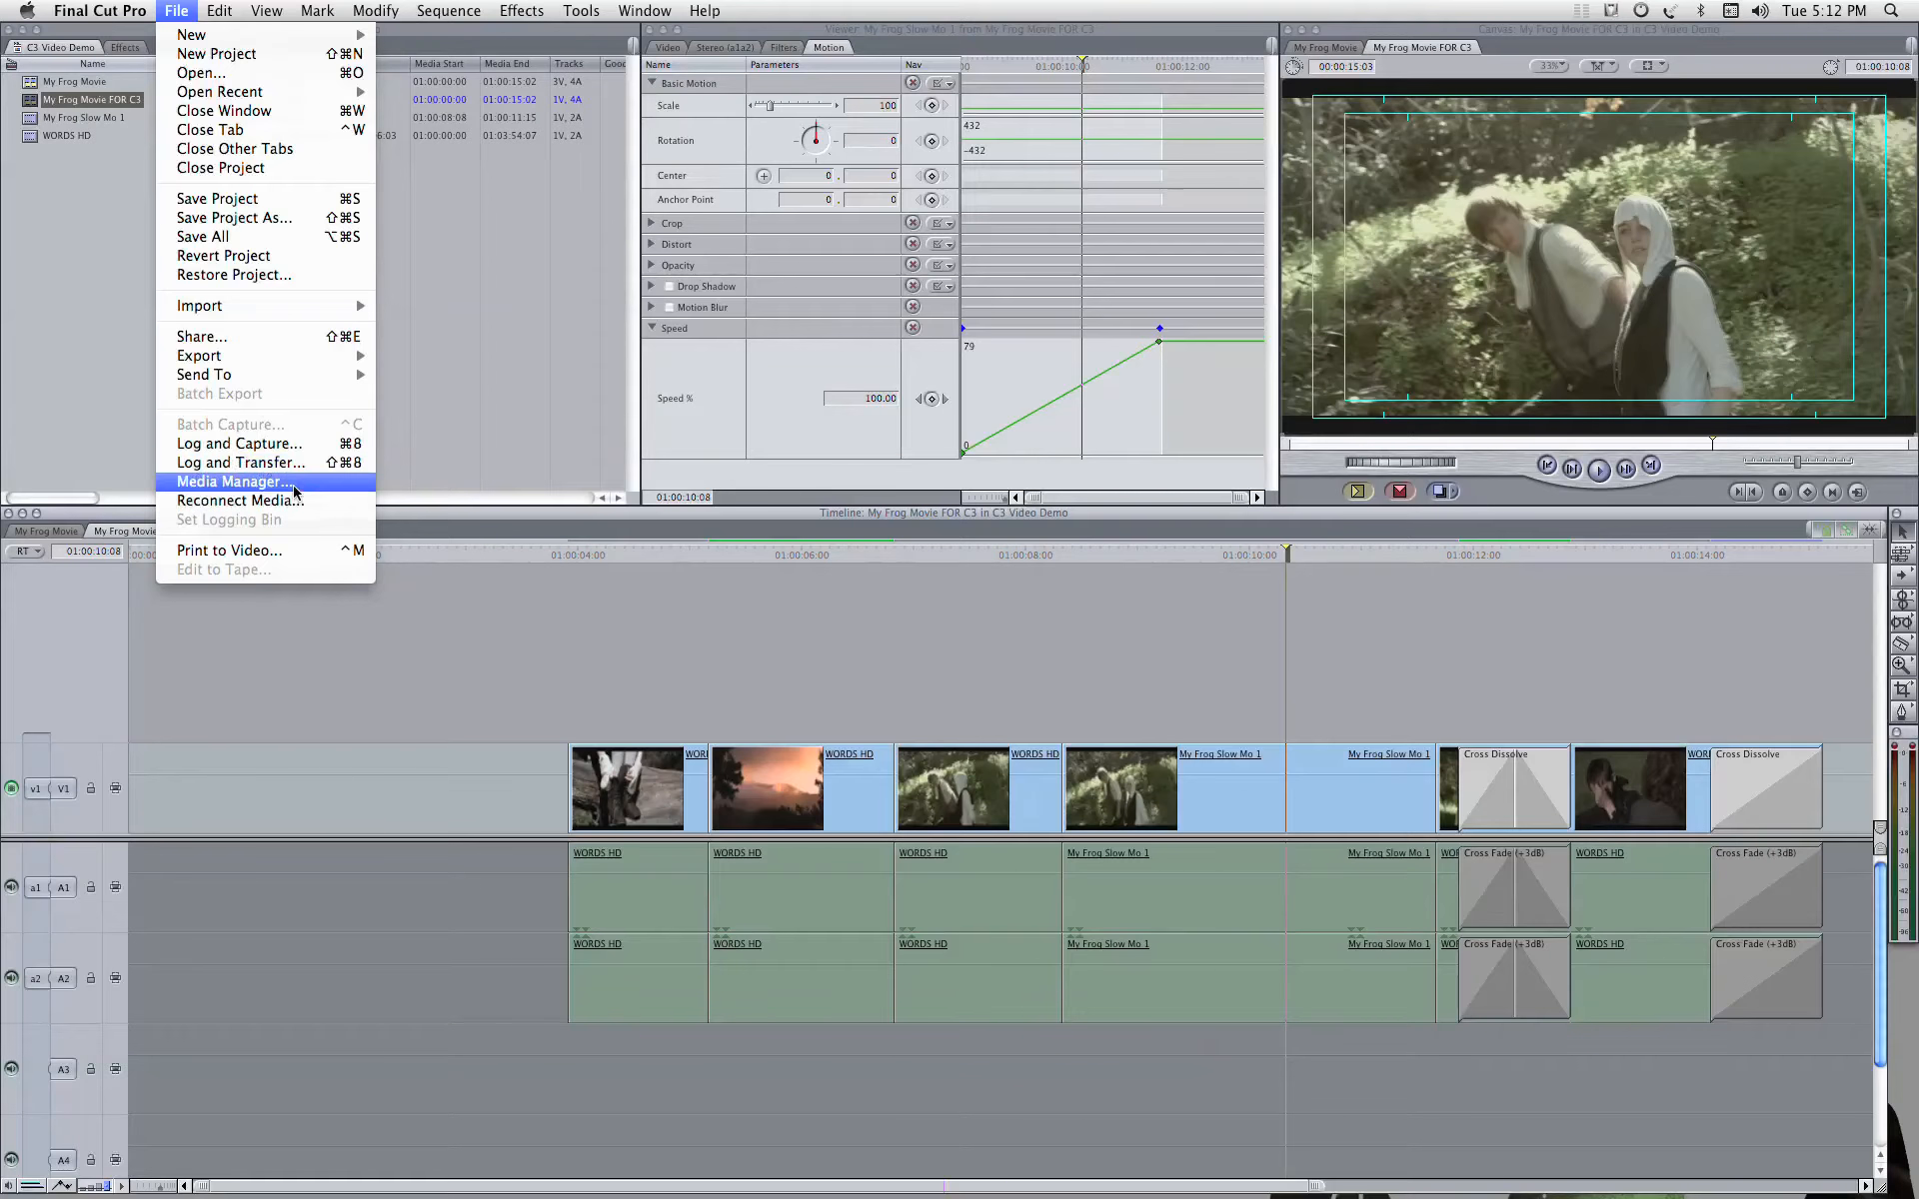
pyautogui.click(232, 481)
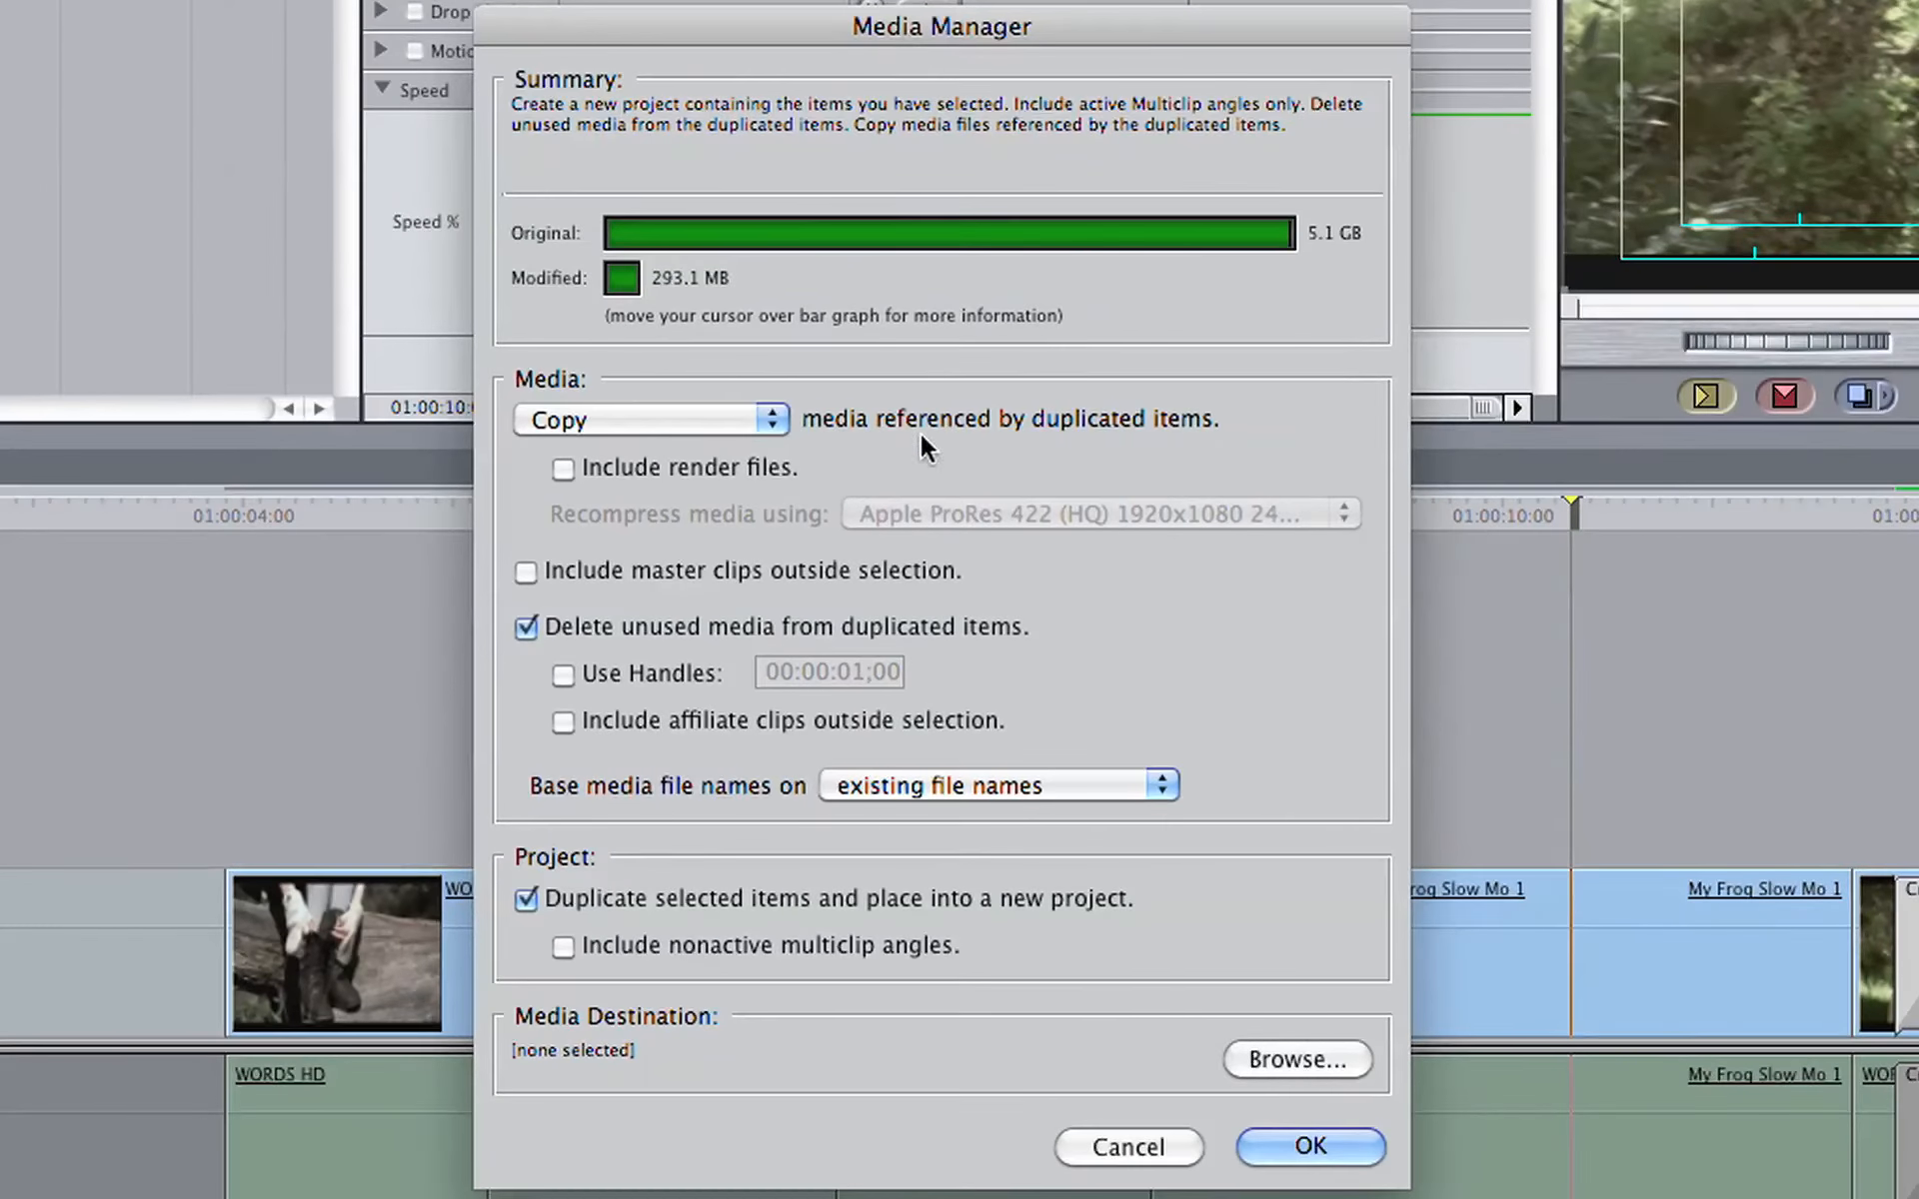
pyautogui.moveTo(987, 242)
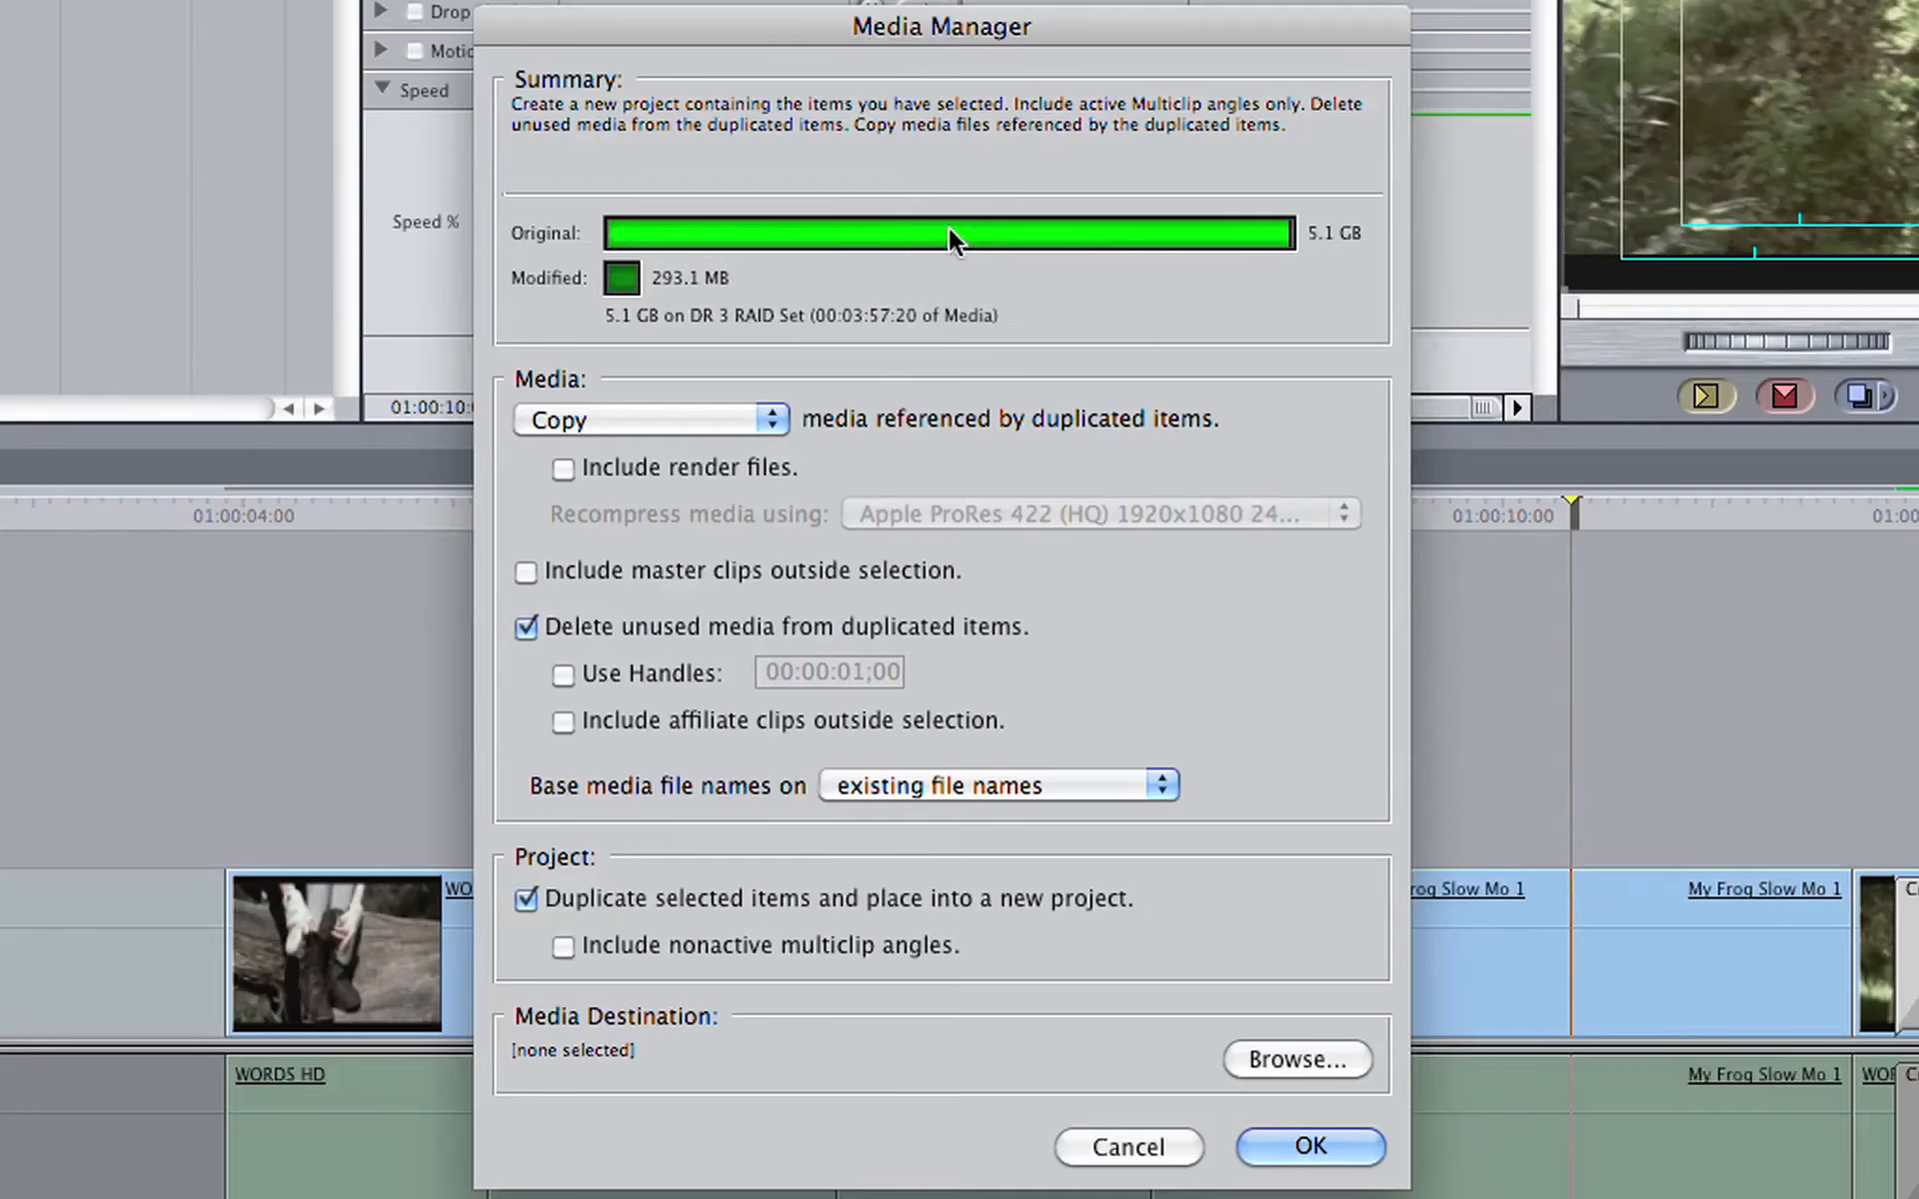
pyautogui.moveTo(635, 278)
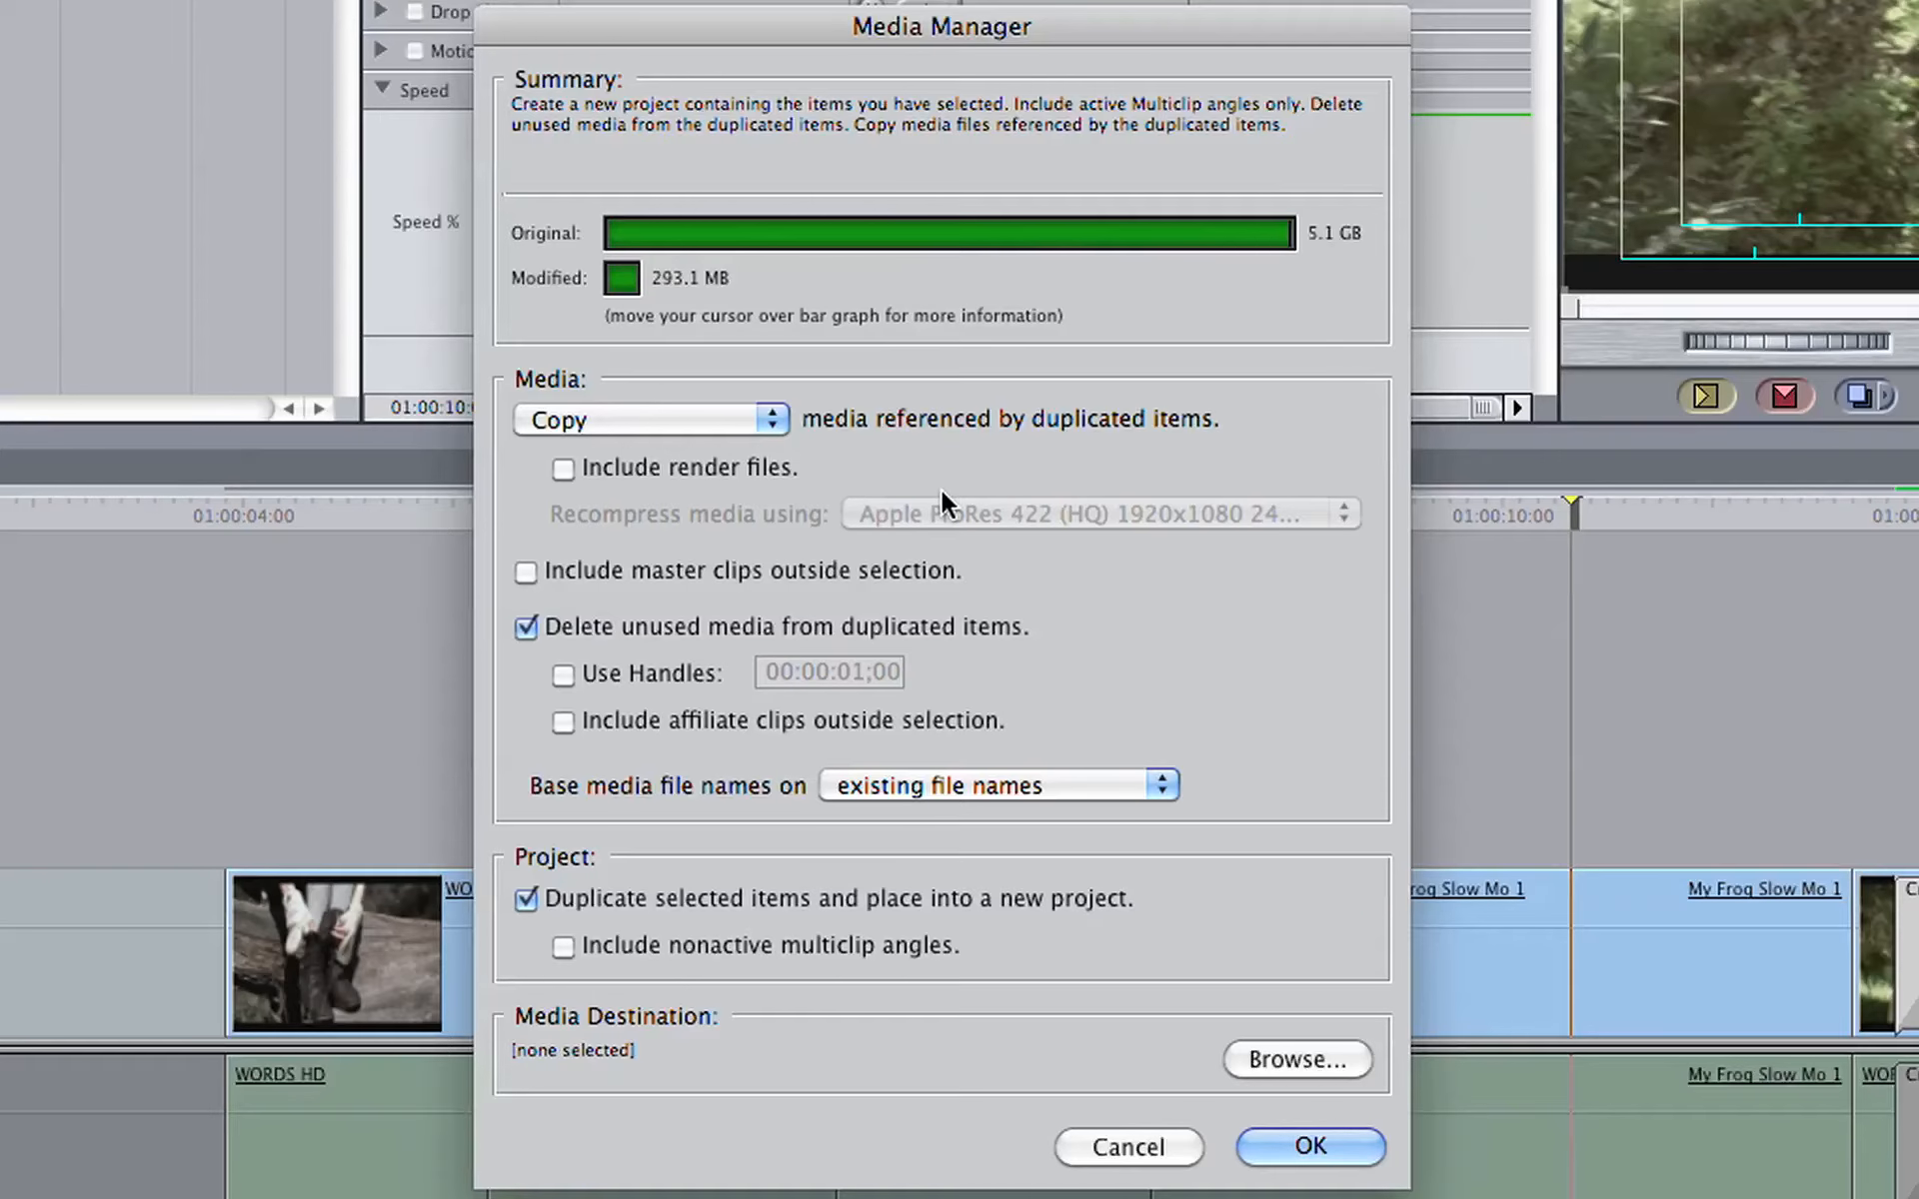
# Step: Try Recompress with Apple ProRes 422 (HQ) for the referenced media, and set the media handling back to Copy
pyautogui.click(771, 416)
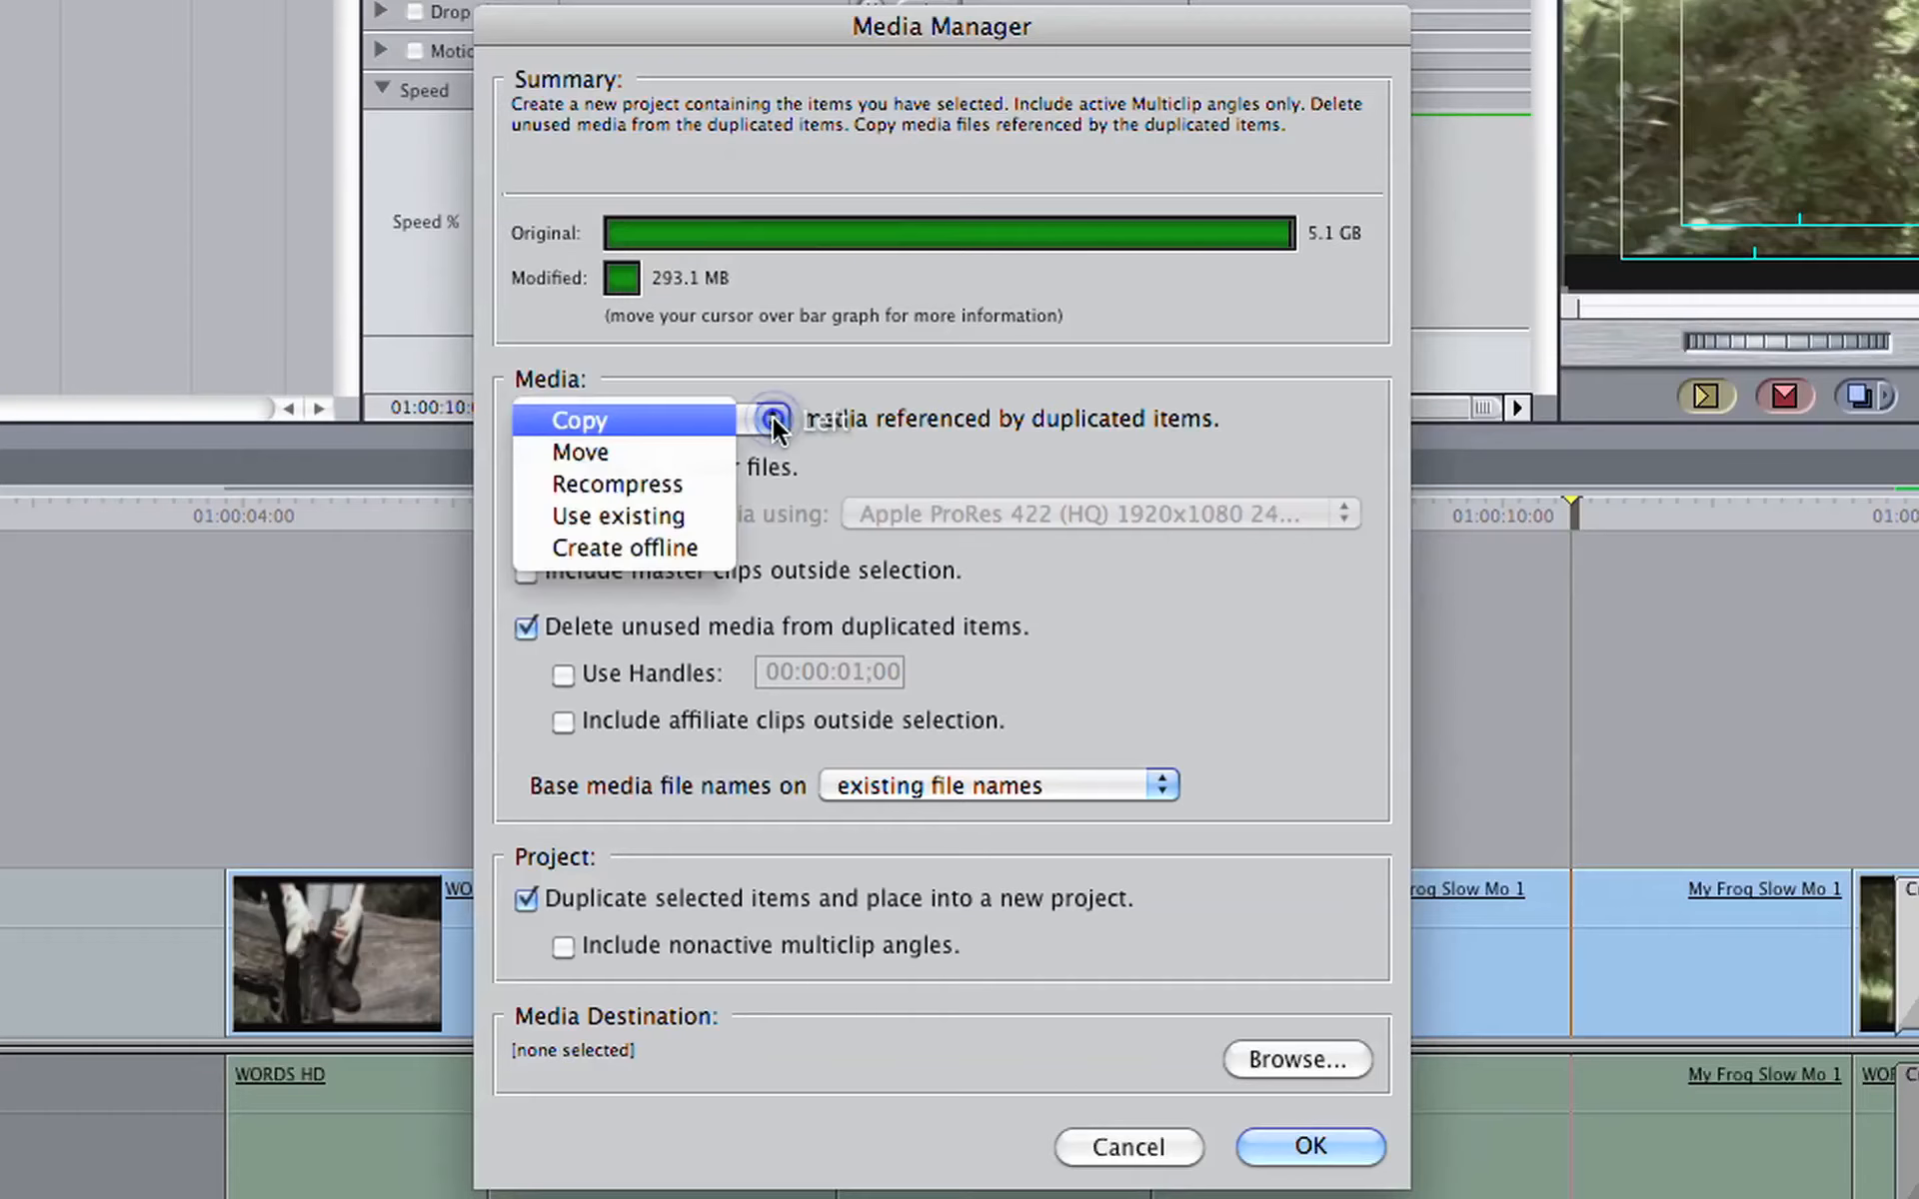
pyautogui.click(712, 470)
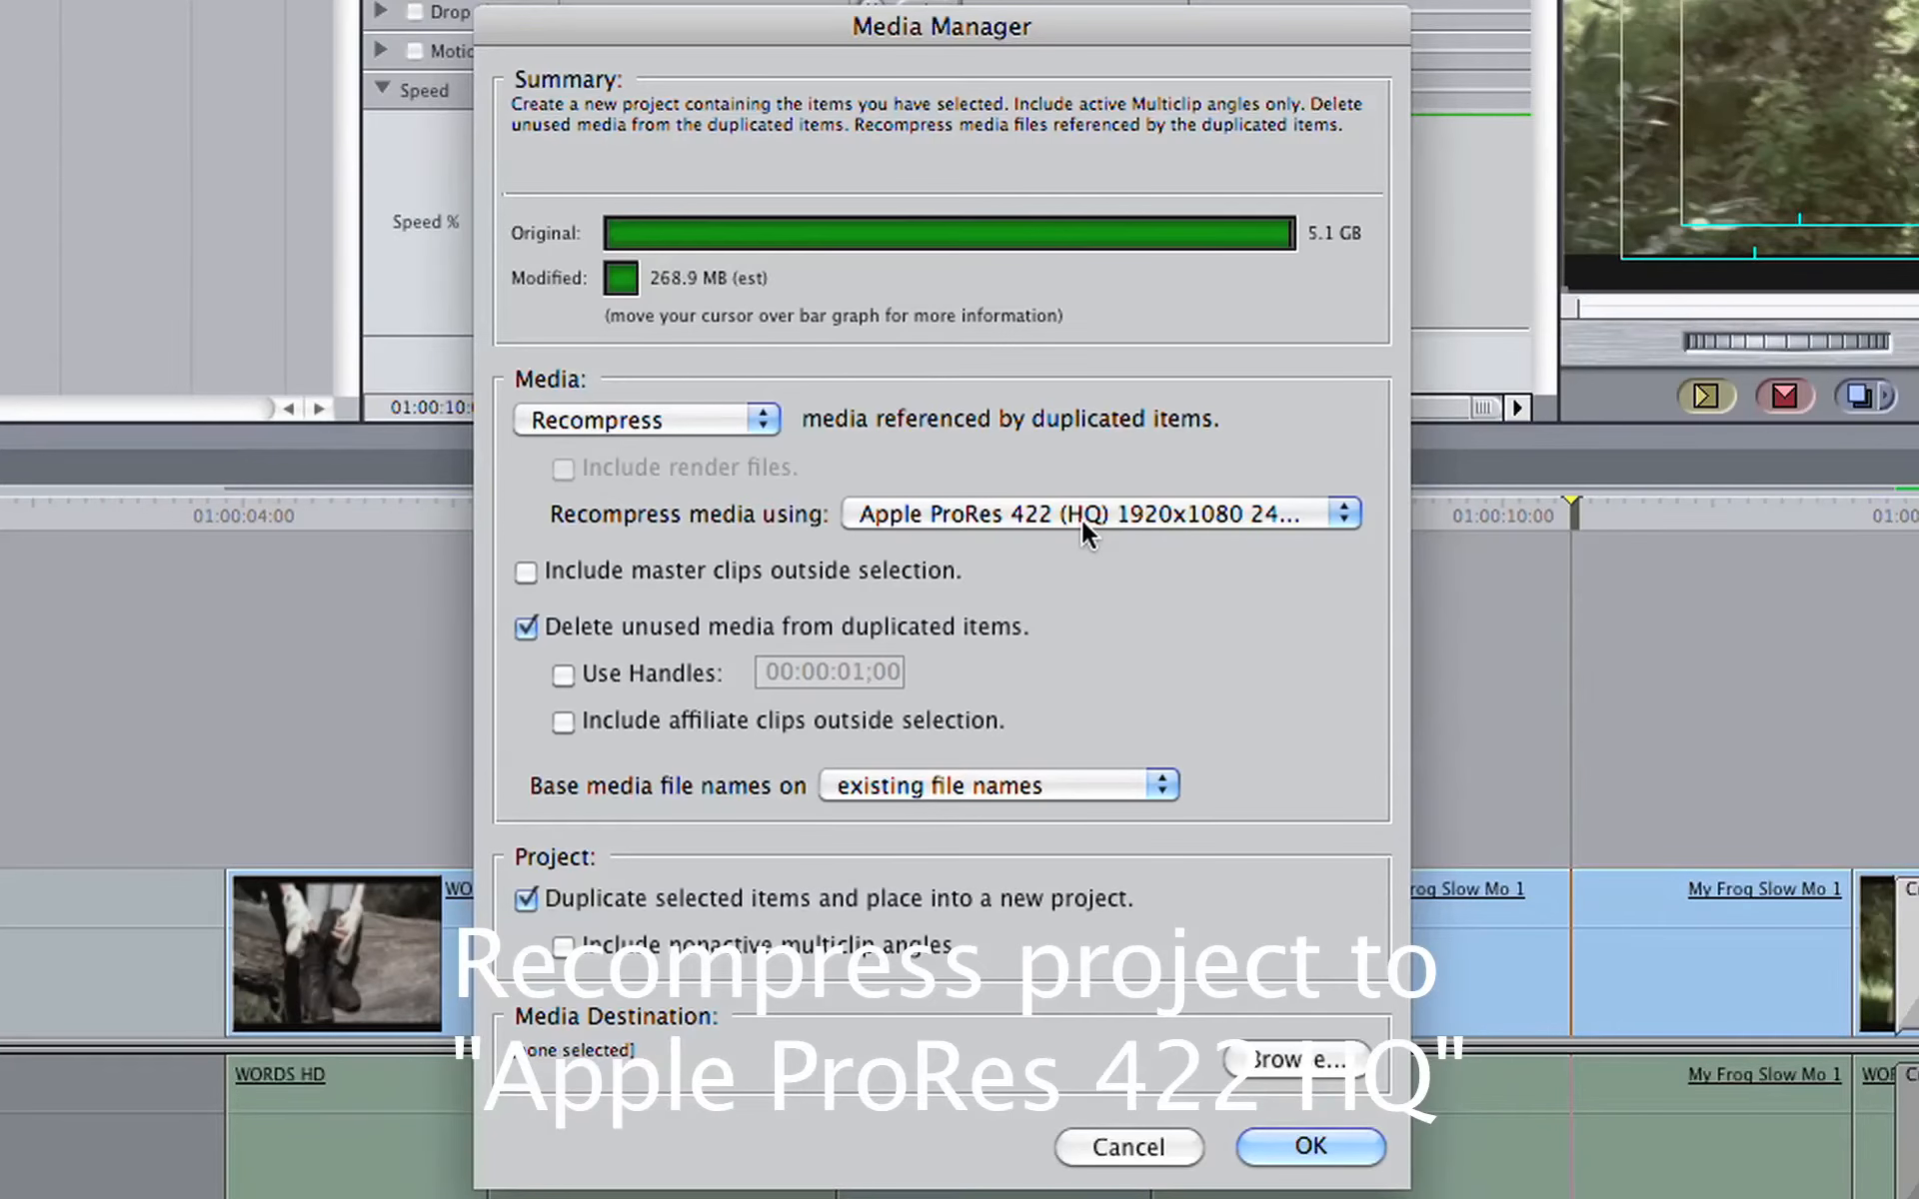
pyautogui.click(748, 413)
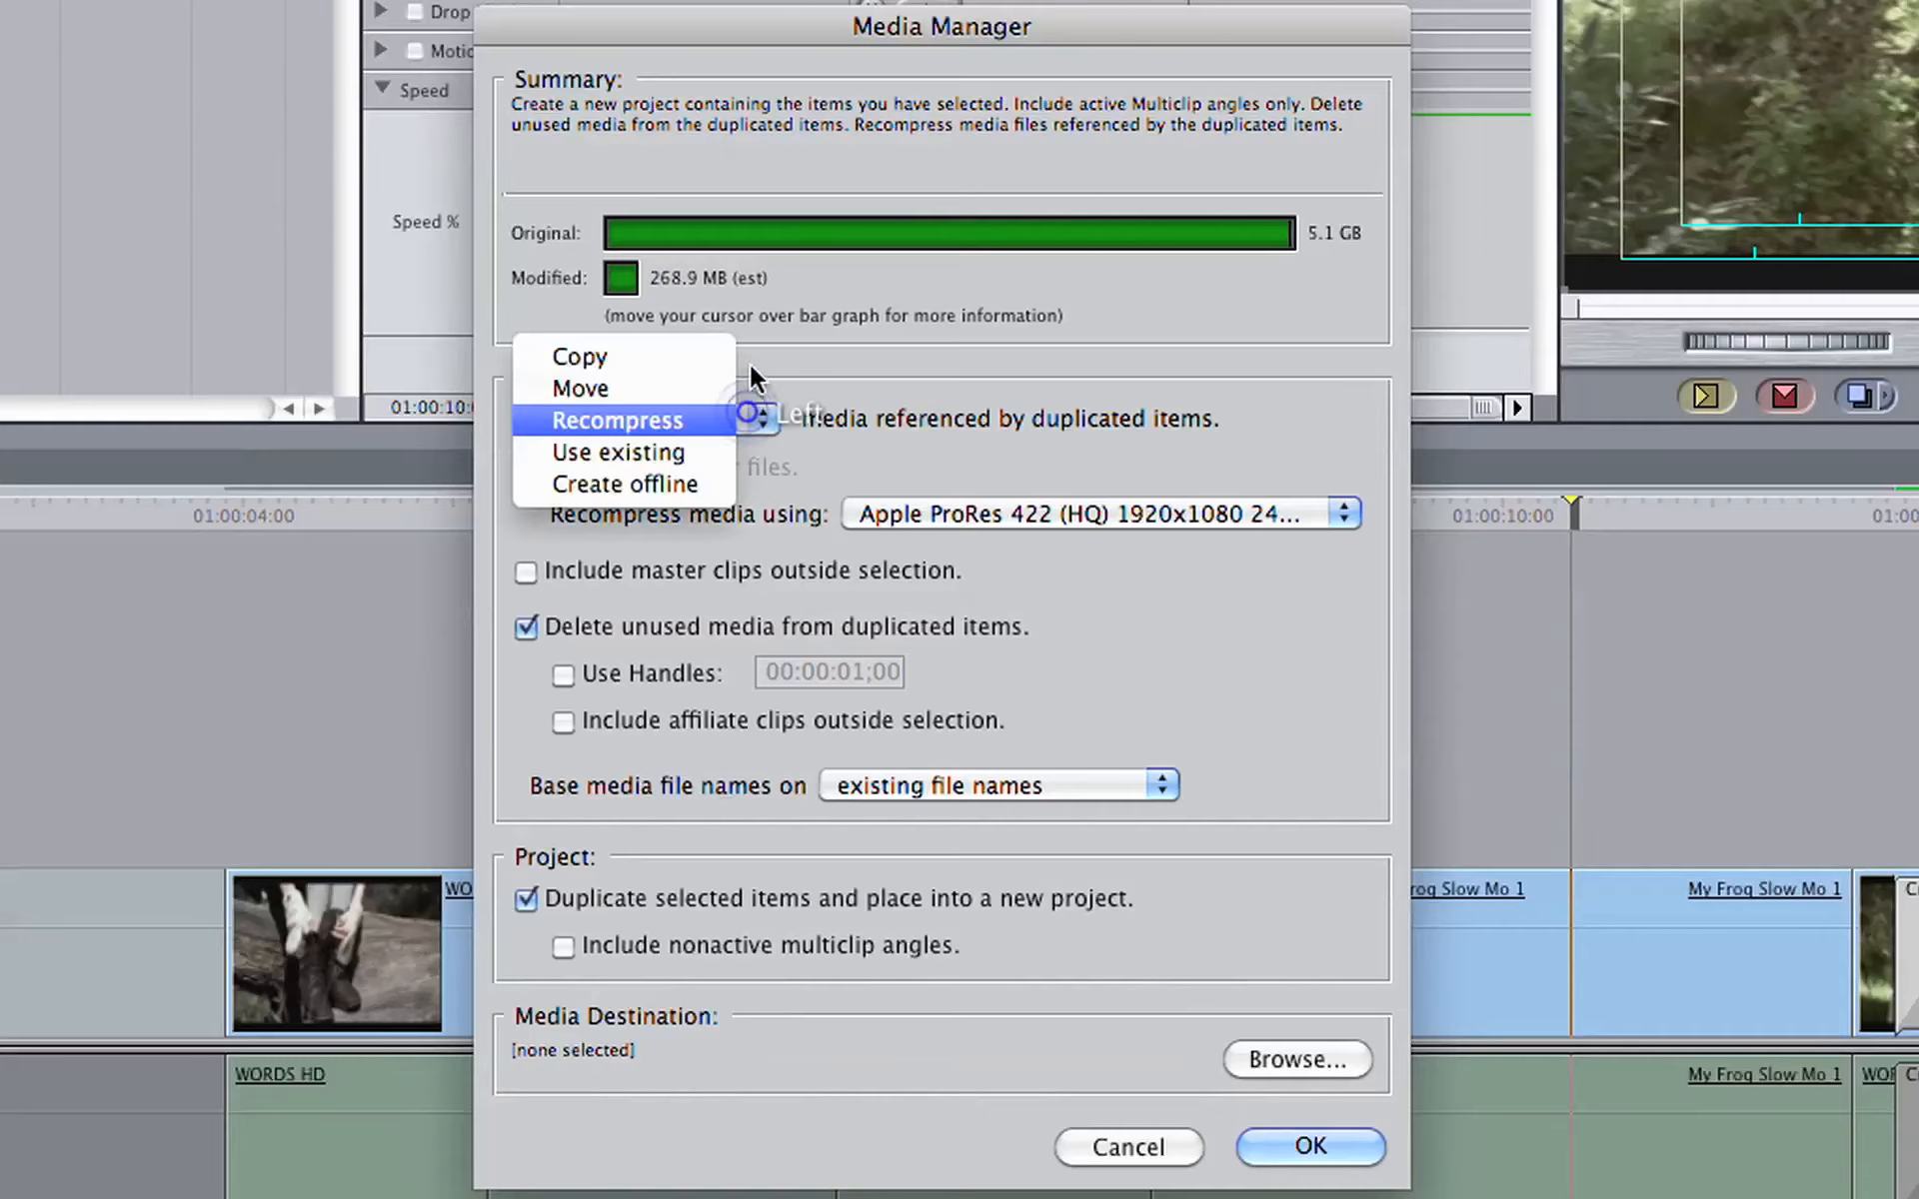
pyautogui.click(679, 357)
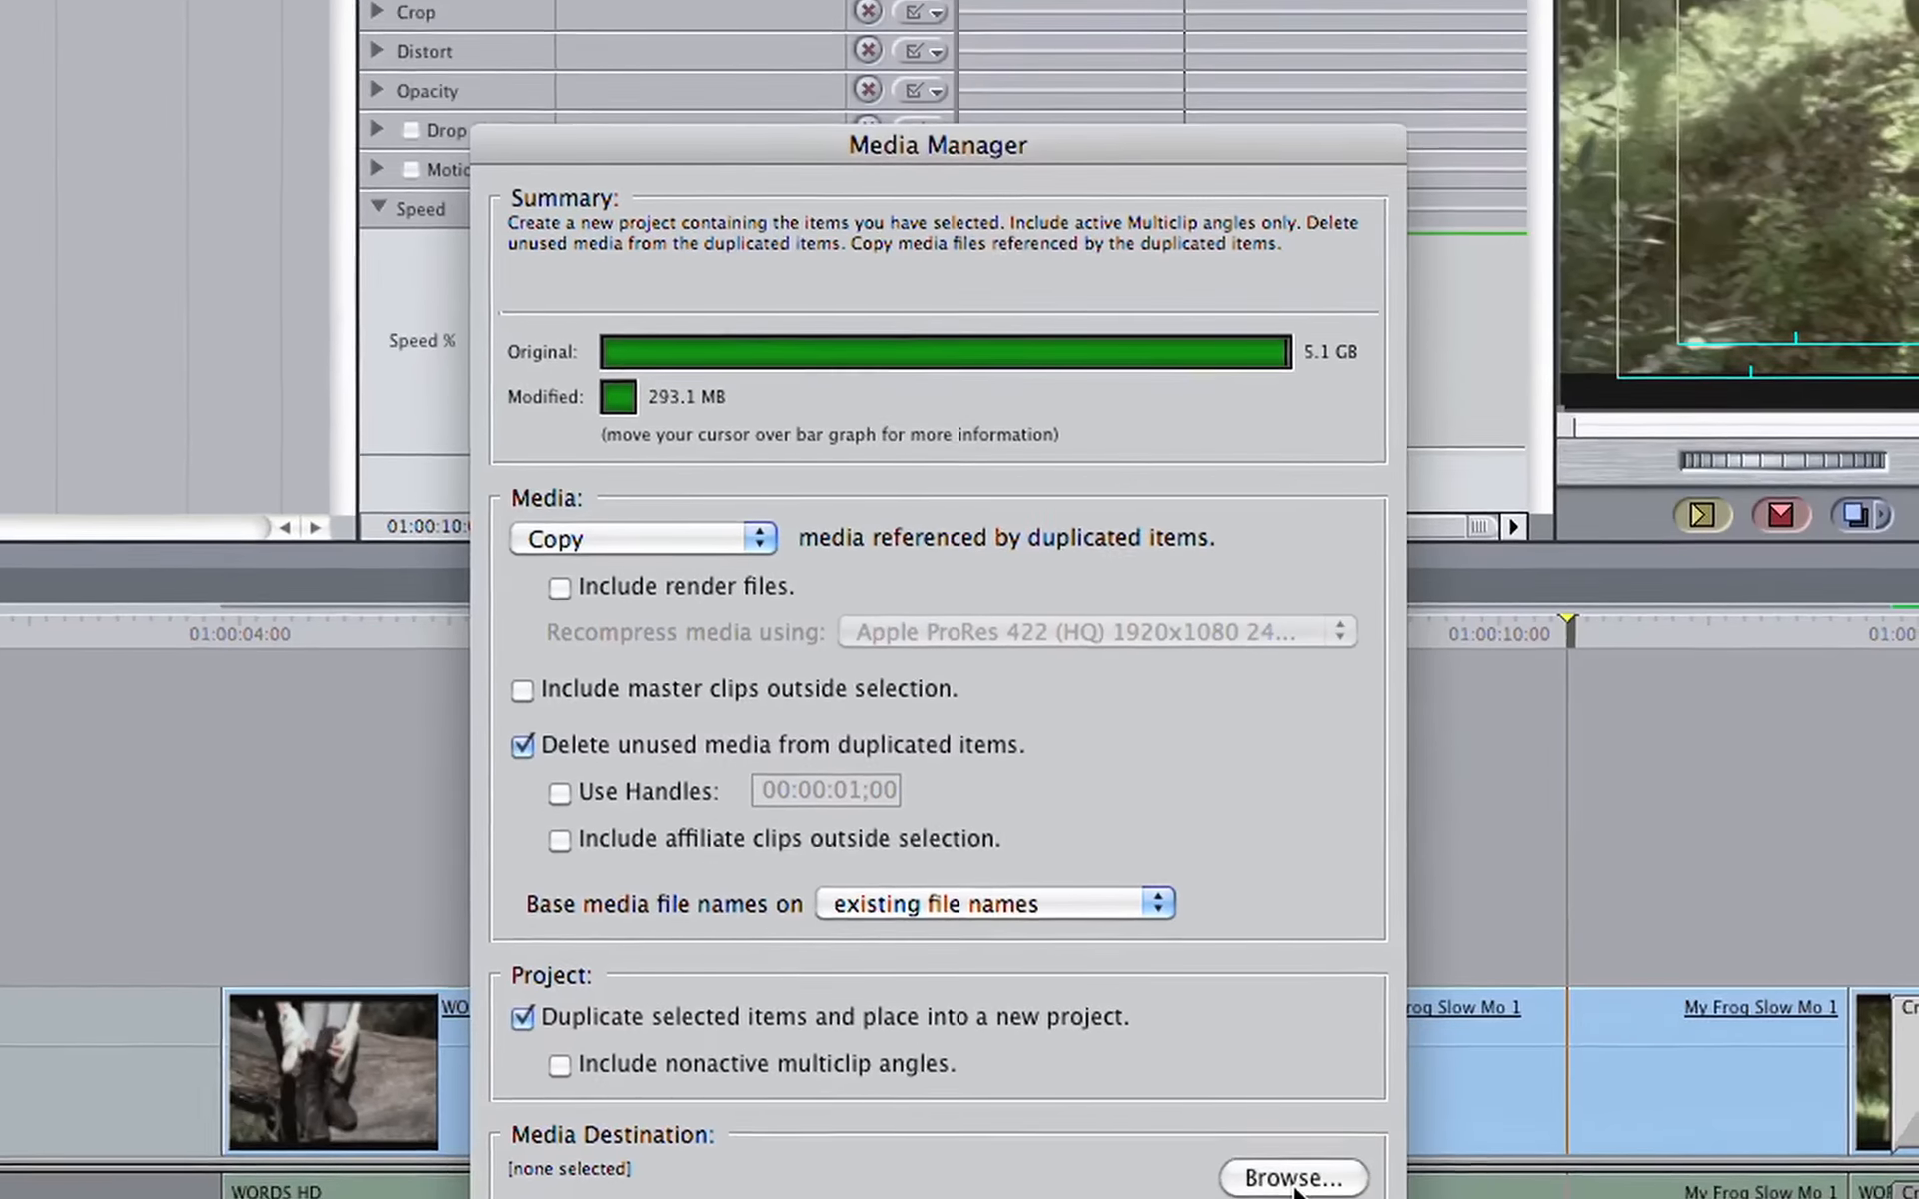
# Step: Create a folder named C3 on the Chuck Mini 500 drive, set it as the media destination and run the Media Manager
pyautogui.click(1295, 1182)
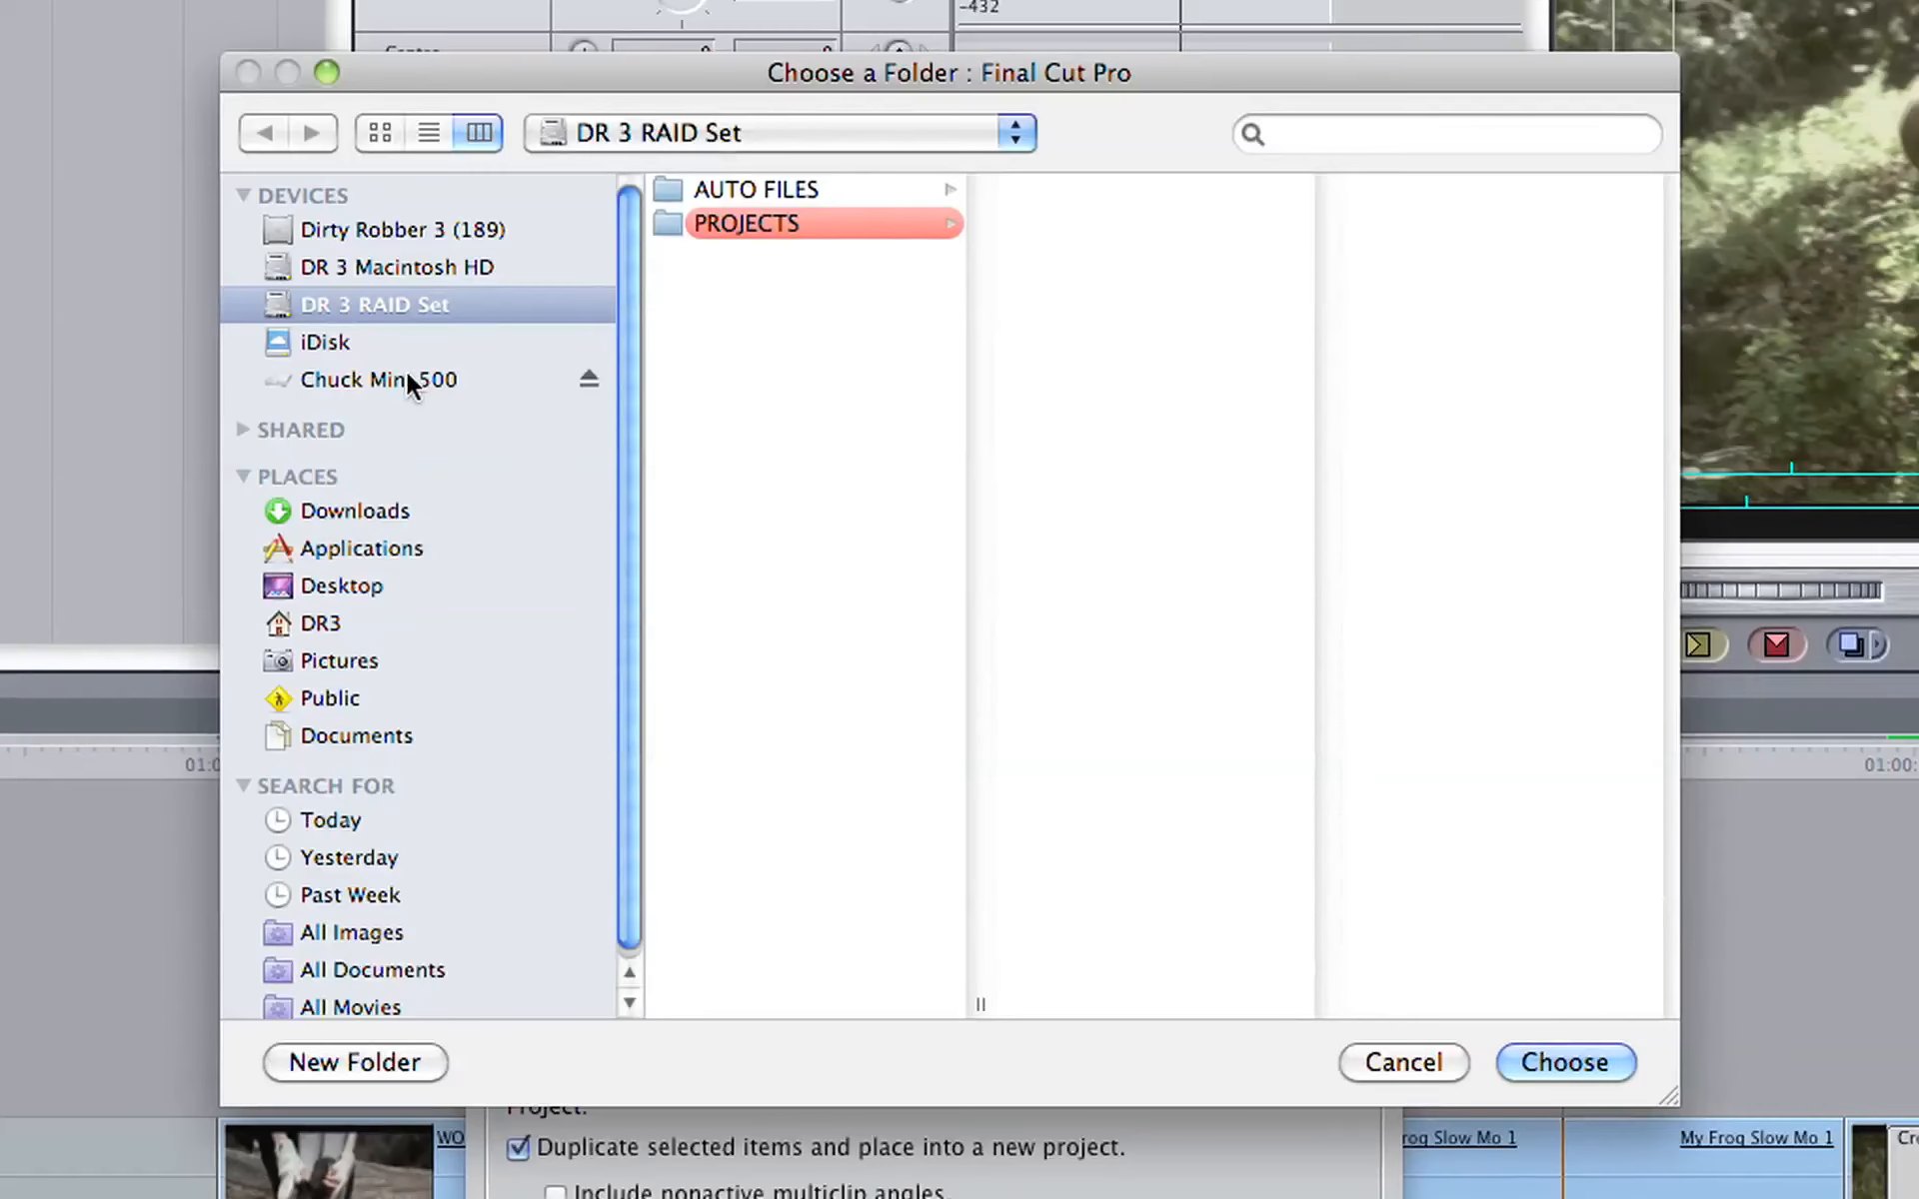
pyautogui.click(377, 381)
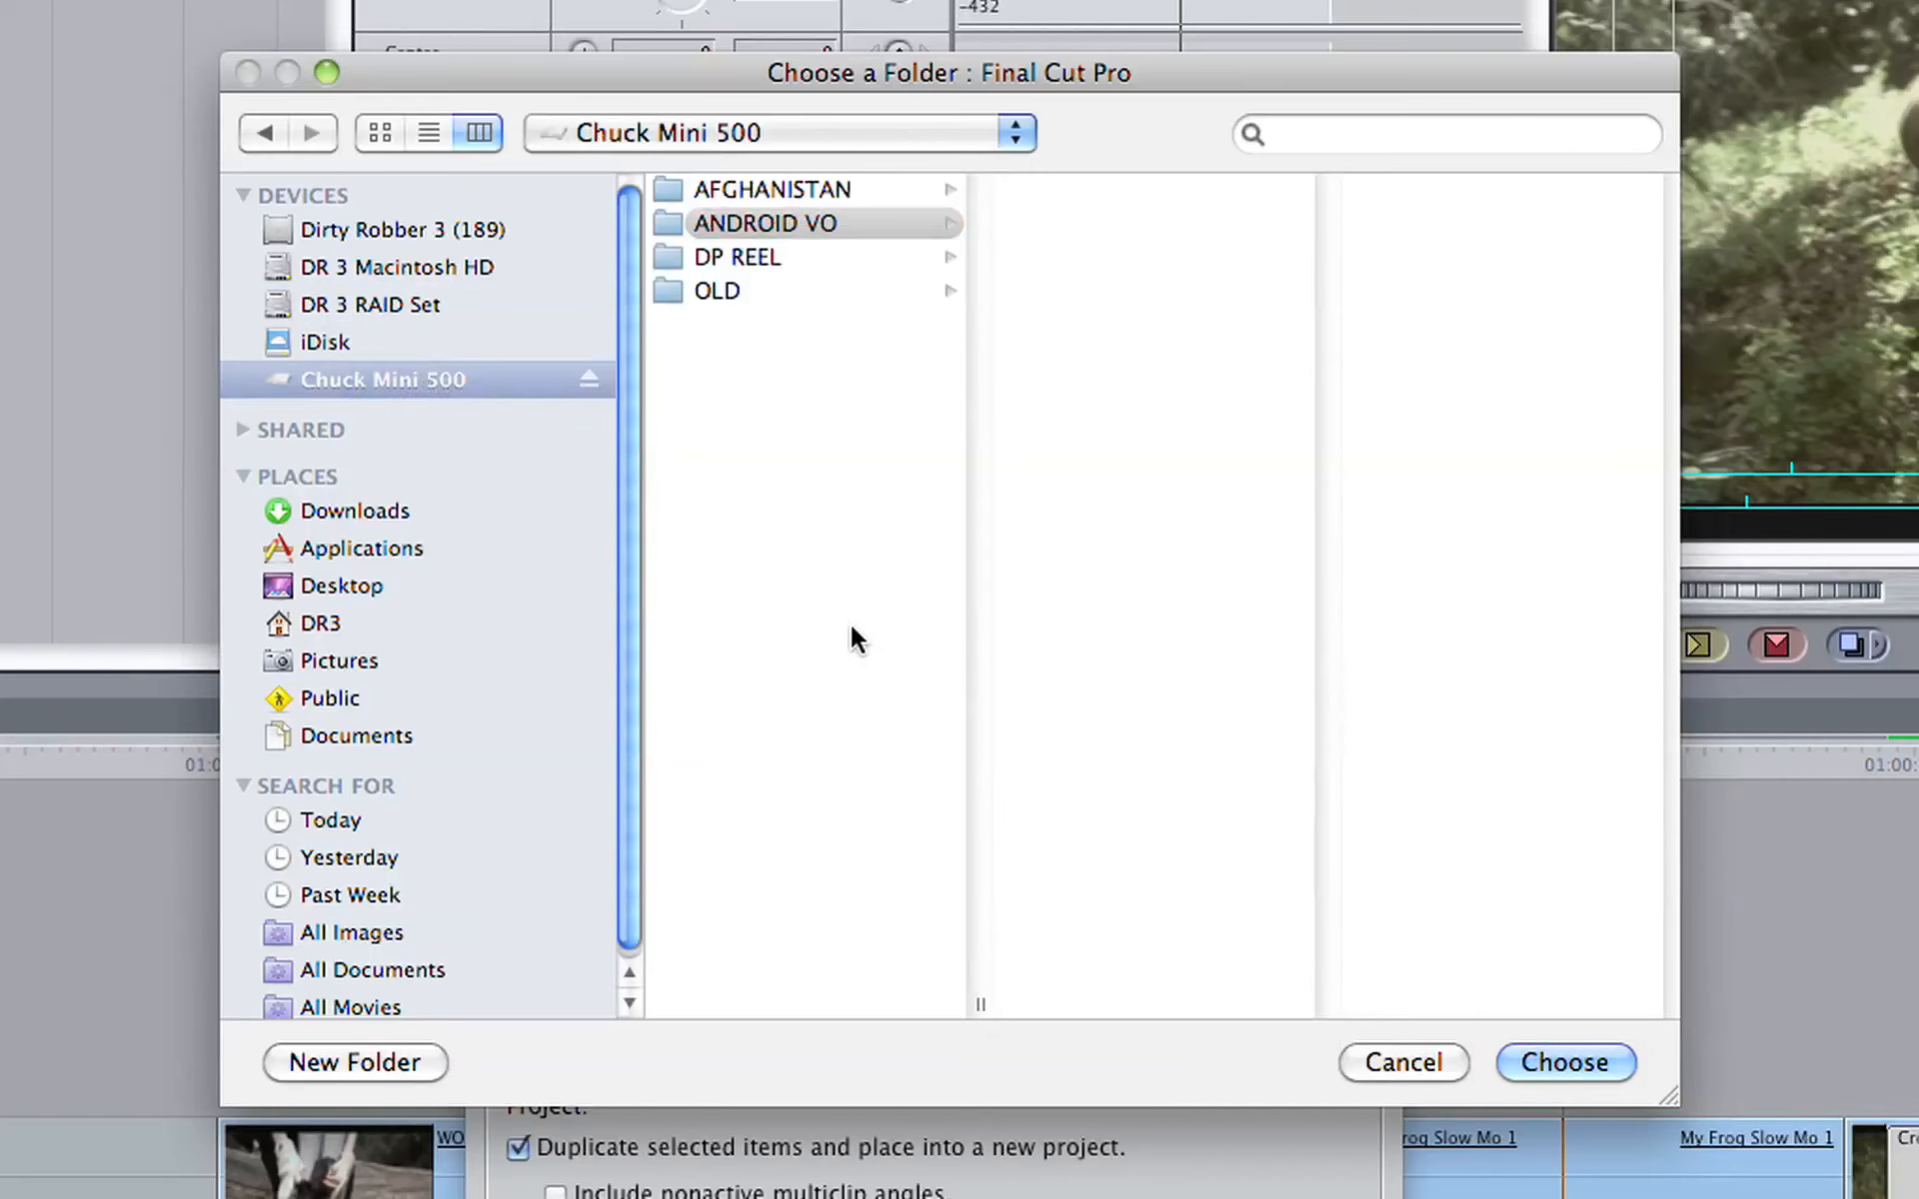
pyautogui.press('super+shift+n')
pyautogui.write('C3')
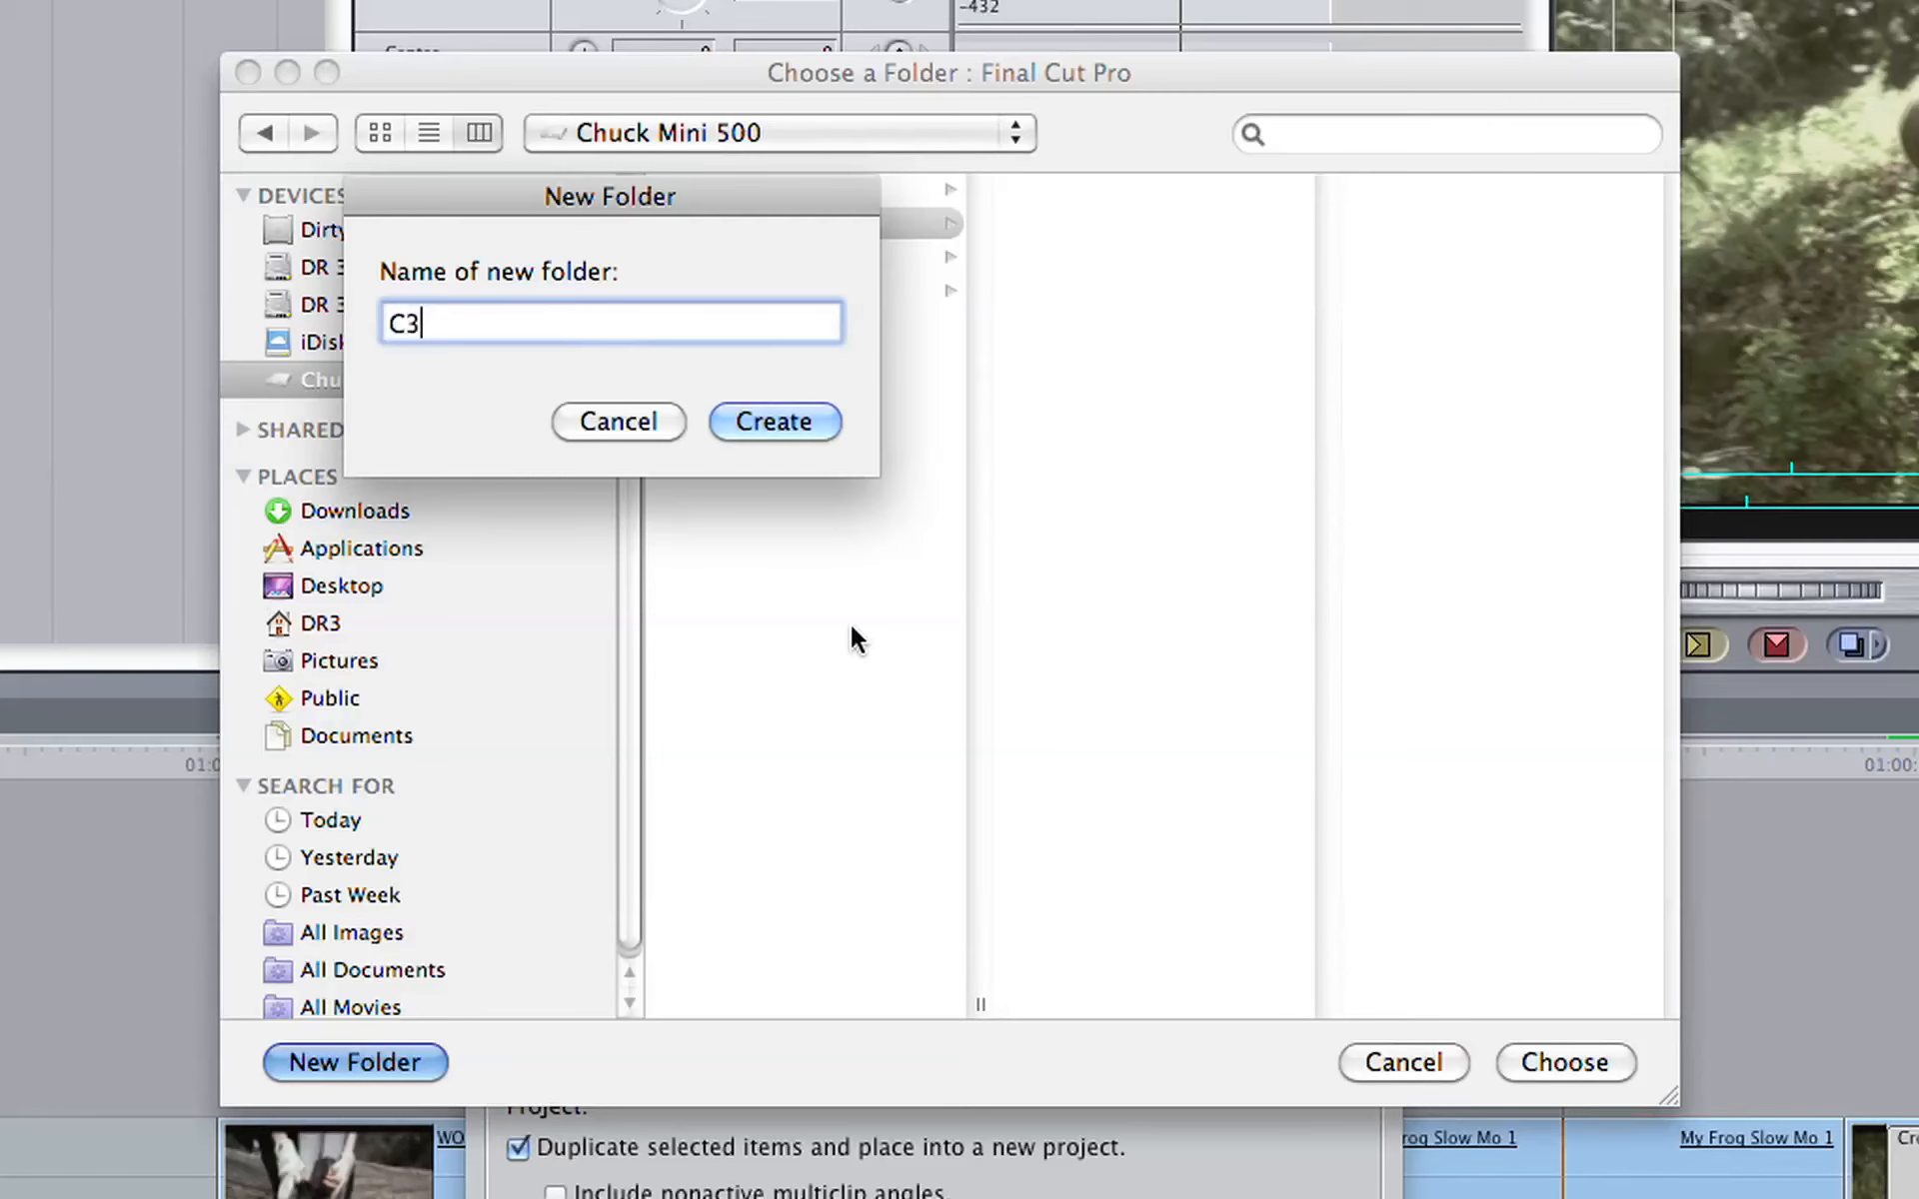
pyautogui.click(818, 438)
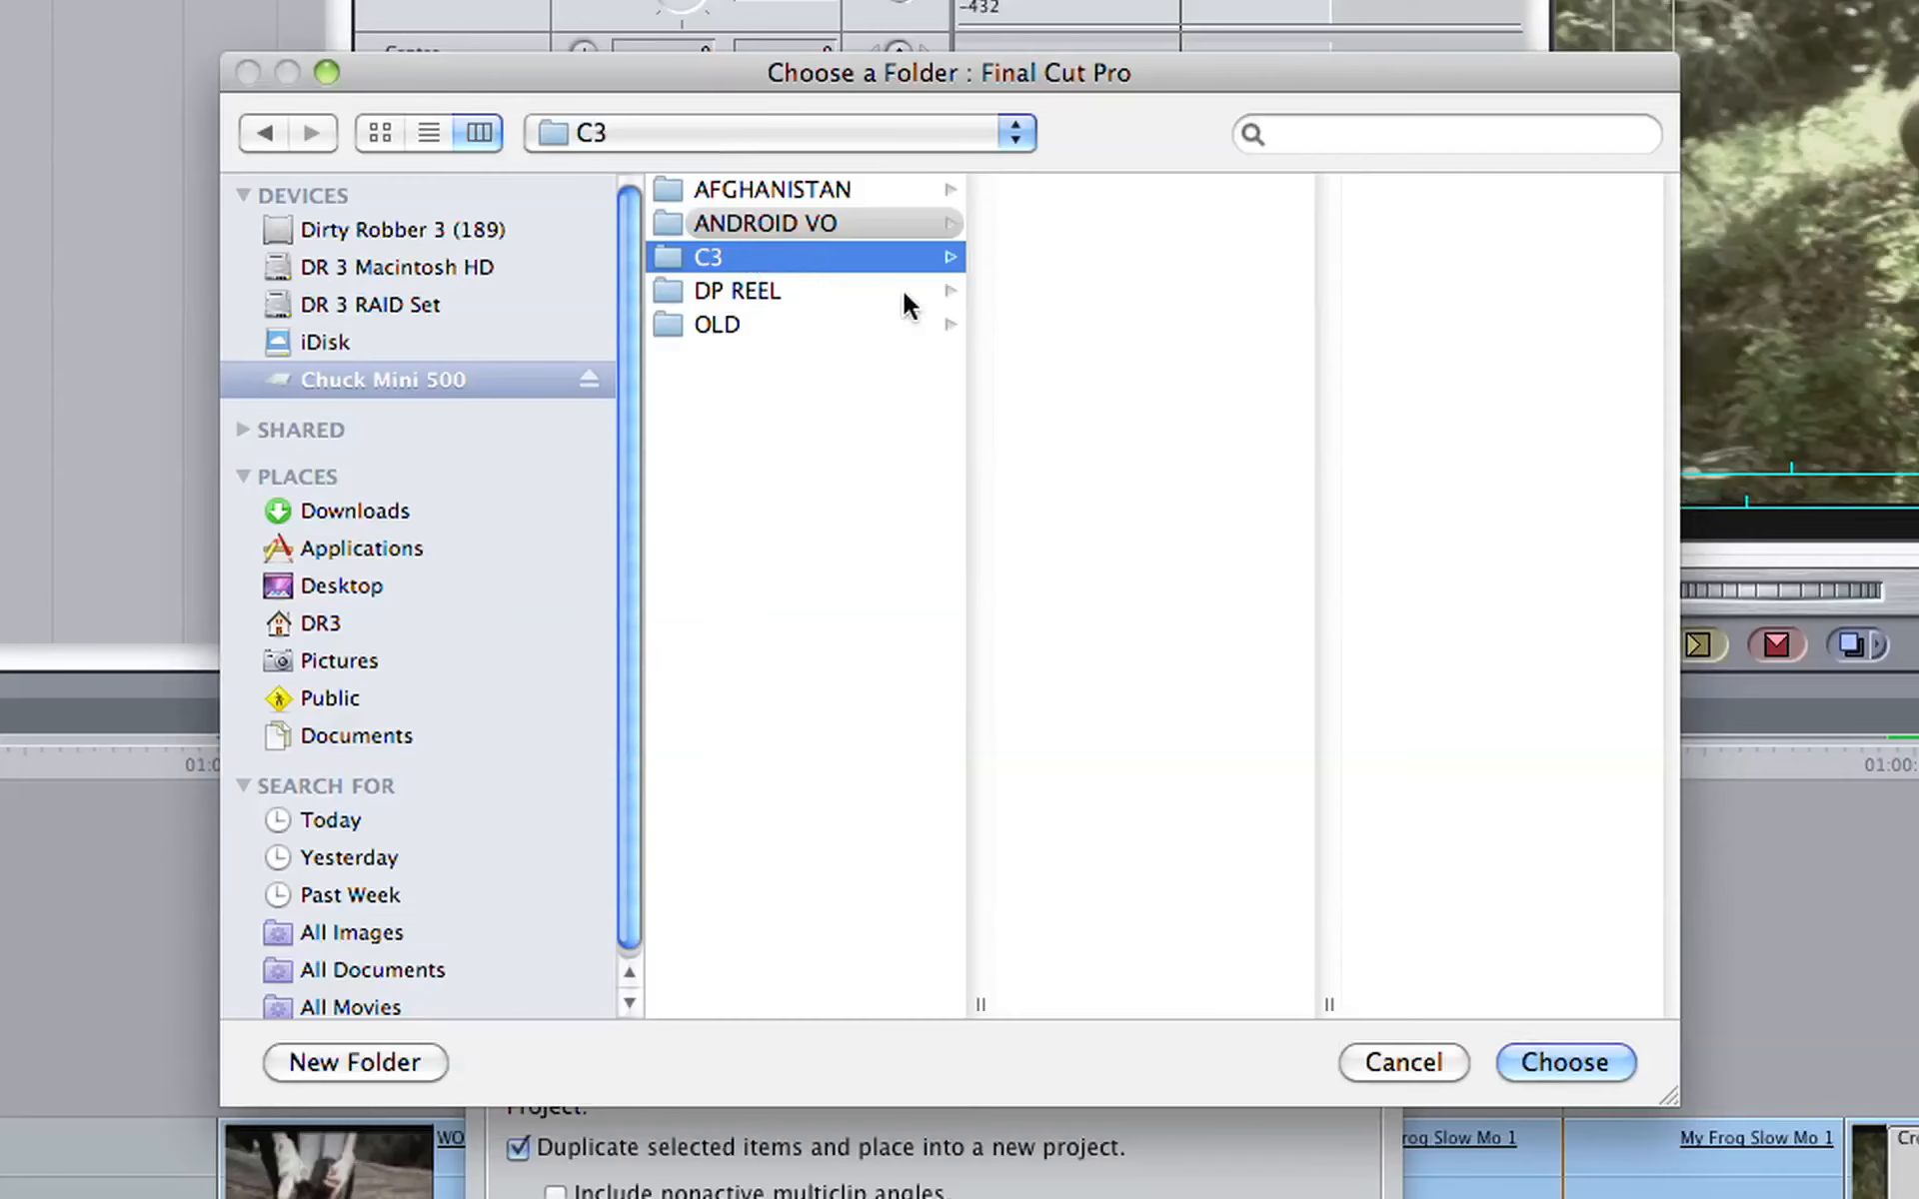
pyautogui.click(1545, 1060)
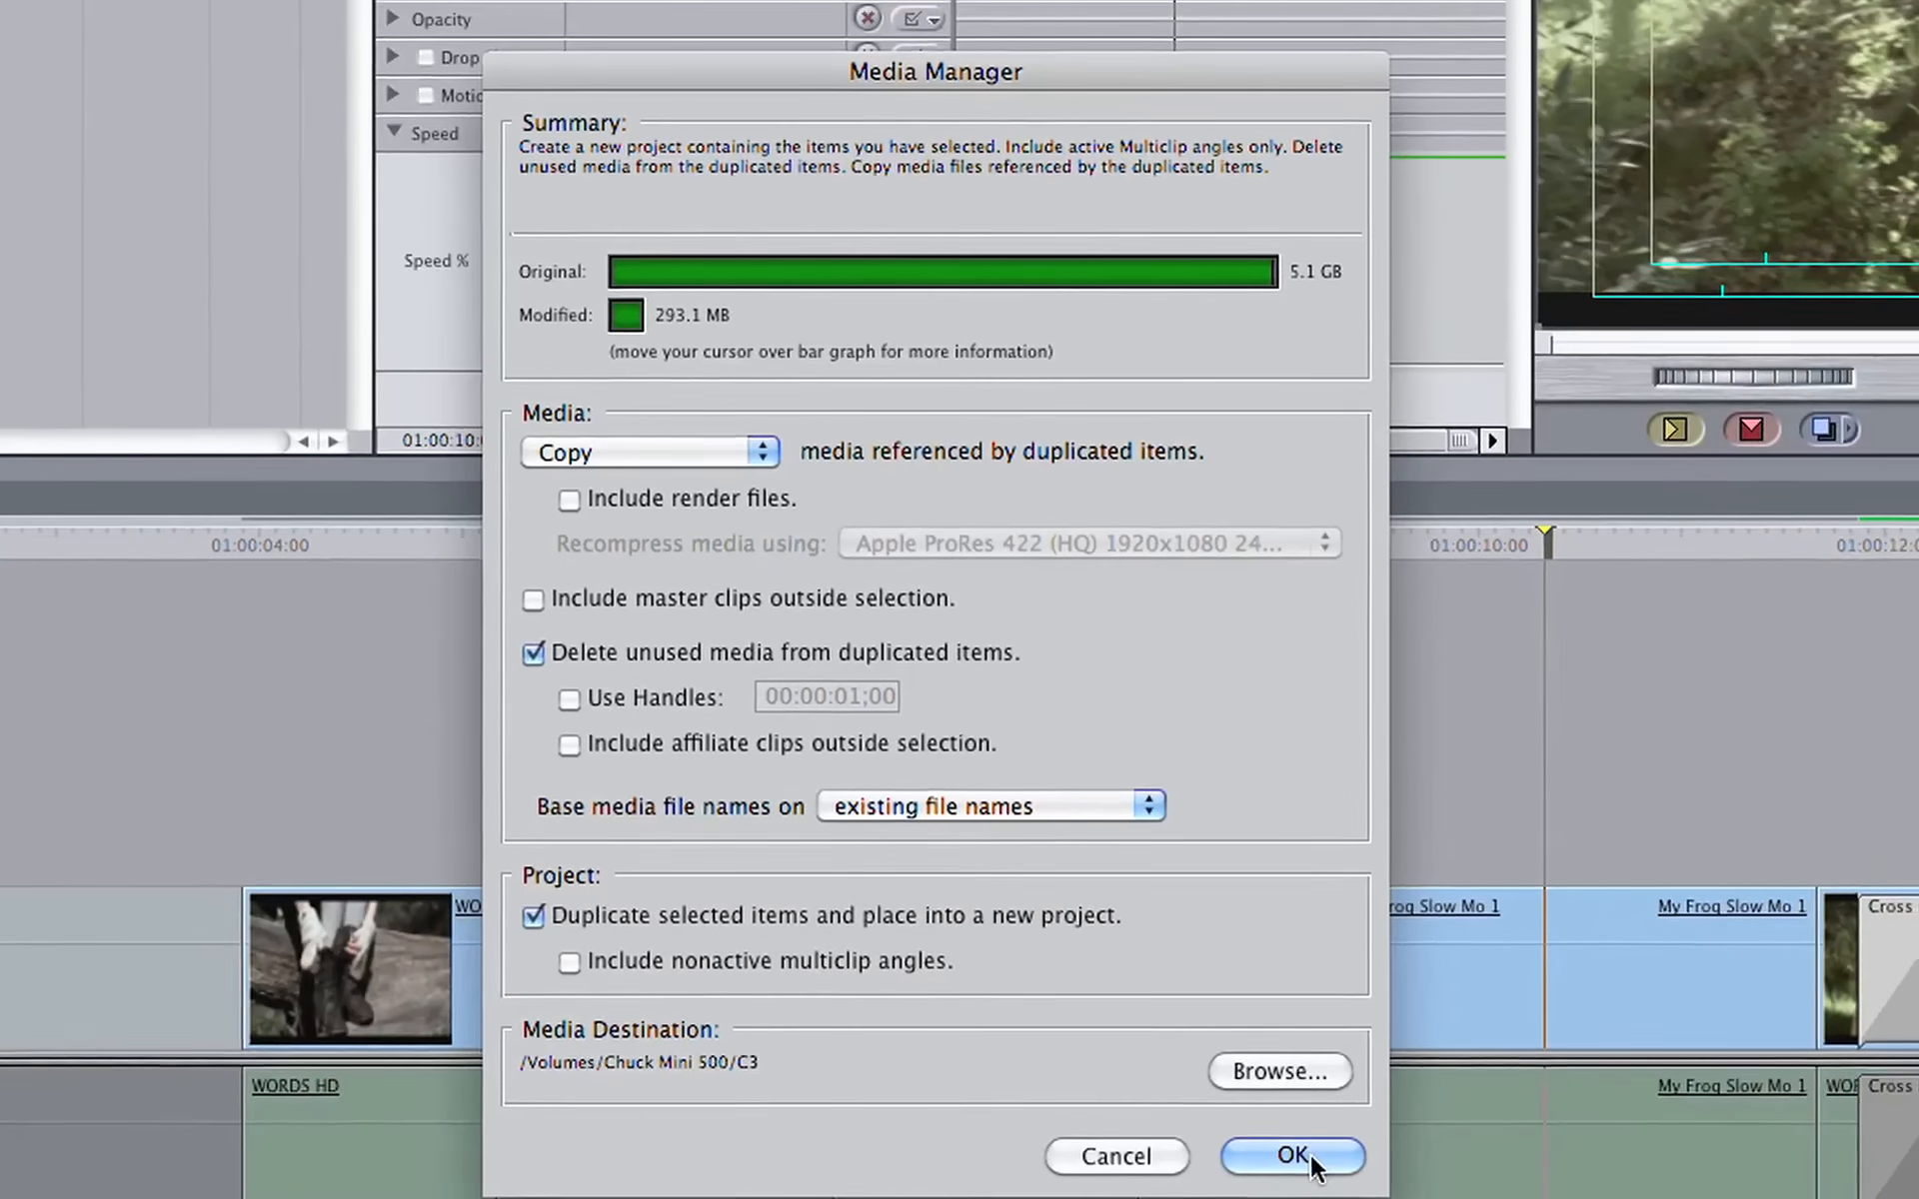
pyautogui.click(1319, 1155)
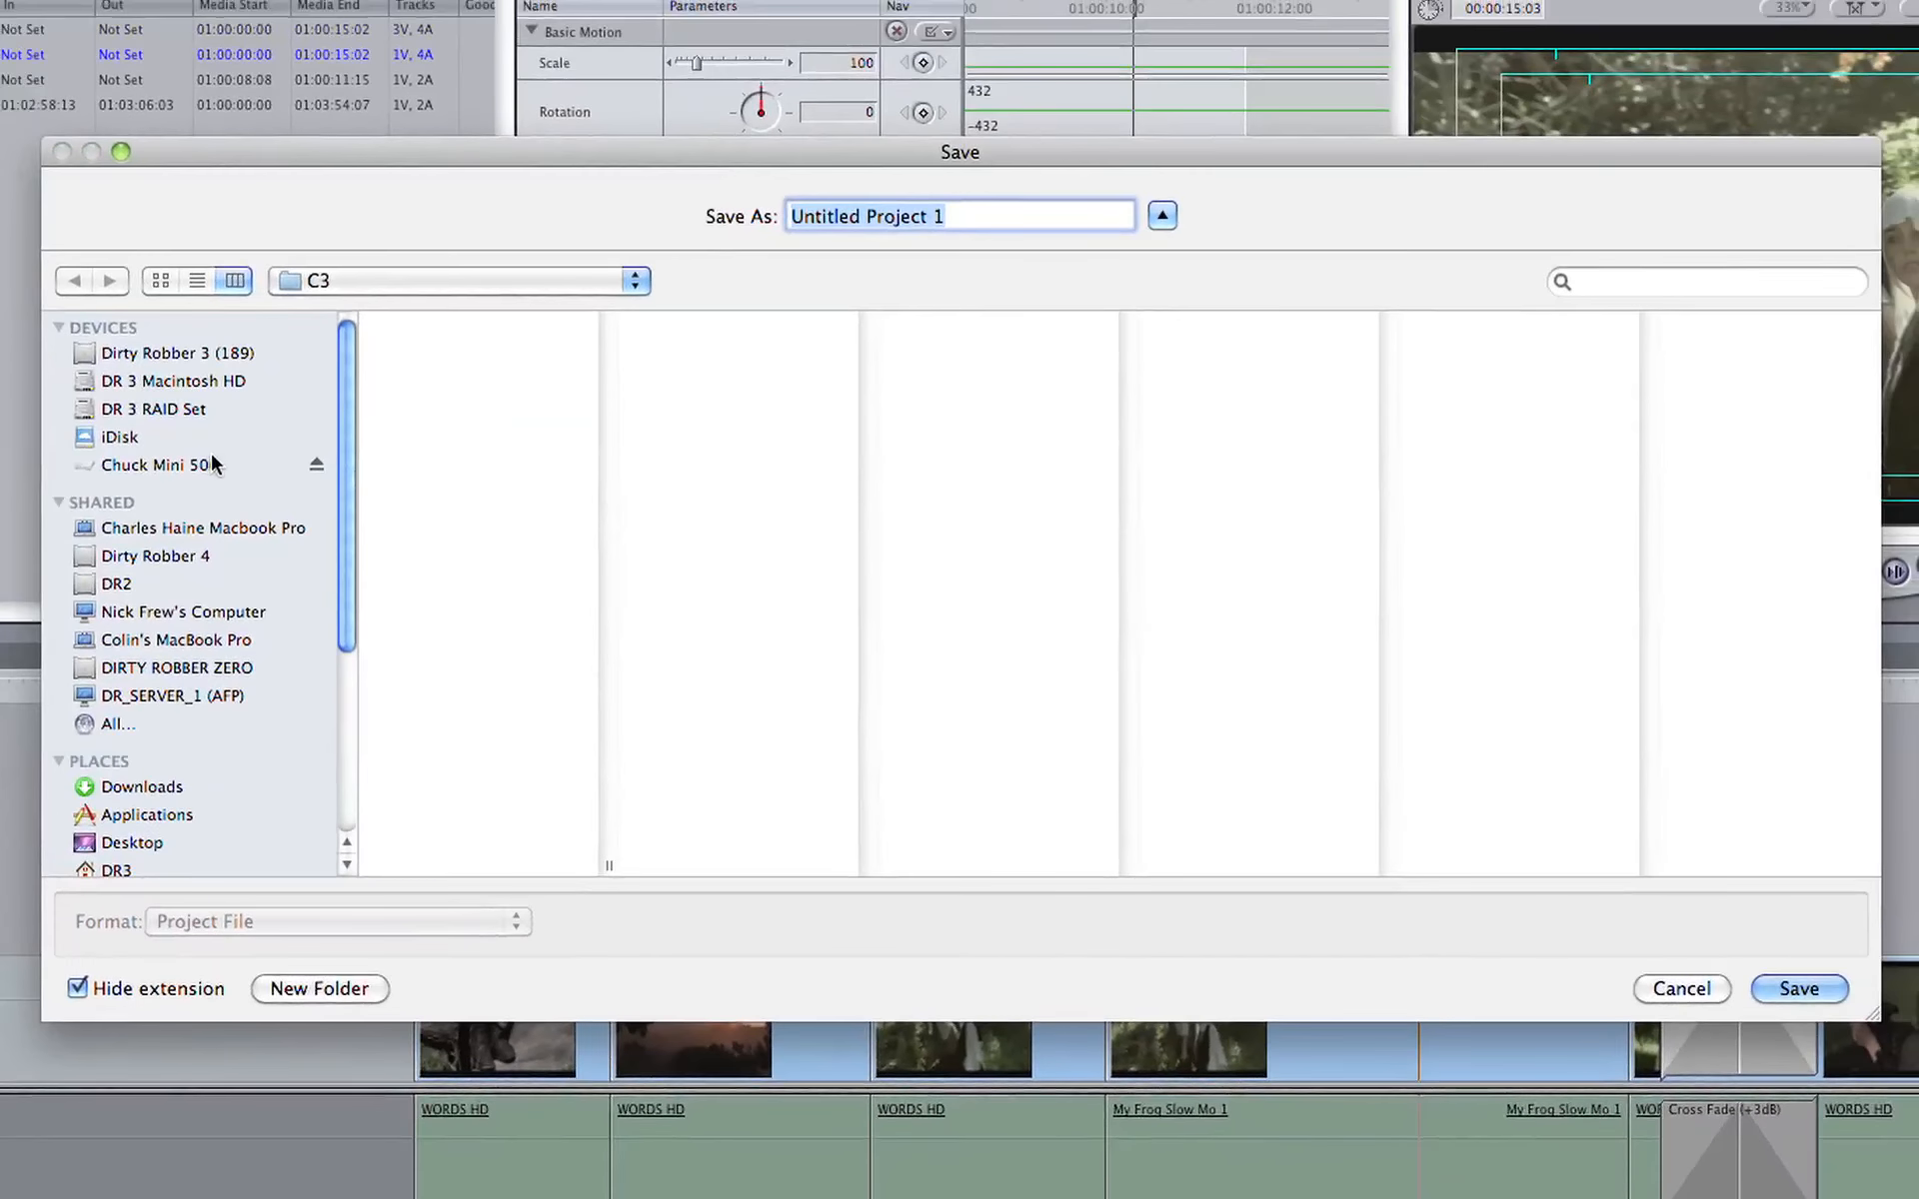
# Step: Save the new project as My Frog Movie For C3 in the C3 folder on Chuck Mini 500
pyautogui.click(91, 354)
pyautogui.click(440, 374)
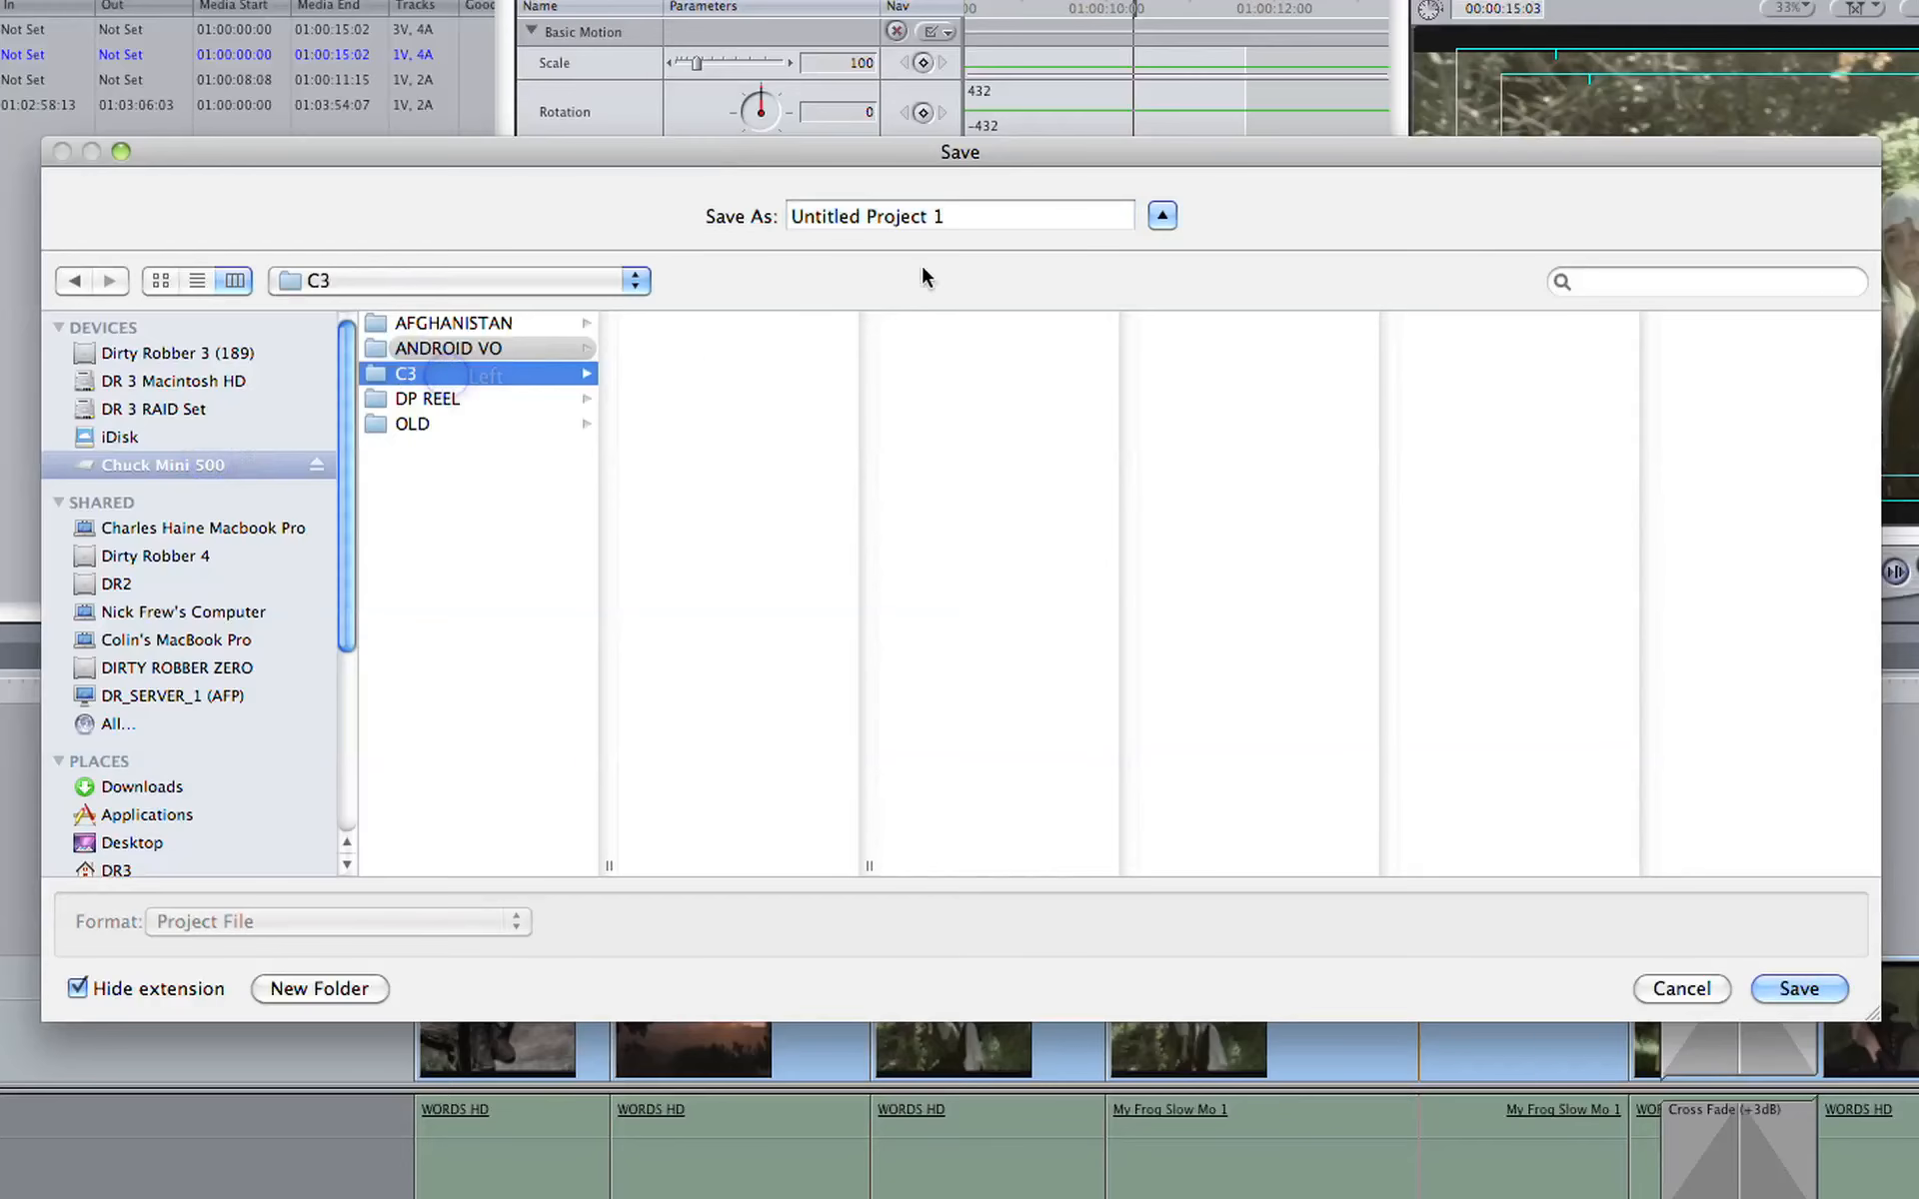
pyautogui.click(959, 220)
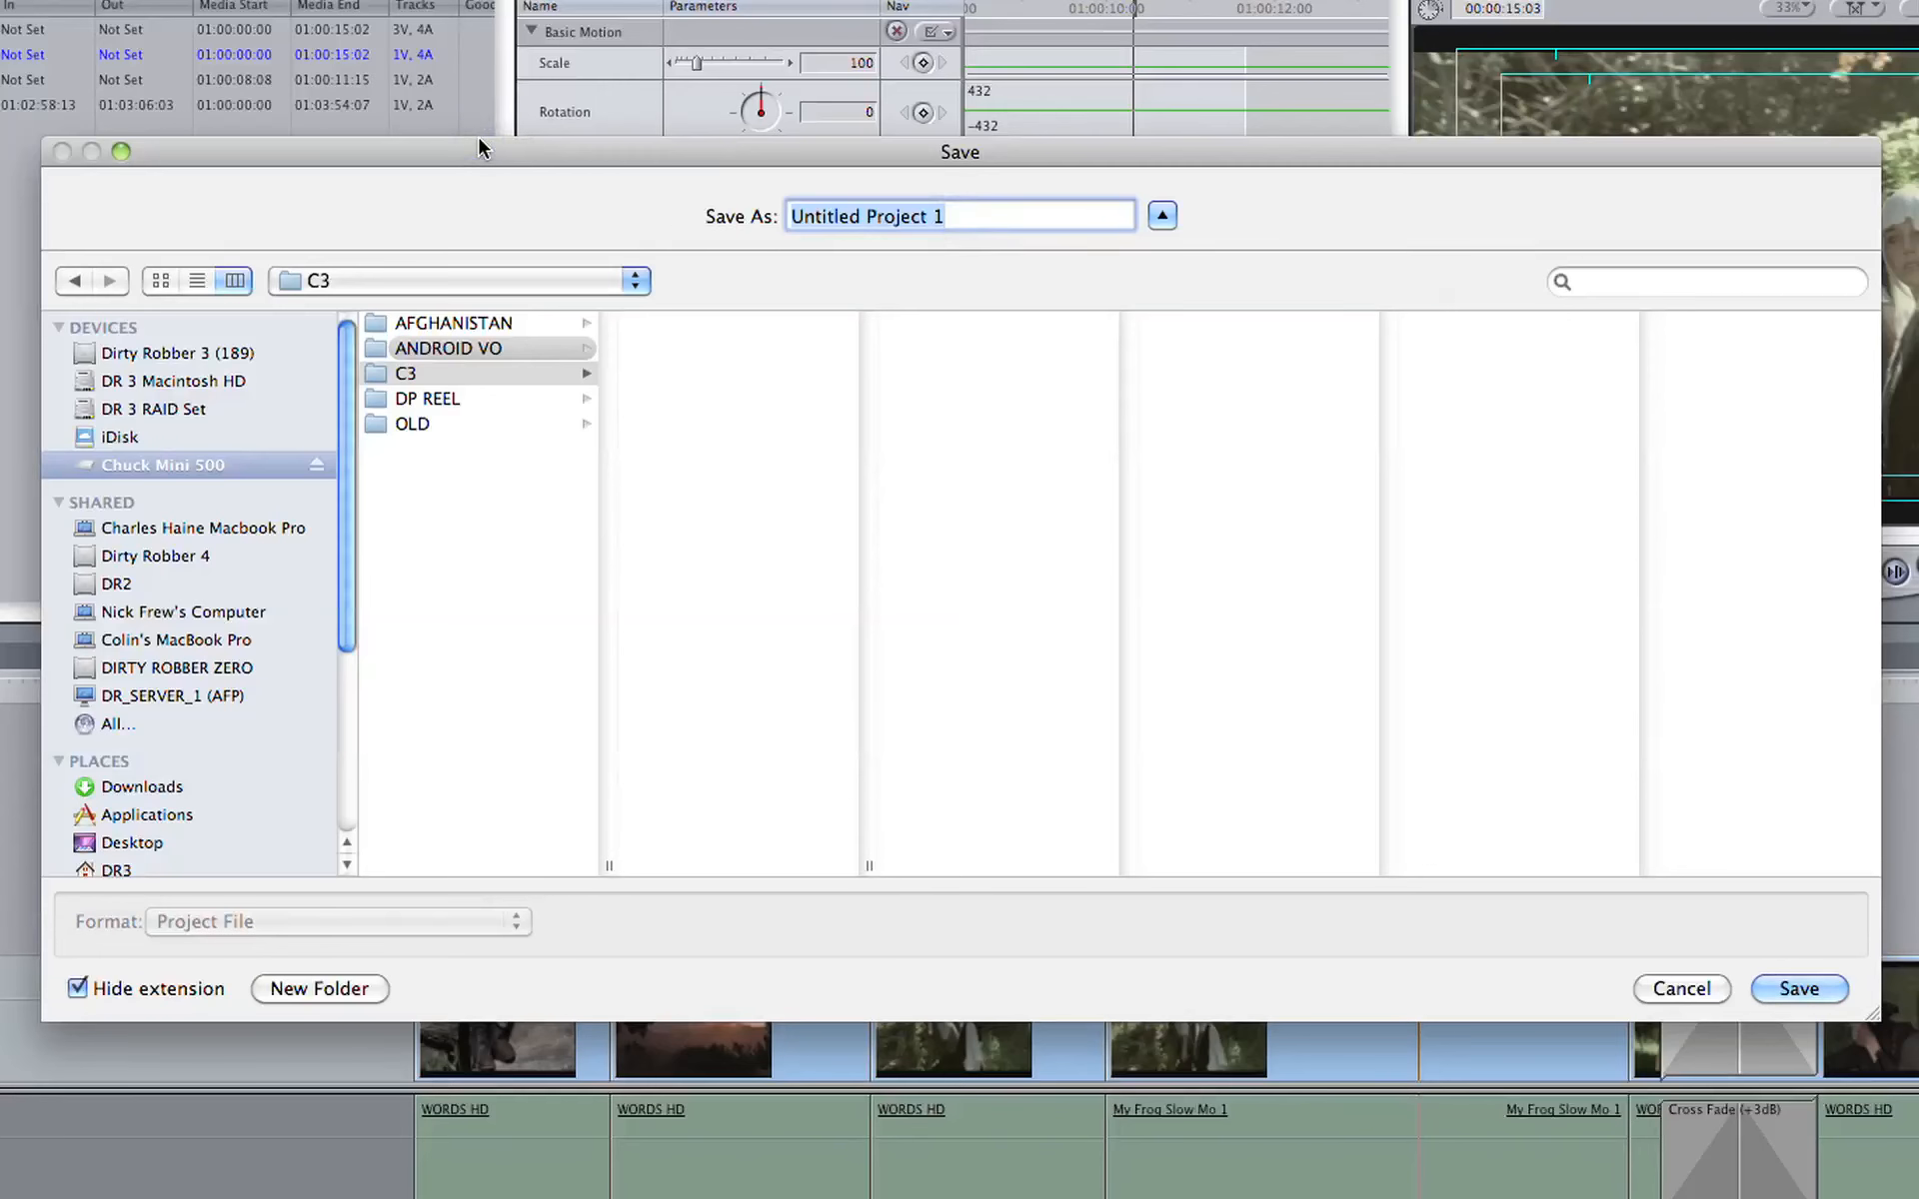
pyautogui.write('My Frog Movie F')
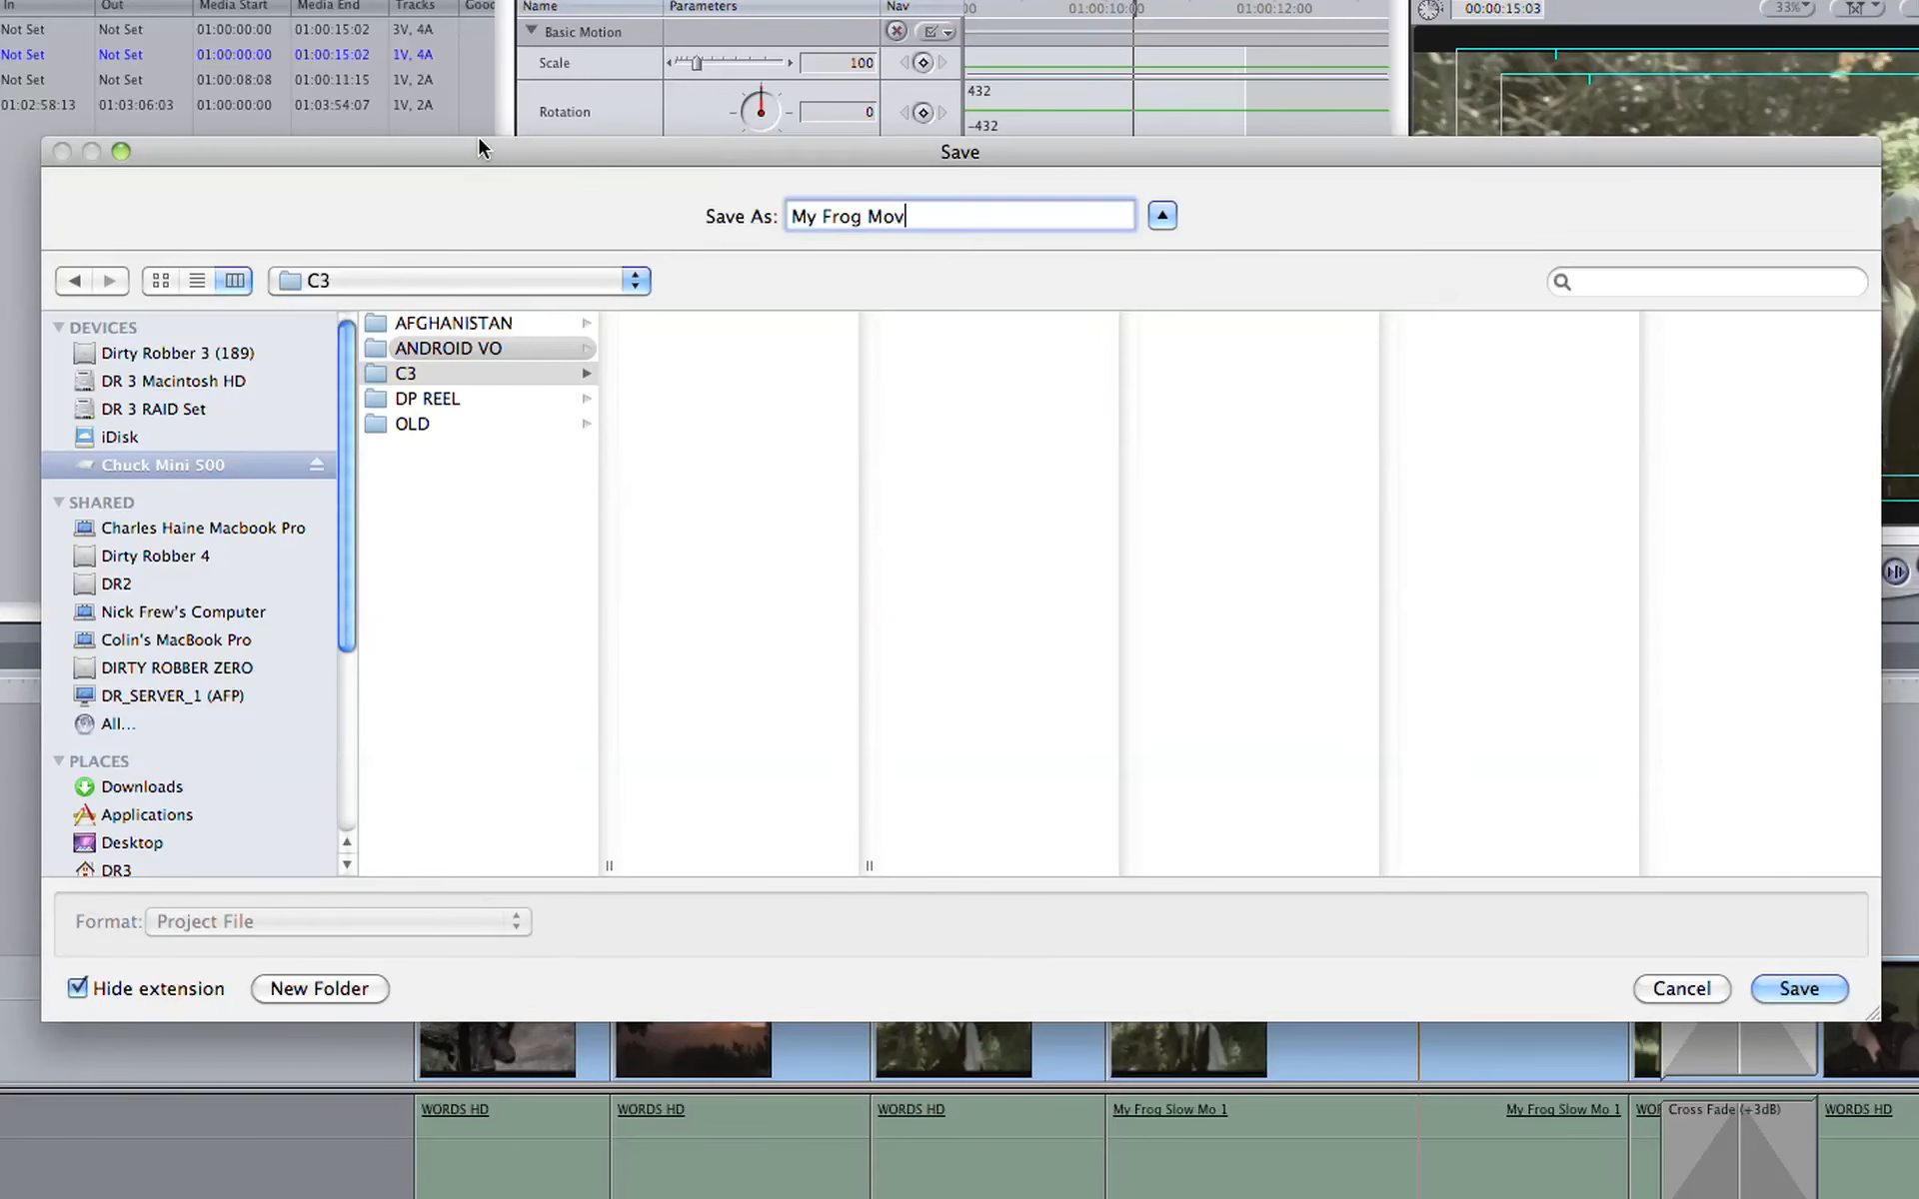
pyautogui.write('OR C3')
pyautogui.press('Return')
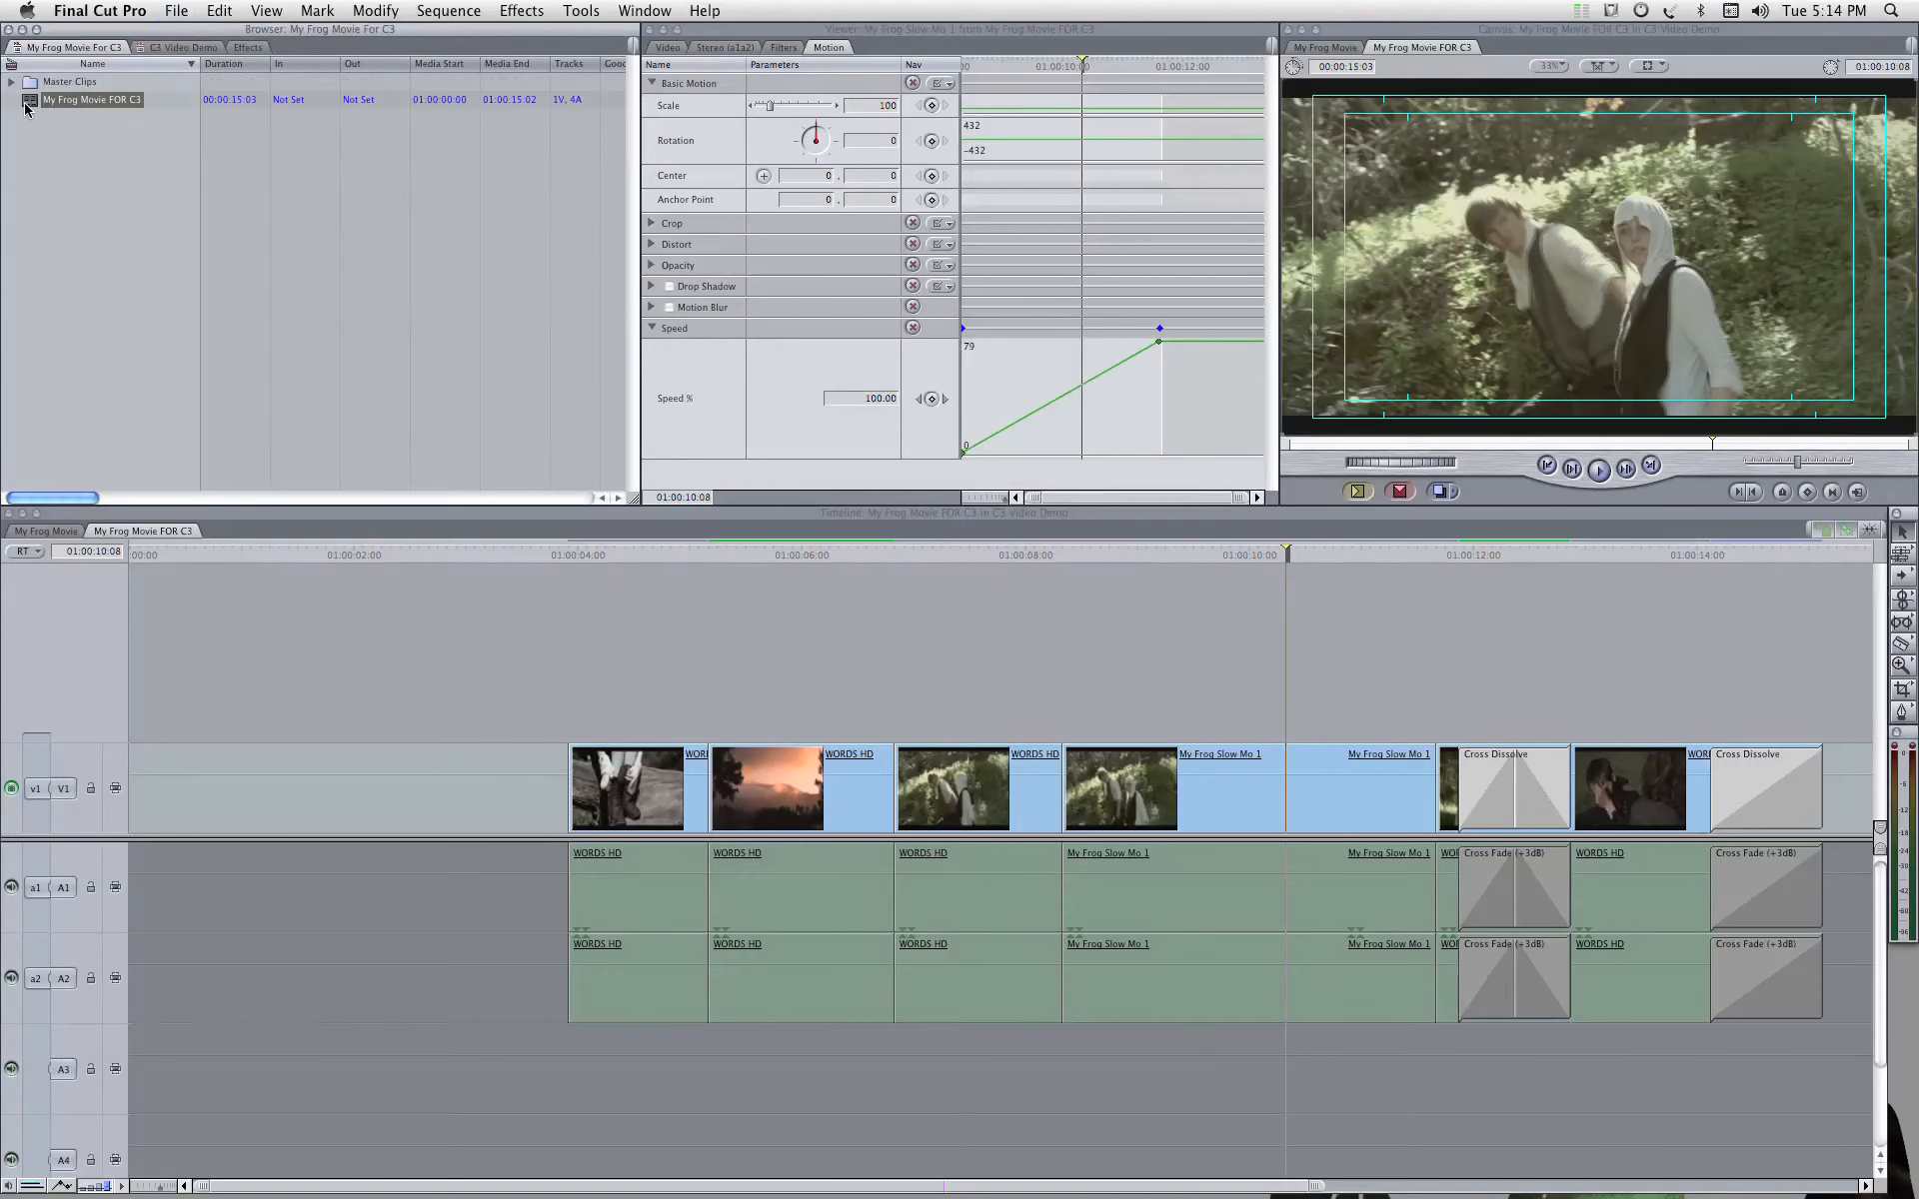
# Step: Open the copied My Frog Movie FOR C3 sequence and close the original C3 Video Demo project
pyautogui.doubleClick(28, 102)
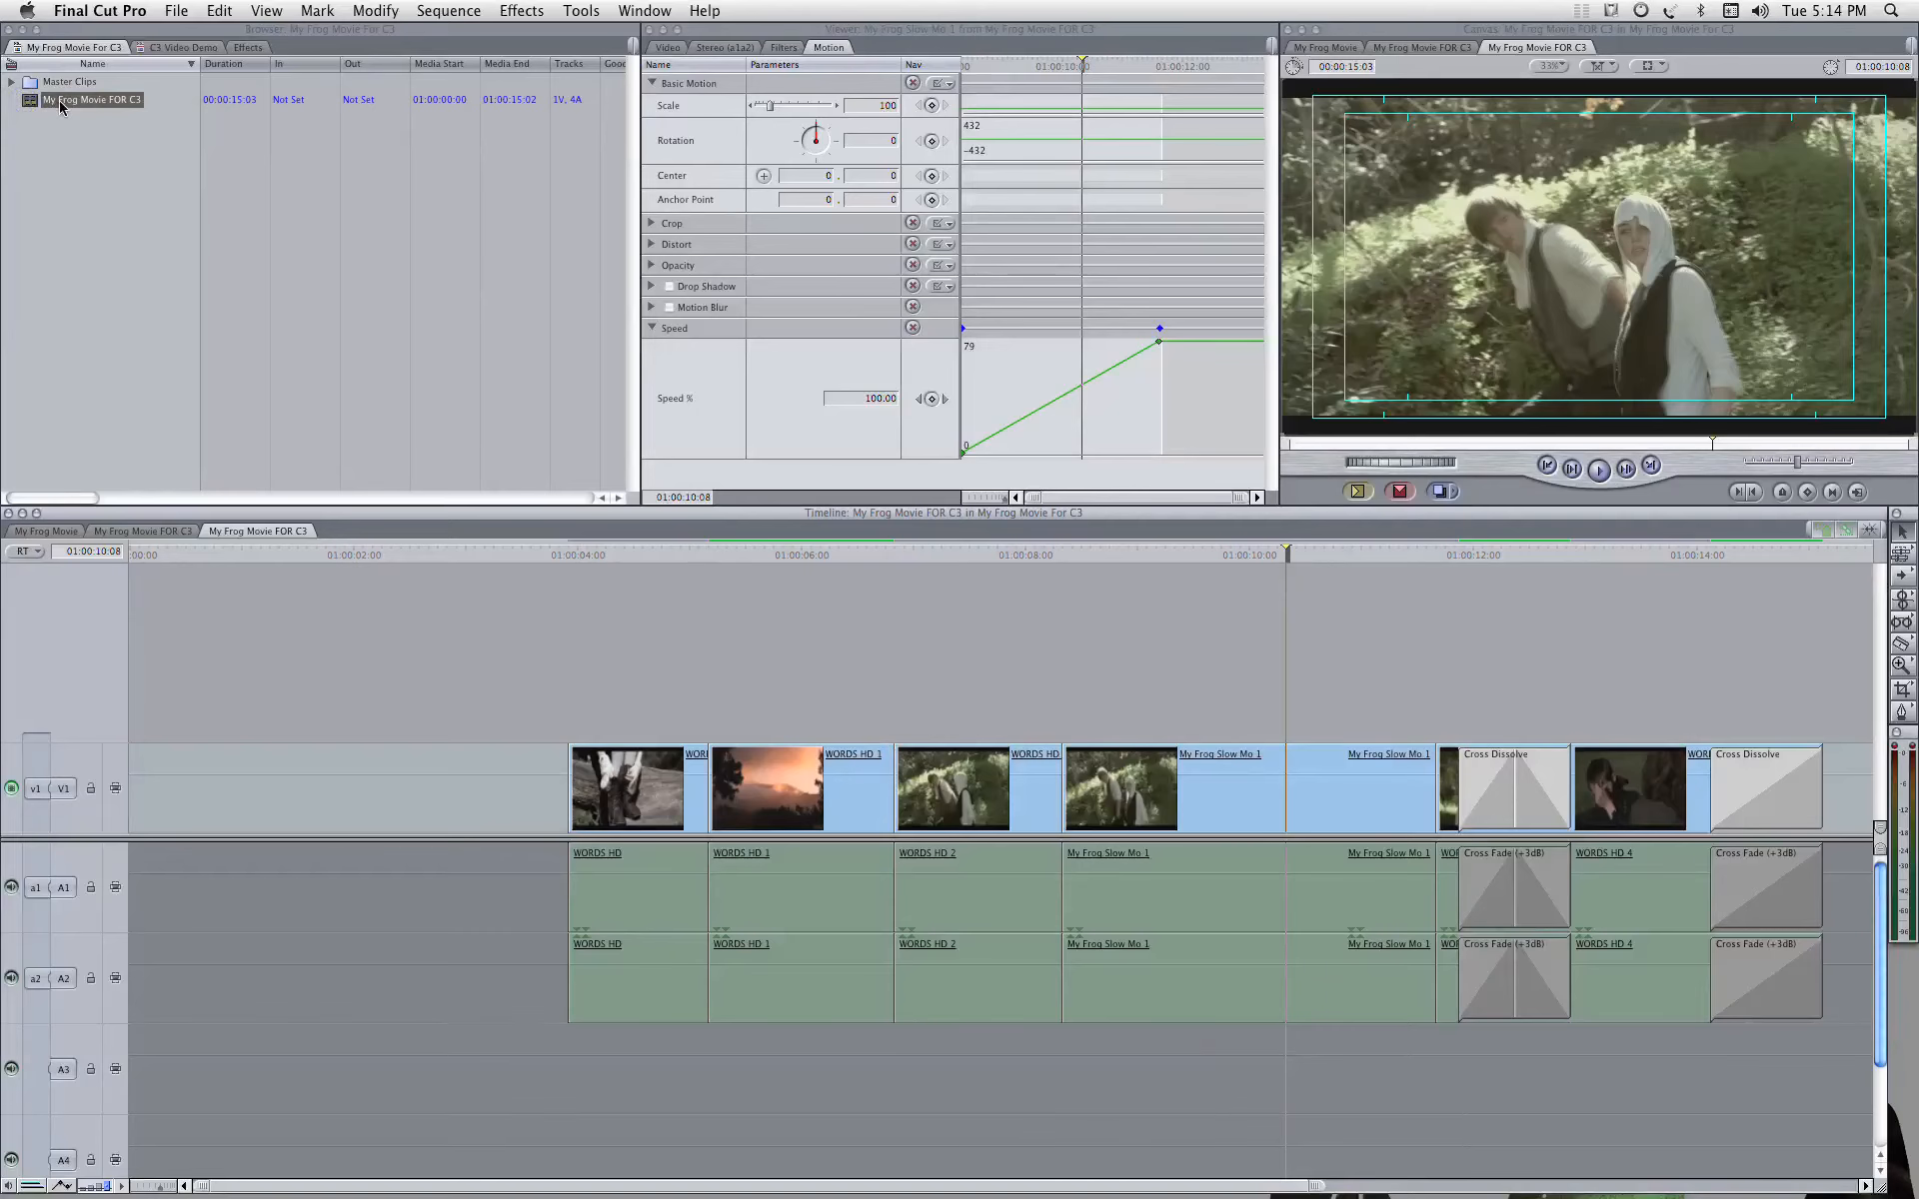
pyautogui.click(182, 47)
pyautogui.rightClick(182, 48)
pyautogui.click(216, 48)
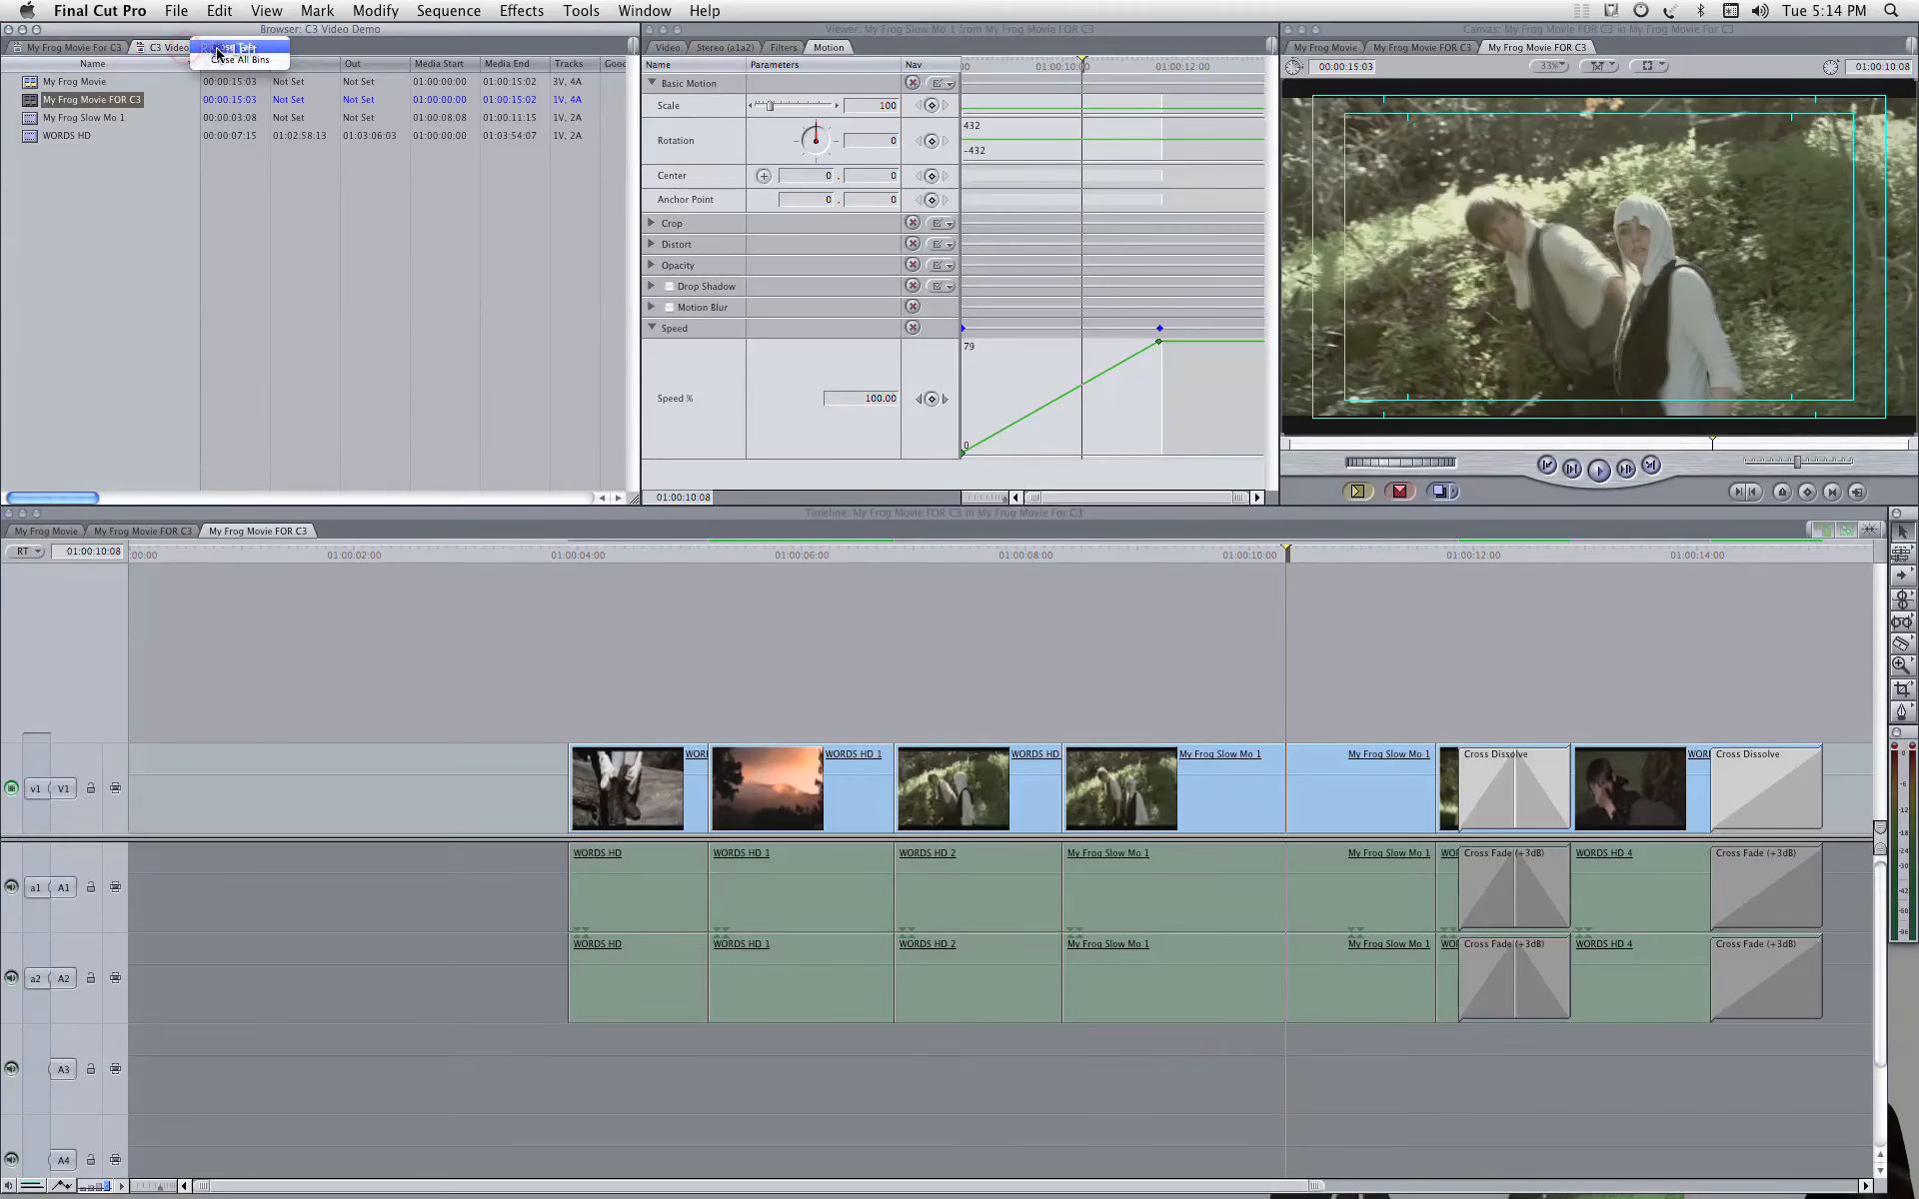
pyautogui.click(1164, 430)
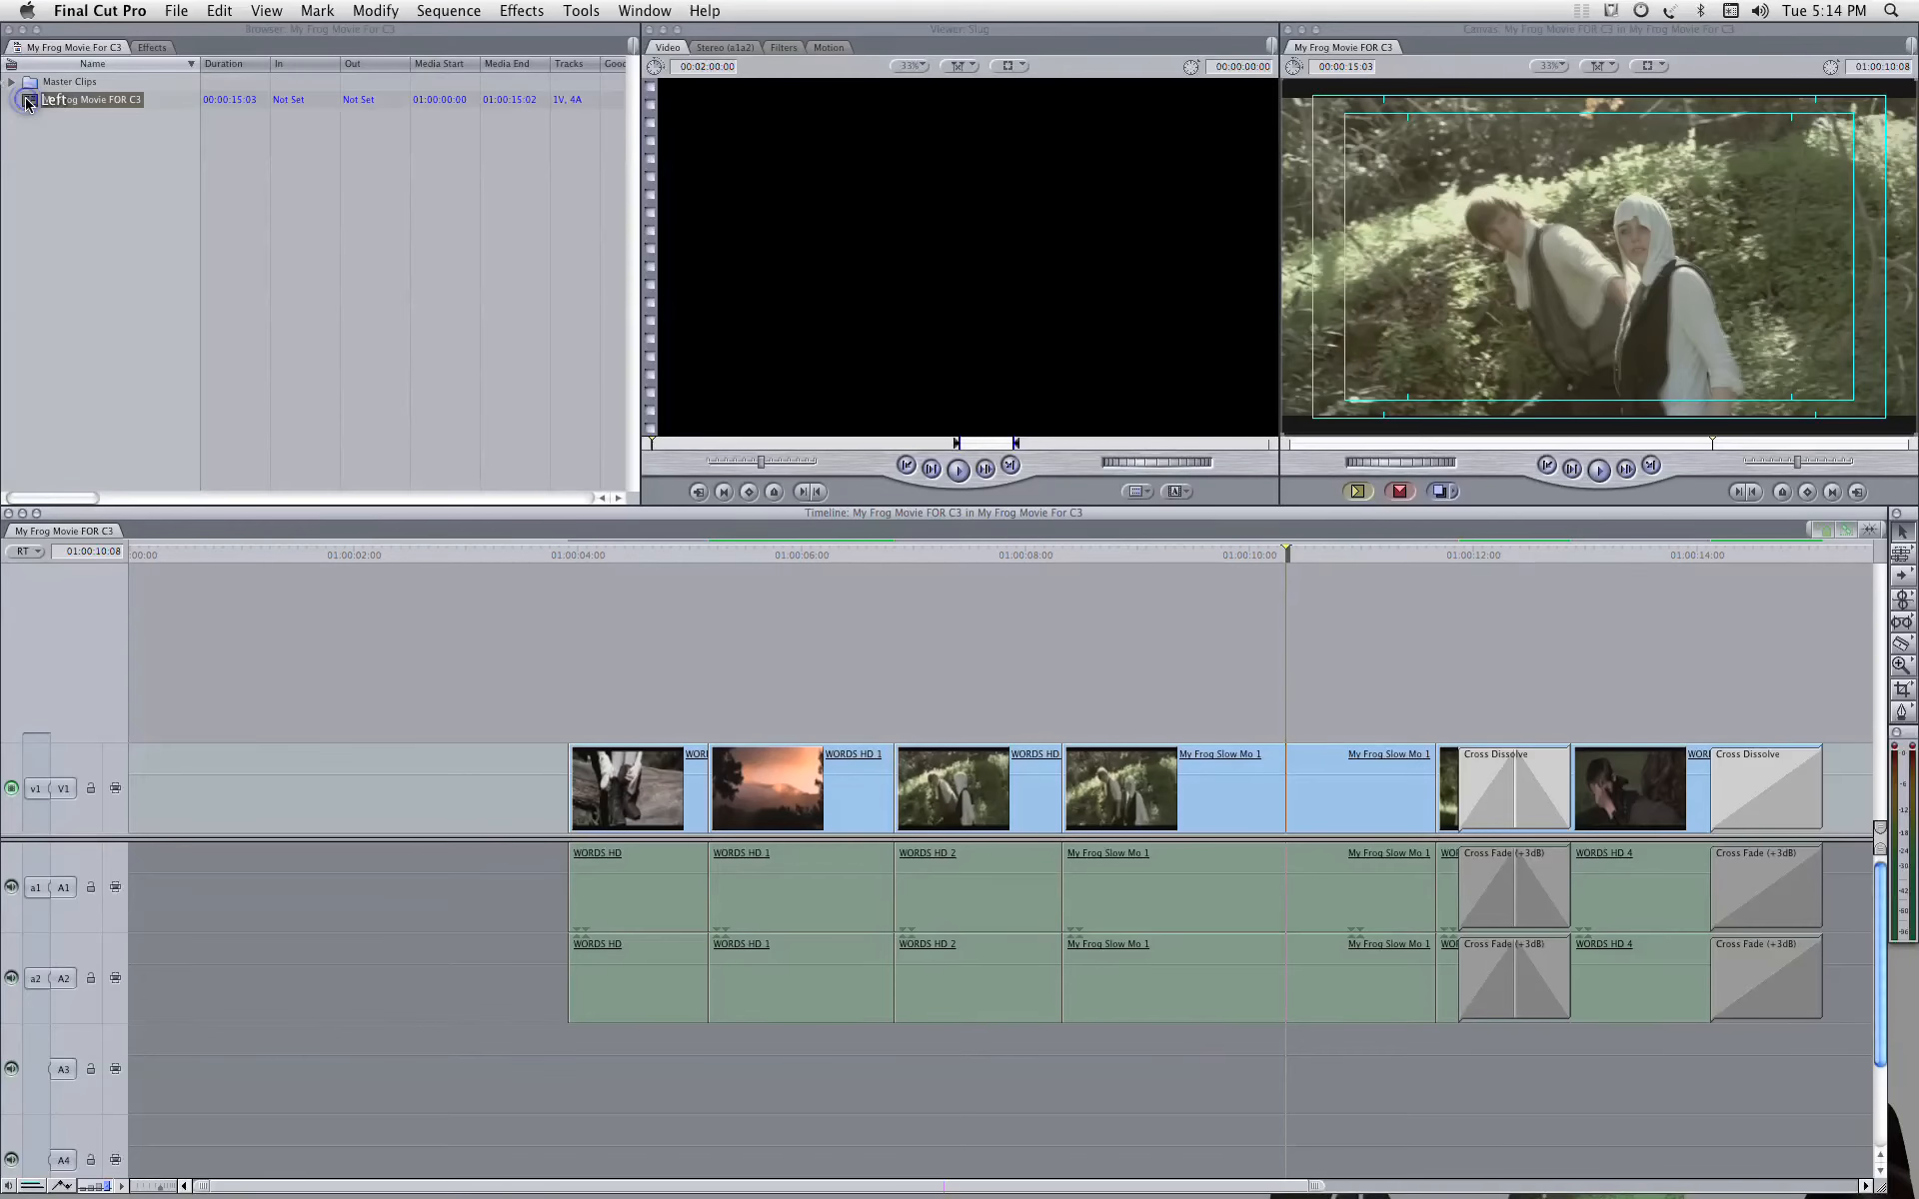
# Step: Examine the copied clips in the Master Clips bin and in the C3 folder on Chuck Mini 500 in Finder
pyautogui.click(11, 81)
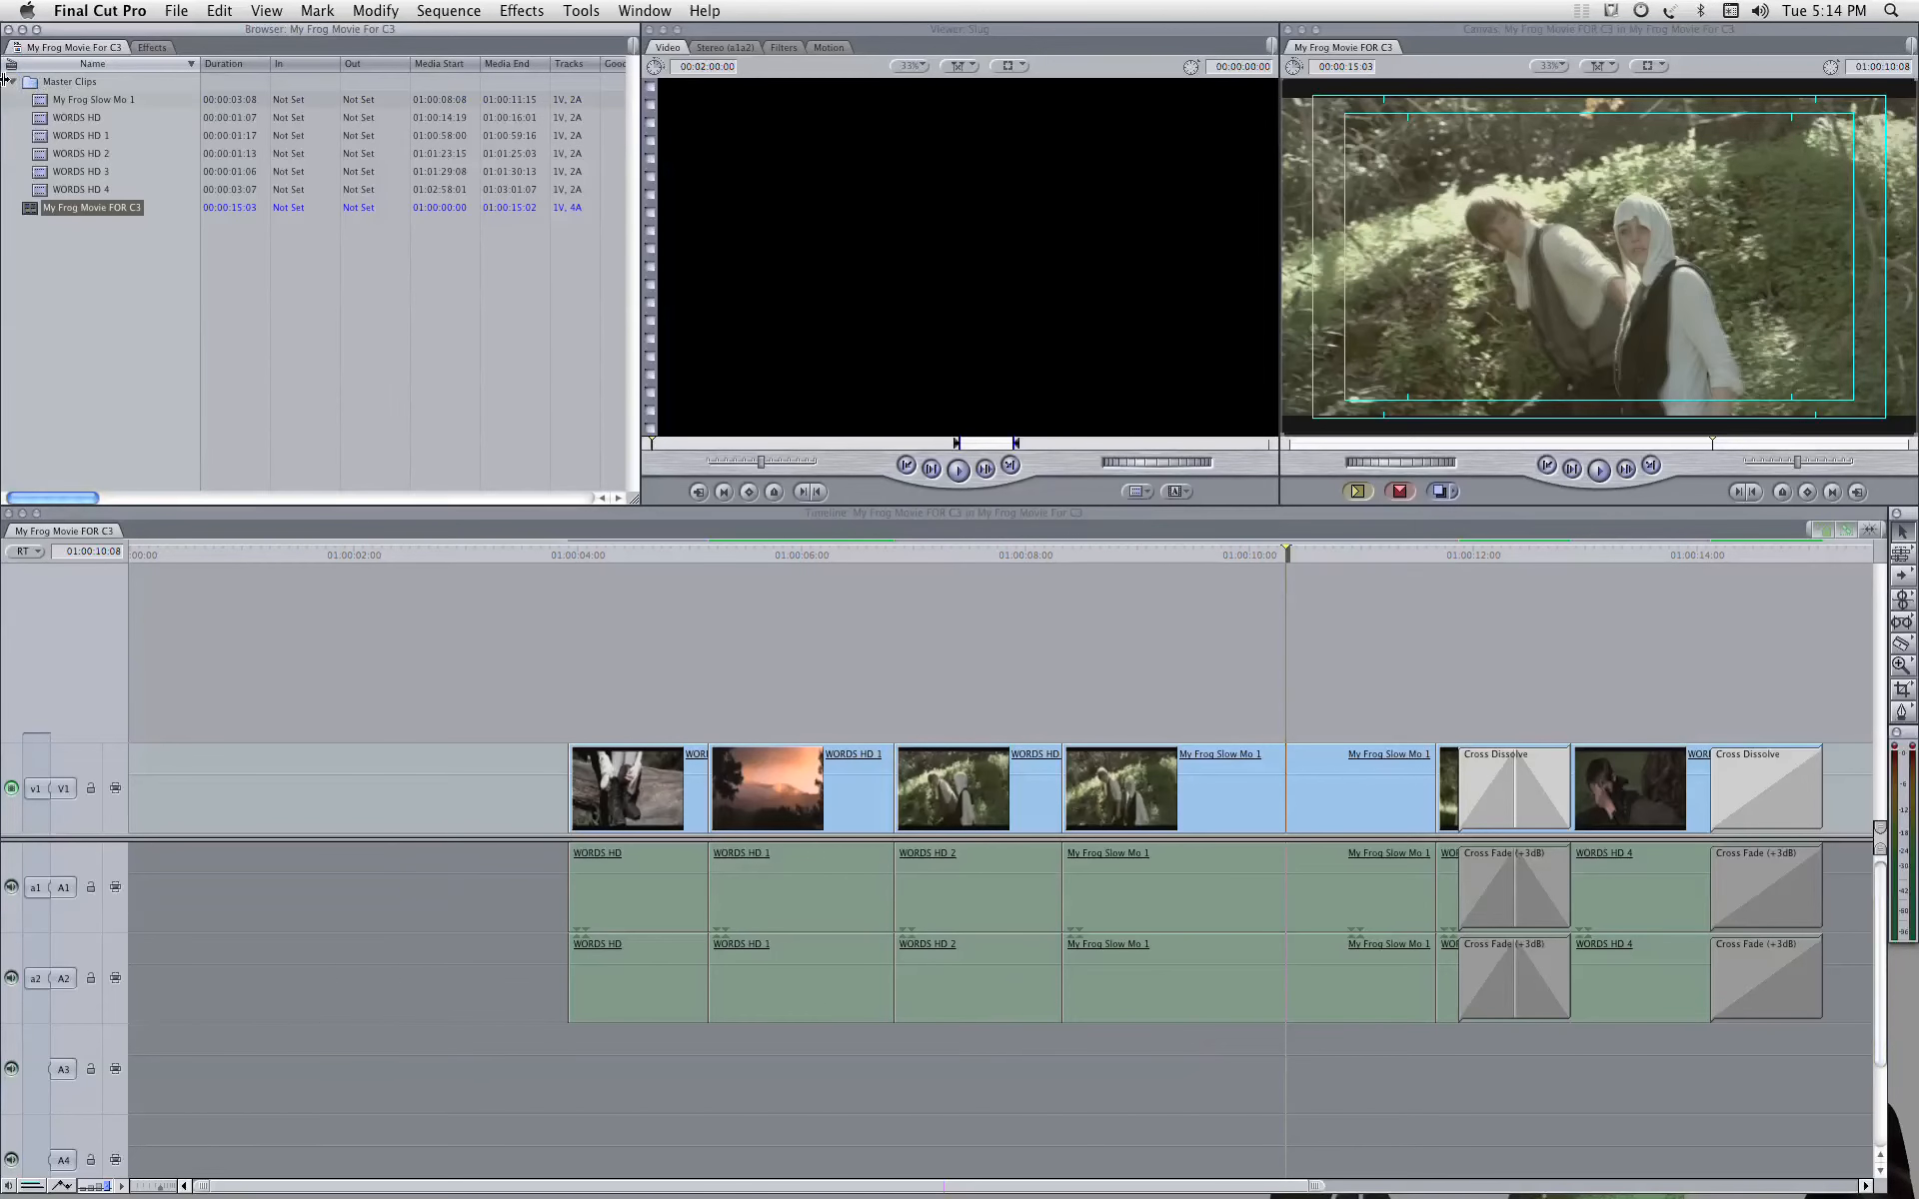
pyautogui.click(11, 82)
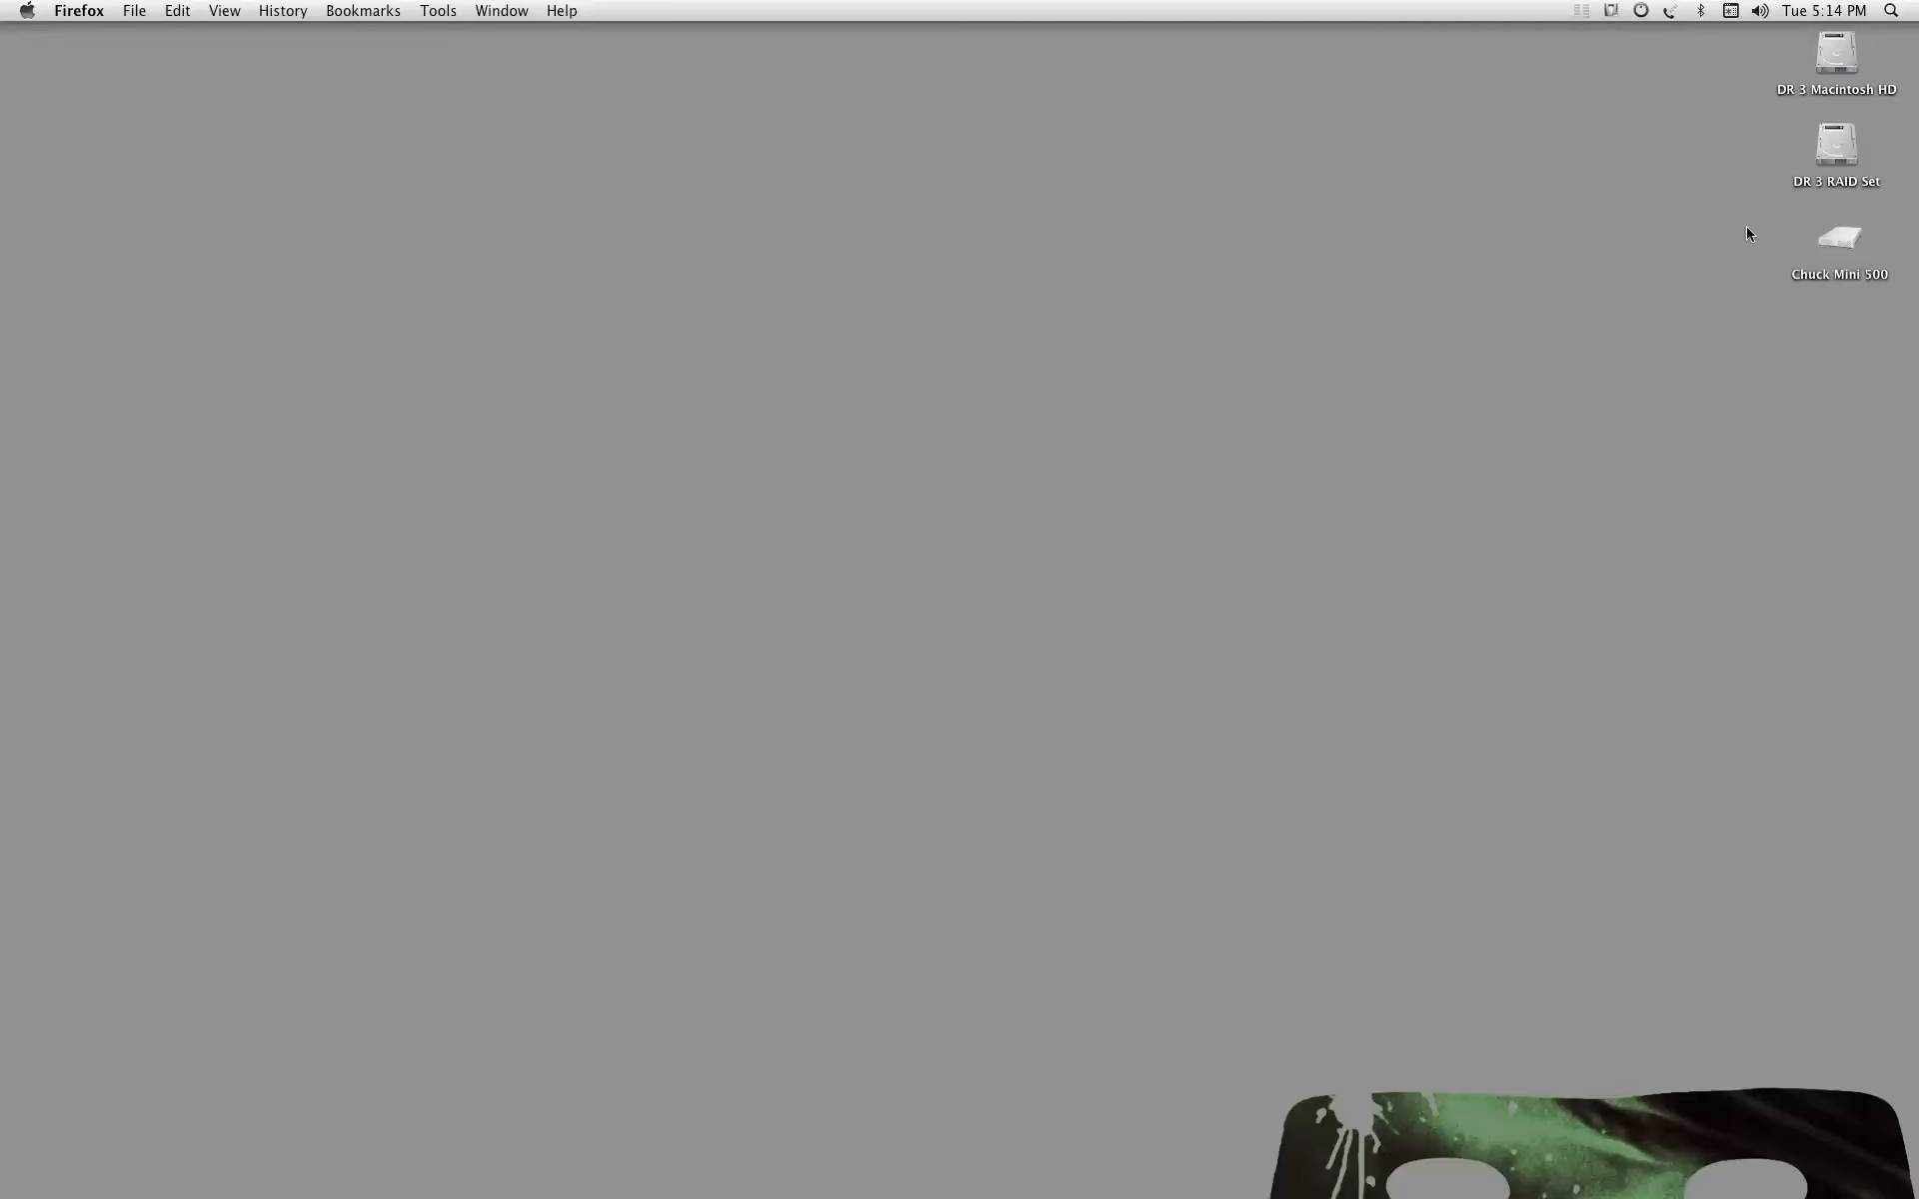
pyautogui.click(1839, 237)
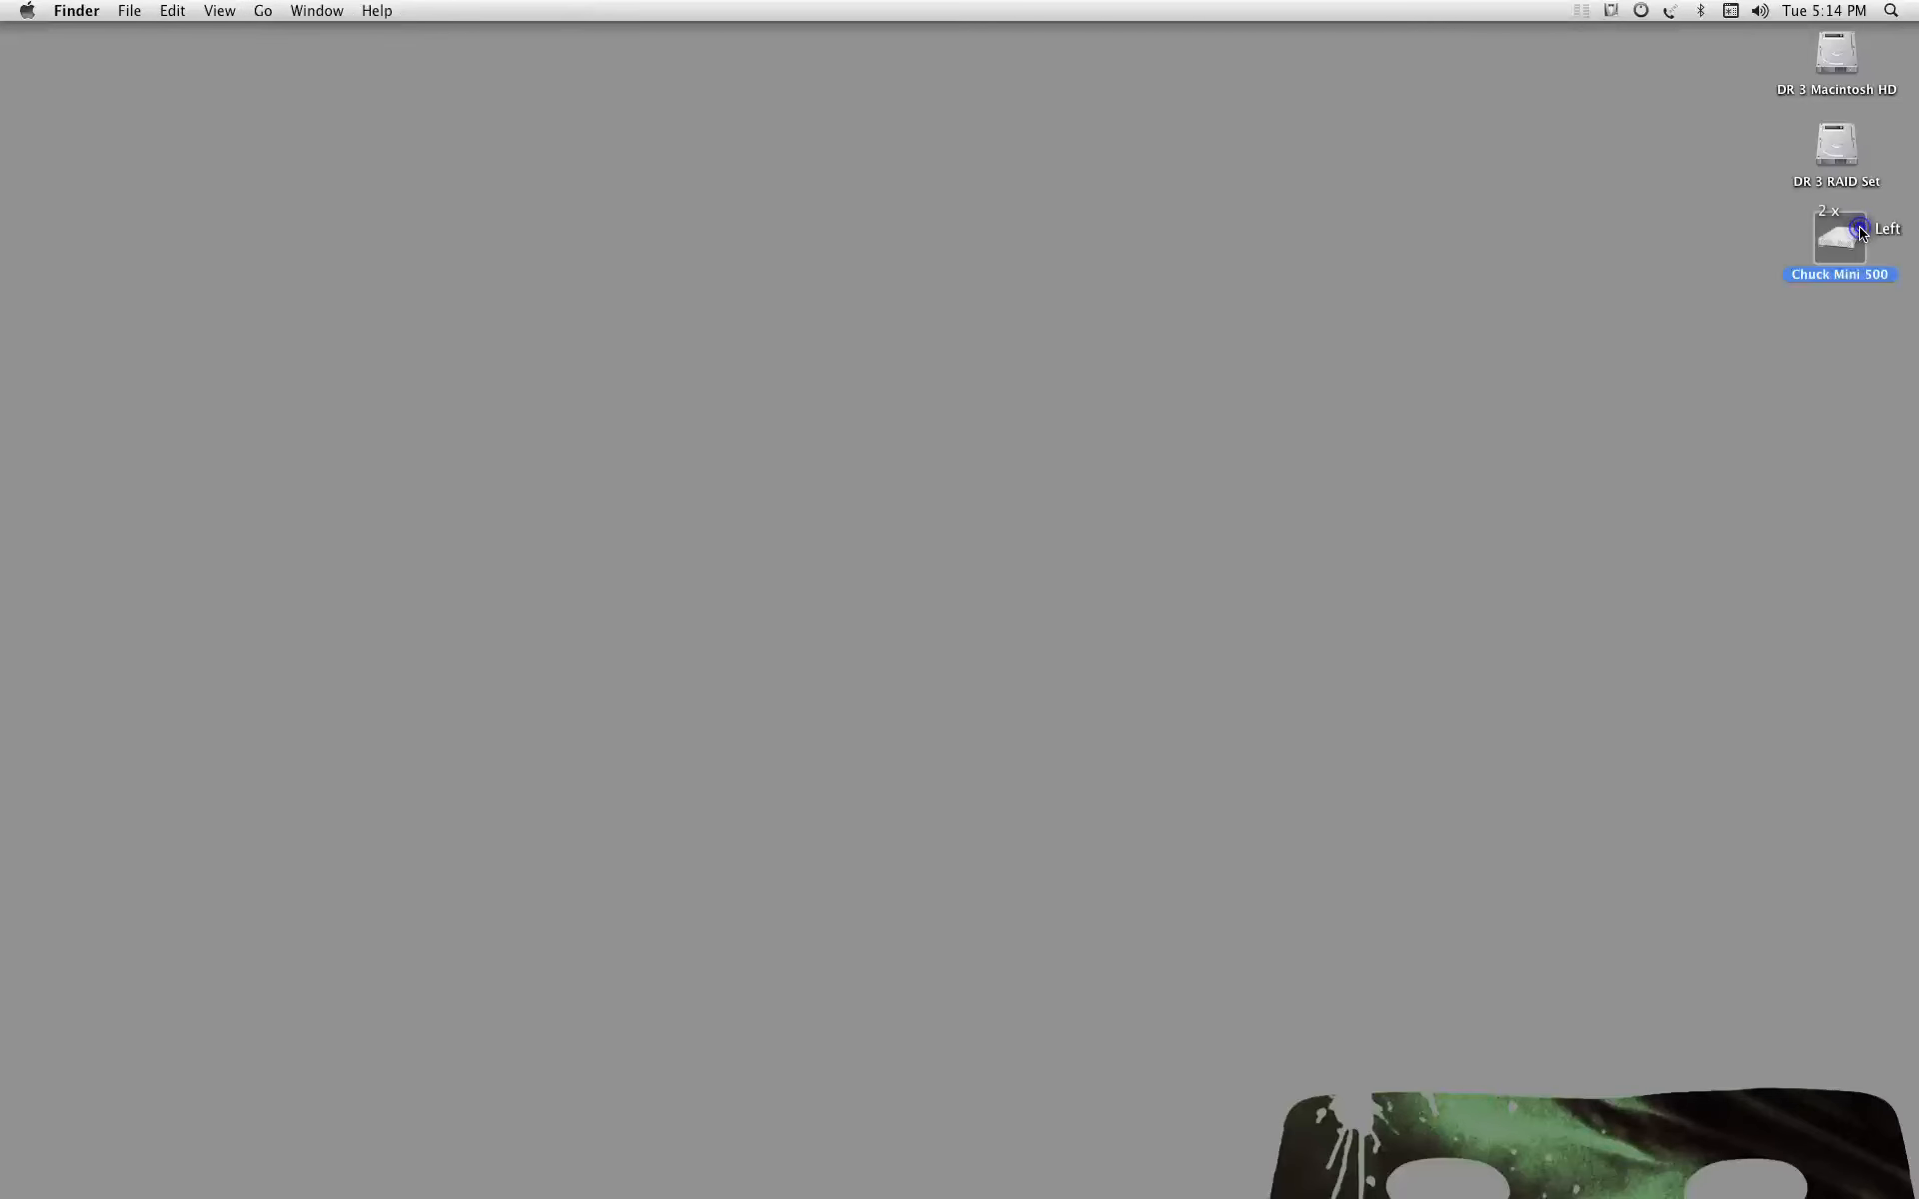
pyautogui.moveTo(187, 200); pyautogui.dragTo(237, 153)
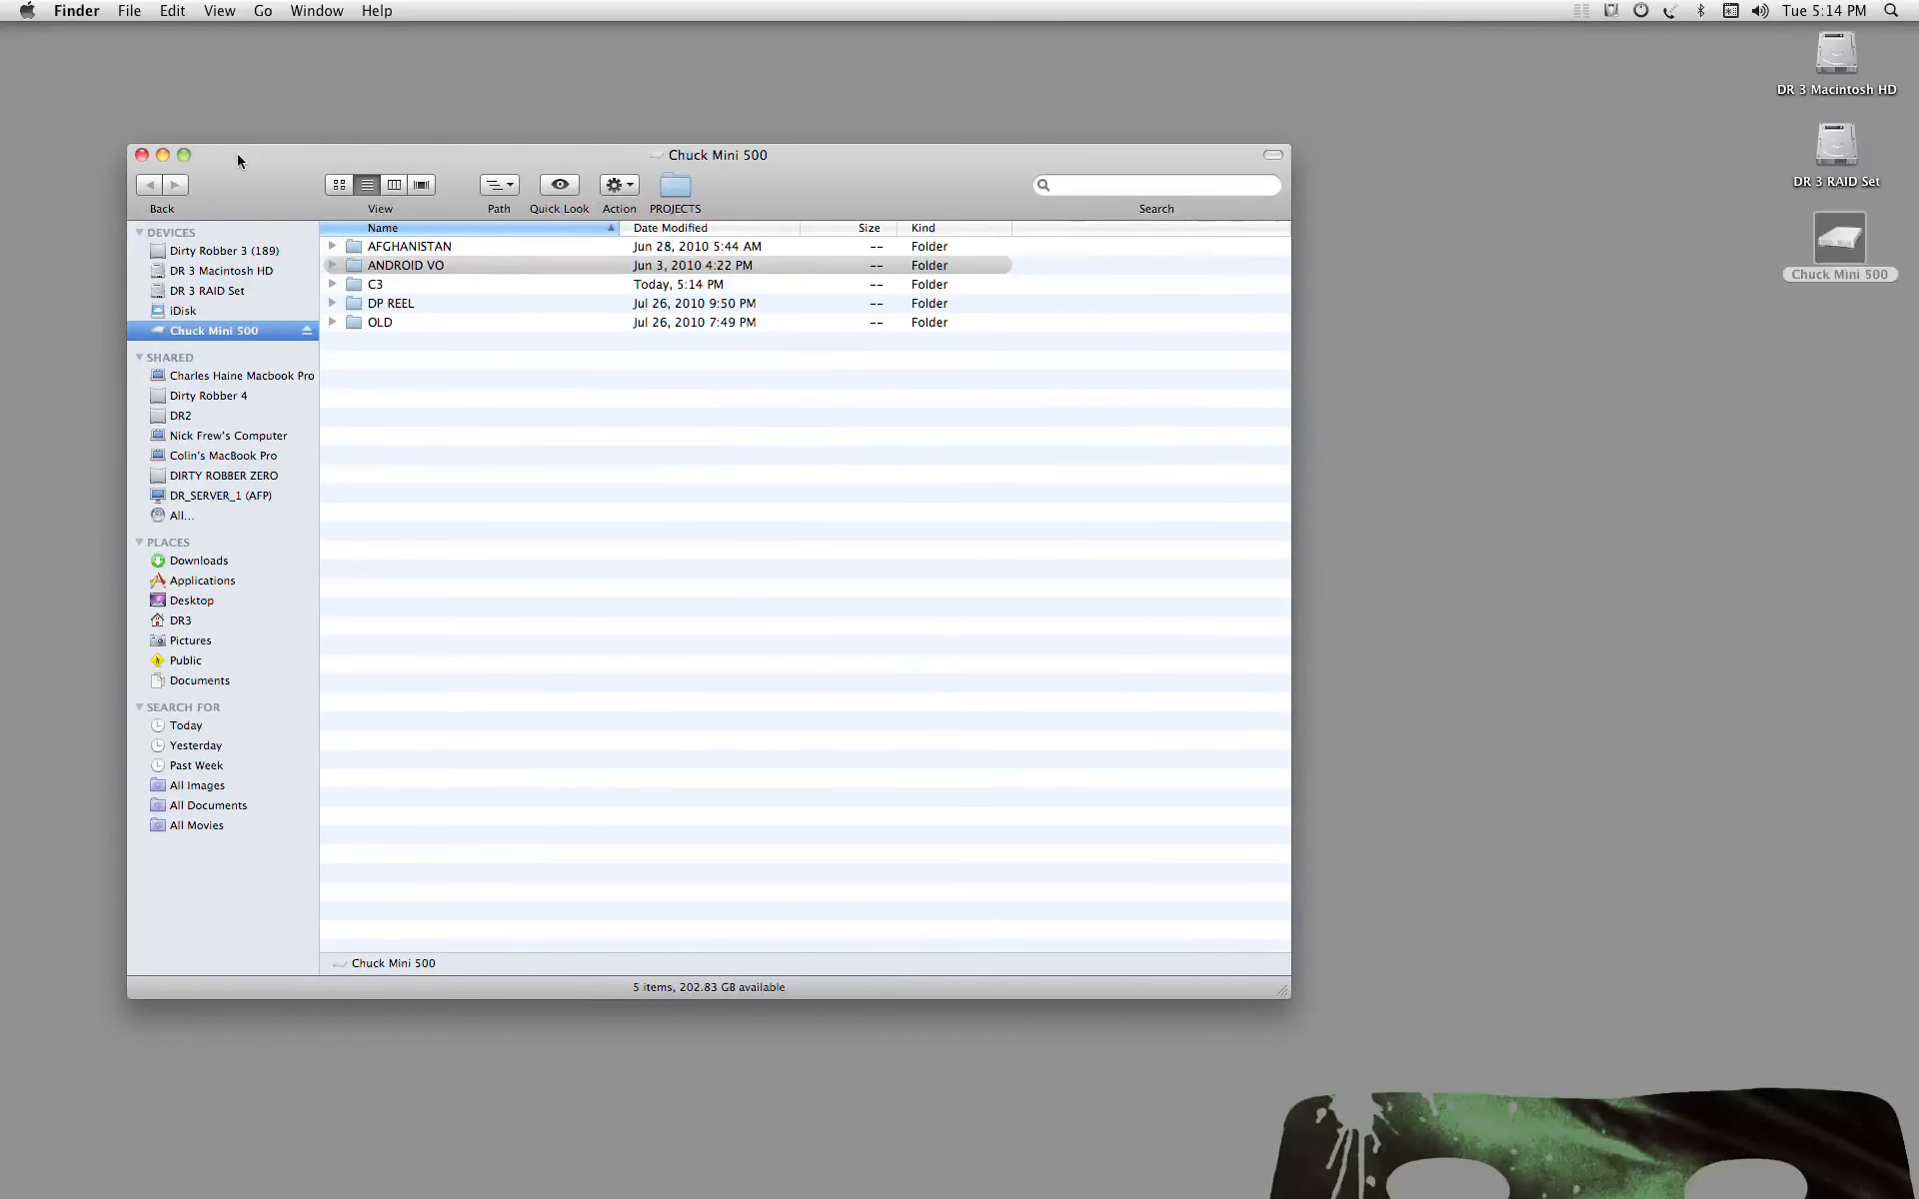
pyautogui.doubleClick(345, 283)
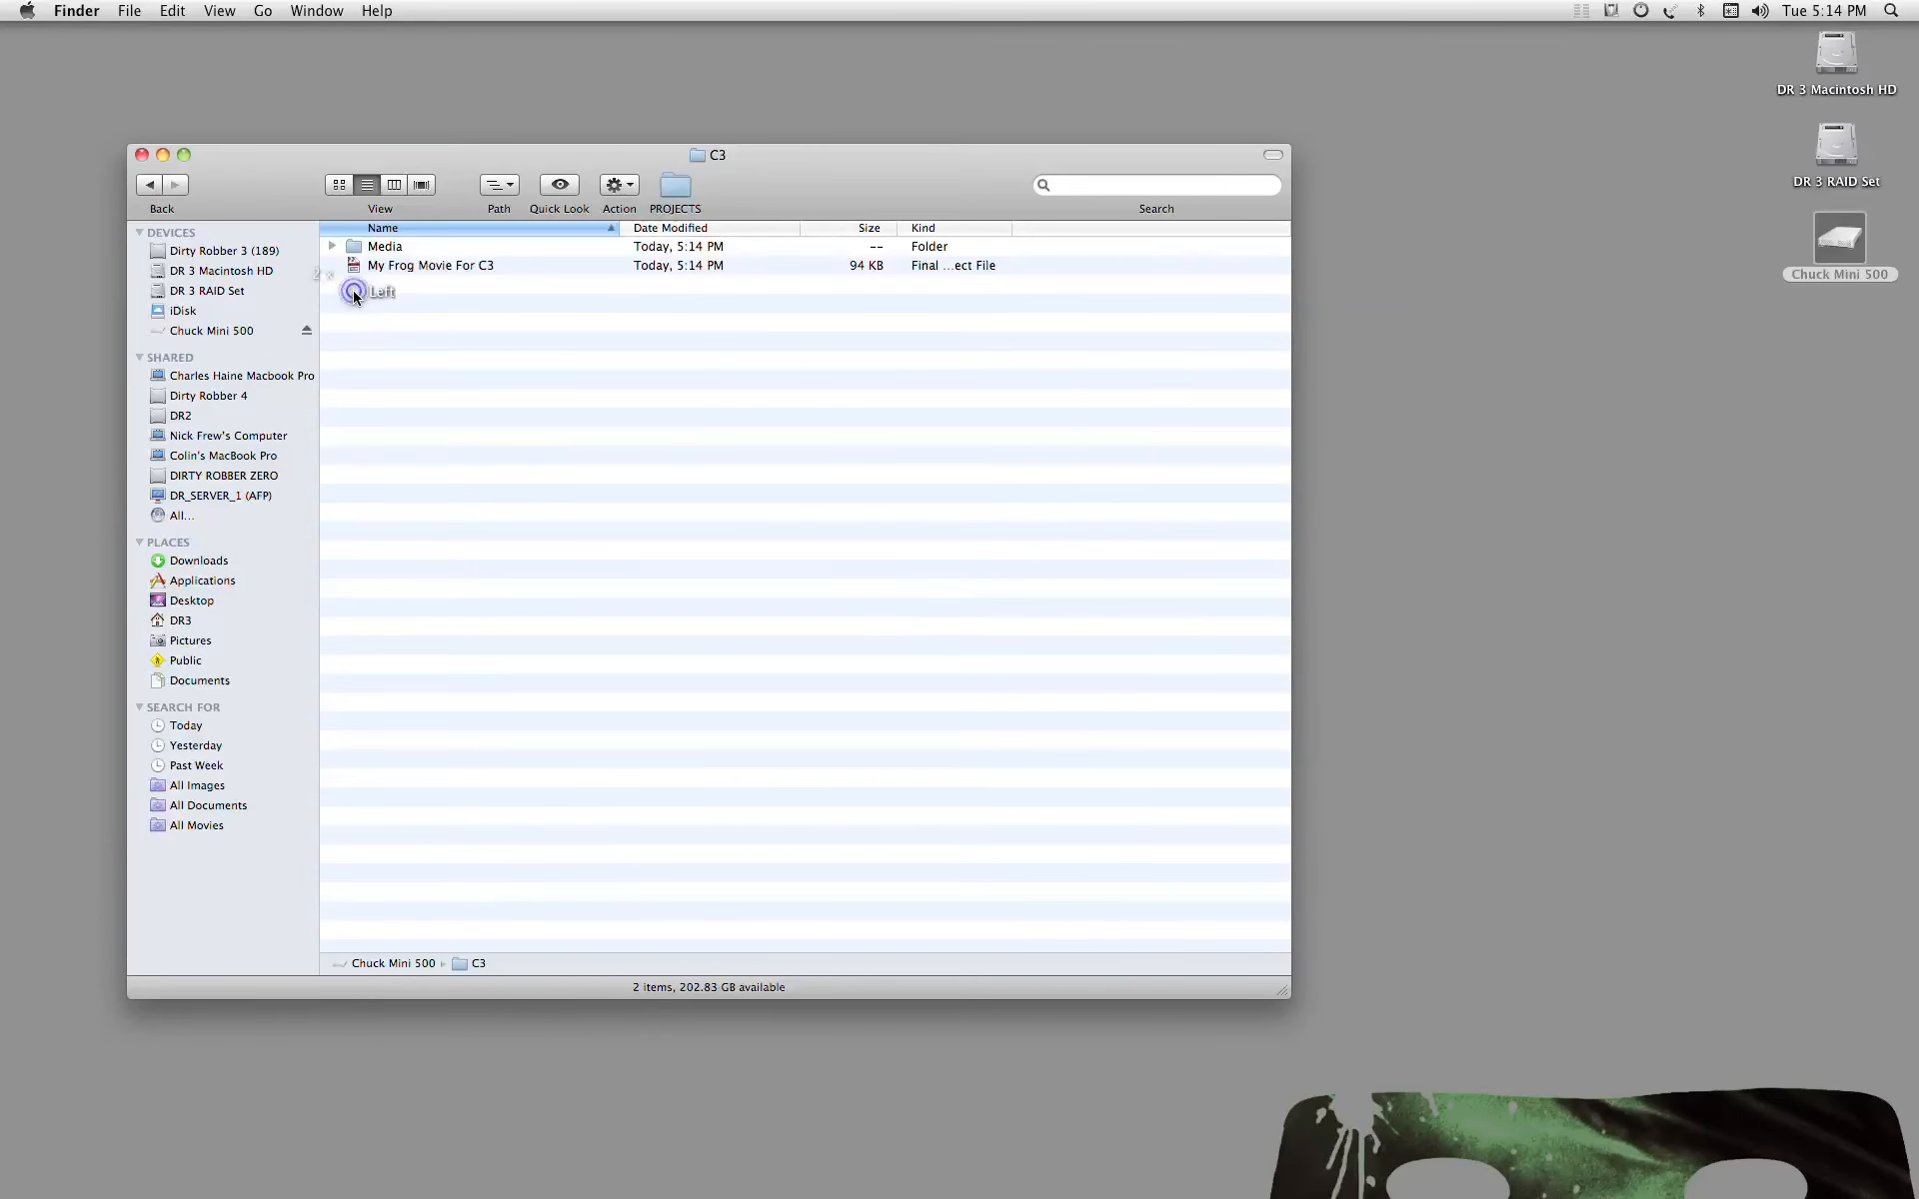
pyautogui.click(333, 247)
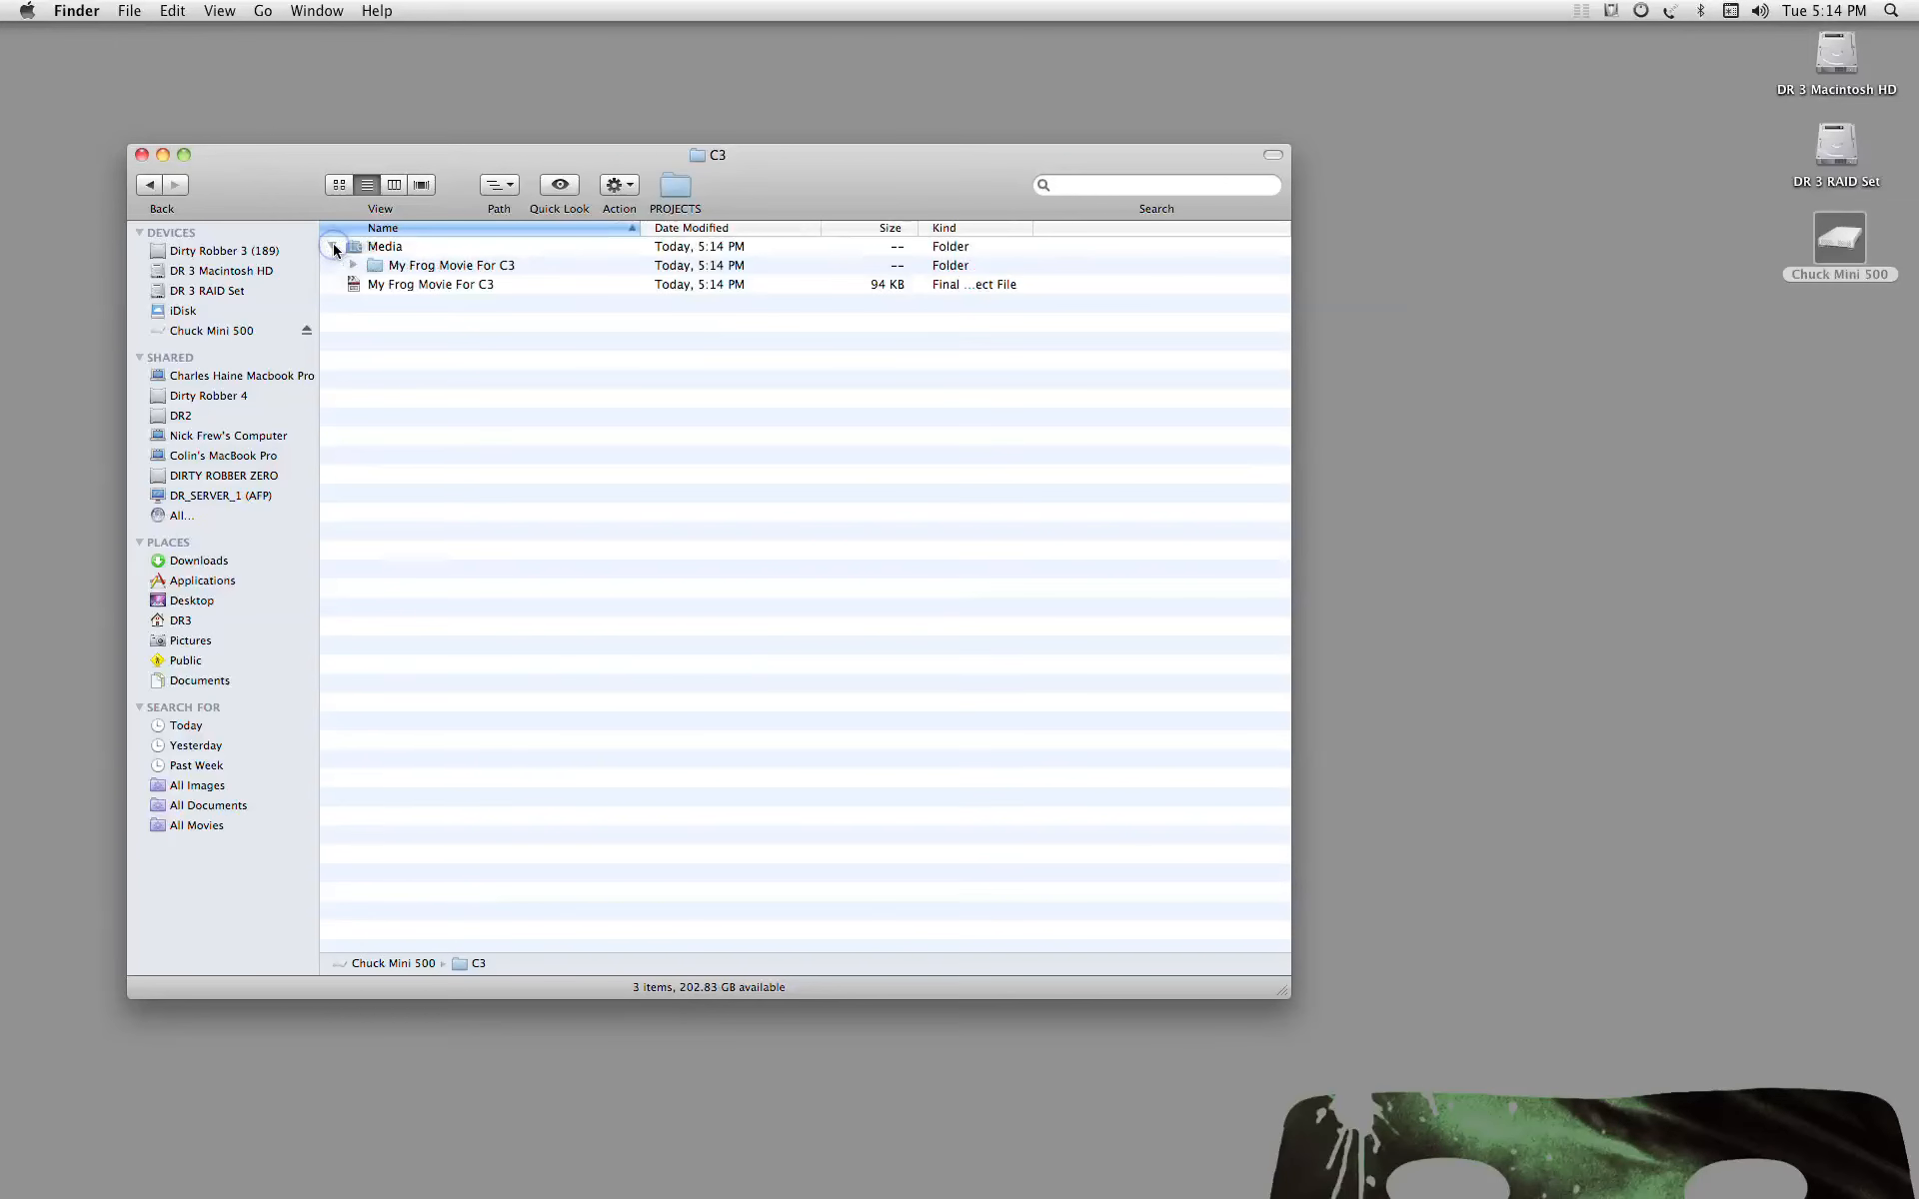
pyautogui.click(355, 266)
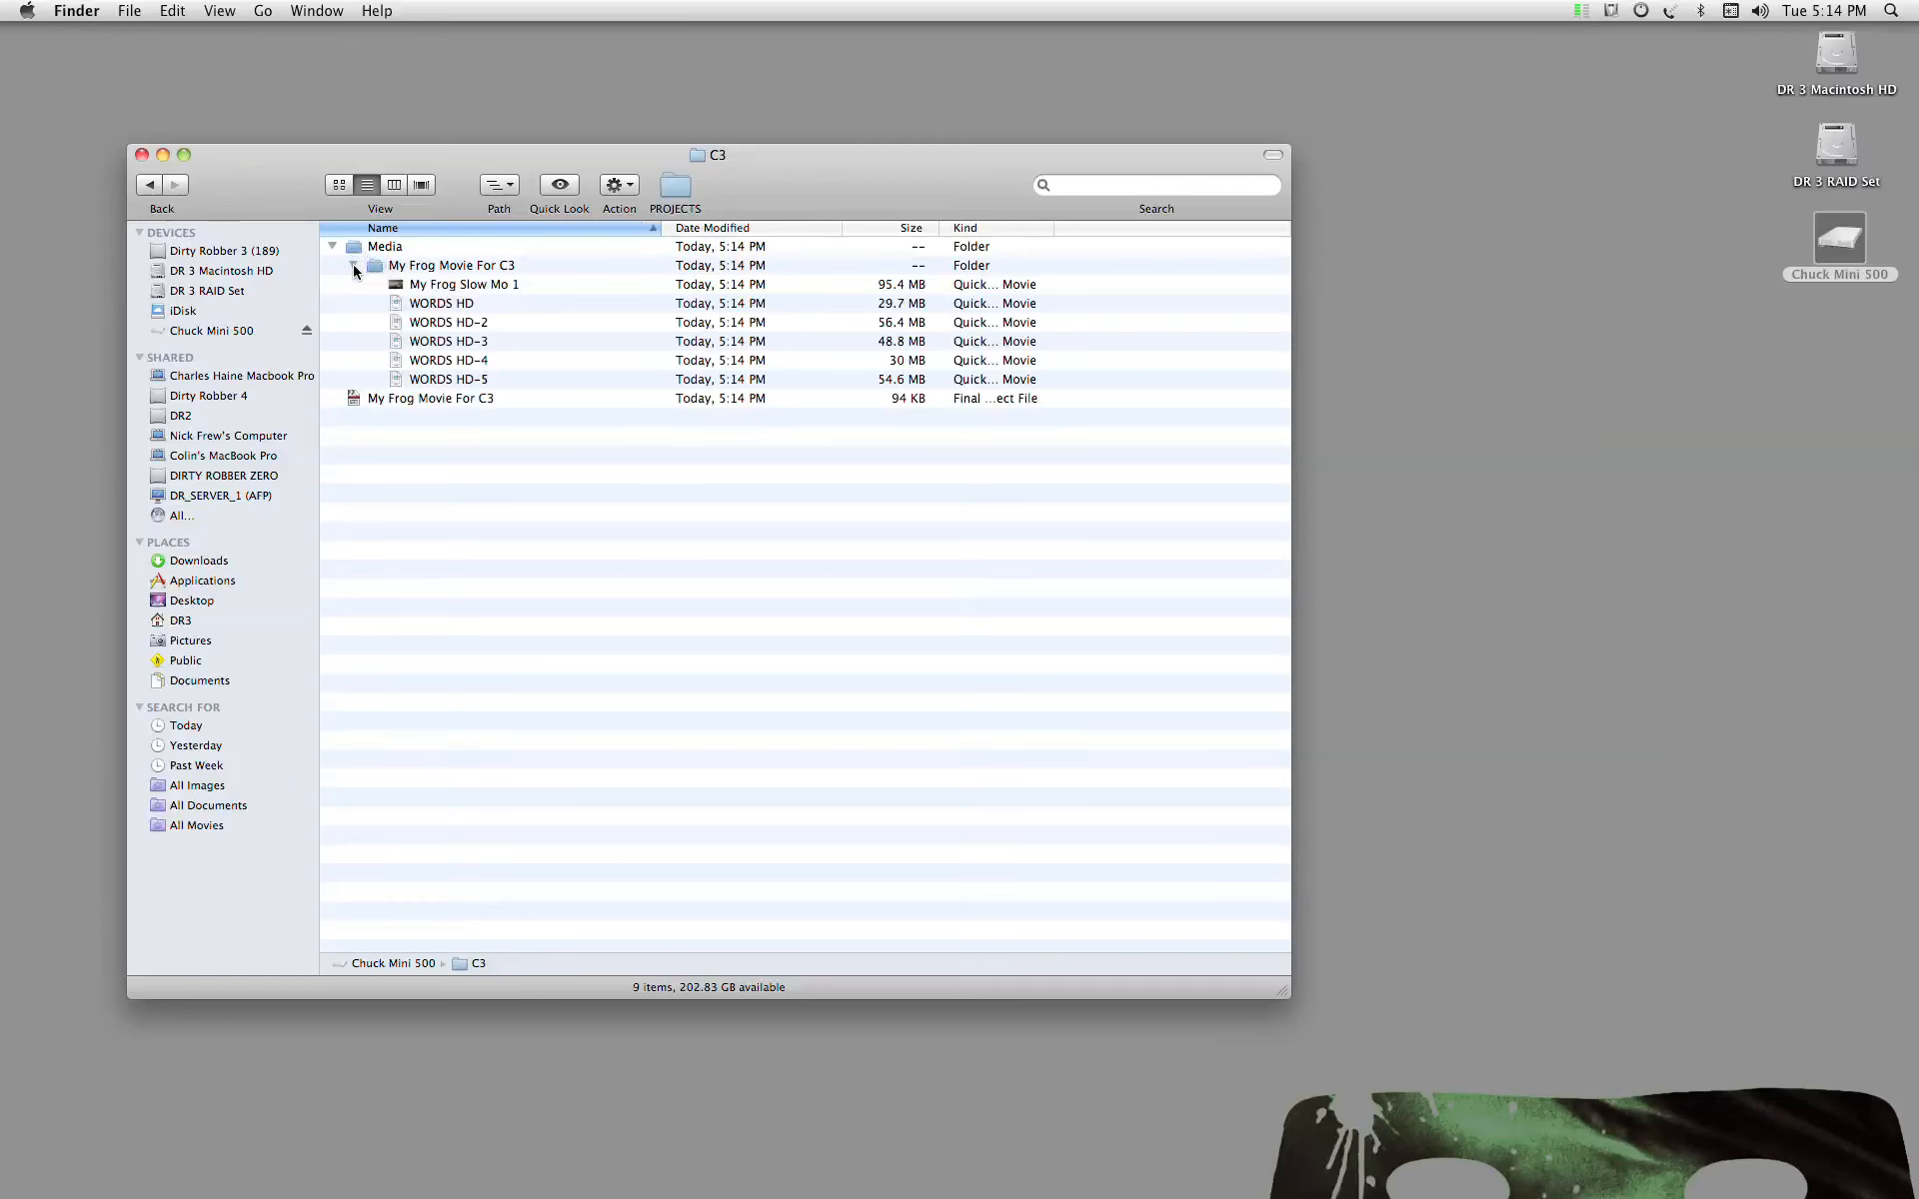
pyautogui.click(331, 245)
pyautogui.click(351, 264)
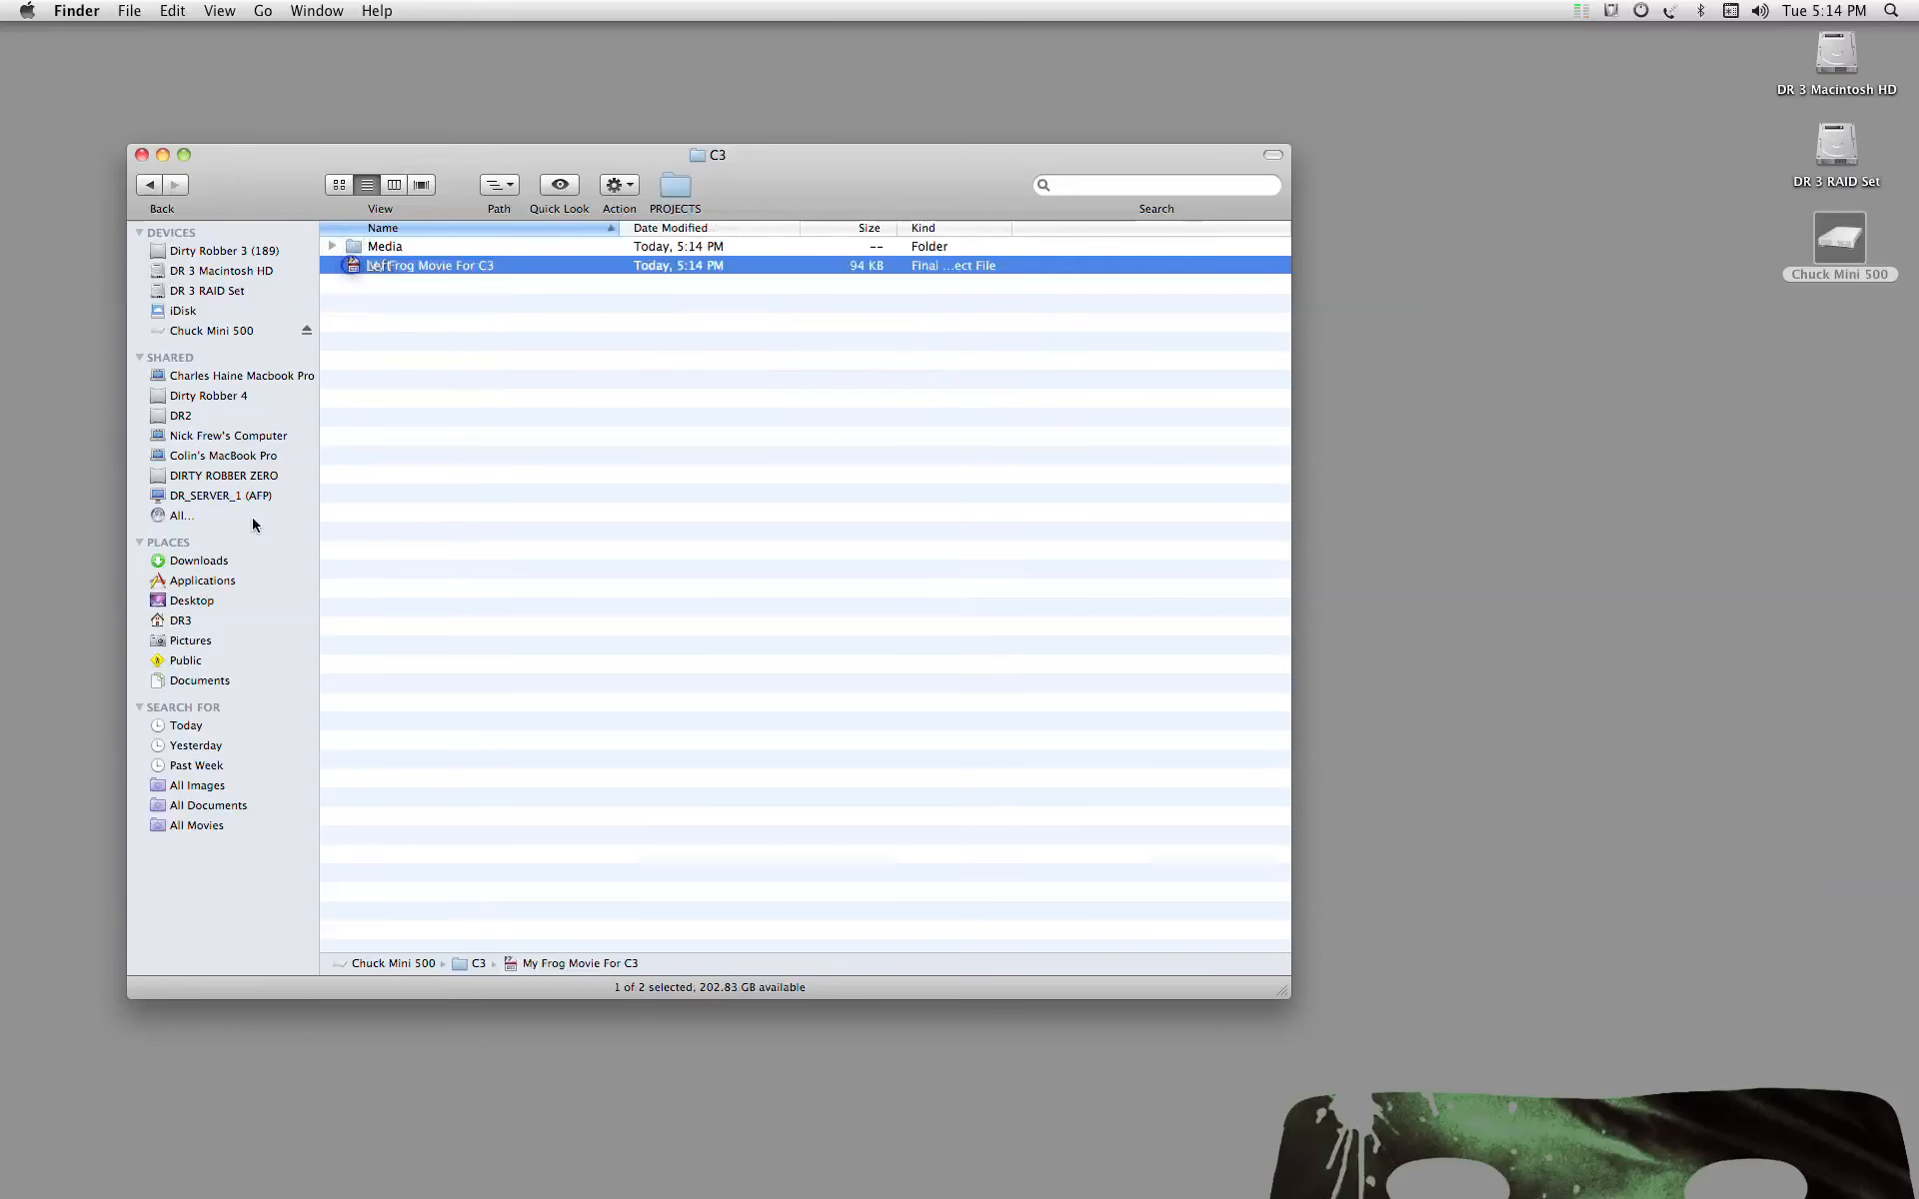
# Step: Label the C3 folder on Chuck Mini 500 orange and close the Finder window
pyautogui.click(147, 185)
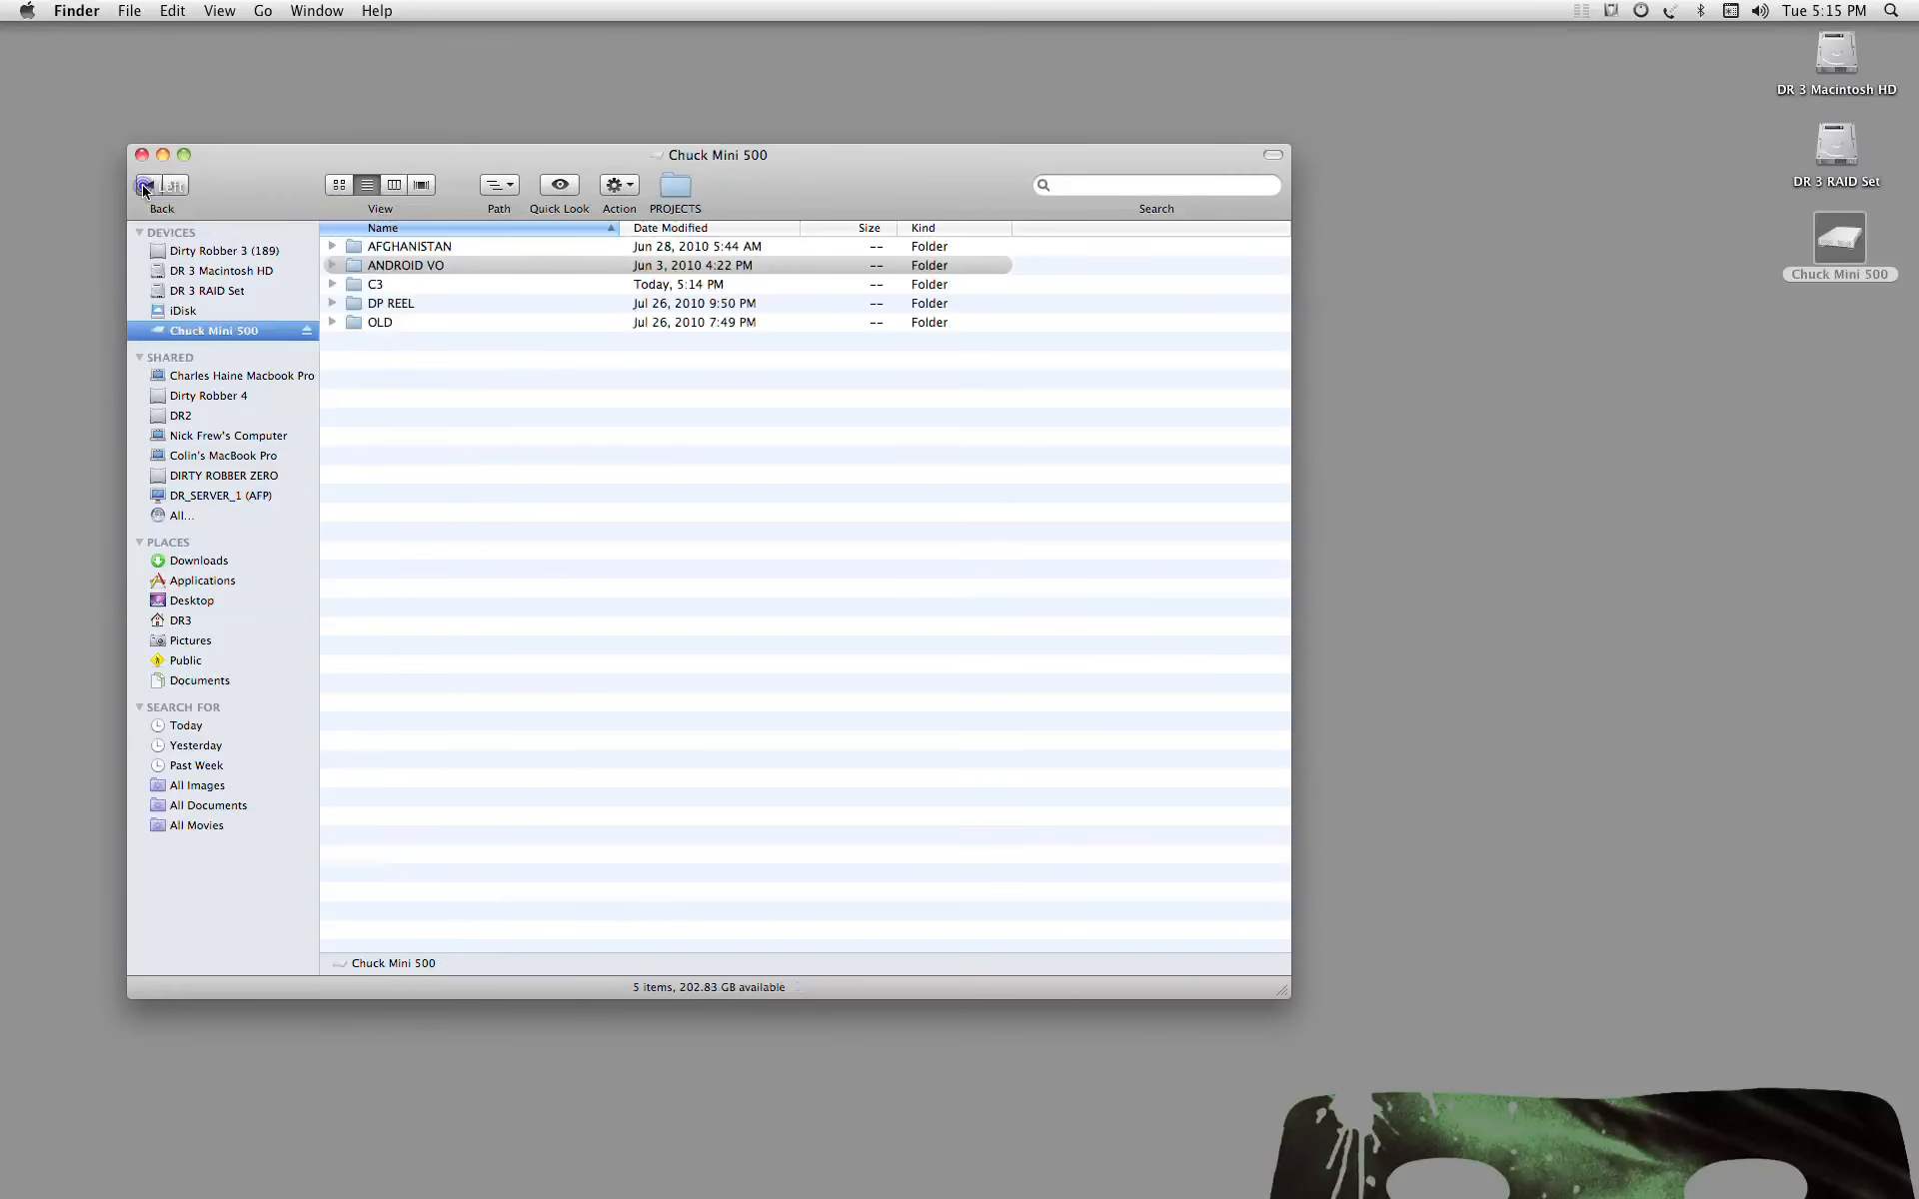
pyautogui.click(354, 289)
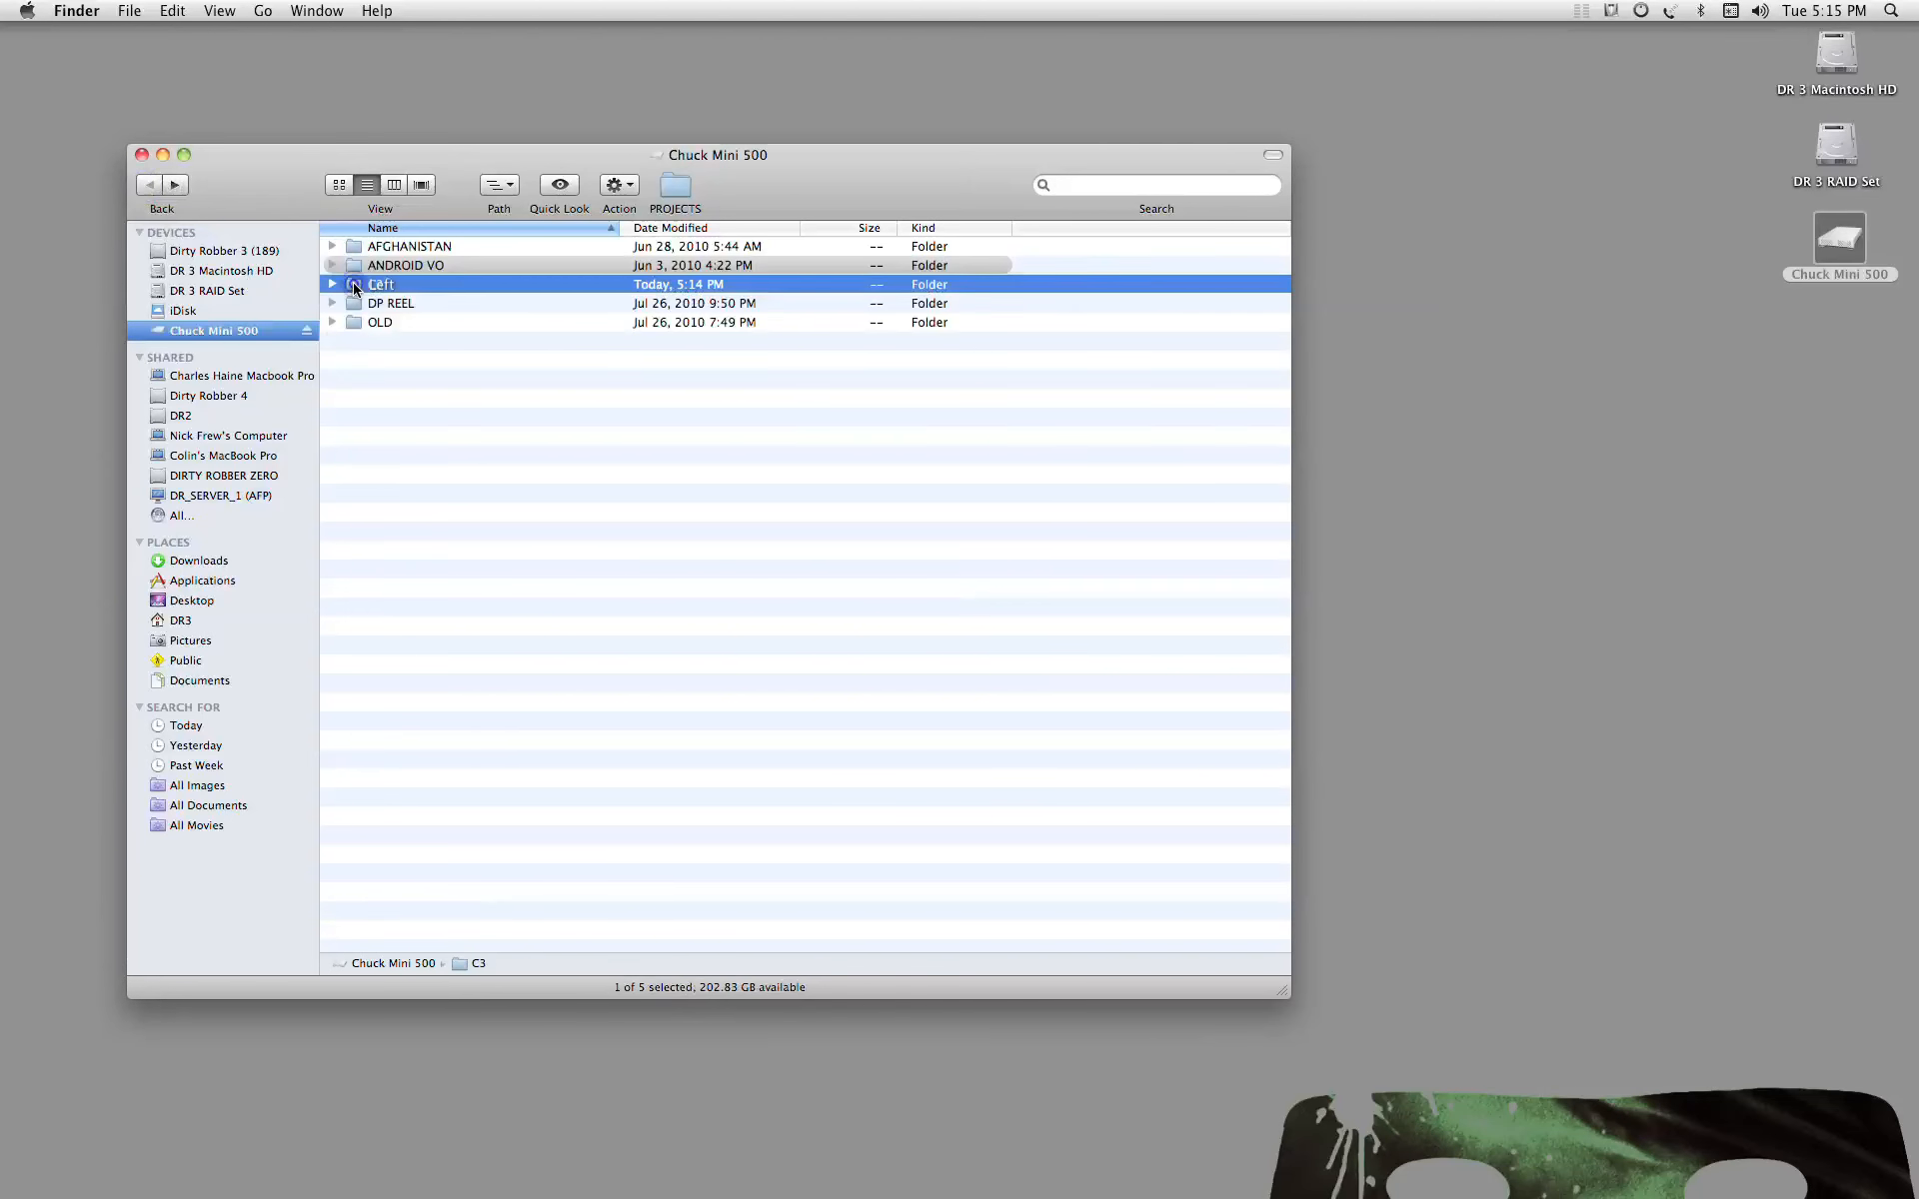
pyautogui.rightClick(353, 289)
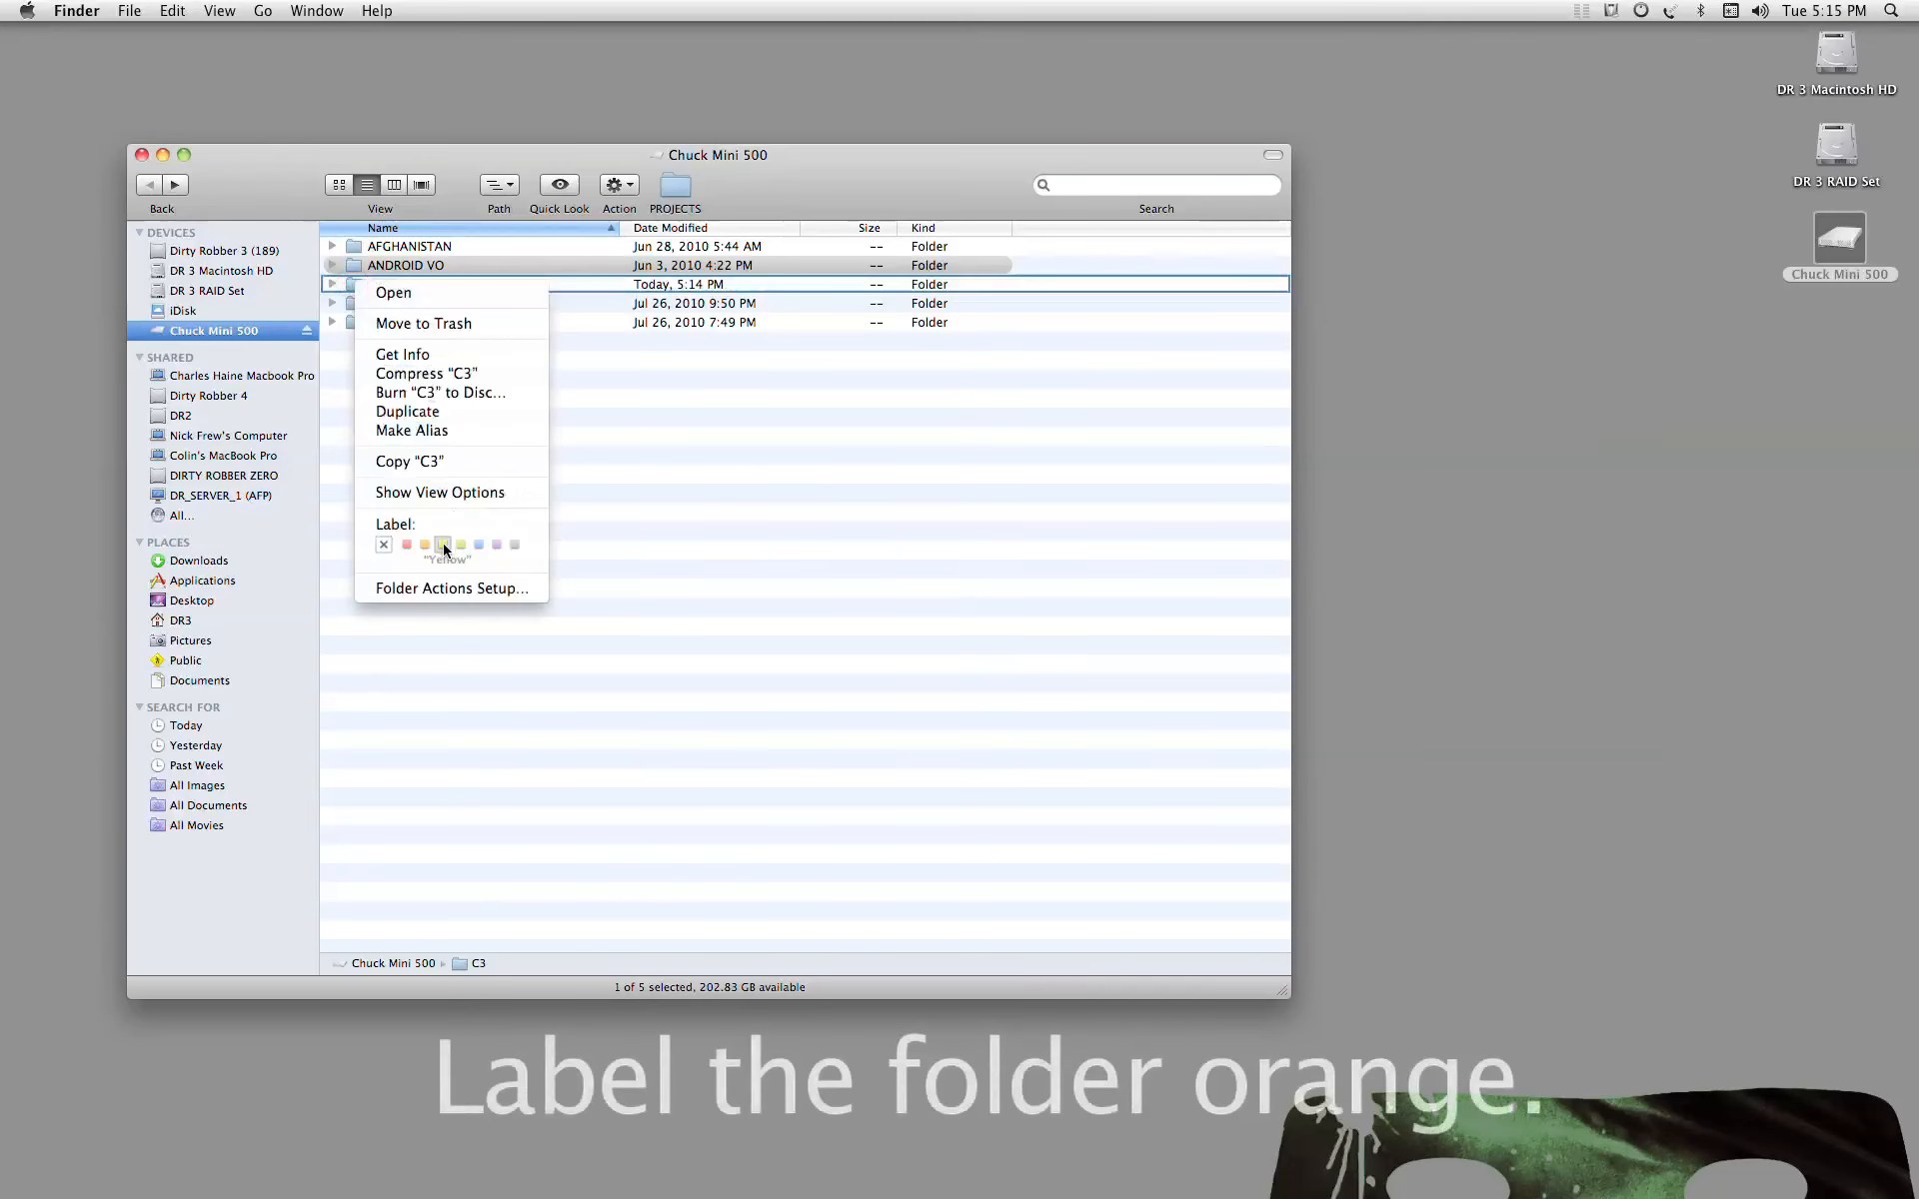
pyautogui.click(429, 547)
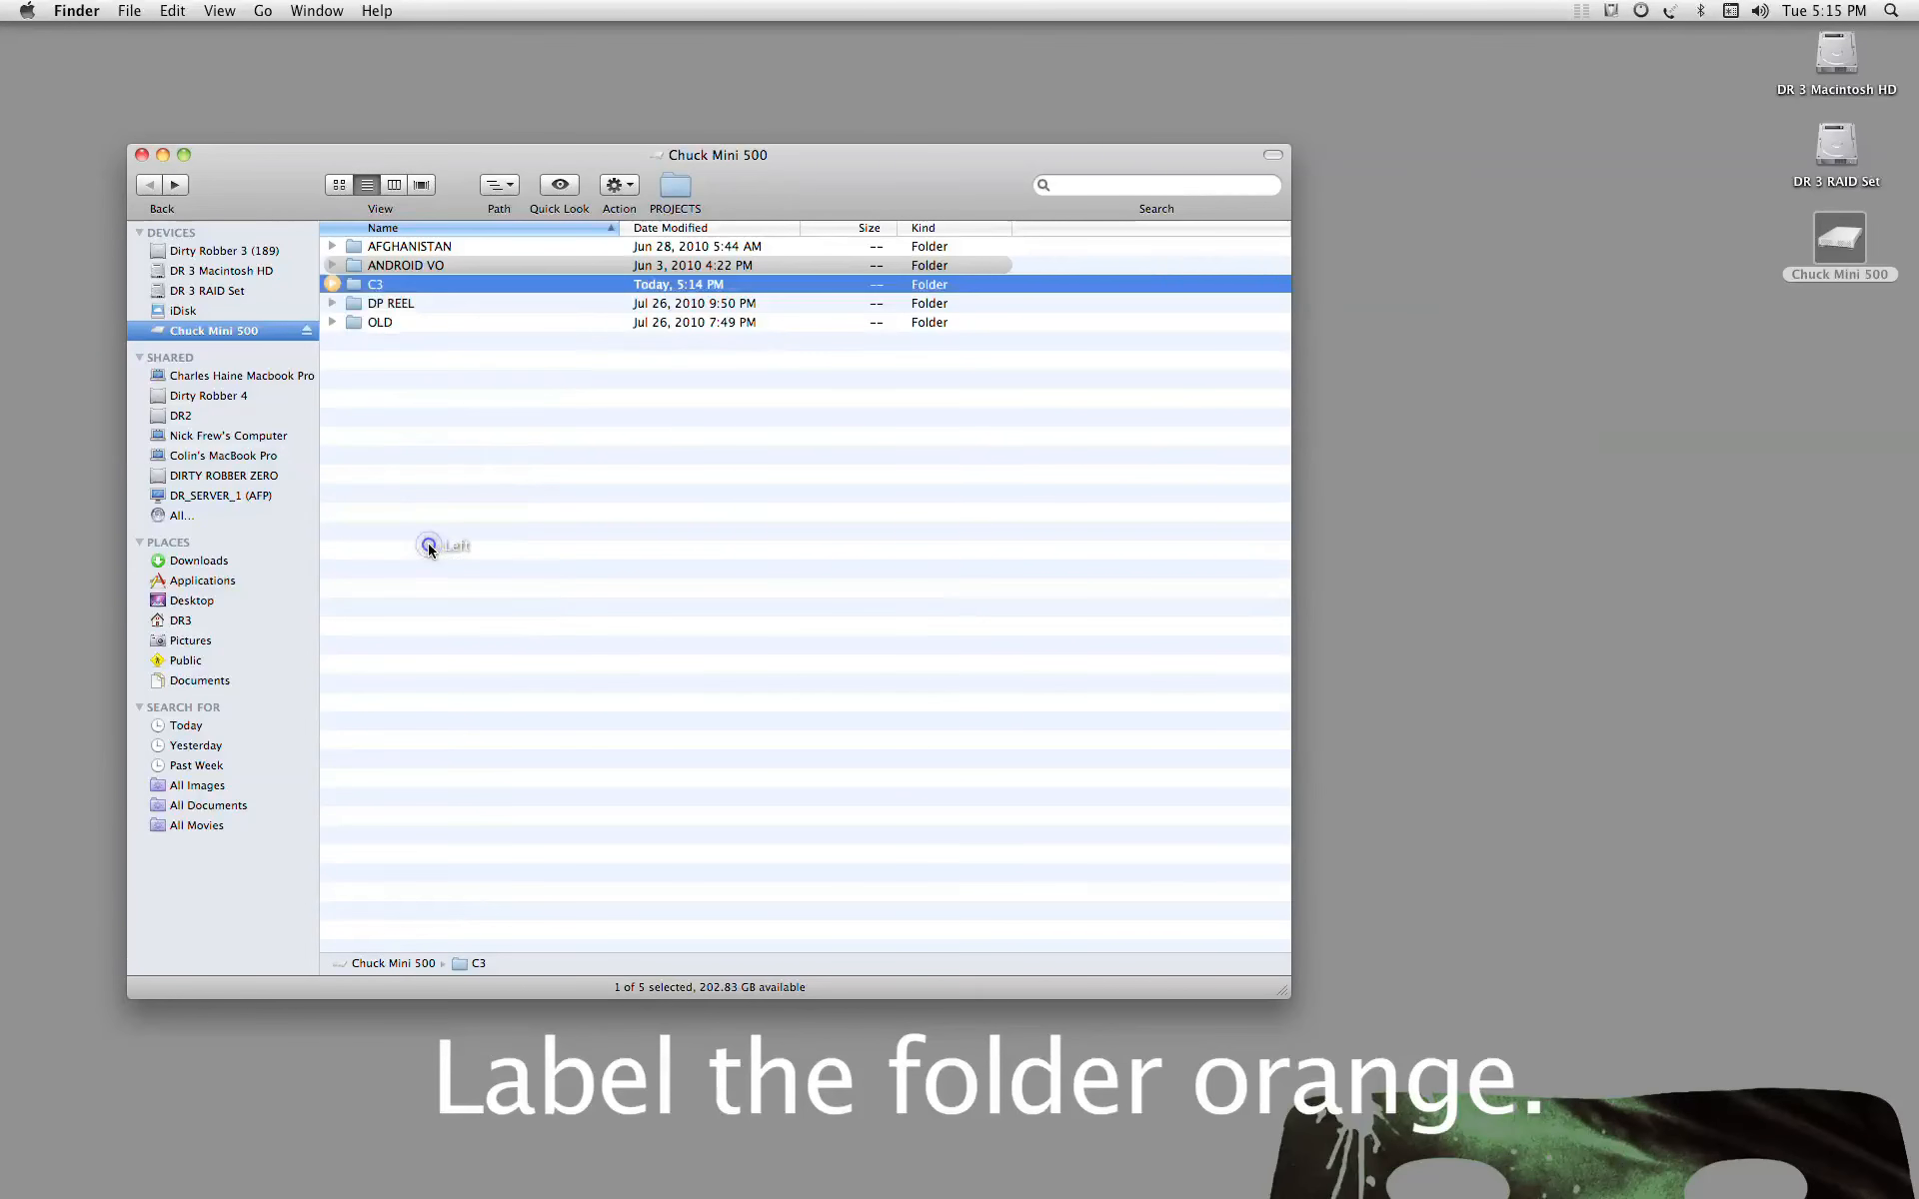
pyautogui.click(532, 464)
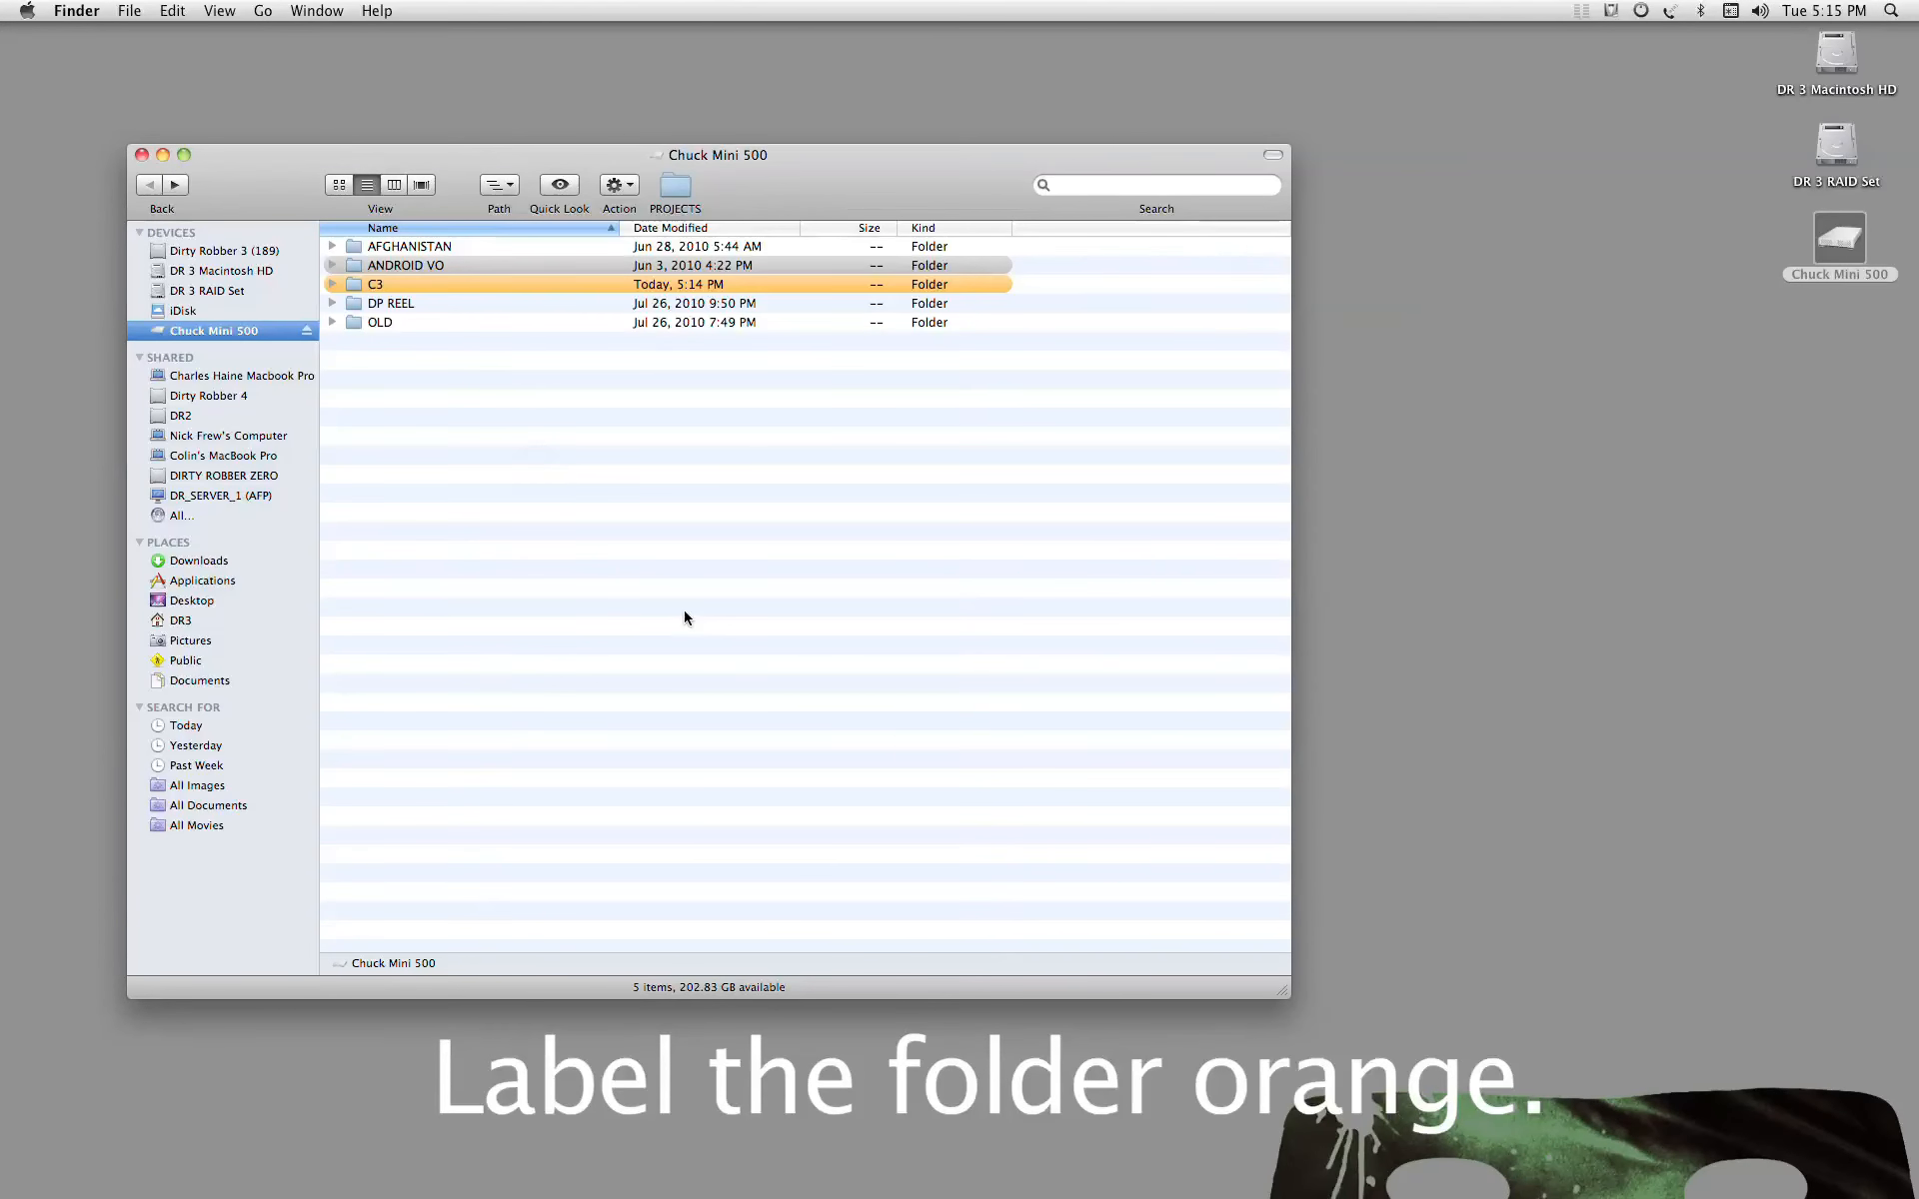
pyautogui.click(142, 154)
# Step: Switch to Final Cut Pro and send the sequence to Color with the project name My Frog Movie FOR C3
pyautogui.moveTo(790, 1195)
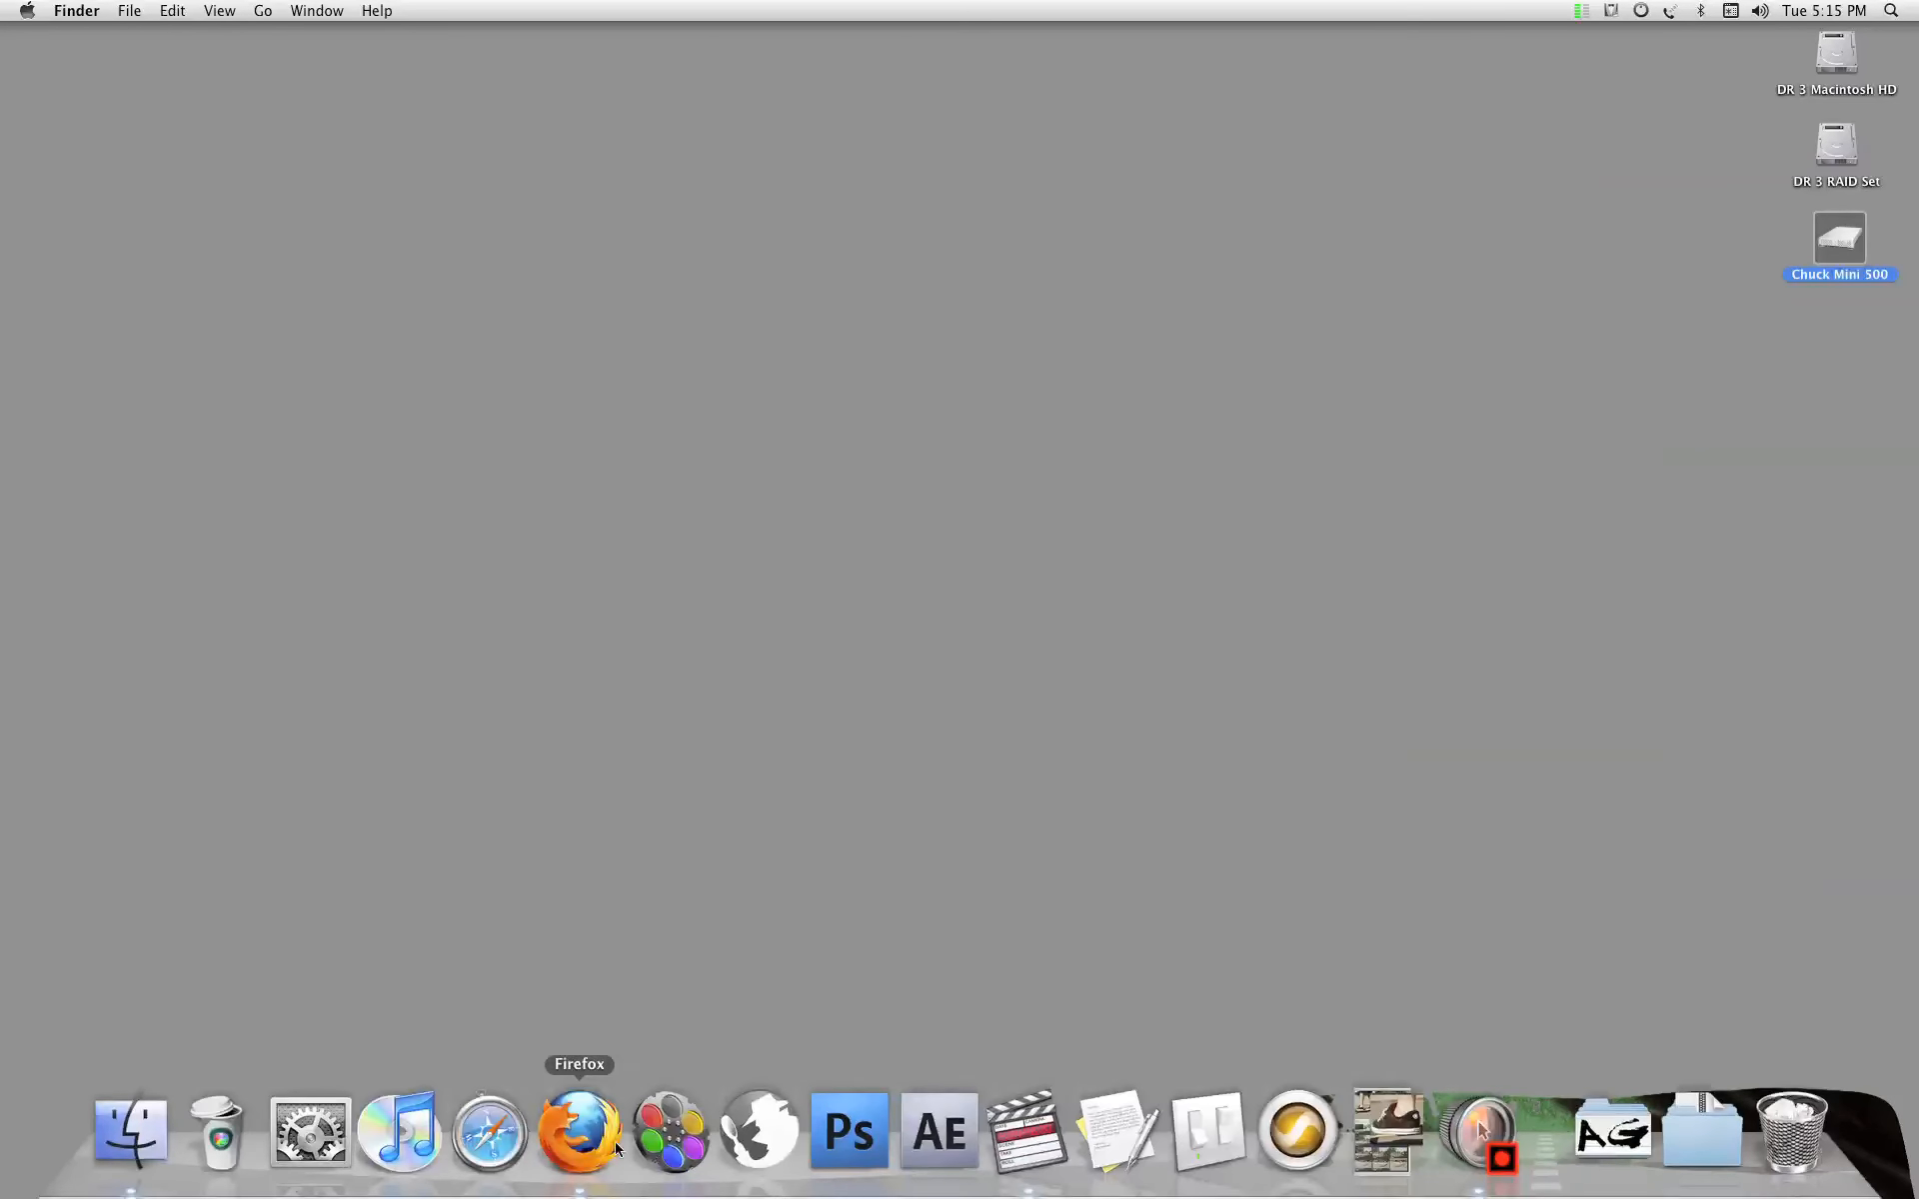
pyautogui.click(1026, 1132)
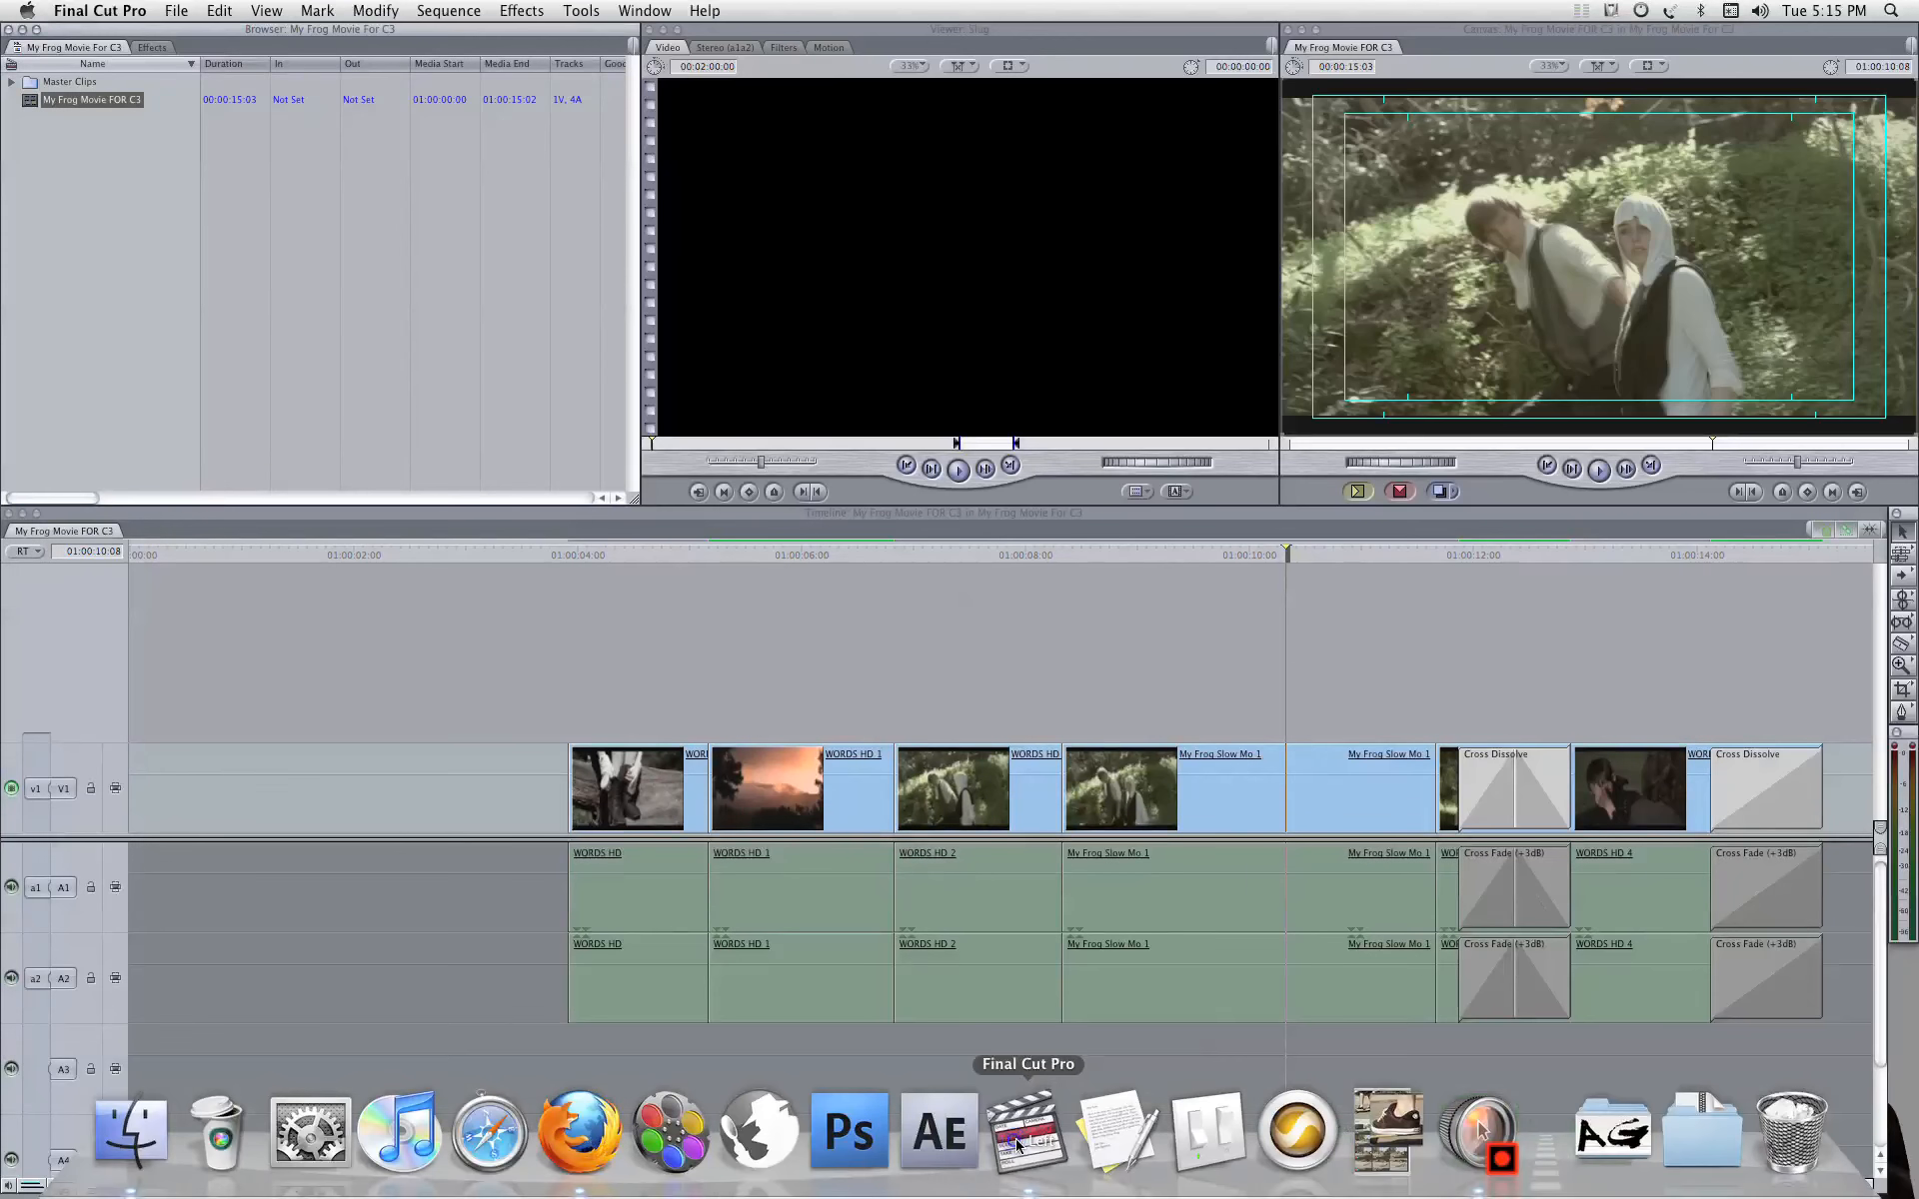
pyautogui.click(182, 10)
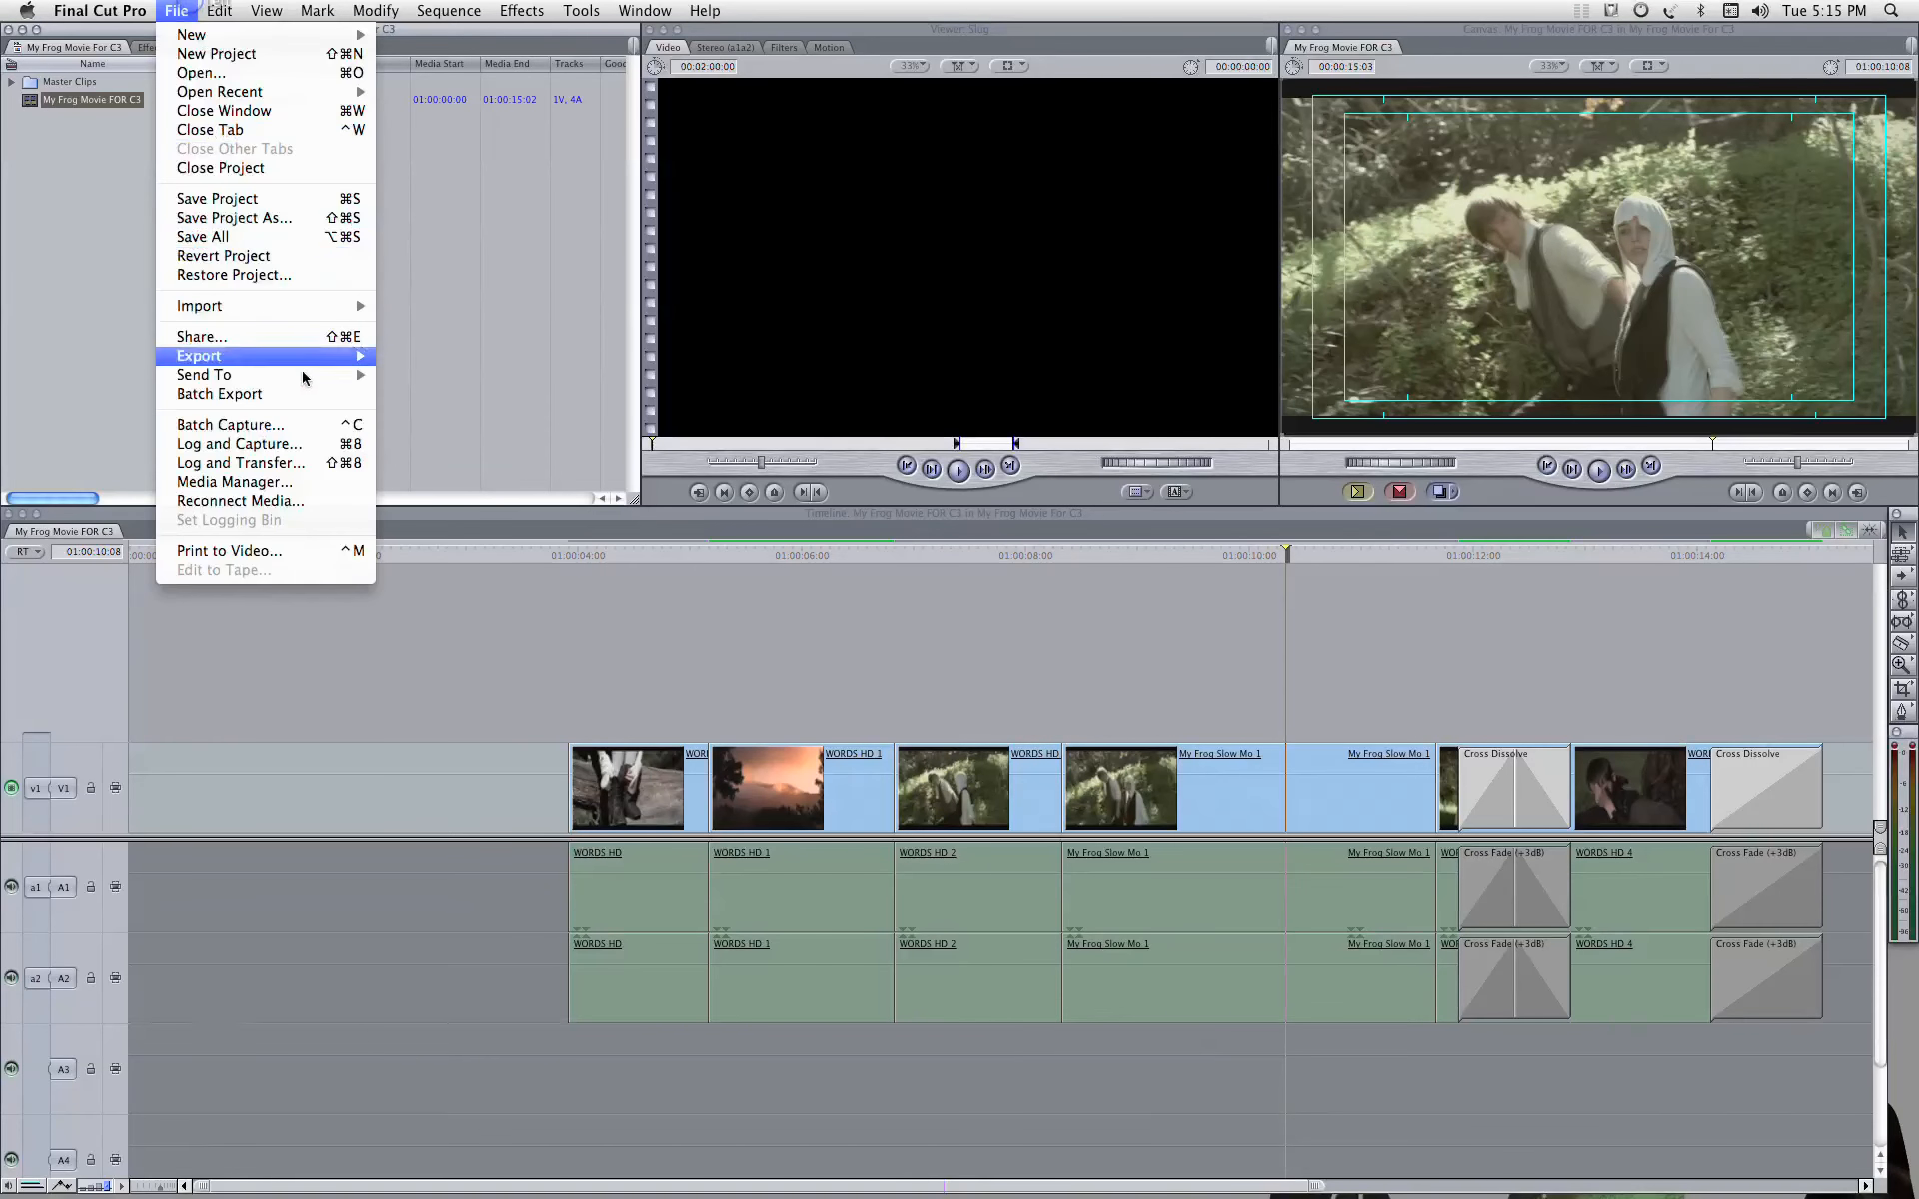
pyautogui.moveTo(315, 378)
pyautogui.click(543, 494)
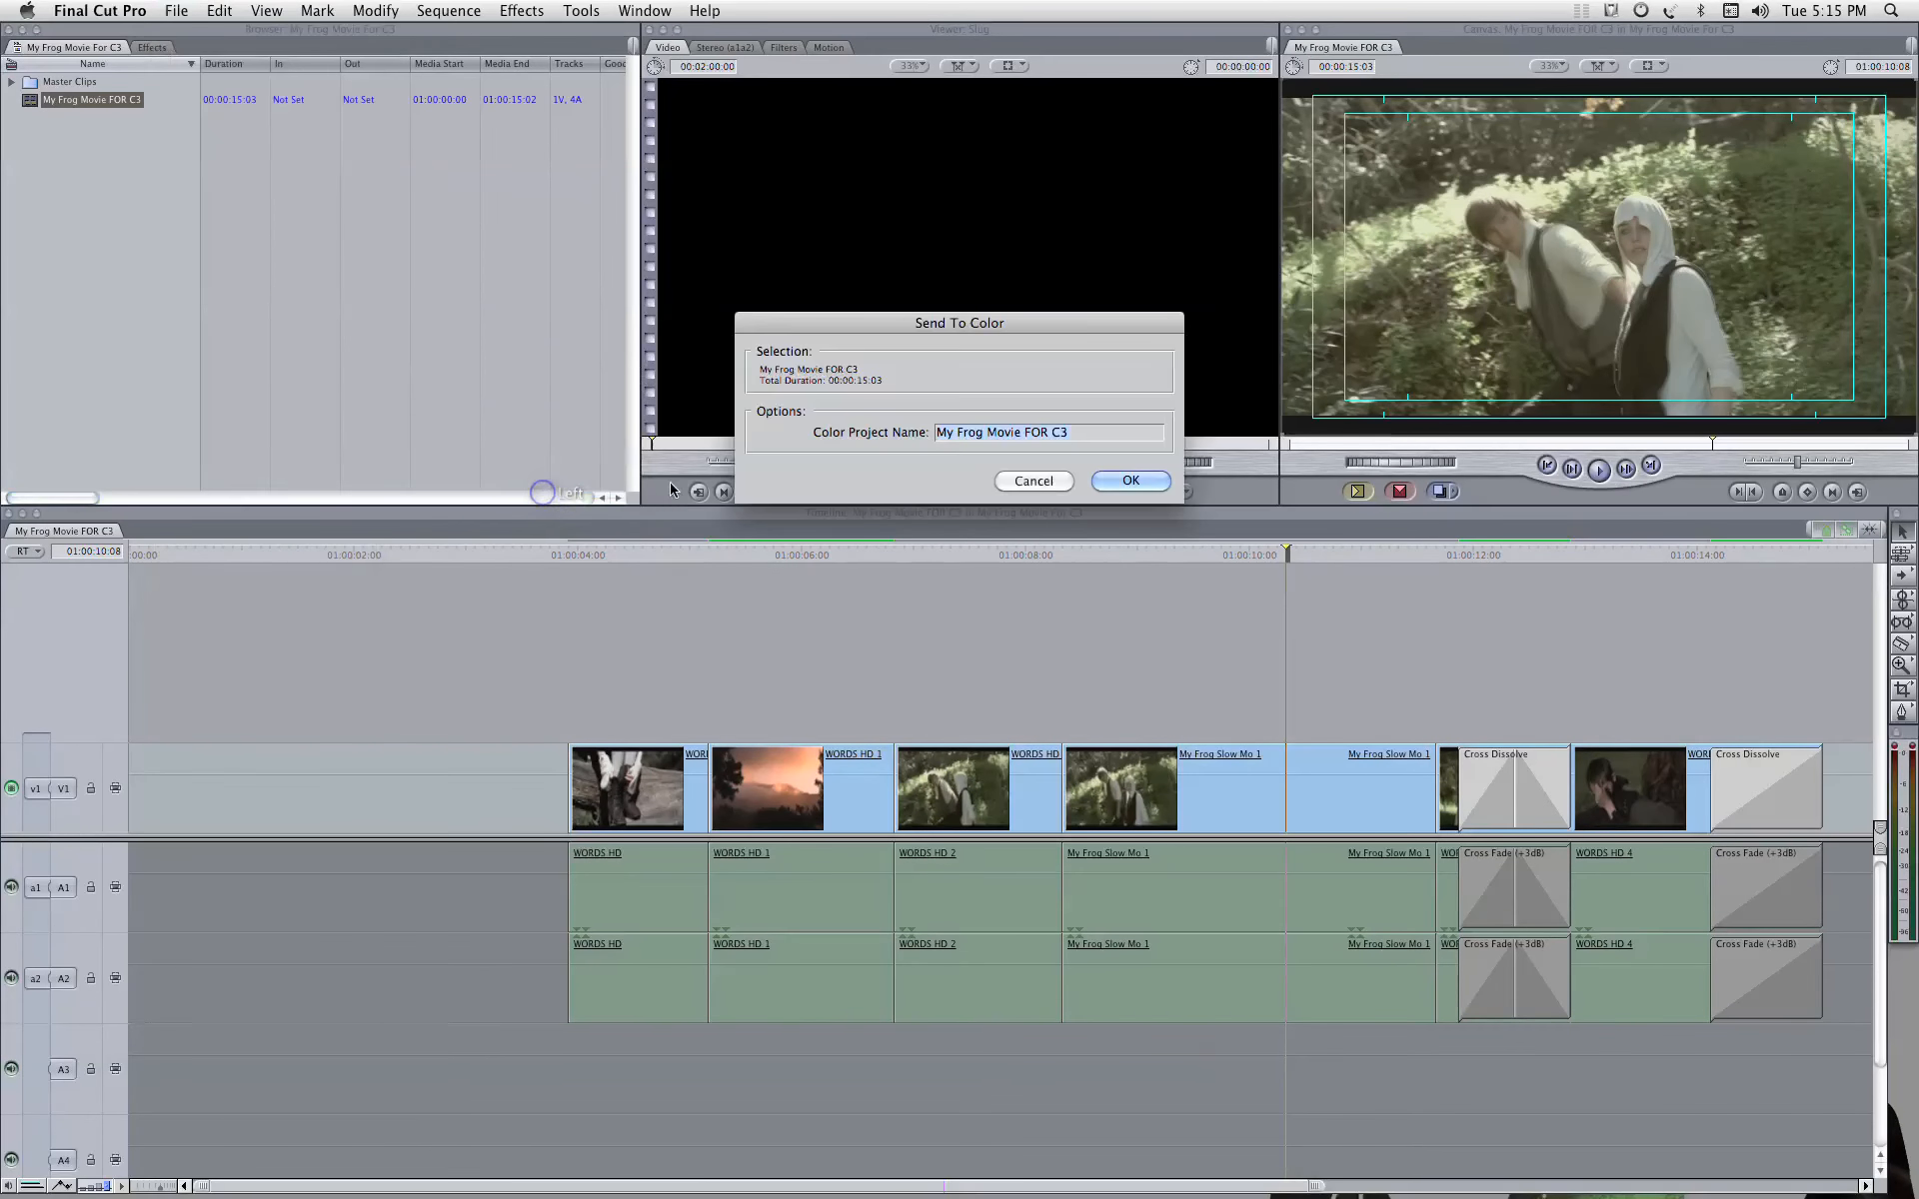
pyautogui.click(1158, 490)
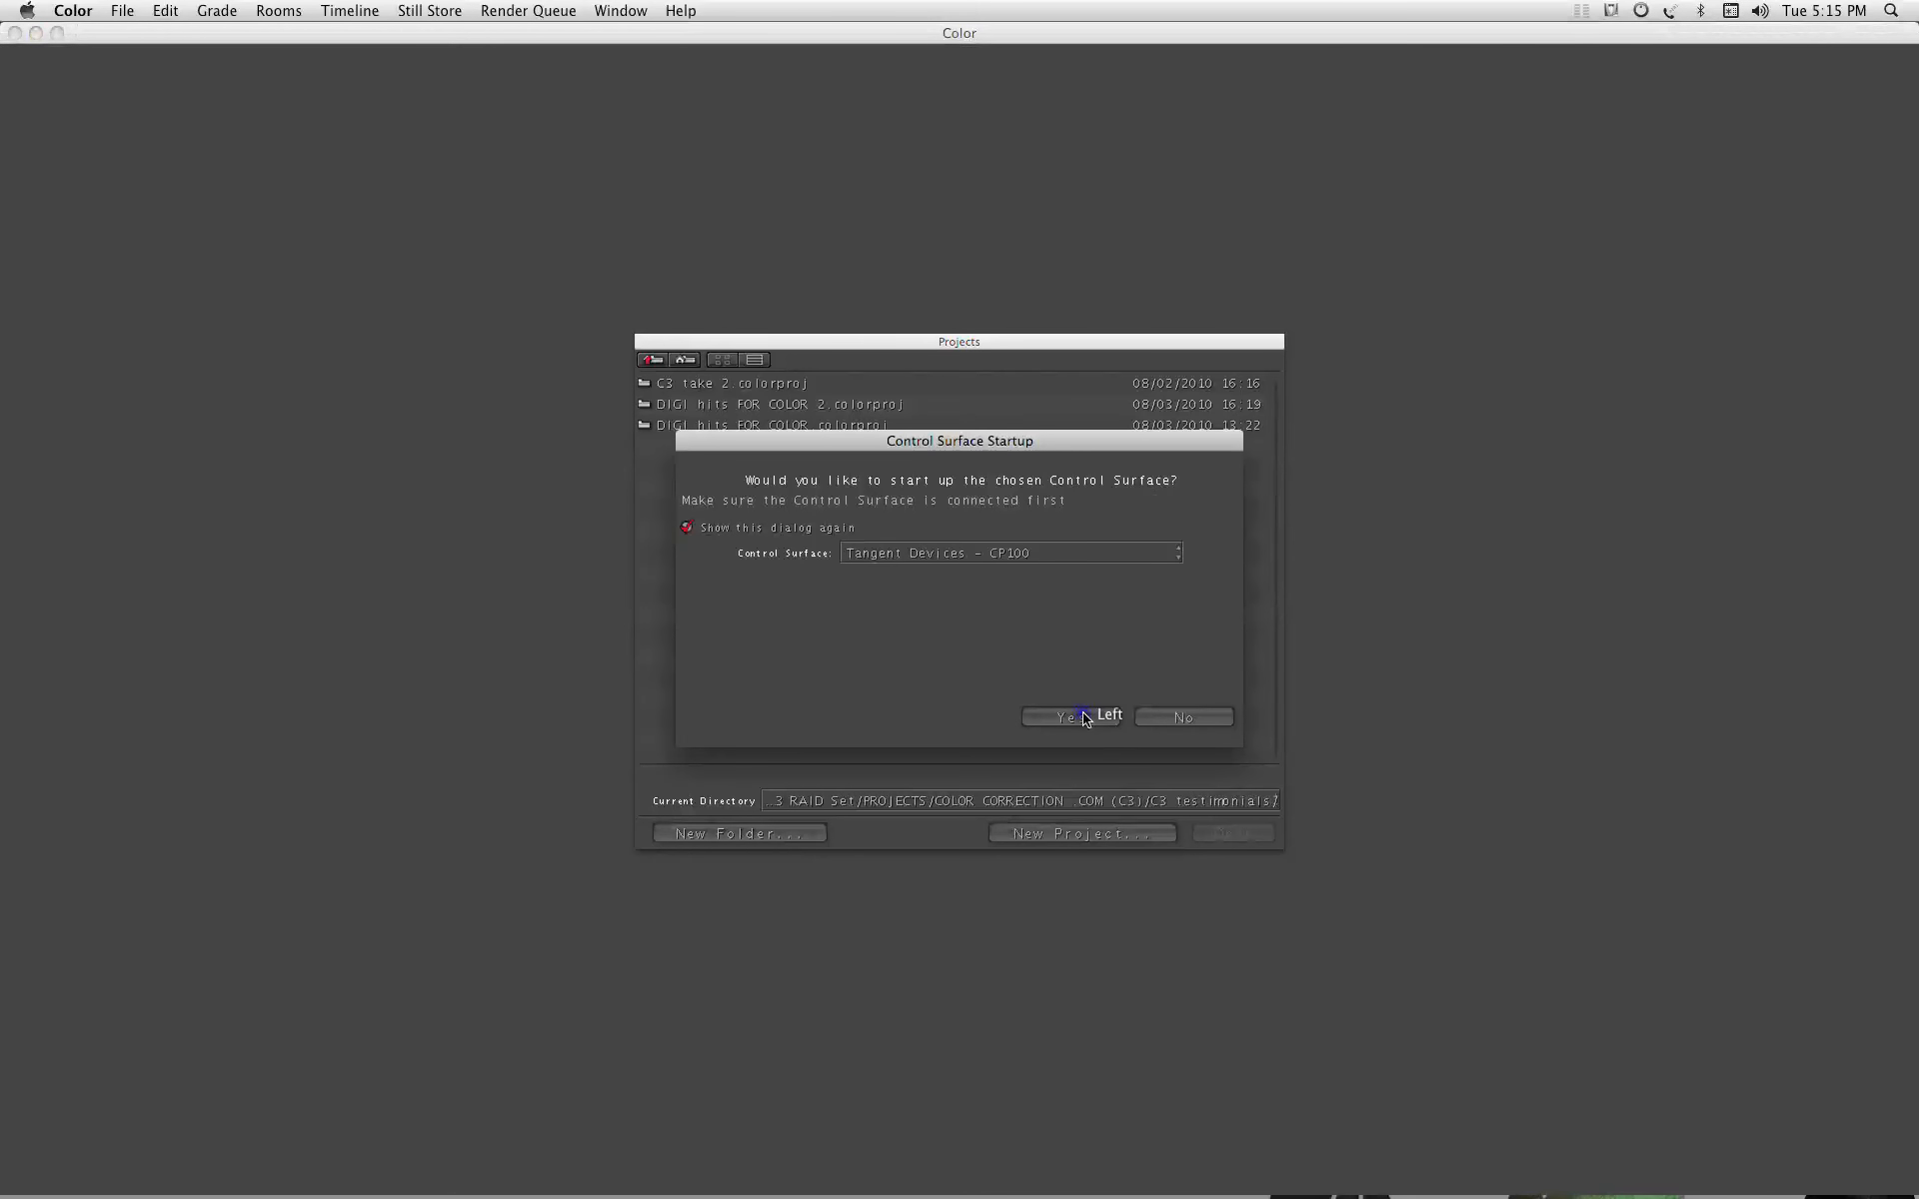
pyautogui.click(1084, 717)
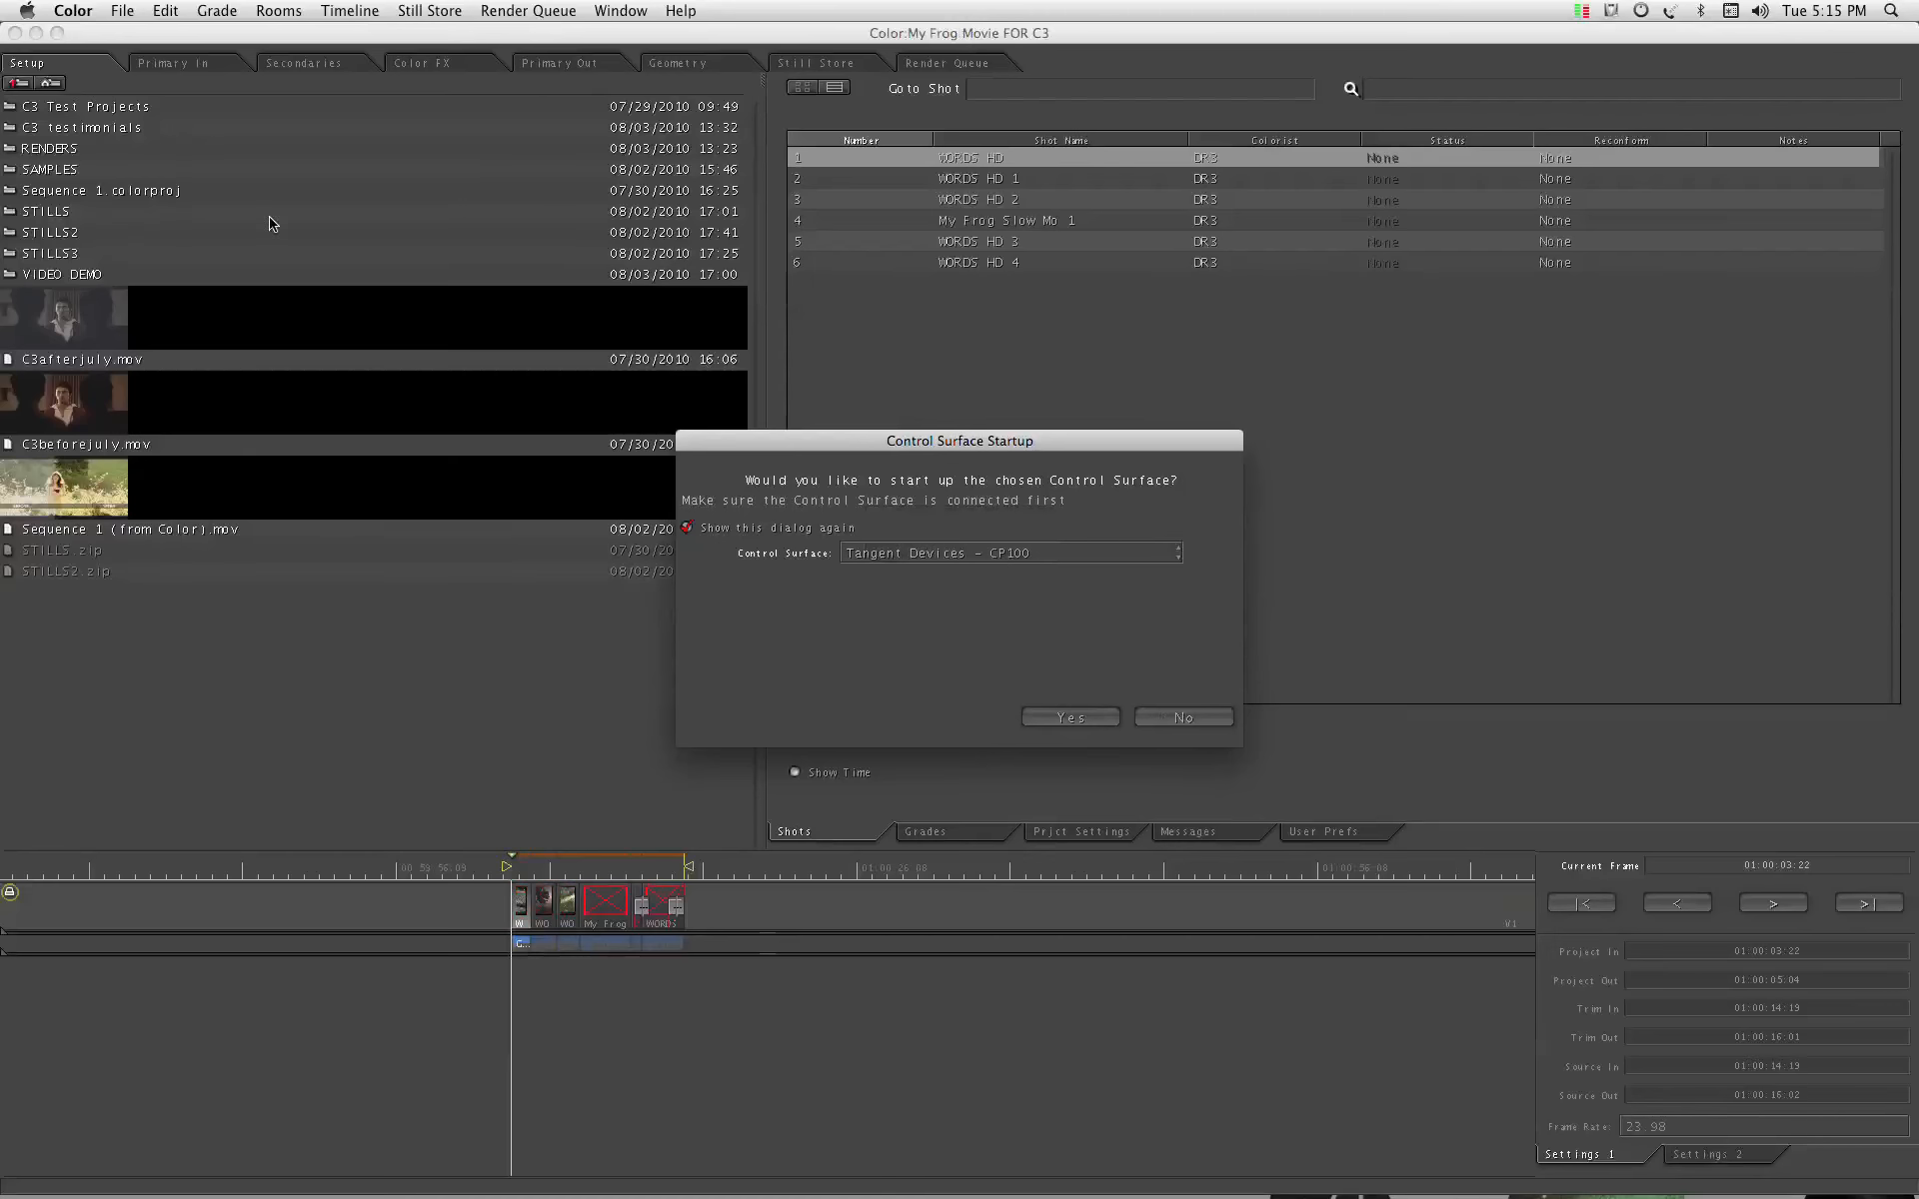
# Step: Send the My Frog Movie FOR C3 project from Color back to Final Cut Pro and accept the warning
pyautogui.click(133, 12)
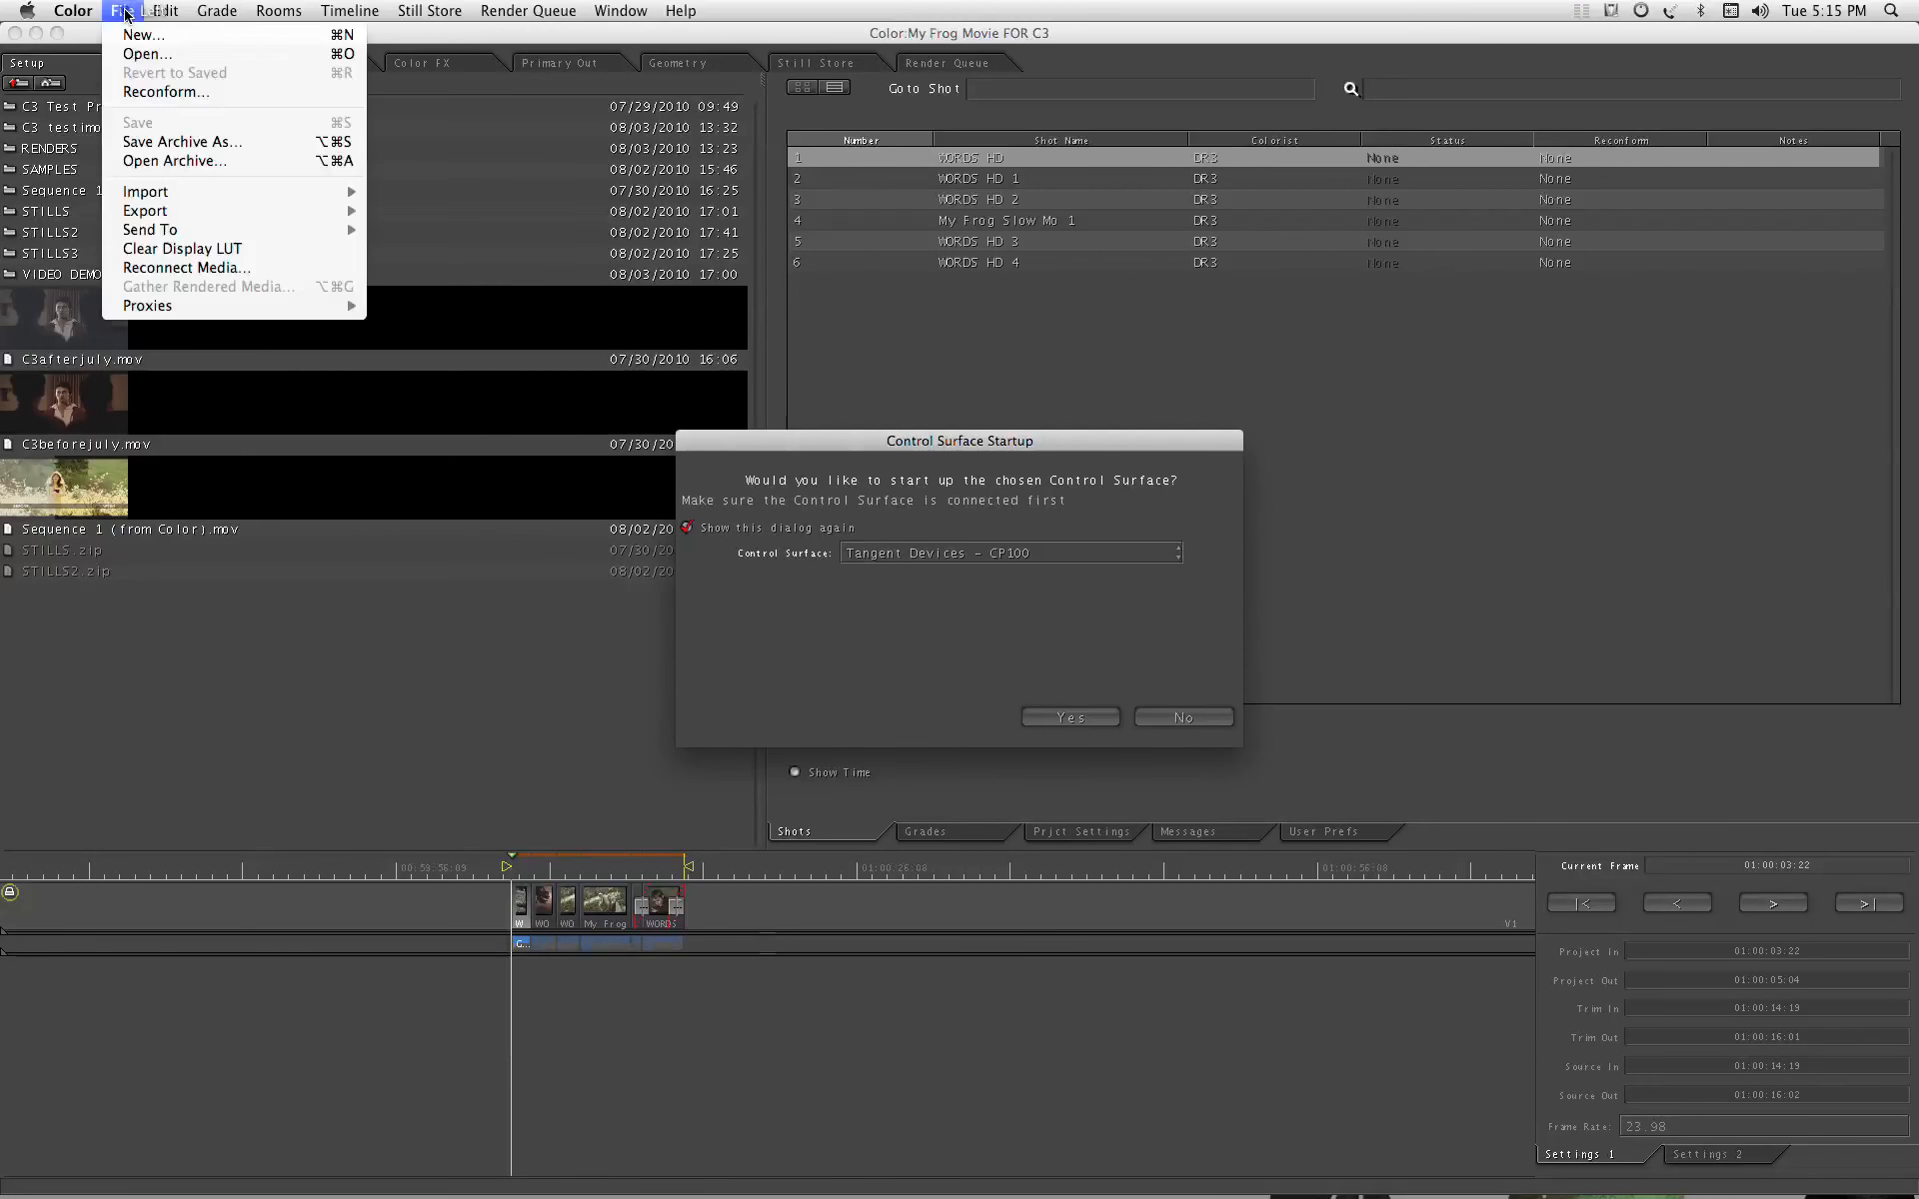
pyautogui.moveTo(340, 230)
pyautogui.click(418, 232)
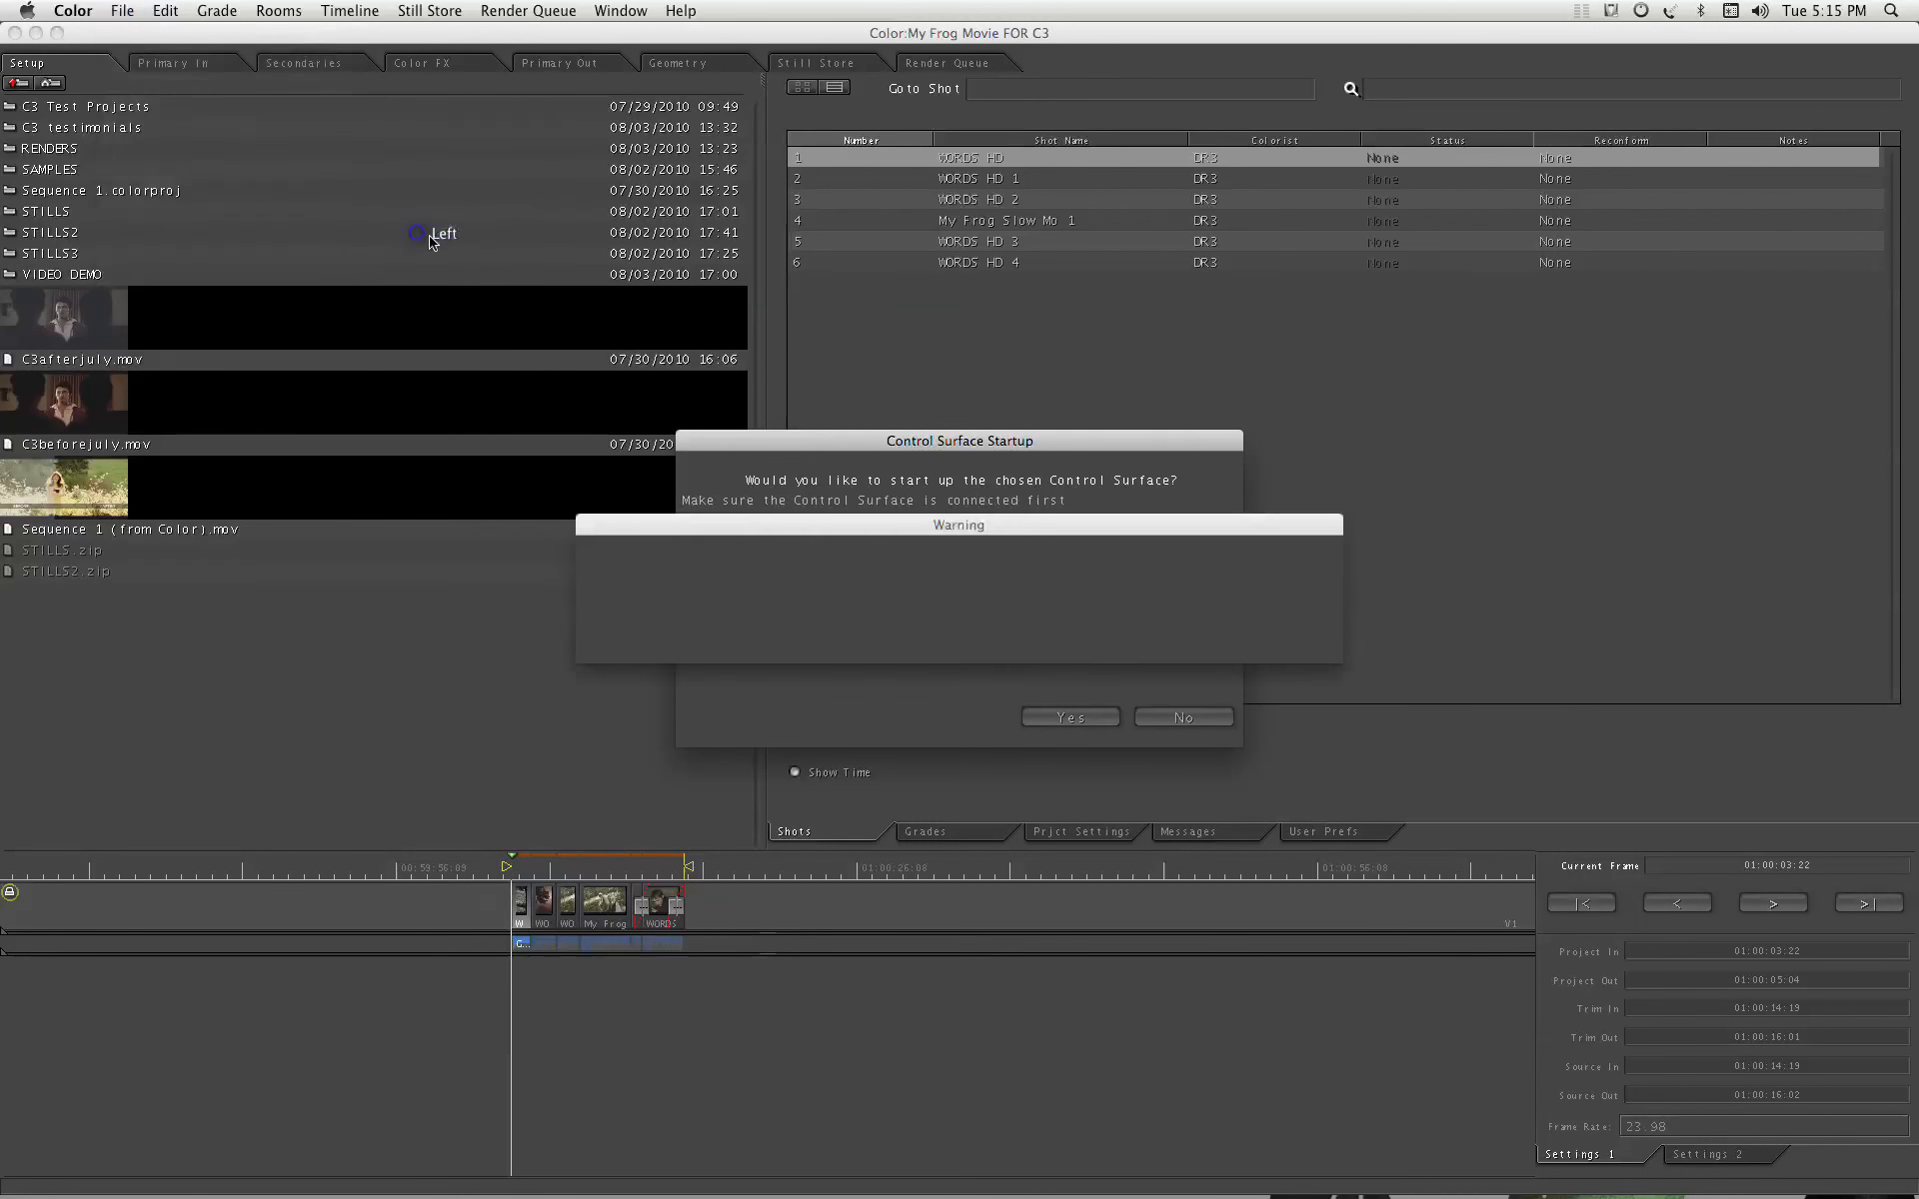
pyautogui.click(1149, 639)
pyautogui.click(1159, 634)
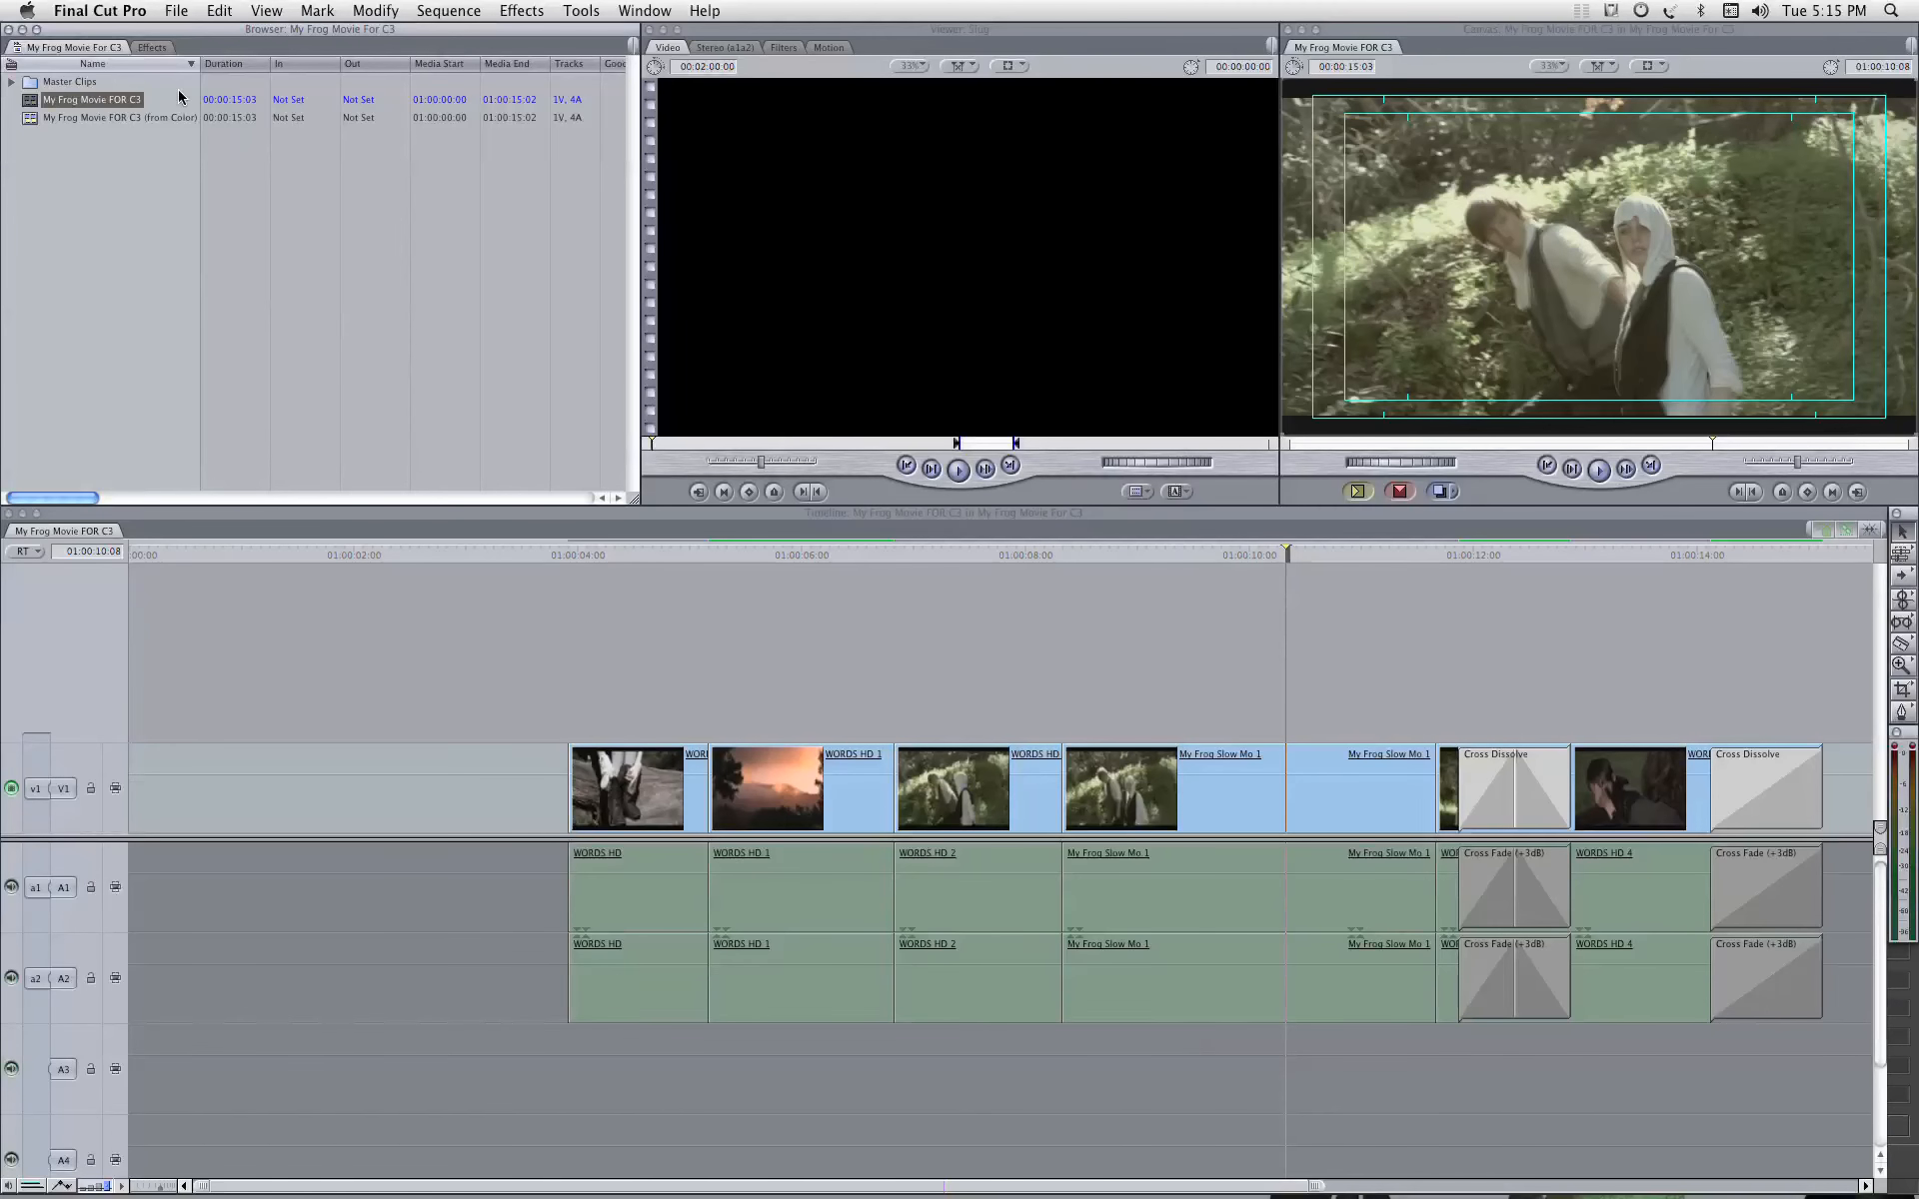
# Step: Widen the browser's Name column and open the My Frog Movie FOR C3 (from Color) sequence, placing the playhead ahead of its clips
pyautogui.moveTo(198, 62); pyautogui.dragTo(322, 64)
pyautogui.doubleClick(37, 119)
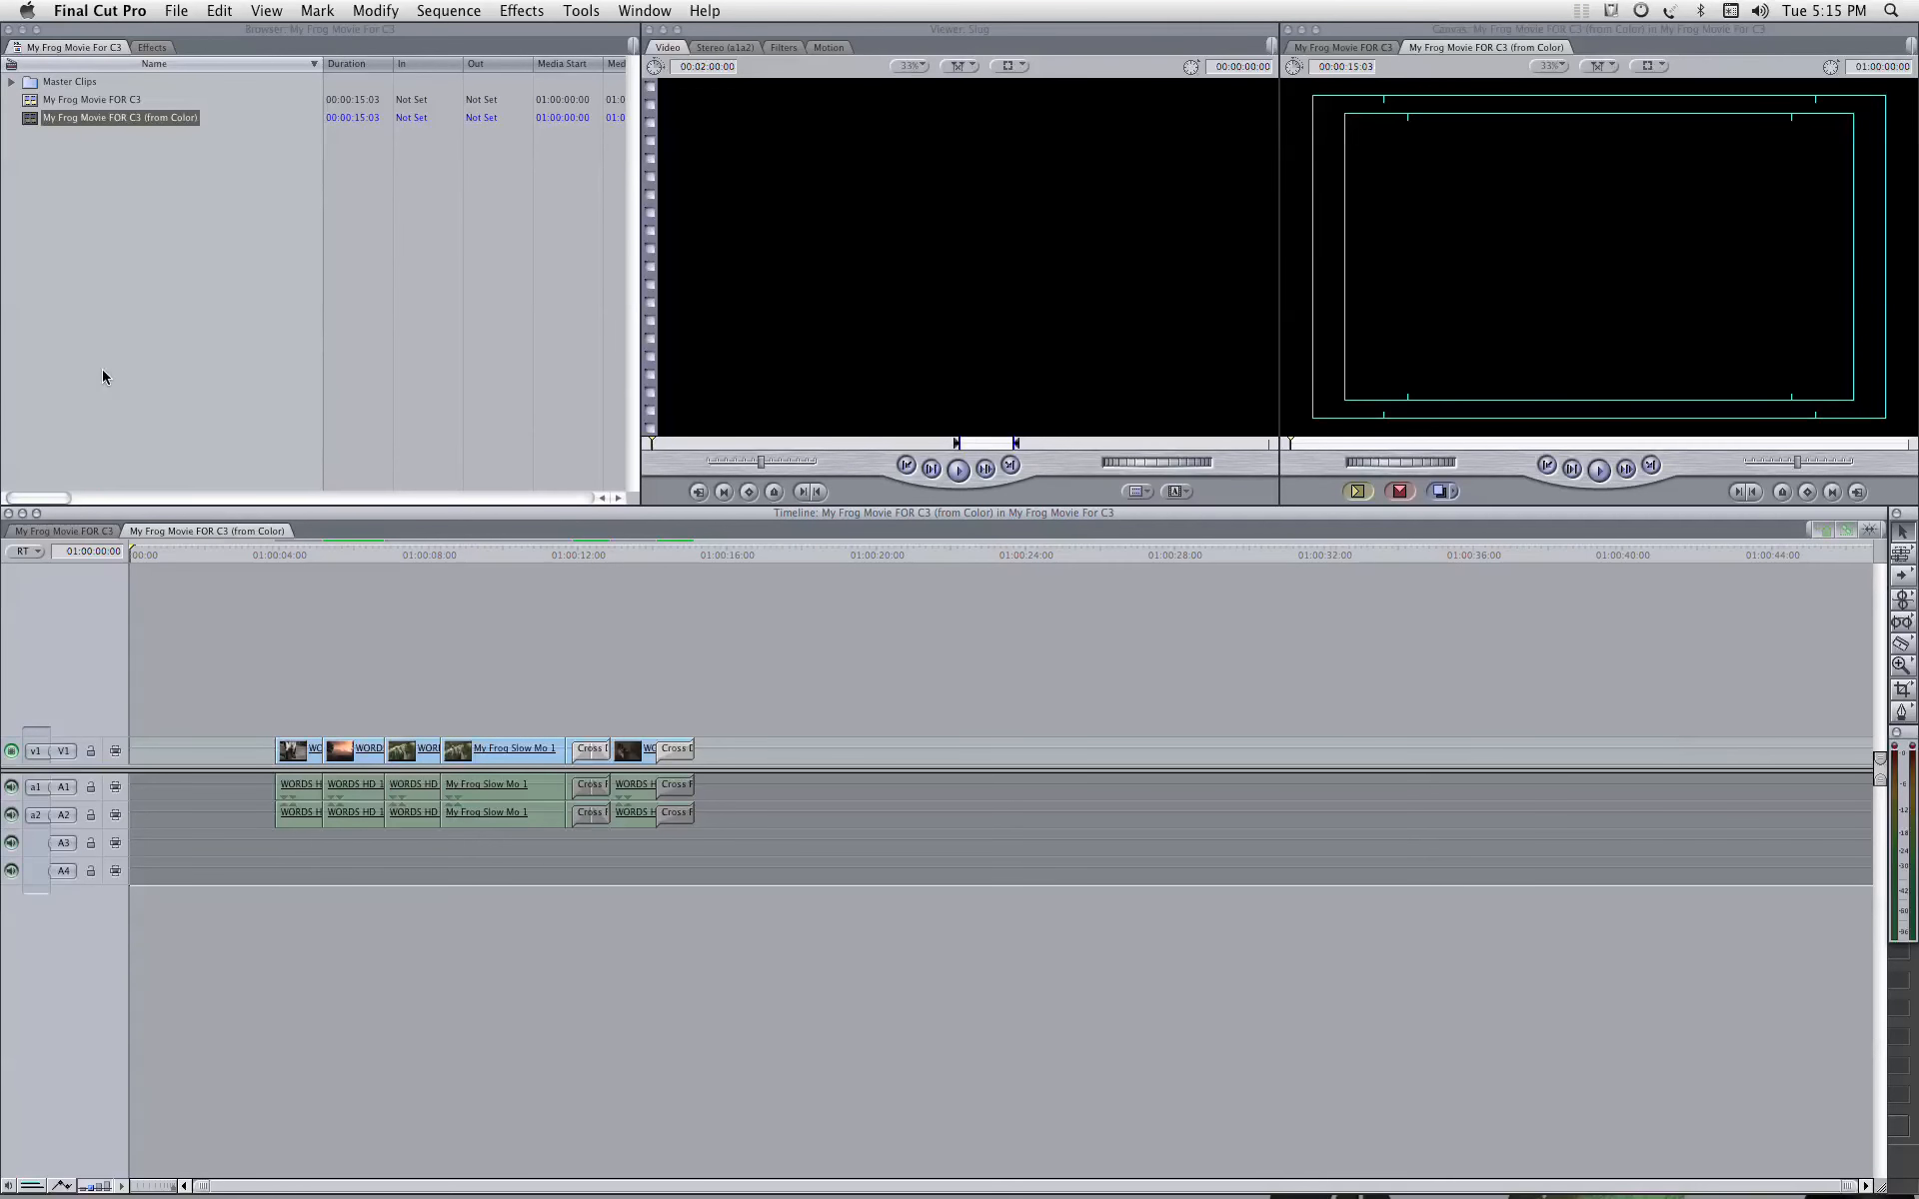
pyautogui.moveTo(270, 553)
pyautogui.mouseDown()
pyautogui.moveTo(688, 556)
pyautogui.moveTo(252, 554)
pyautogui.mouseUp()
pyautogui.click(186, 557)
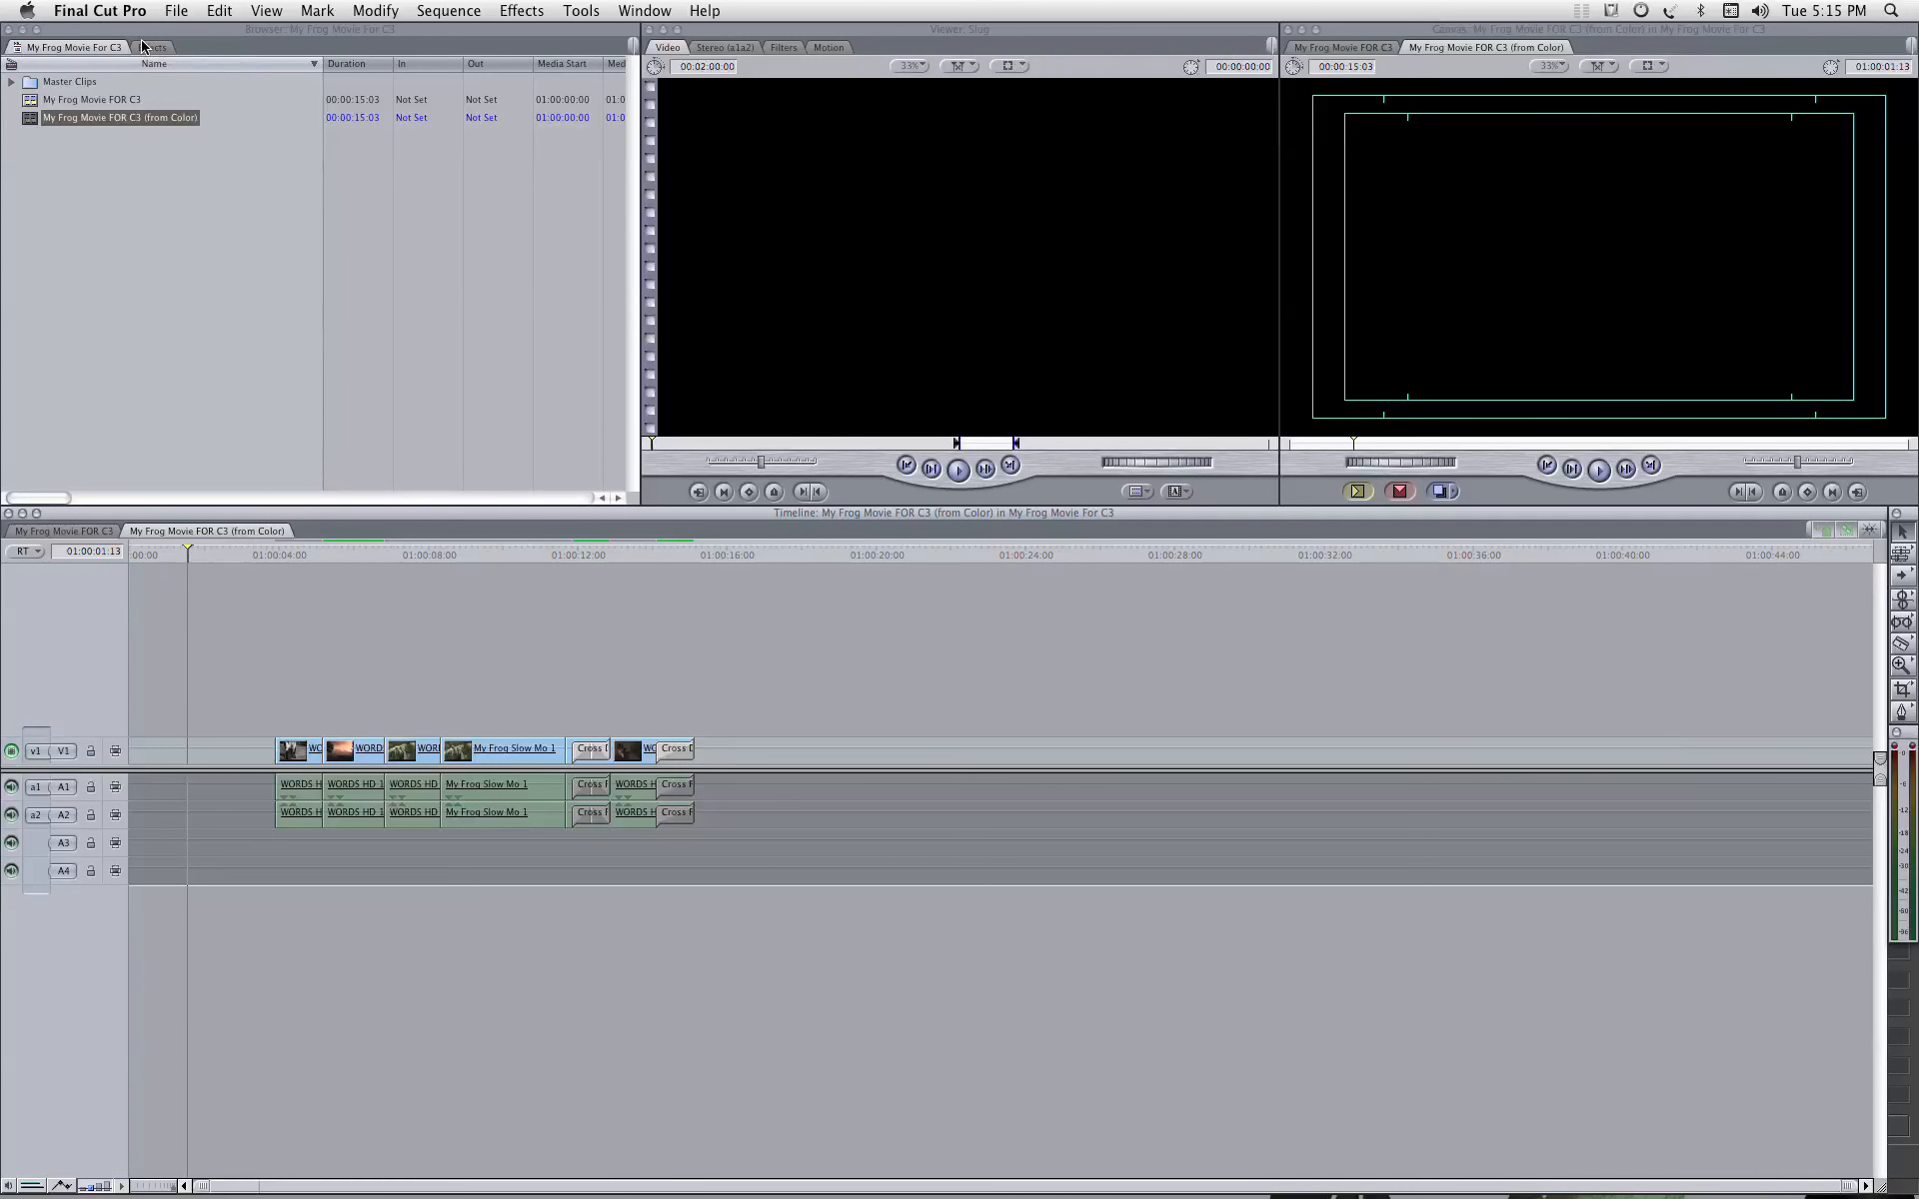
# Step: Reopen the recent C3 Video Demo project and open its original My Frog Movie sequence
pyautogui.click(176, 11)
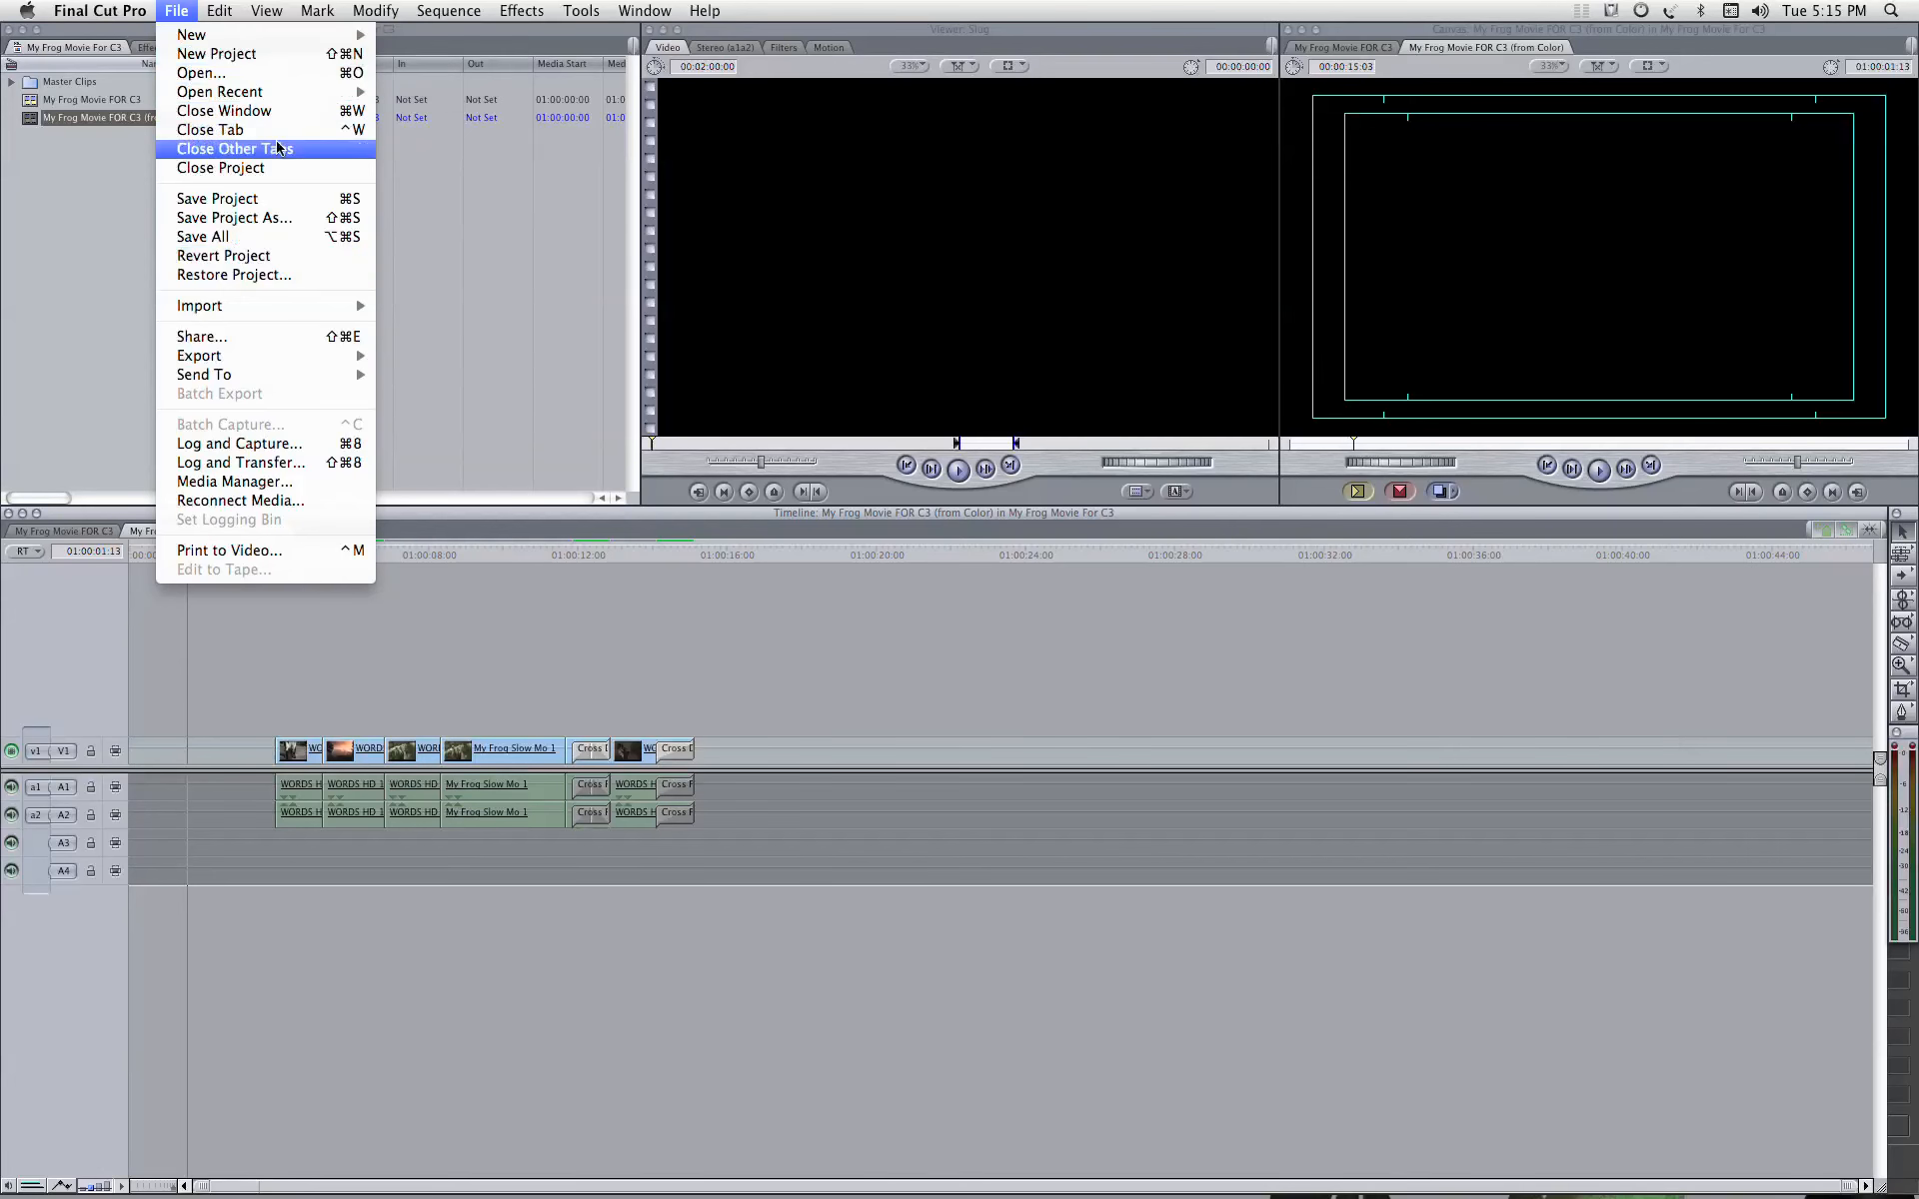
pyautogui.moveTo(268, 94)
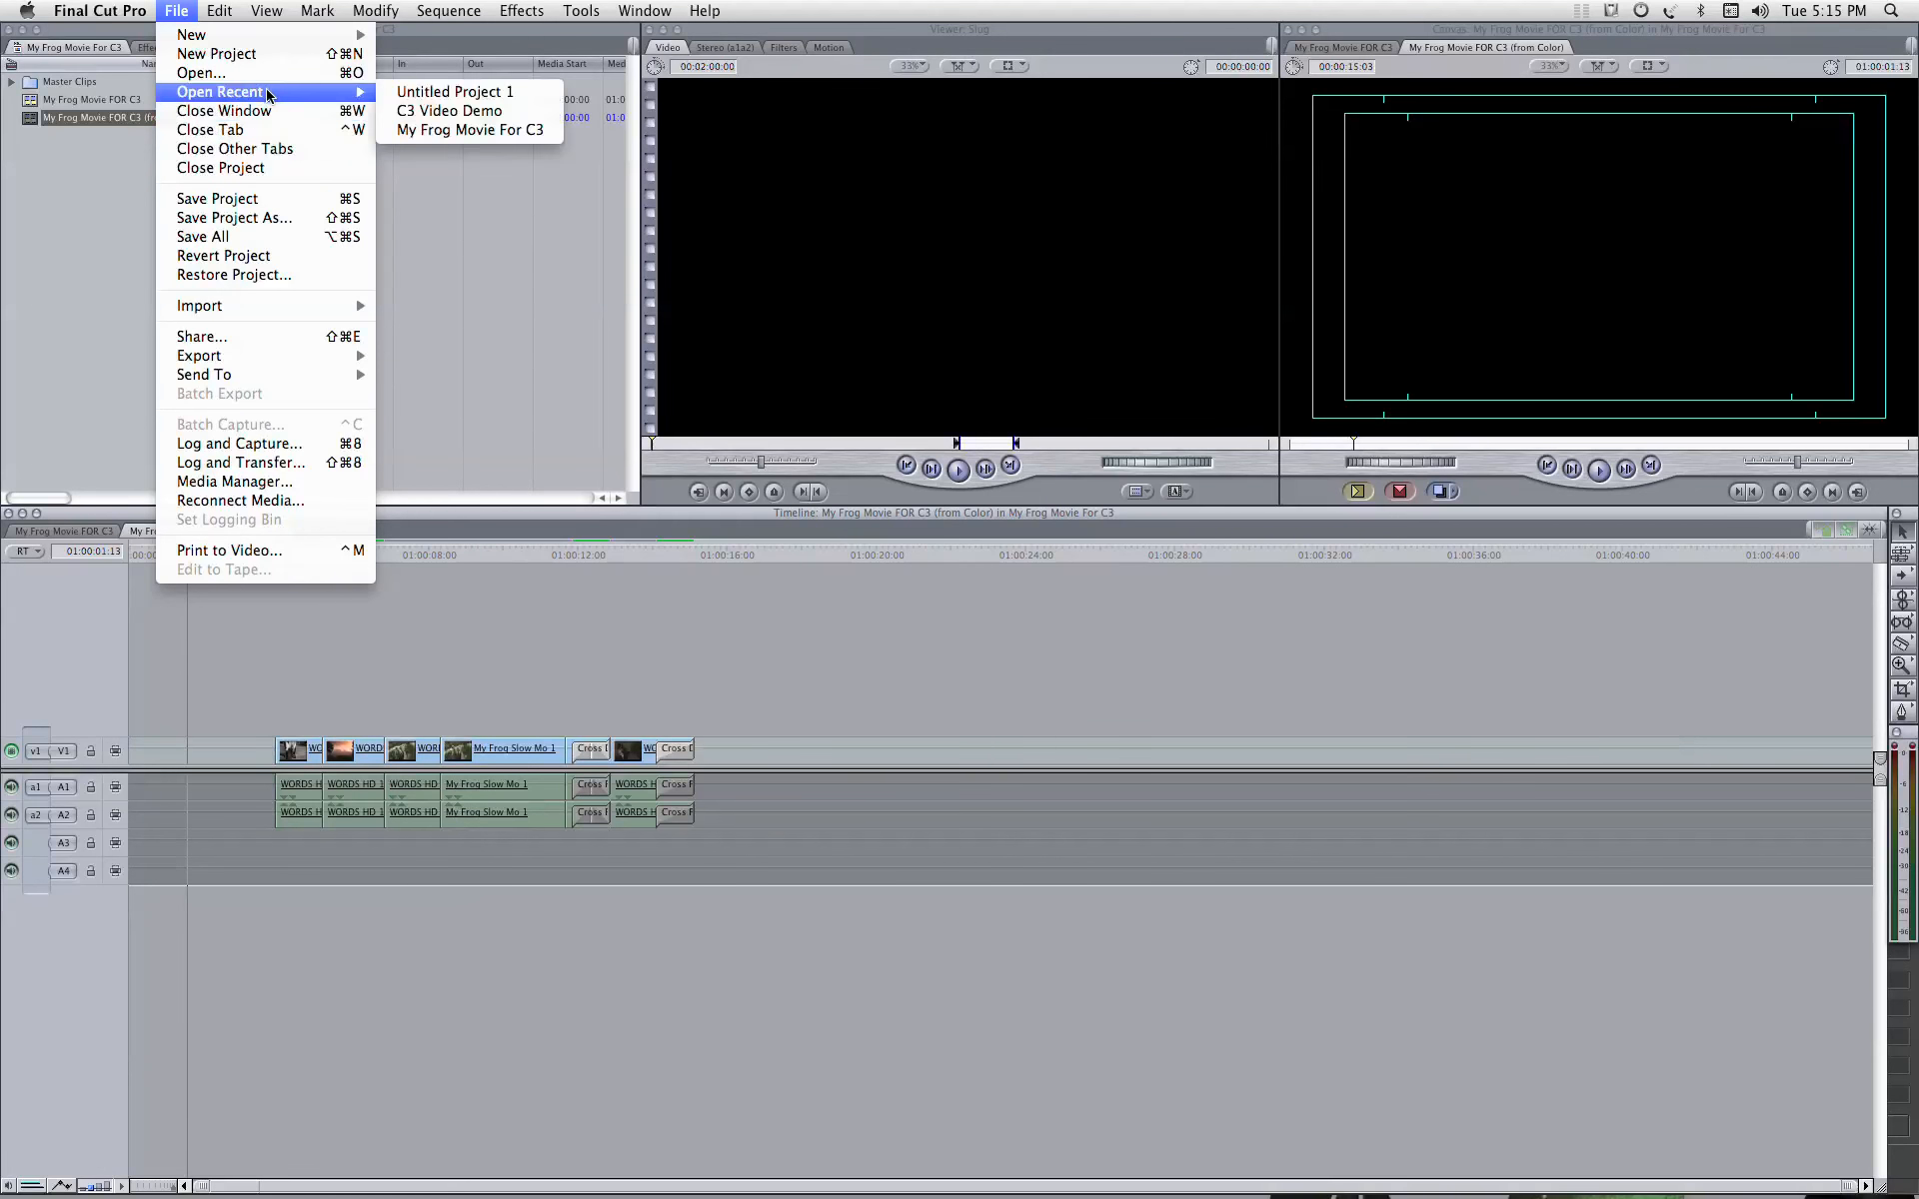
pyautogui.click(506, 116)
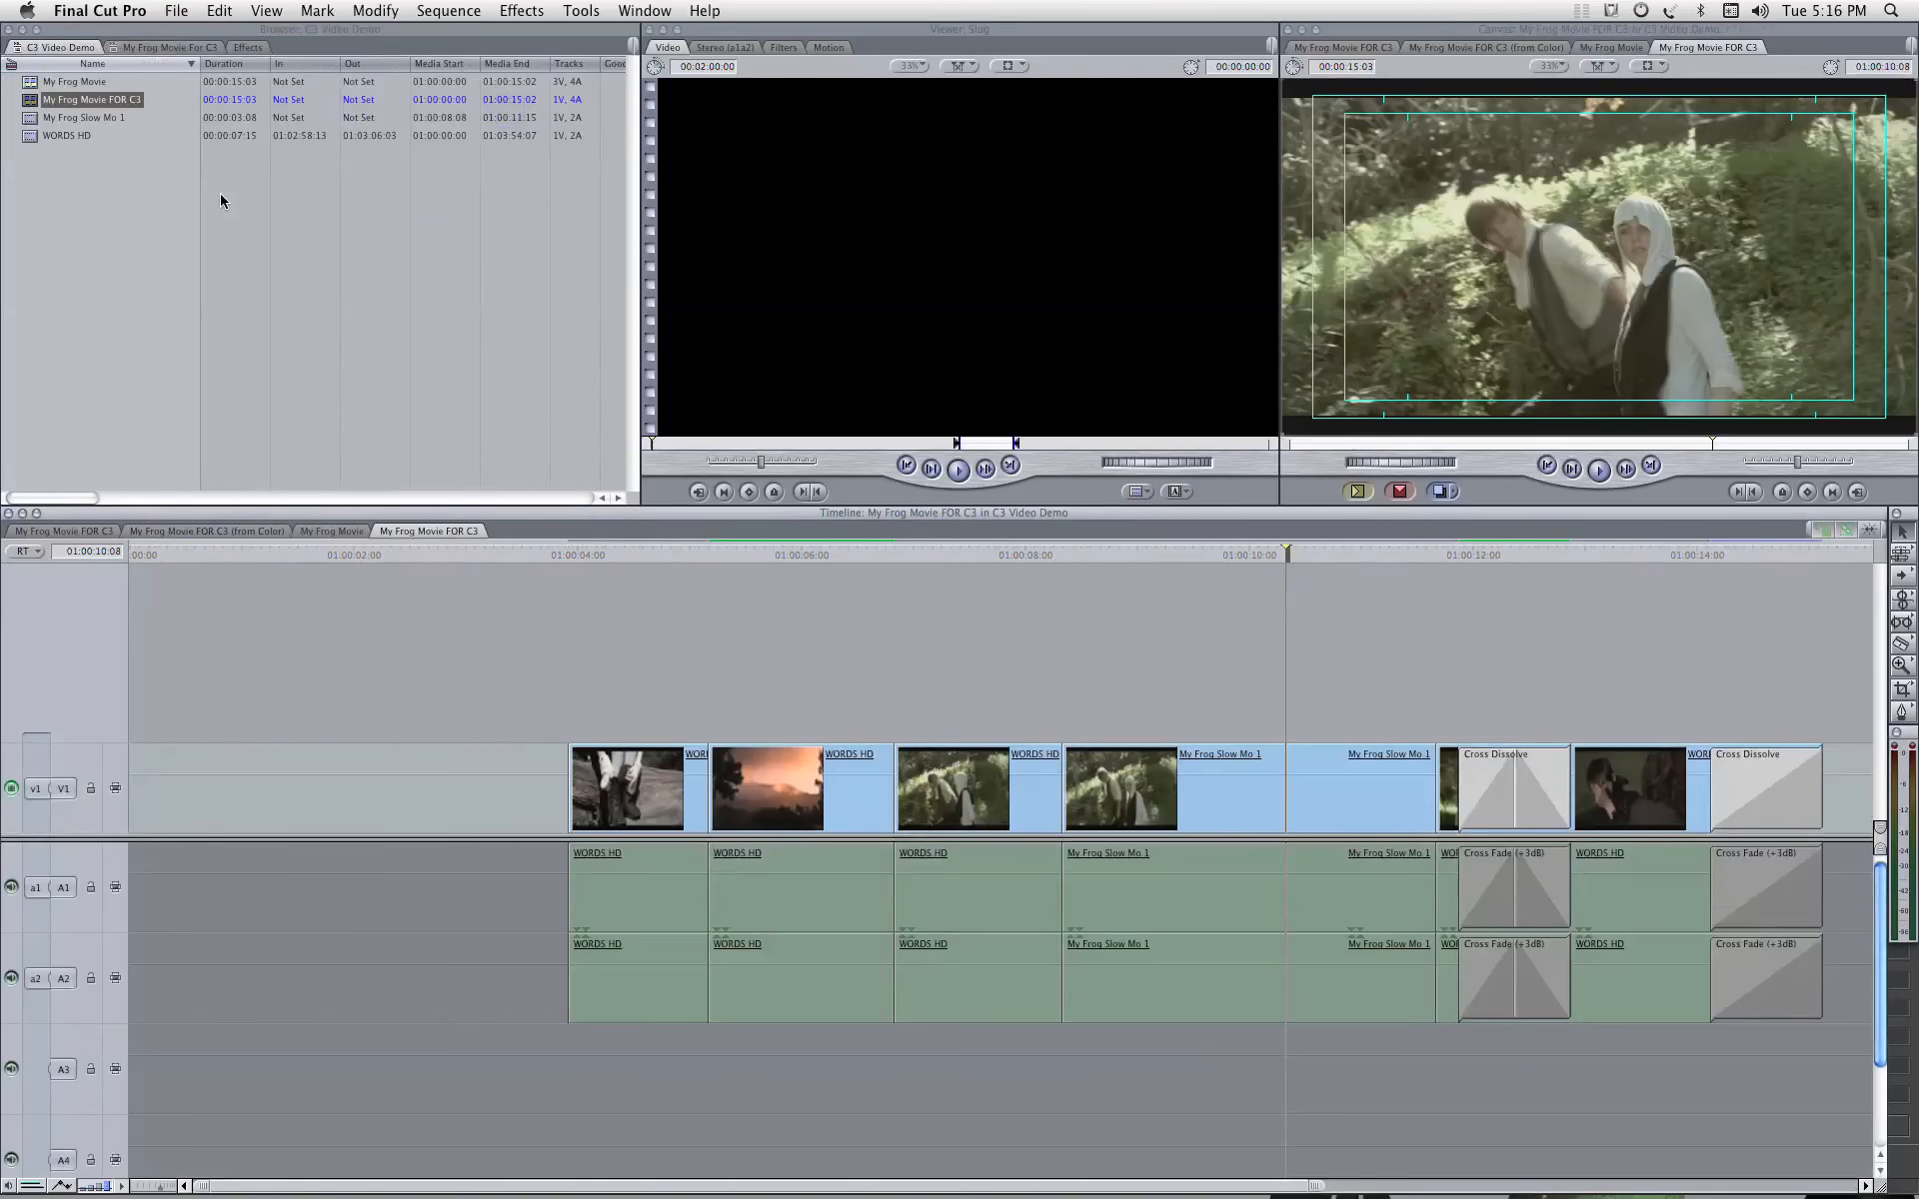
pyautogui.click(30, 87)
pyautogui.doubleClick(30, 87)
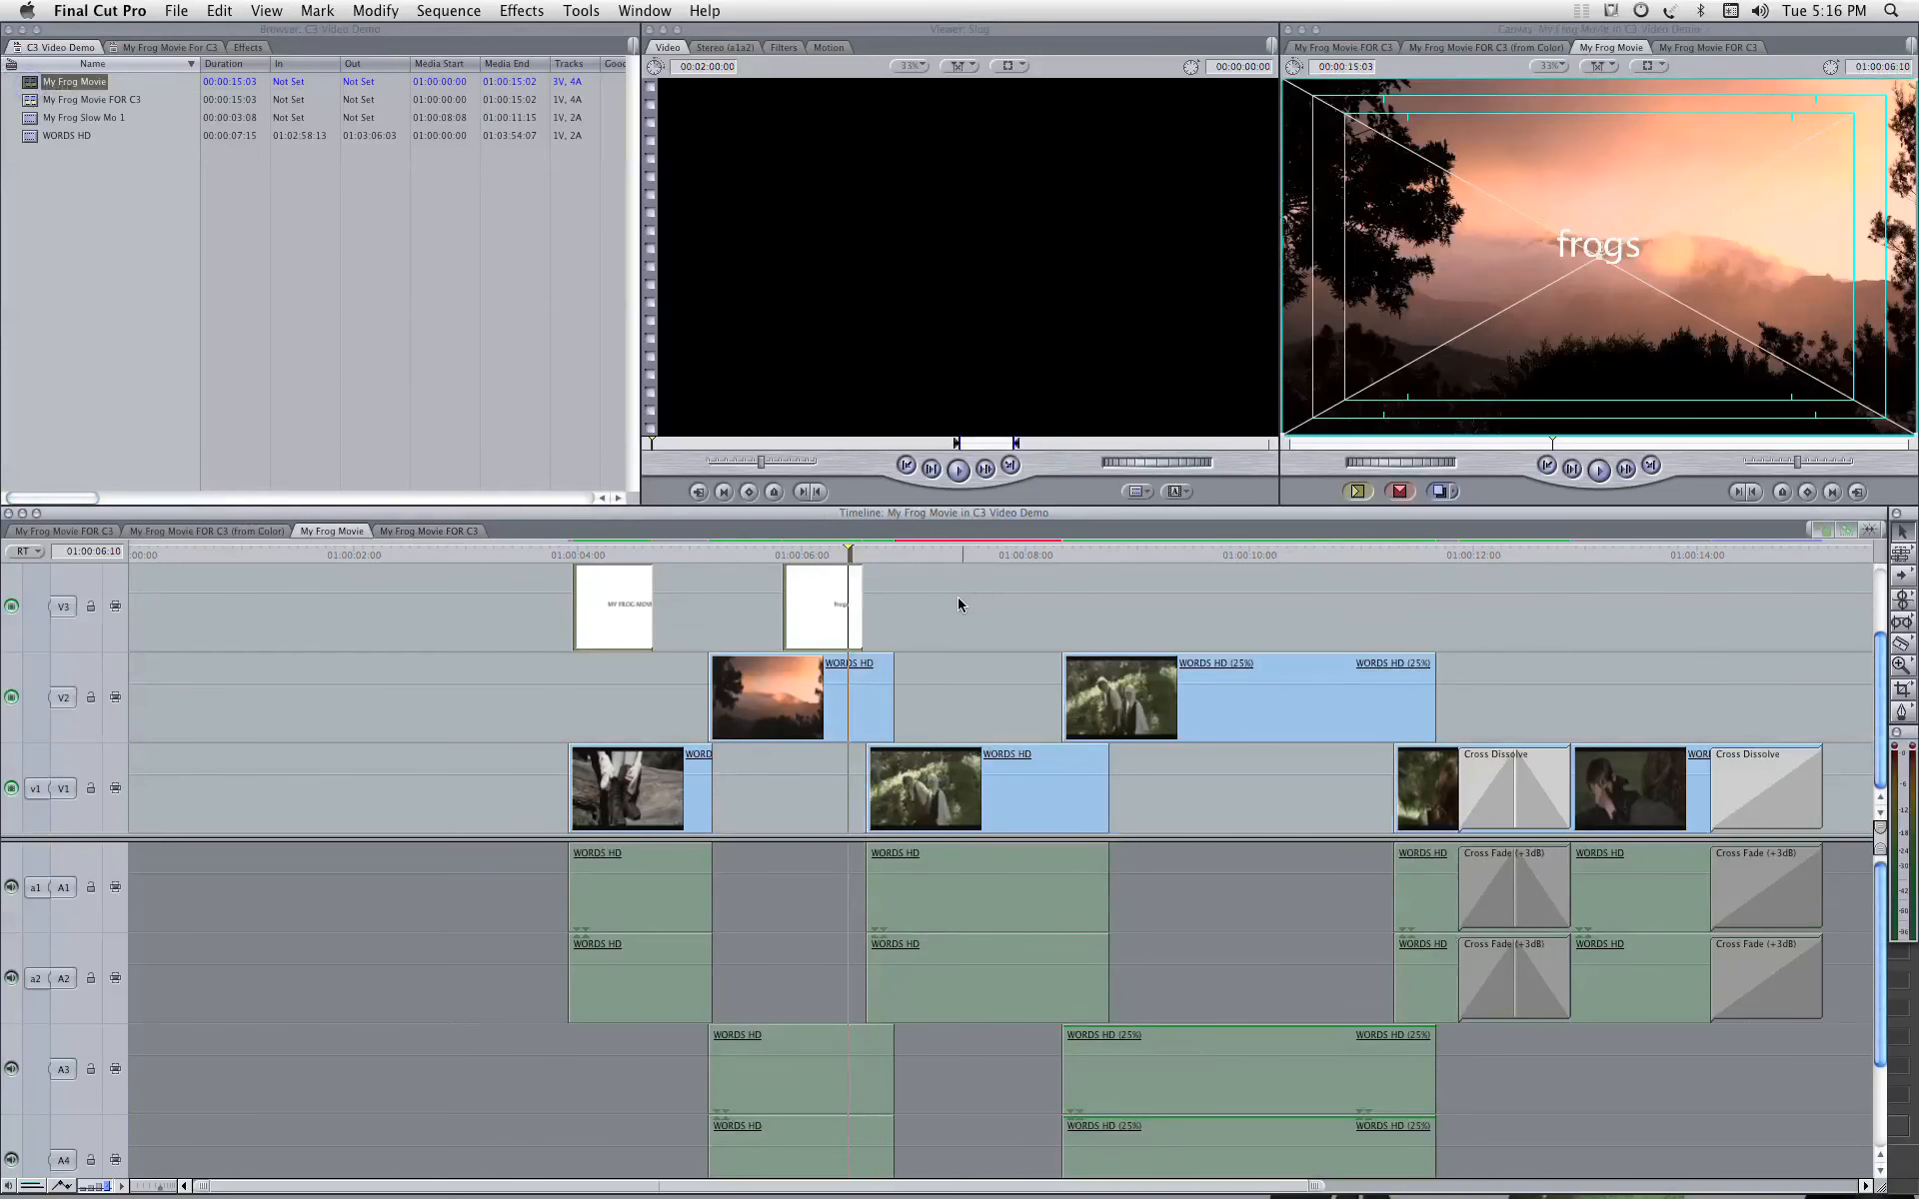
# Step: Copy the two title clips on V3 of My Frog Movie into V3 of the (from Color) sequence, starting at its first clip
pyautogui.click(571, 598)
pyautogui.press('shift+super+a')
pyautogui.press('Up')
pyautogui.press('Up')
pyautogui.press('Up')
pyautogui.press('Up')
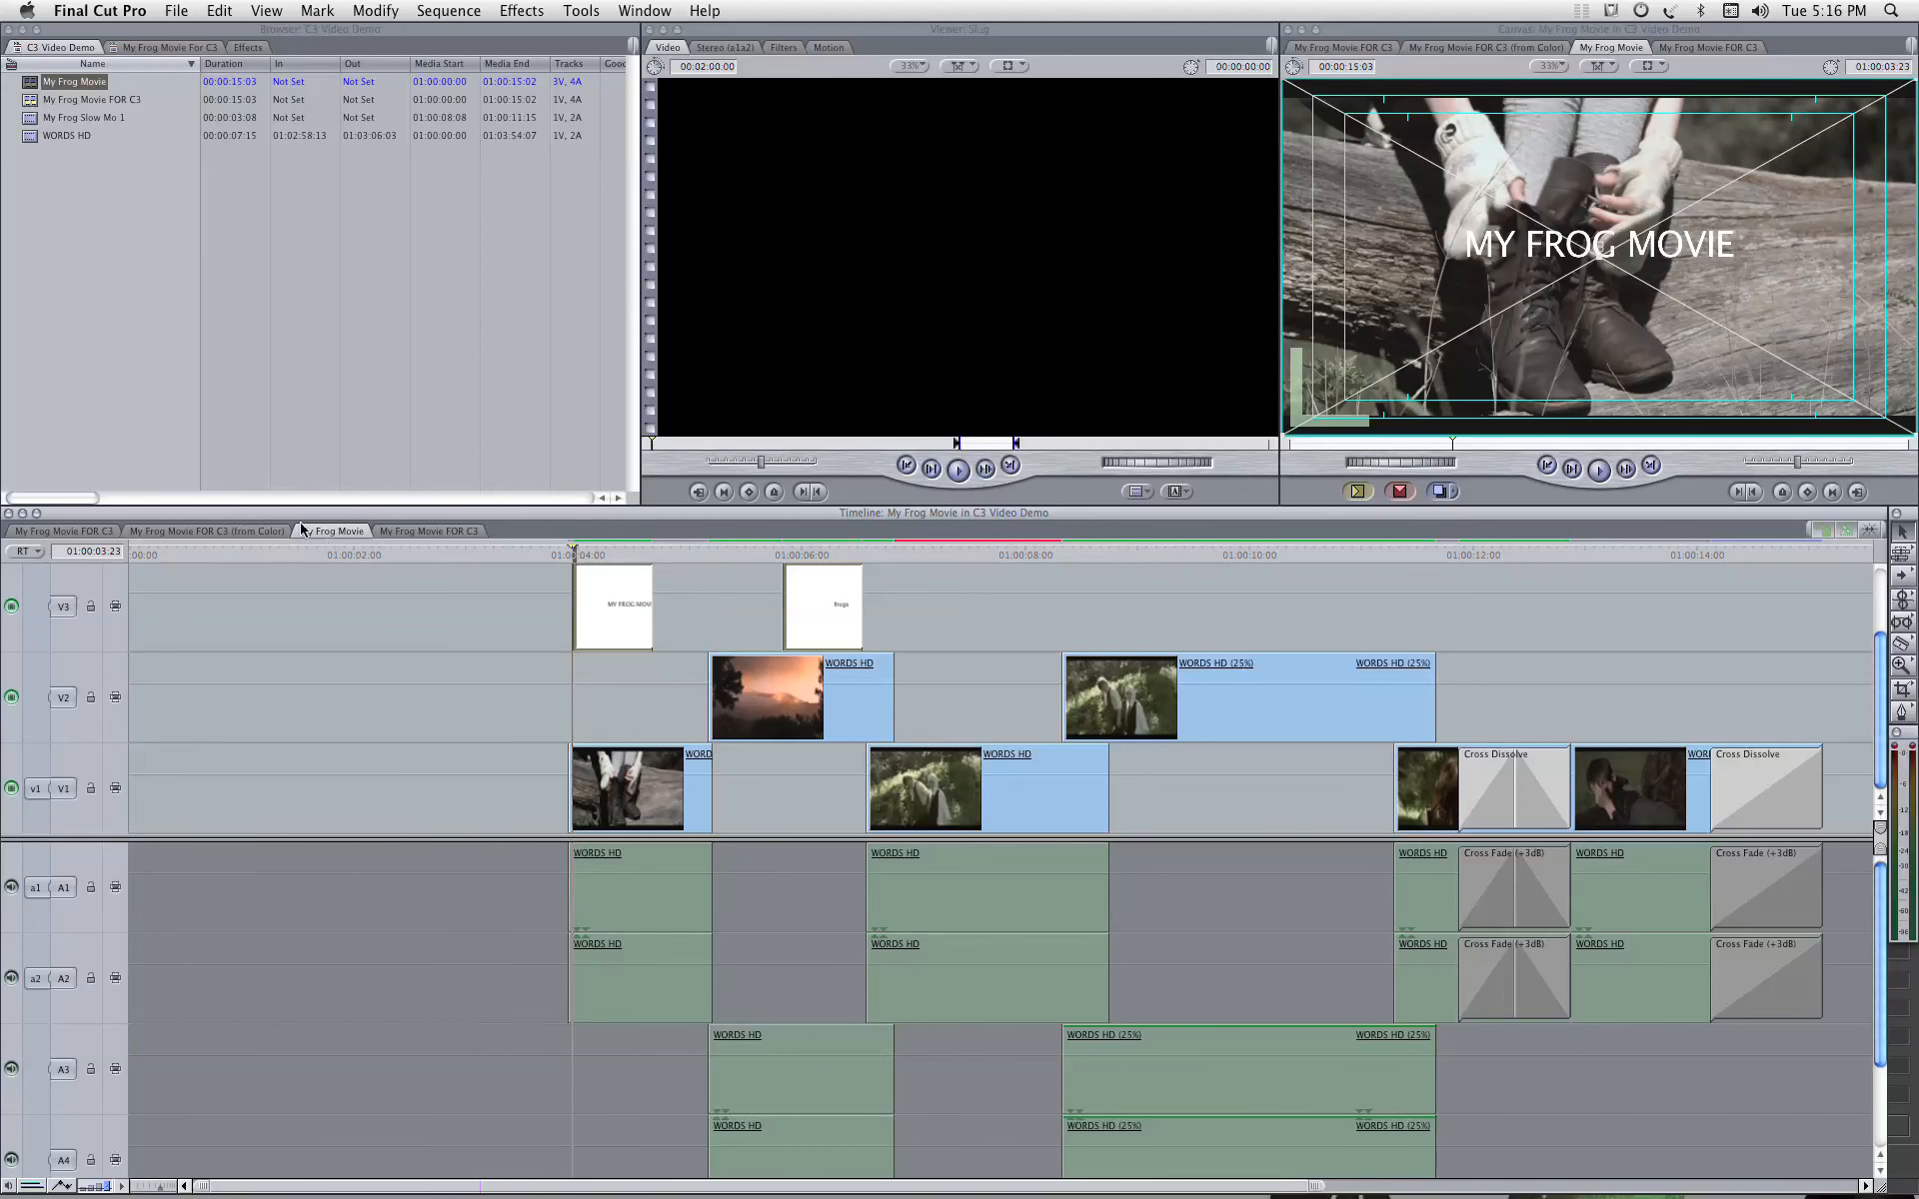
pyautogui.click(228, 529)
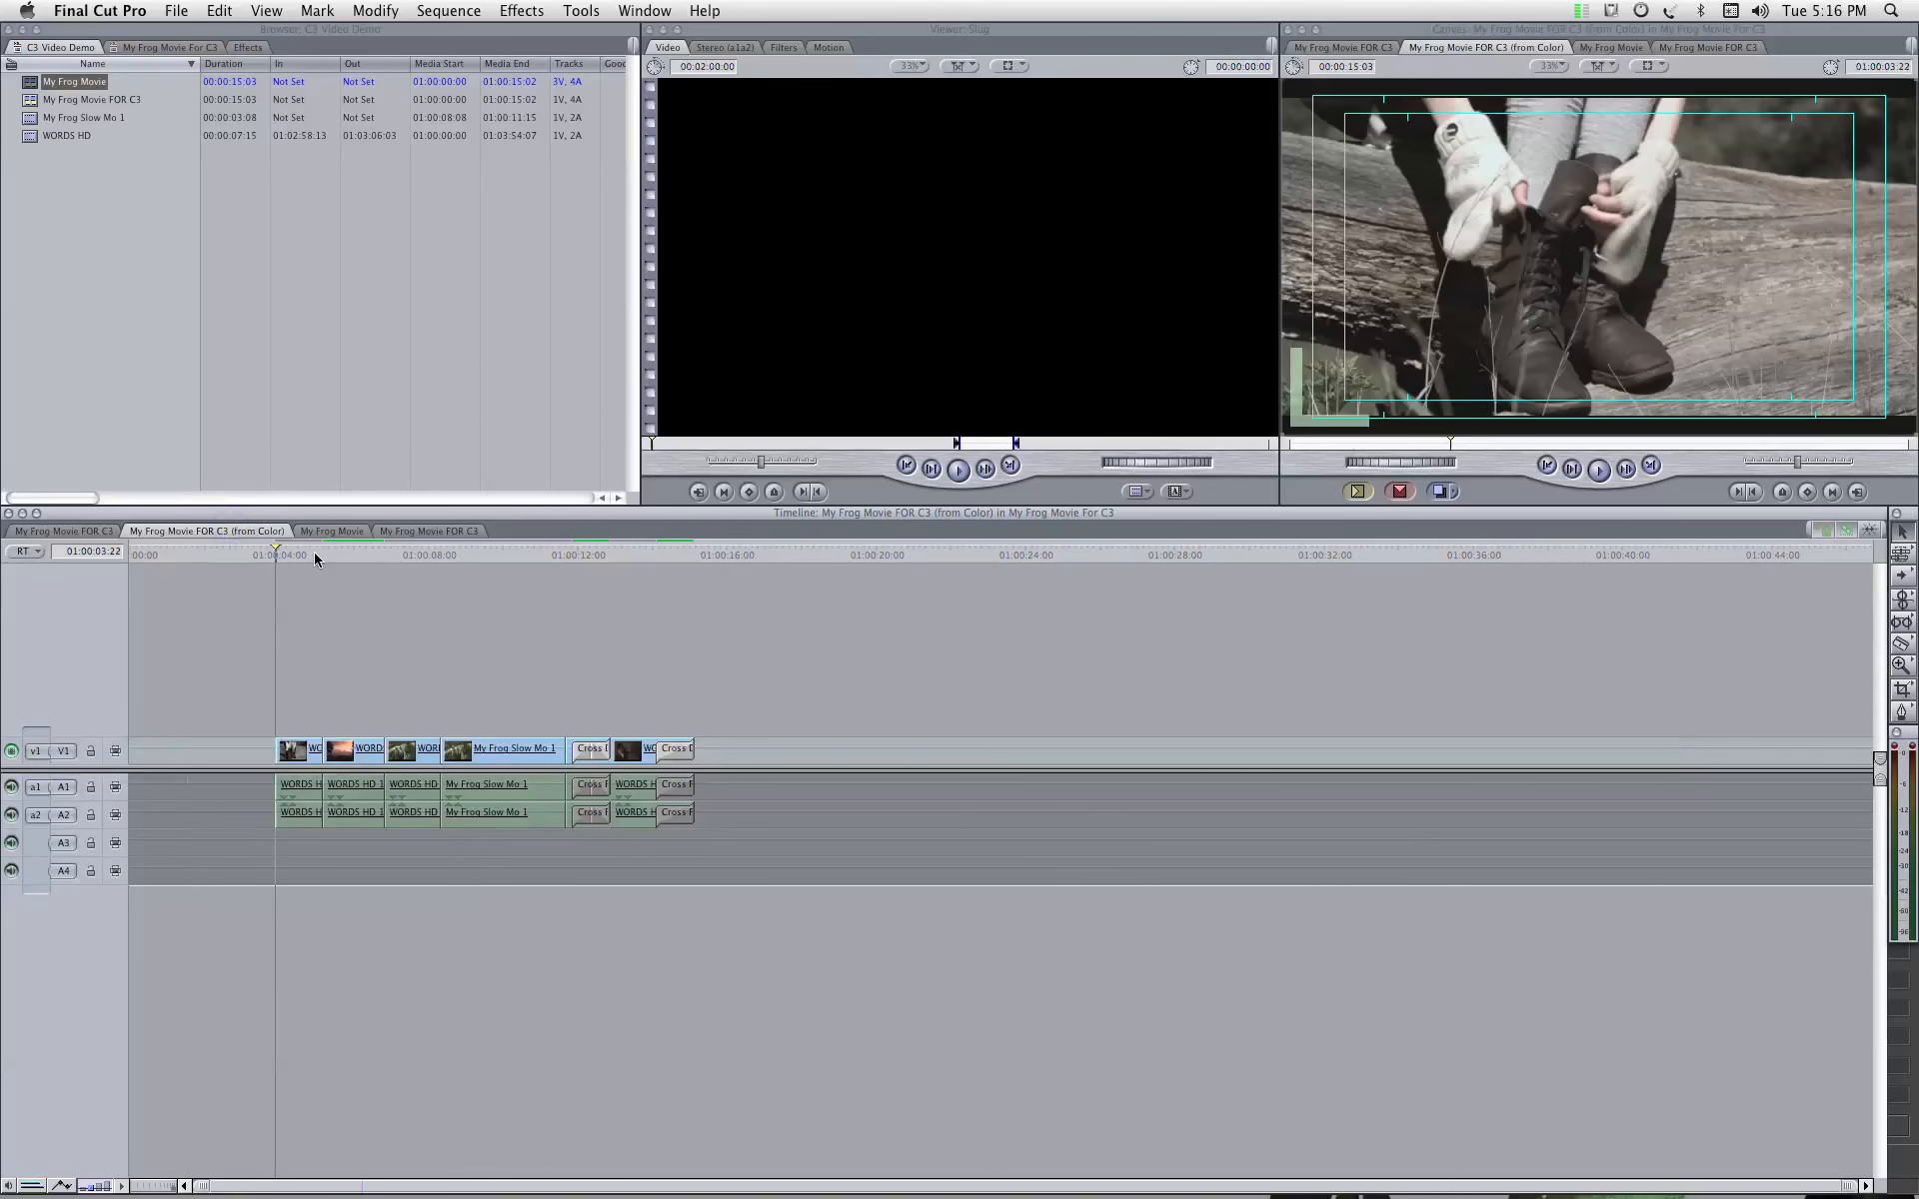
pyautogui.press('space')
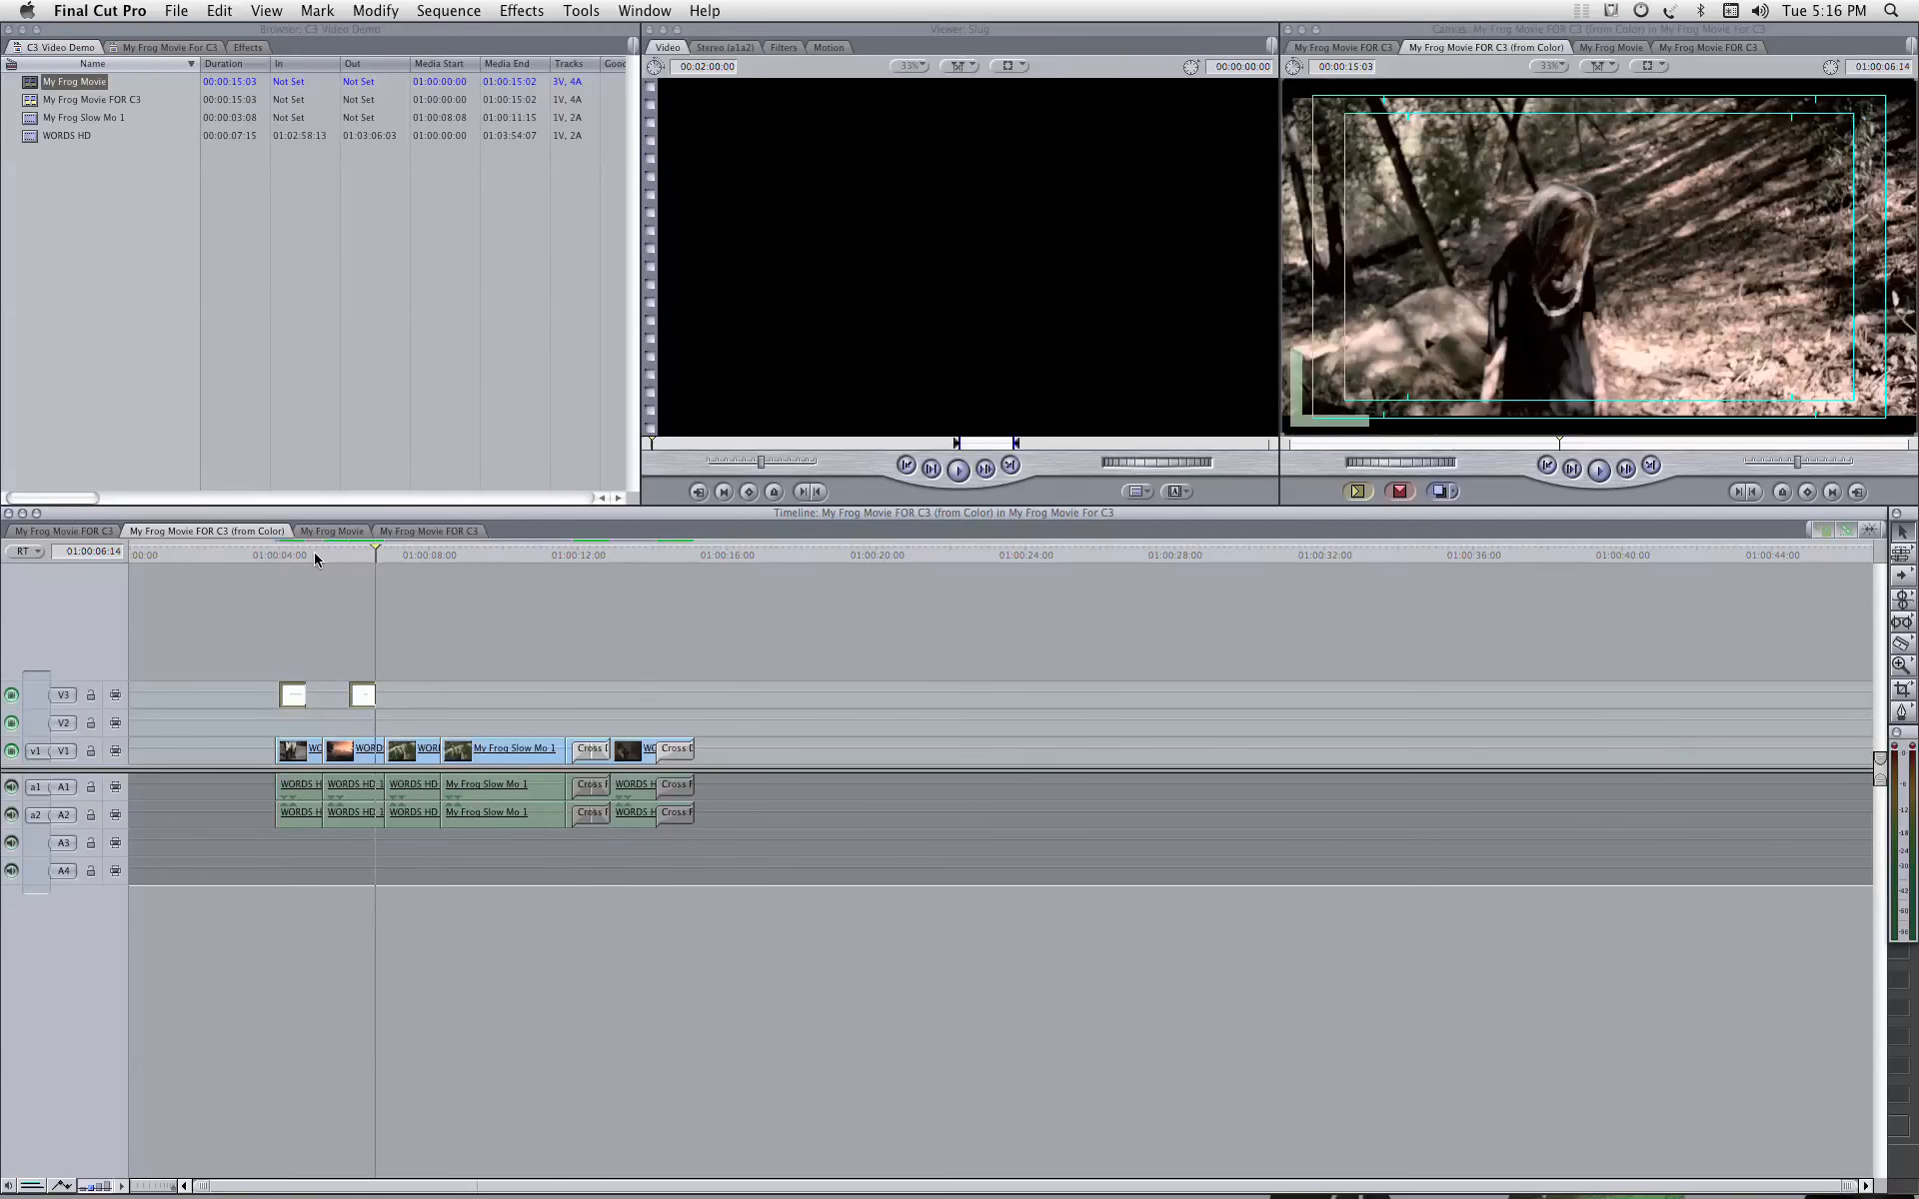
pyautogui.moveTo(344, 554); pyautogui.dragTo(247, 558)
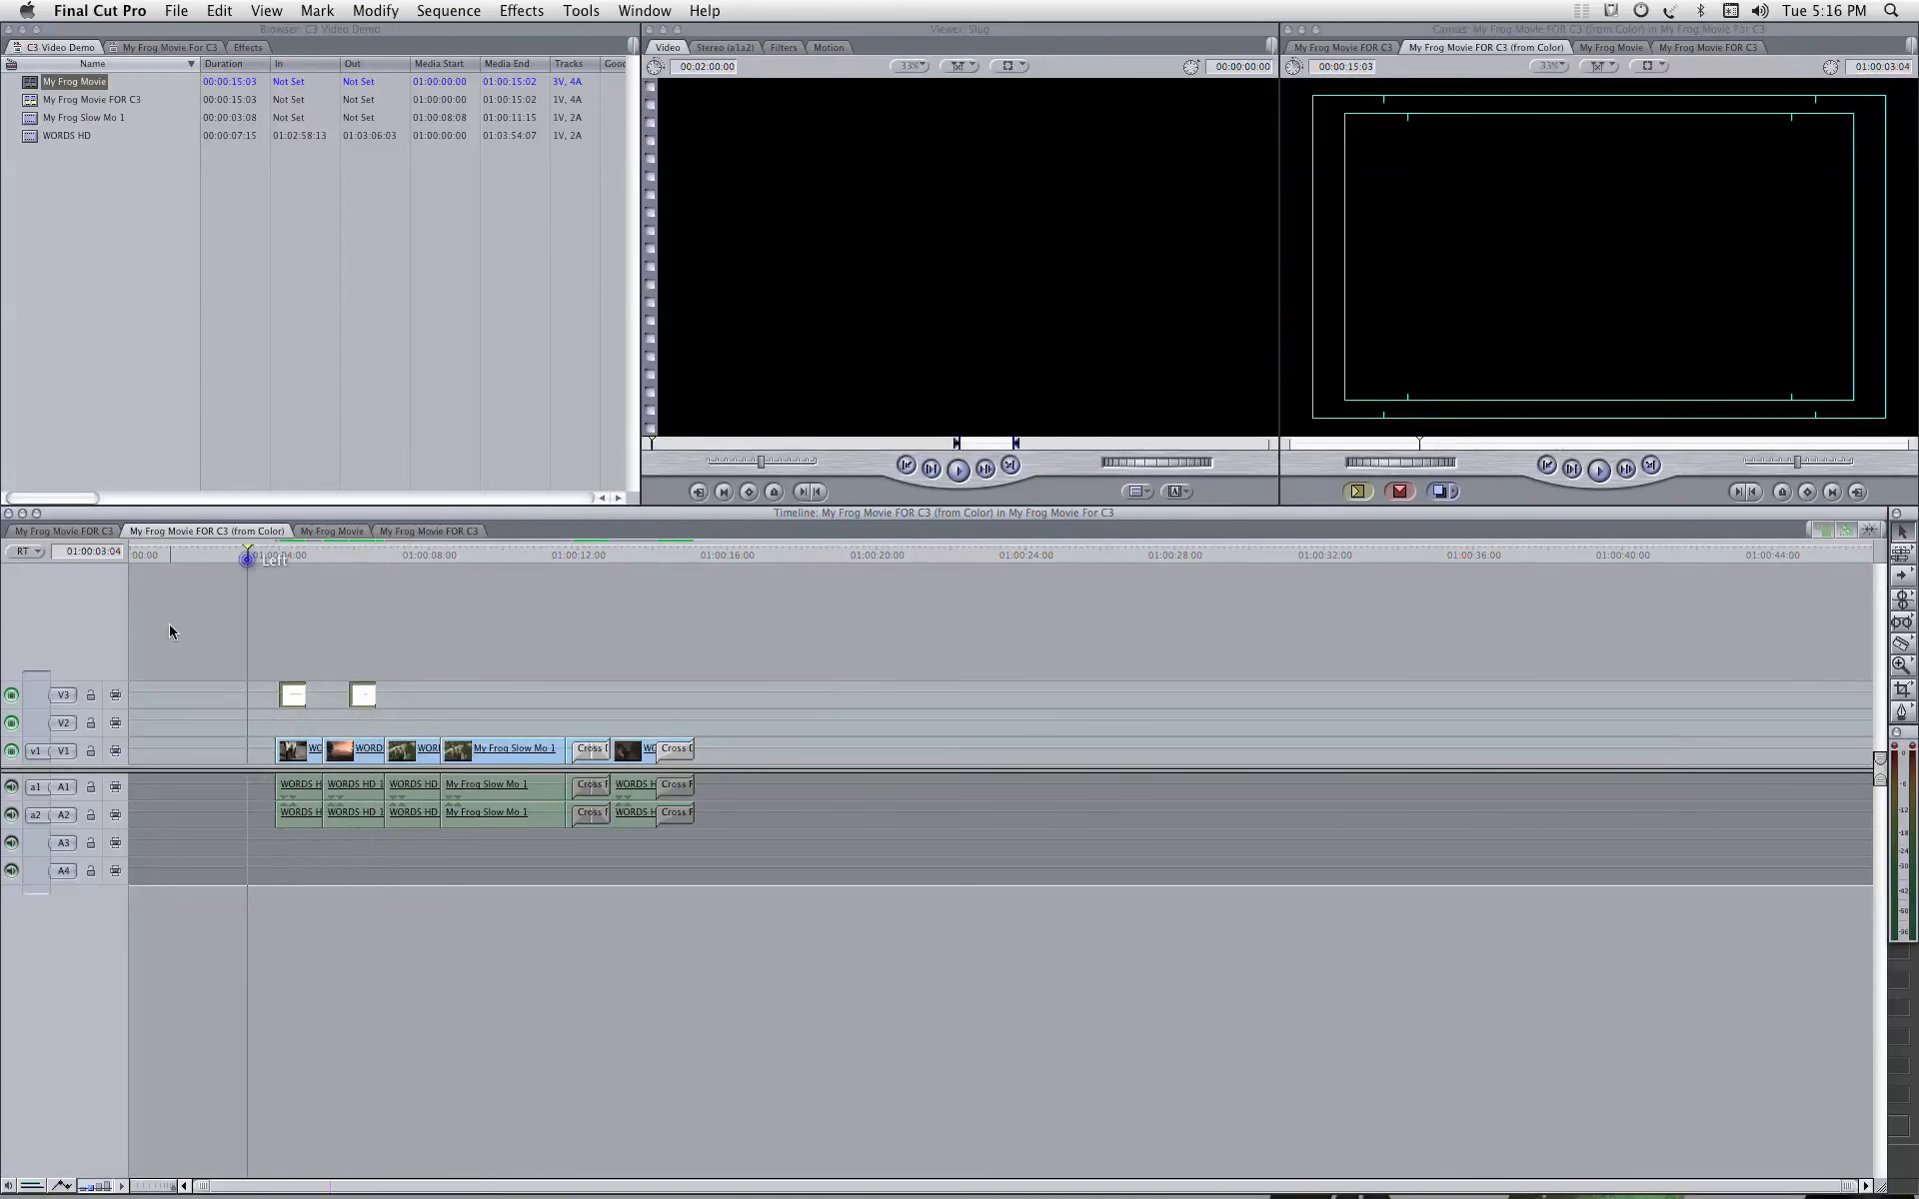